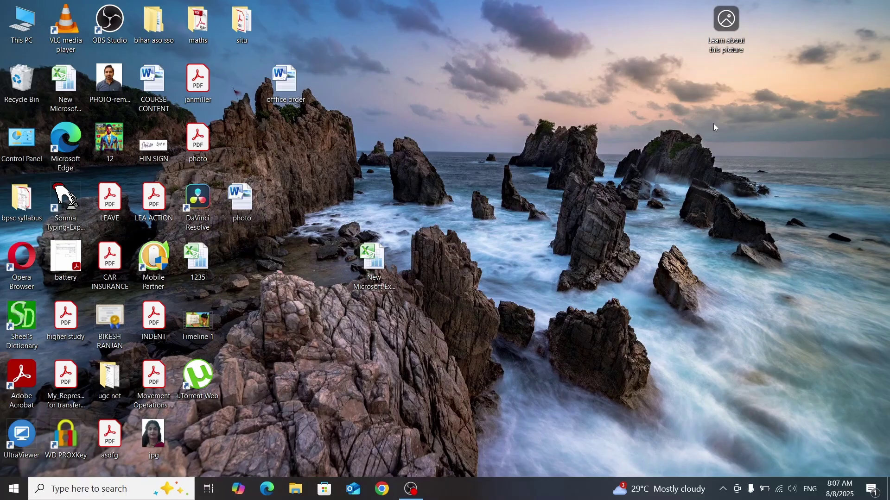
{"action": "right_click", "coordinate": [418, 154]}
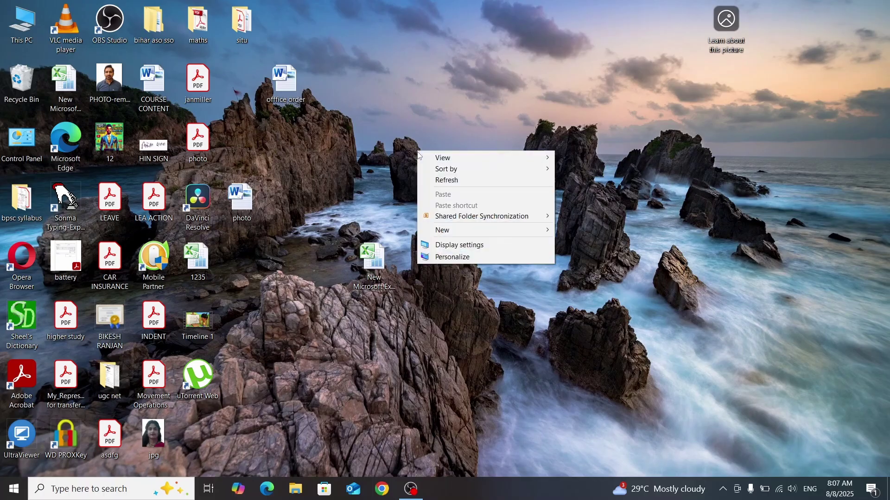
{"action": "mouse_move", "coordinate": [512, 234]}
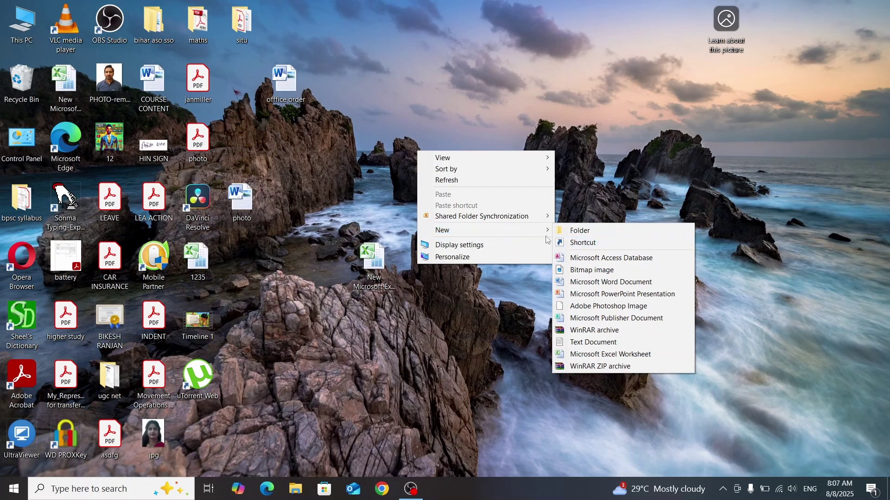
{"action": "left_click", "coordinate": [452, 258]}
Step: Create a new Microsoft Excel worksheet on the desktop with its default name, and open and close it once
{"action": "right_click", "coordinate": [472, 183]}
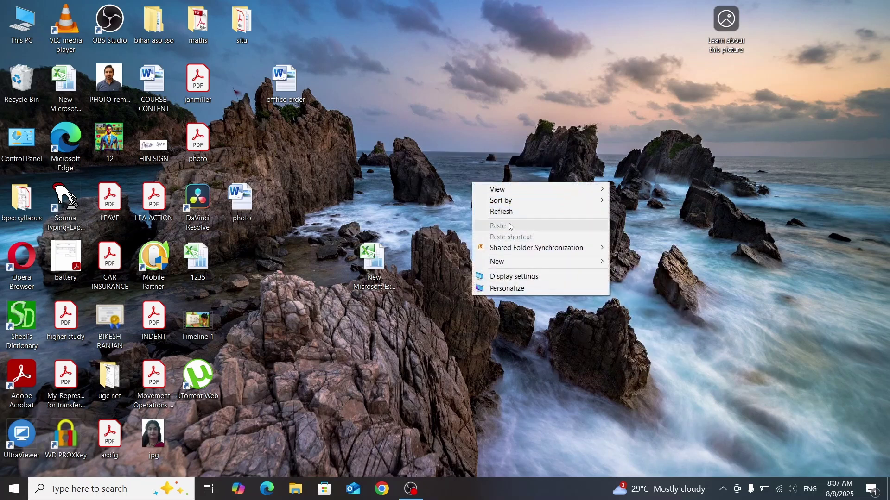
{"action": "mouse_move", "coordinate": [568, 263]}
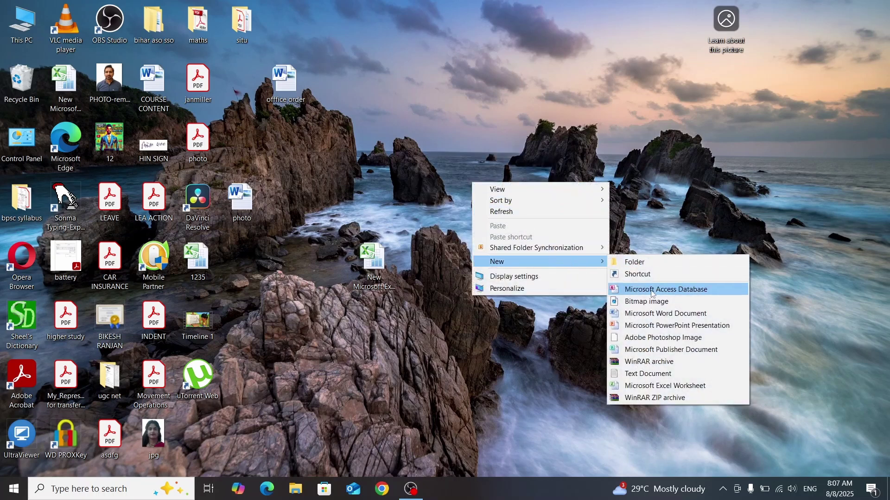
{"action": "left_click", "coordinate": [664, 386]}
{"action": "left_click", "coordinate": [598, 287]}
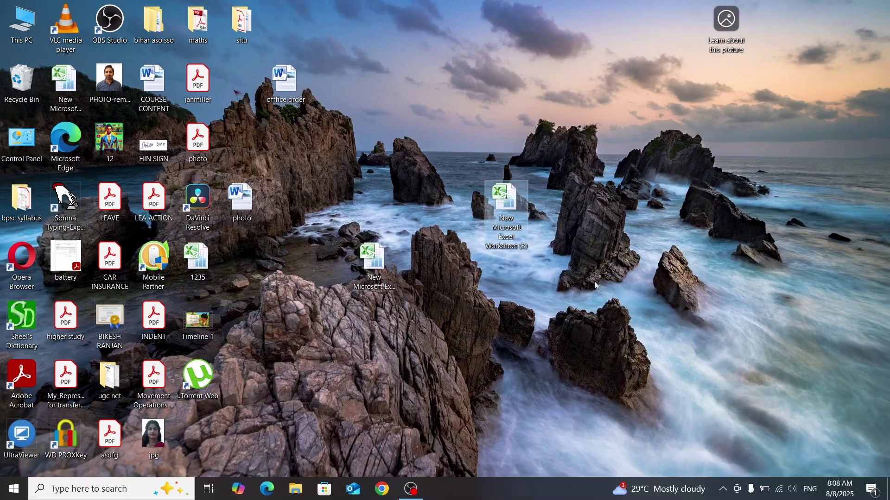
{"action": "double_click", "coordinate": [506, 221]}
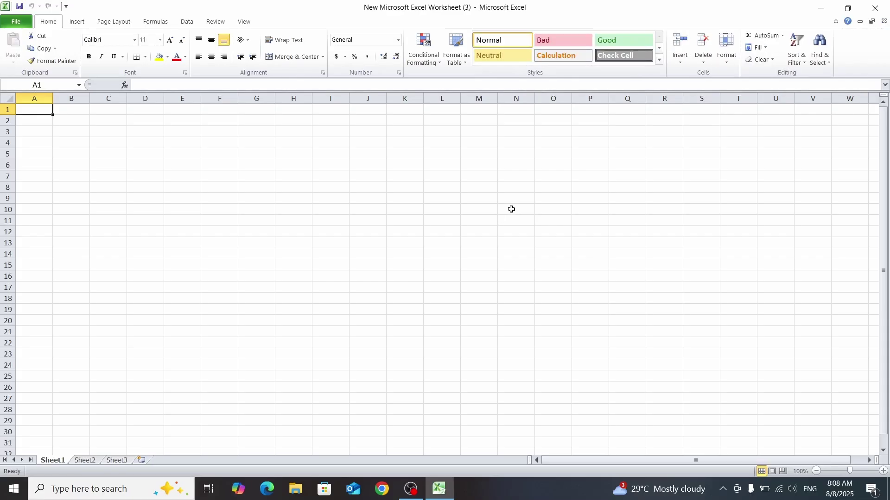
{"action": "left_click", "coordinate": [874, 8]}
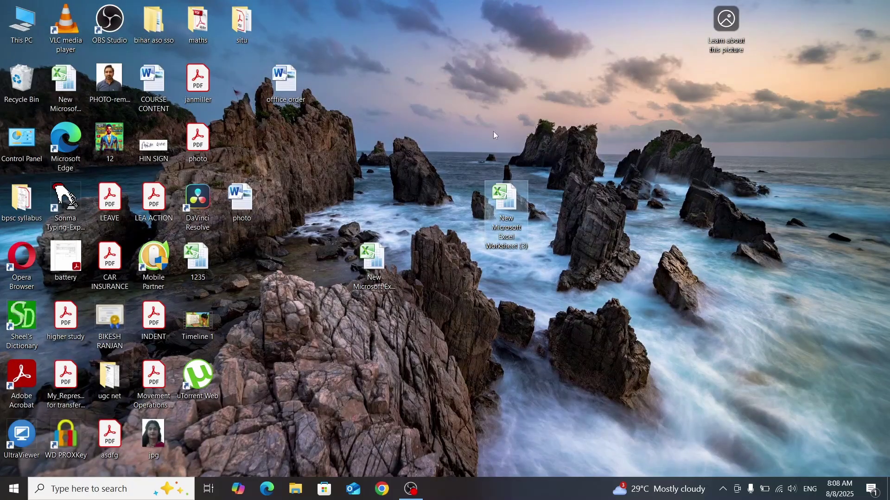
{"action": "right_click", "coordinate": [460, 108]}
{"action": "mouse_move", "coordinate": [598, 200]}
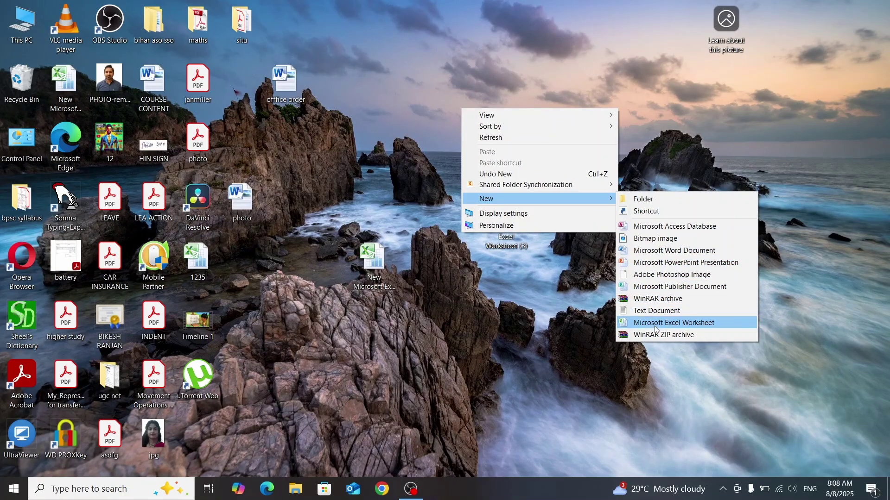
{"action": "left_click", "coordinate": [564, 327]}
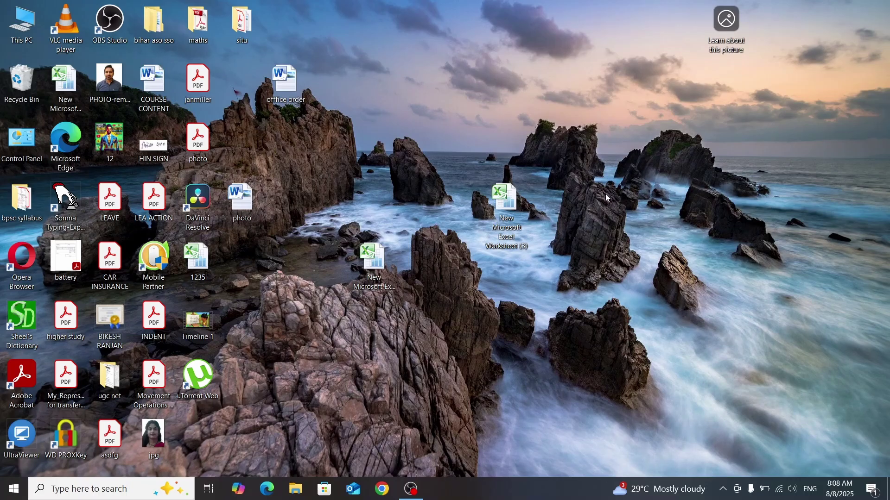
Step: Launch Excel through the Run dialog with the command excel, magnifying the screen to show the entry
{"action": "key", "text": "super+r"}
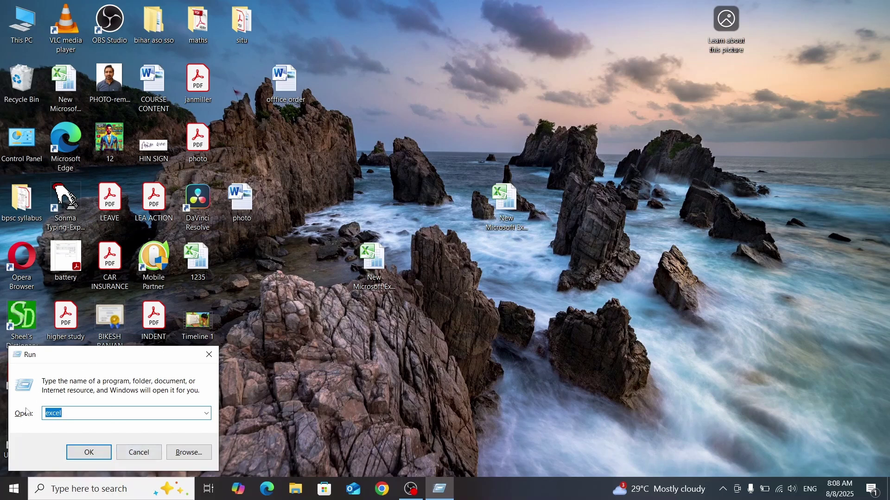
{"action": "type", "text": "exc"}
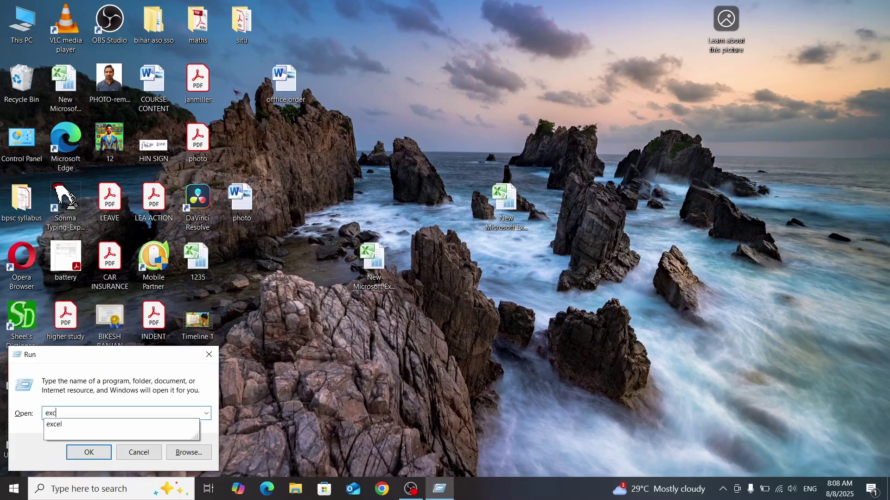
{"action": "type", "text": "el"}
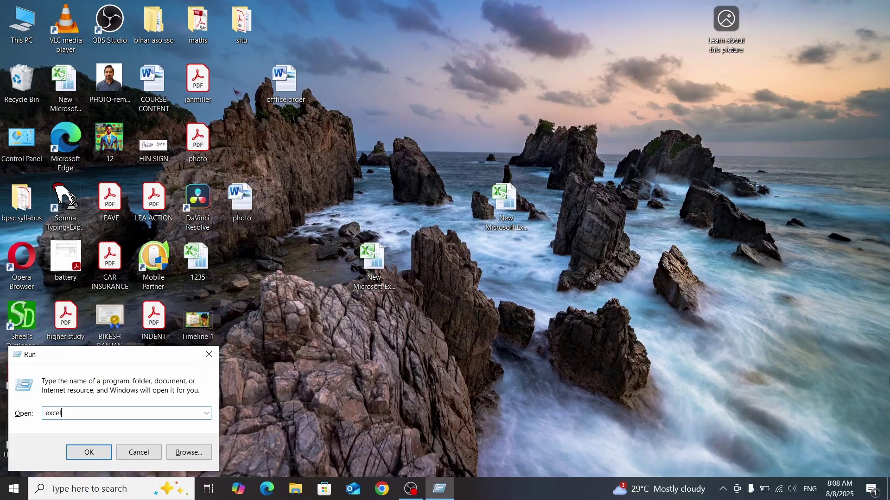
{"action": "key", "text": "super+plus"}
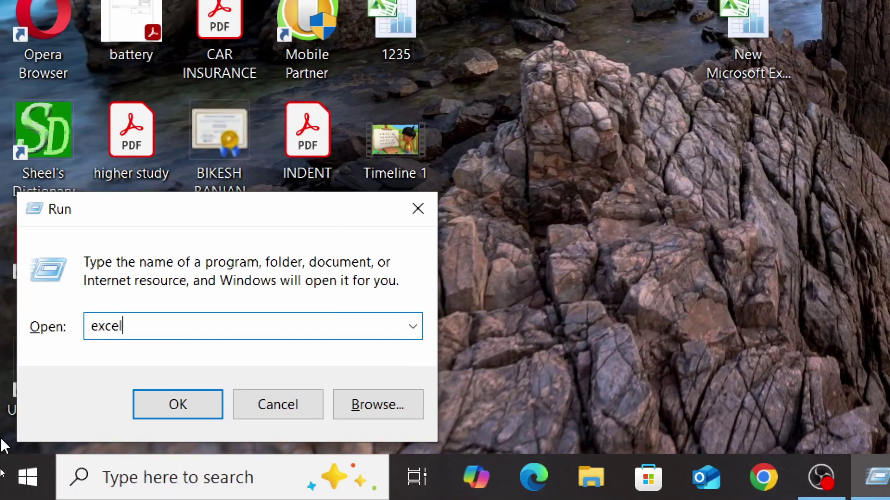
{"action": "left_click", "coordinate": [178, 413]}
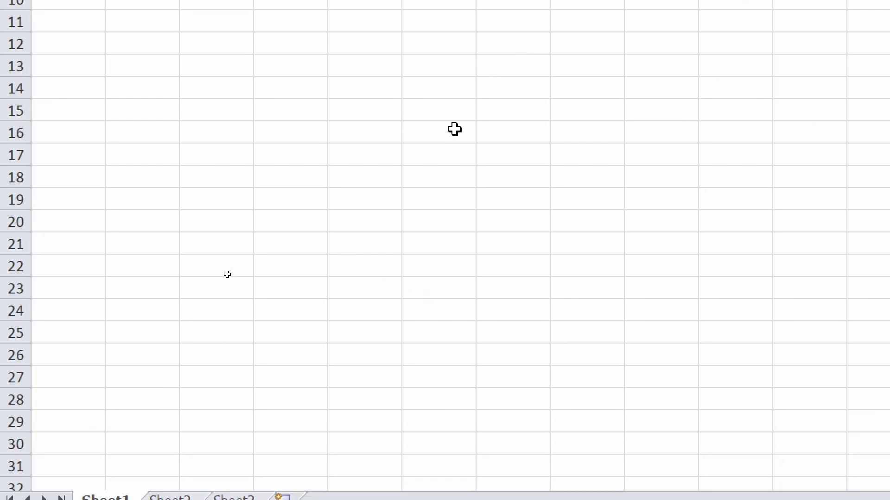
Step: Reset the screen magnification to 100%, close the blank workbook and minimise the Magnifier
{"action": "key", "text": "super+minus"}
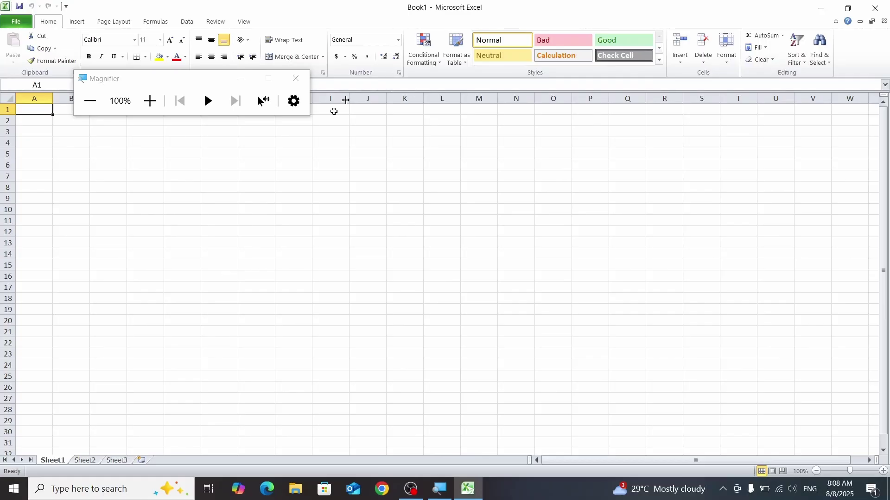
{"action": "left_click", "coordinate": [876, 9]}
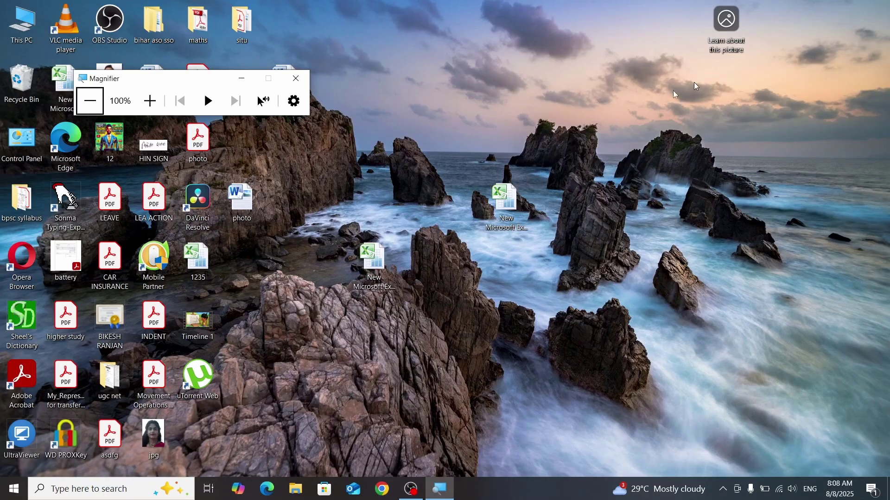
{"action": "left_click", "coordinate": [236, 86]}
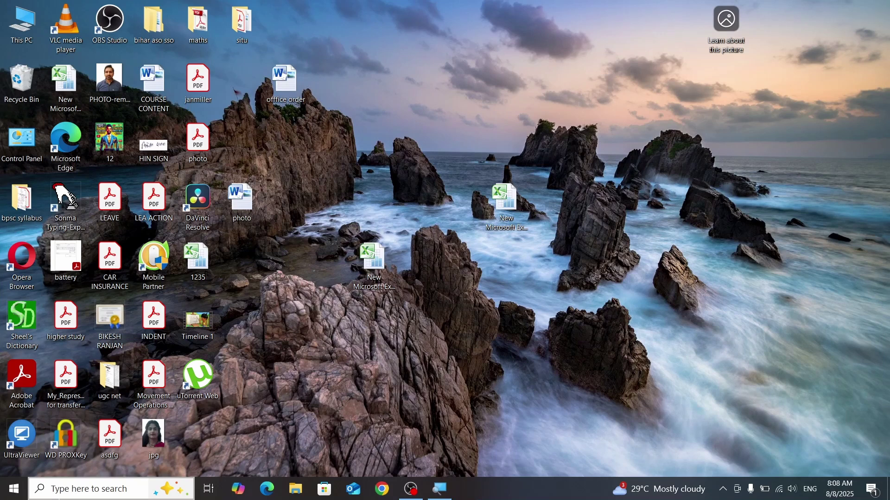
Step: Search Windows for "exce" to find the Excel app, and close the results without opening anything
{"action": "key", "text": "super+s"}
{"action": "type", "text": "e"}
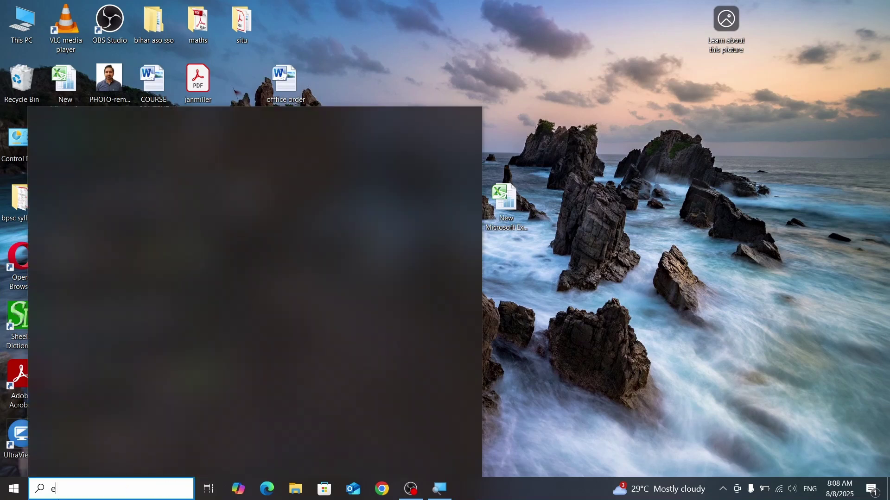
{"action": "type", "text": "xce"}
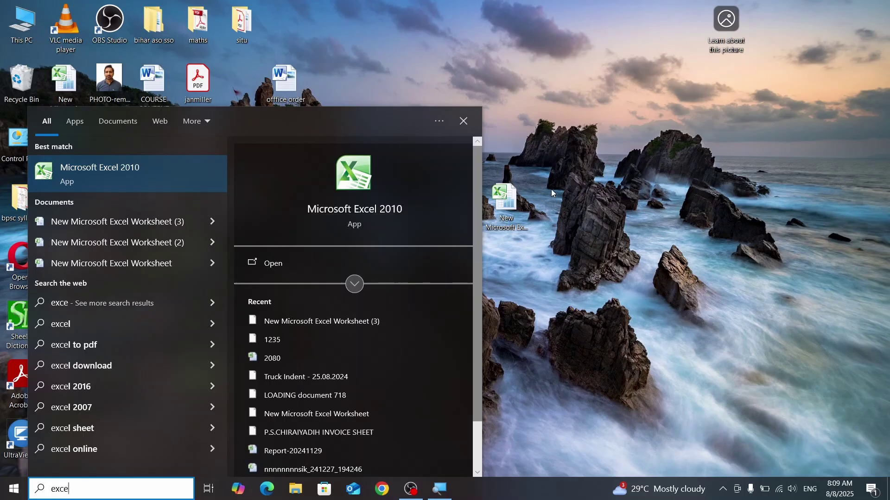
{"action": "left_click", "coordinate": [464, 121]}
Step: Look through the alphabetical list of installed apps in Windows and close it
{"action": "key", "text": "super"}
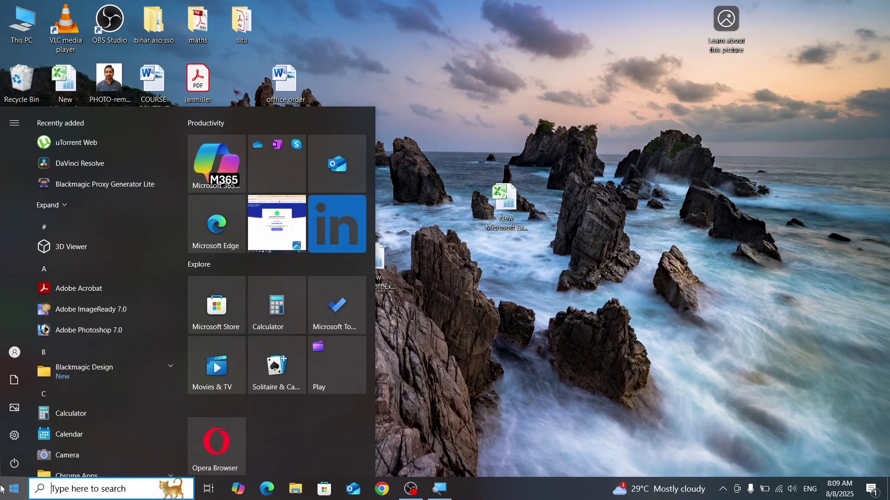
{"action": "scroll", "coordinate": [76, 417], "scroll_direction": "down", "scroll_amount": 3}
{"action": "scroll", "coordinate": [79, 415], "scroll_direction": "down", "scroll_amount": 10}
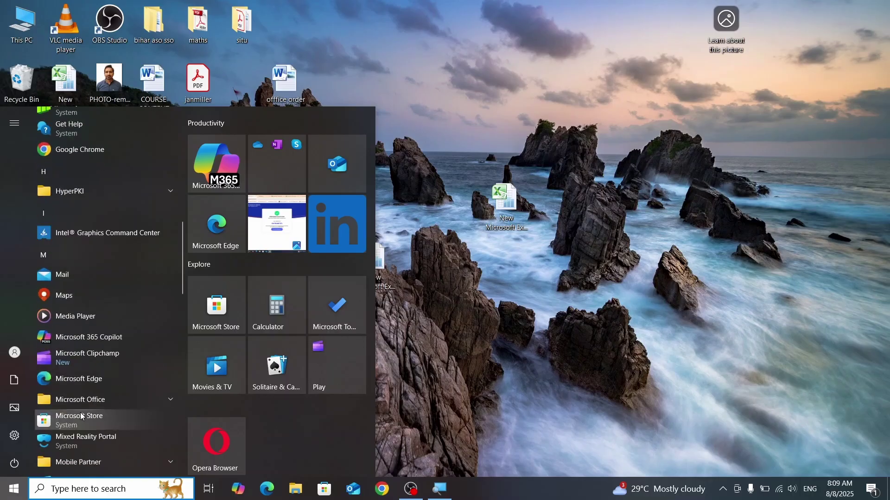
{"action": "scroll", "coordinate": [82, 409], "scroll_direction": "down", "scroll_amount": 5}
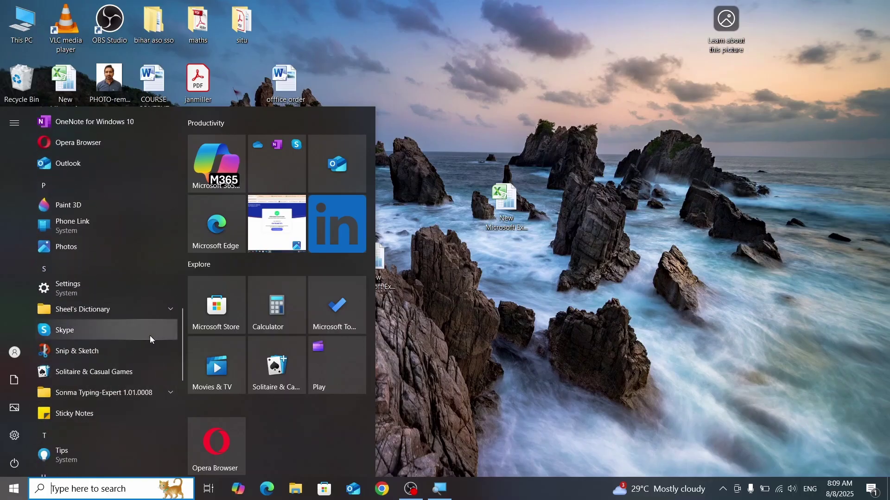
{"action": "scroll", "coordinate": [139, 334], "scroll_direction": "down", "scroll_amount": 6}
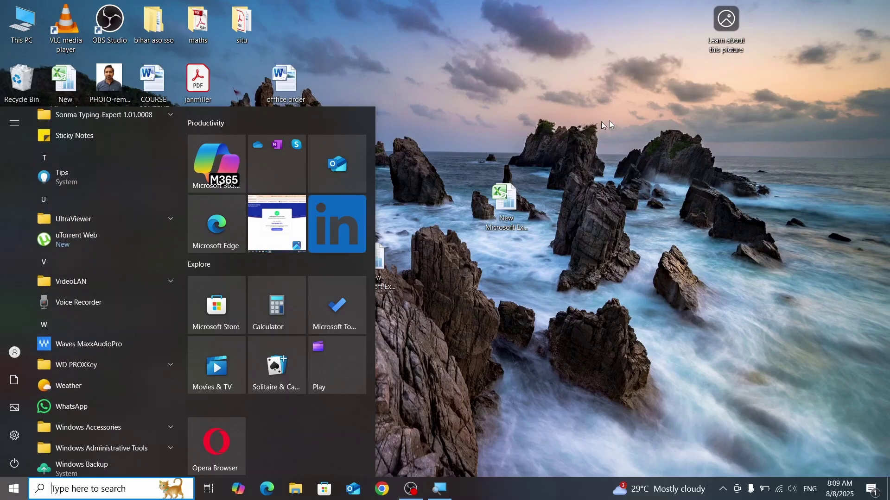
{"action": "left_click", "coordinate": [624, 122]}
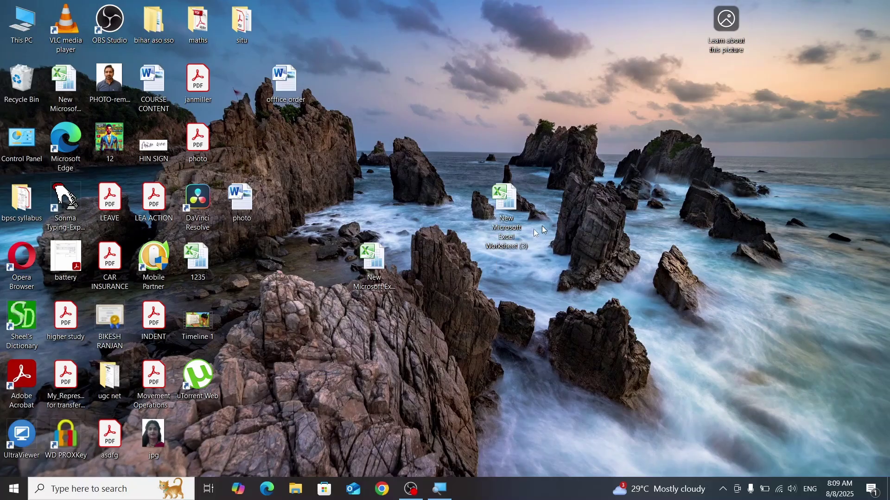
Step: Open the workbook New Microsoft Excel Worksheet (3) from the desktop
{"action": "double_click", "coordinate": [505, 199]}
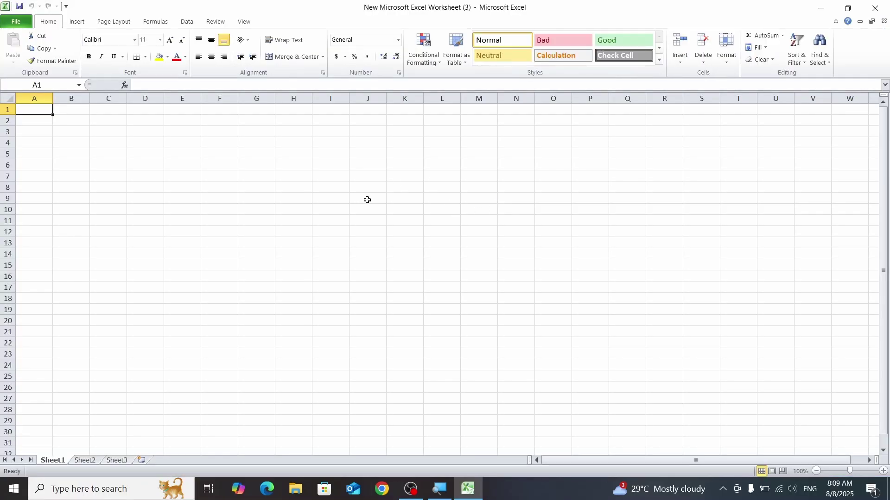
Step: Find Epic Pen with a Windows search, run it as administrator, and park its collapsed toolbar at the worksheet's far right edge
{"action": "left_click", "coordinate": [79, 495]}
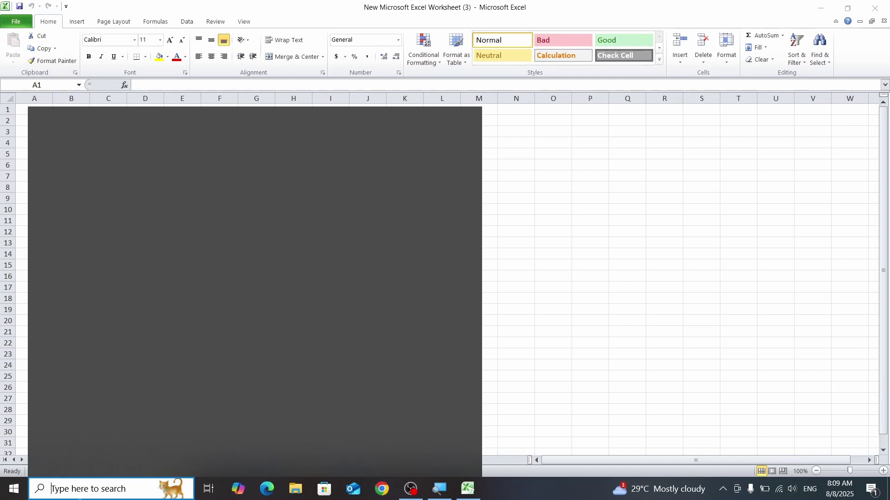
{"action": "type", "text": "epi"}
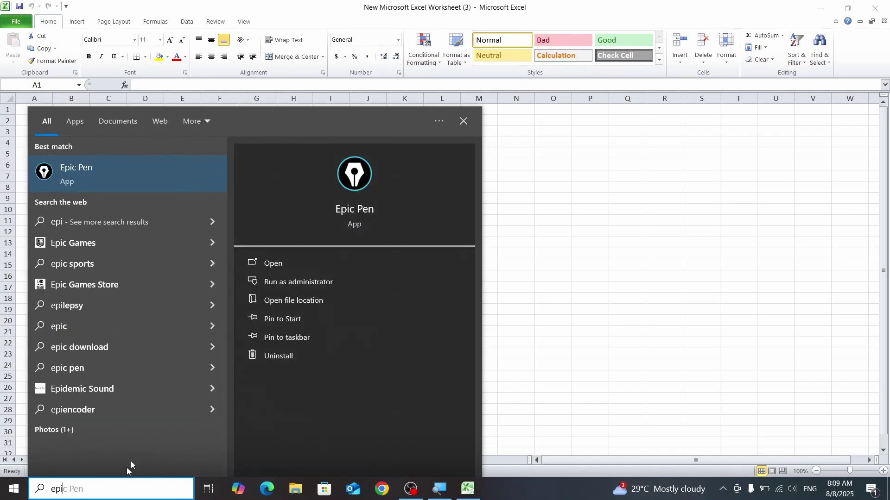
{"action": "left_click", "coordinate": [323, 285]}
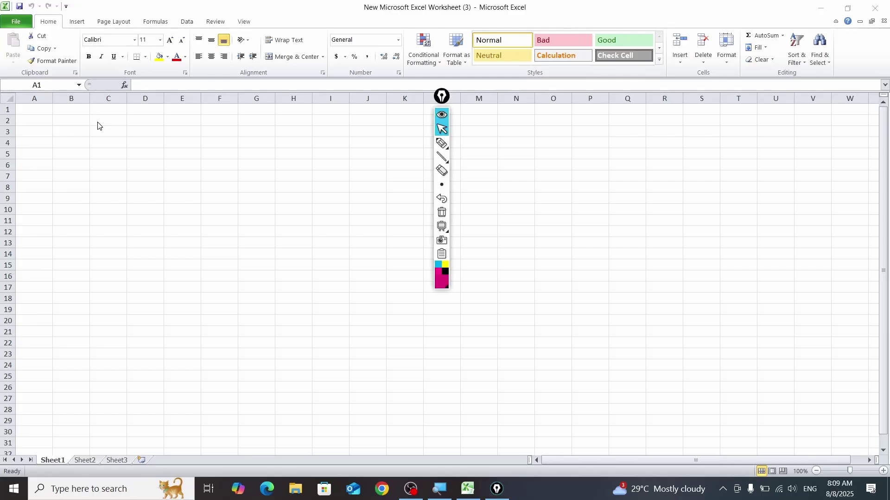
{"action": "left_click", "coordinate": [442, 117]}
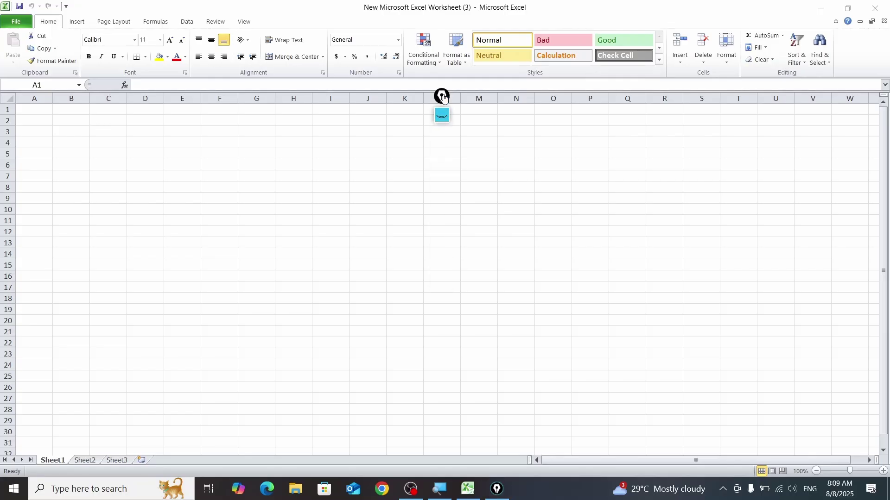
{"action": "left_click_drag", "start_coordinate": [441, 96], "coordinate": [884, 137]}
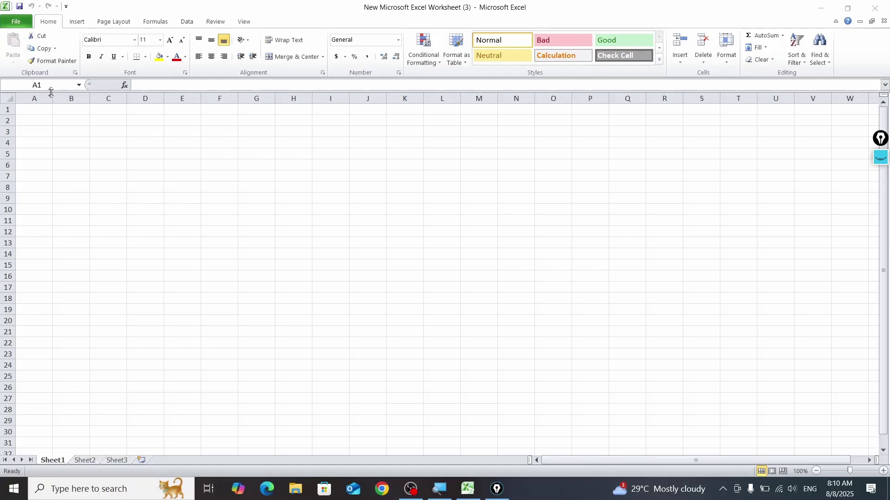
Step: Select all cells of Sheet1, and return to a selection of only cell A3
{"action": "left_click", "coordinate": [9, 99]}
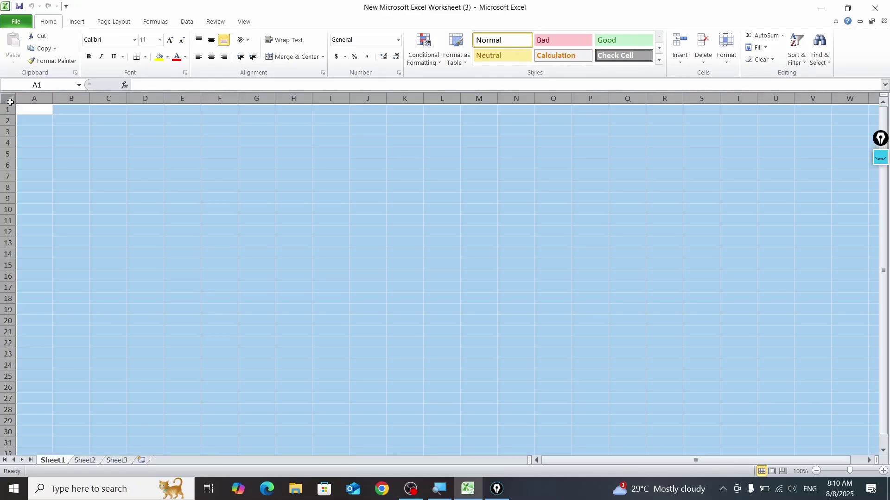
{"action": "left_click", "coordinate": [27, 132]}
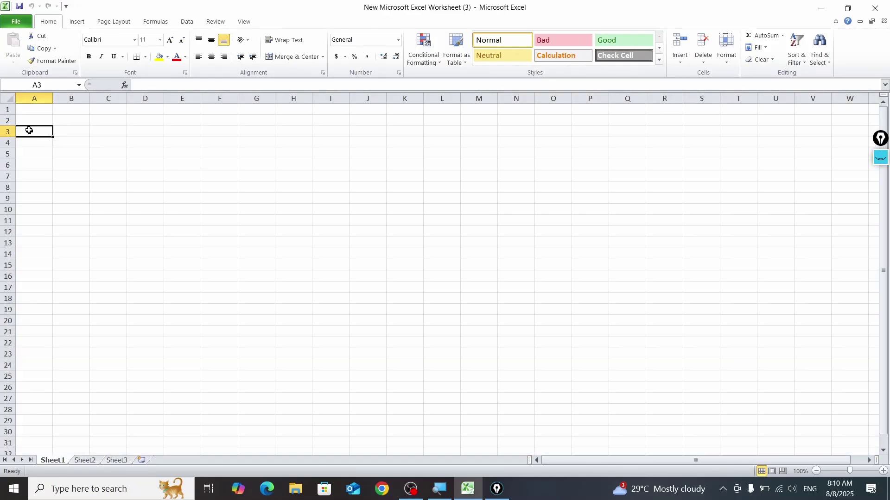
Step: Outline the Select All corner of the worksheet with an Epic Pen rectangle, and collapse the annotation toolbar
{"action": "left_click", "coordinate": [880, 138]}
{"action": "mouse_move", "coordinate": [877, 187]}
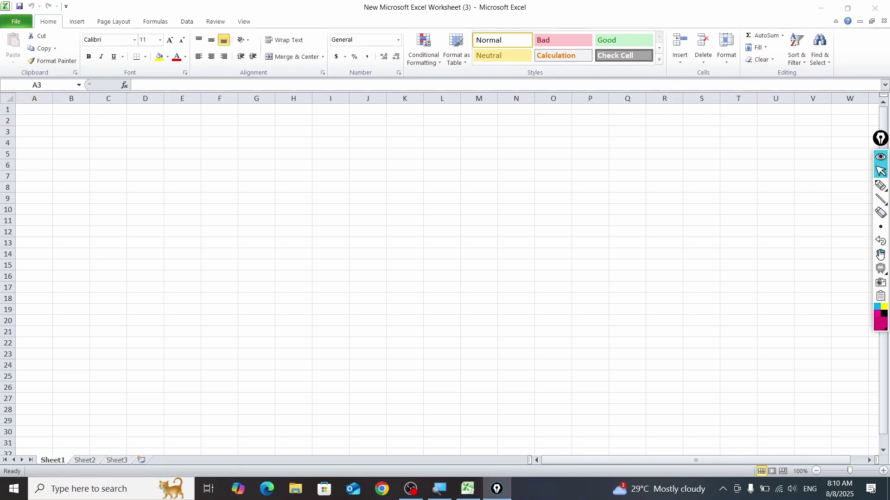
{"action": "mouse_move", "coordinate": [880, 271]}
{"action": "left_click", "coordinate": [3, 100]}
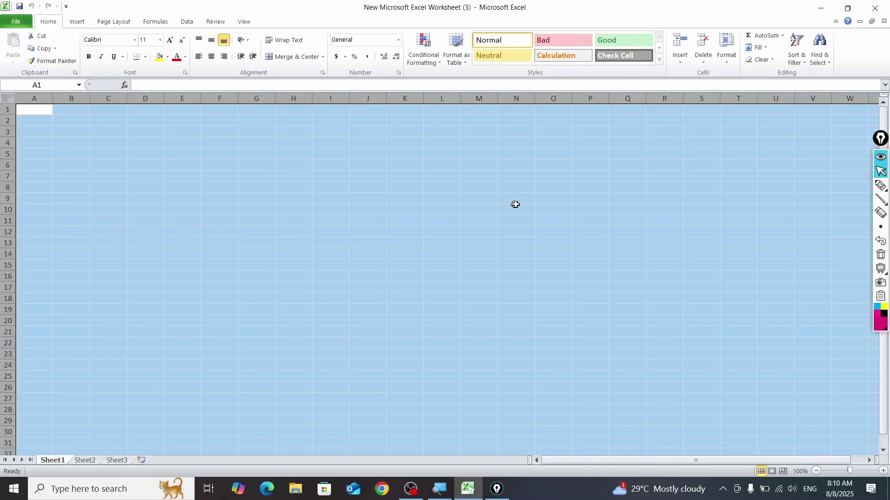
{"action": "left_click", "coordinate": [885, 206]}
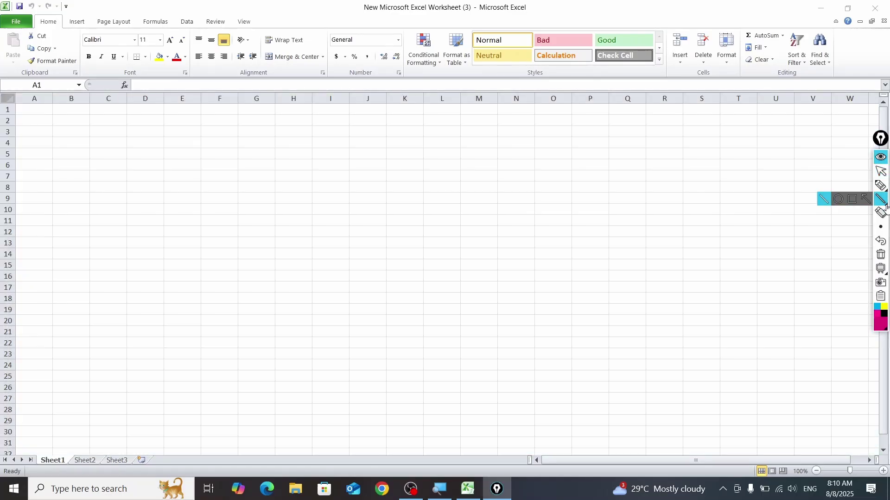
{"action": "left_click", "coordinate": [851, 199]}
{"action": "mouse_move", "coordinate": [0, 89]}
{"action": "left_mouse_down"}
{"action": "mouse_move", "coordinate": [86, 135]}
{"action": "mouse_move", "coordinate": [18, 119]}
{"action": "mouse_move", "coordinate": [22, 111]}
{"action": "left_mouse_up"}
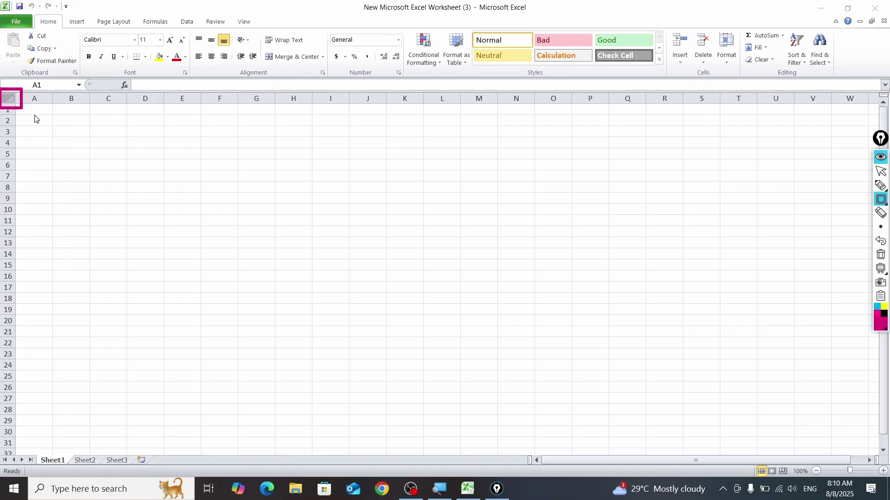
{"action": "left_click", "coordinate": [880, 156]}
Step: Select all cells of Sheet1 and look over the selection, ending with only cell E4 selected
{"action": "left_click", "coordinate": [7, 99]}
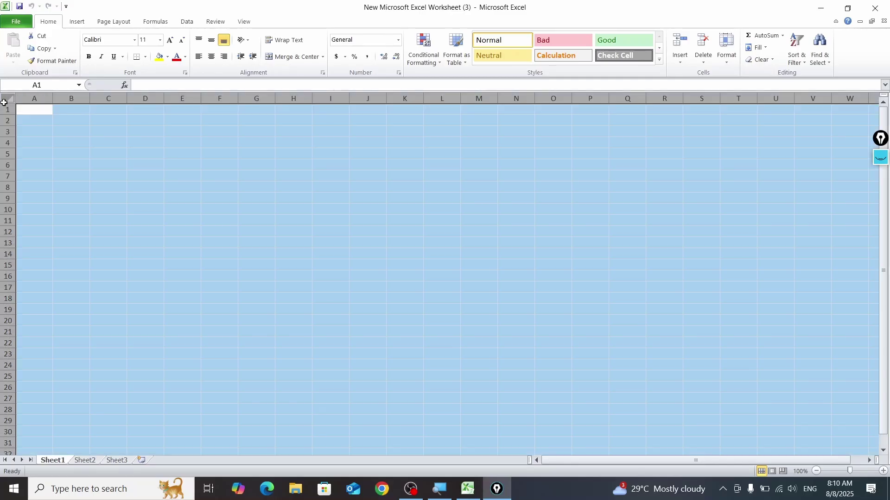
{"action": "scroll", "coordinate": [455, 237], "scroll_direction": "down", "scroll_amount": 5}
{"action": "scroll", "coordinate": [455, 237], "scroll_direction": "up", "scroll_amount": 5}
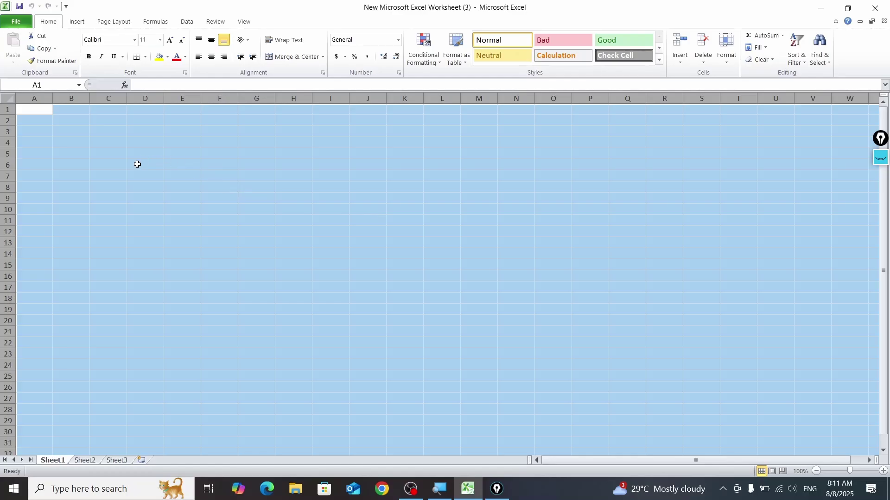
{"action": "left_click", "coordinate": [166, 145]}
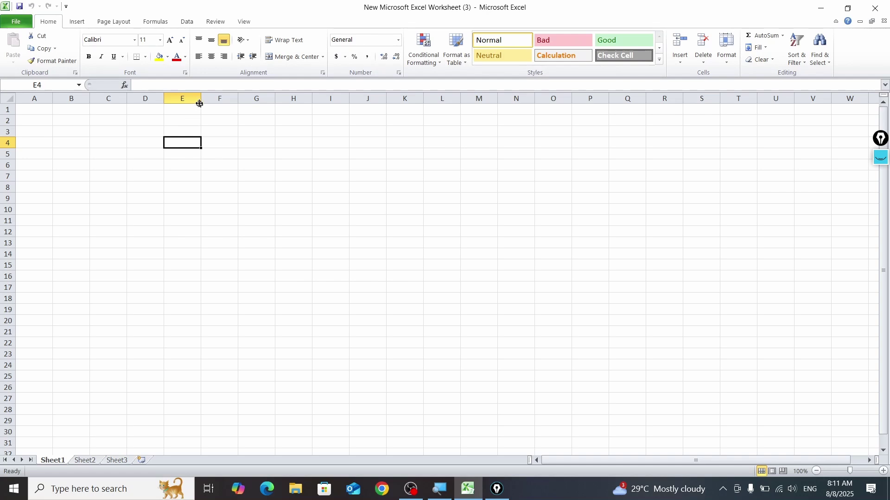
Step: Widen columns E through J, and select the whole worksheet before returning to a single selection of cell I10
{"action": "left_click_drag", "start_coordinate": [200, 104], "coordinate": [508, 106]}
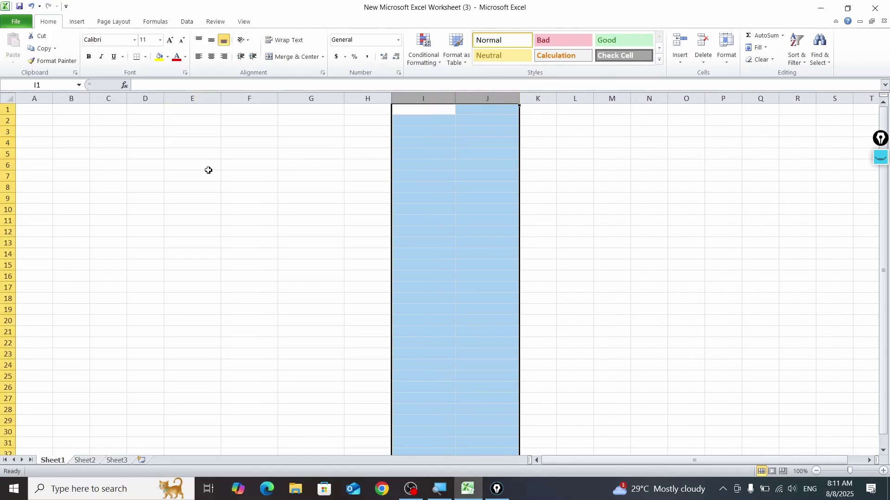
{"action": "left_click", "coordinate": [151, 131]}
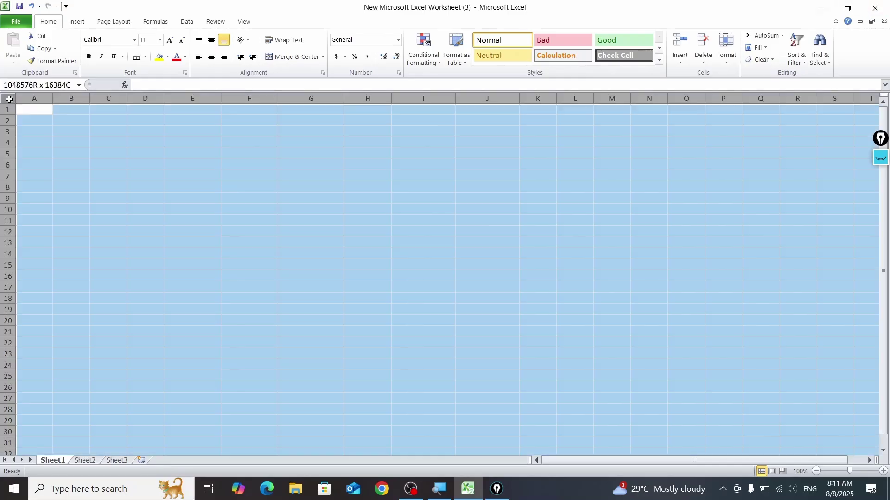
{"action": "left_click", "coordinate": [12, 100]}
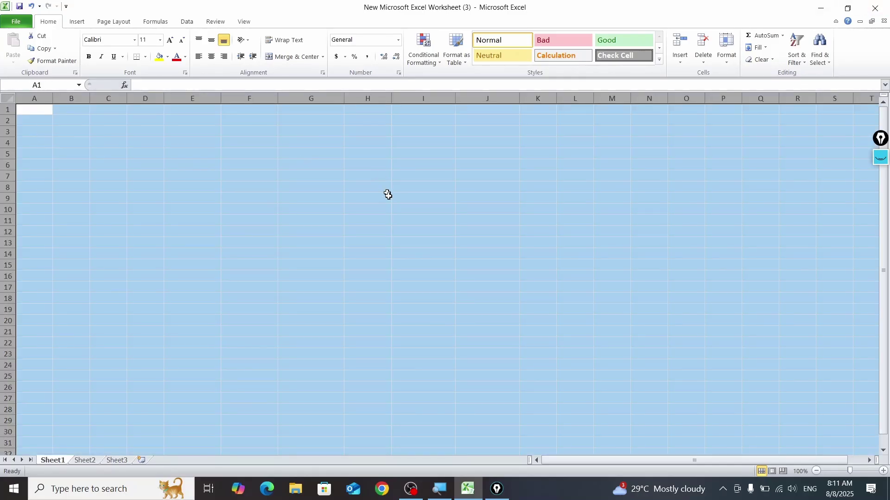
{"action": "left_click", "coordinate": [396, 209]}
Step: Replace the rectangle annotation with Epic Pen arrows along column headers A to G, rightward near row 11, and downward over column A
{"action": "left_click", "coordinate": [882, 160]}
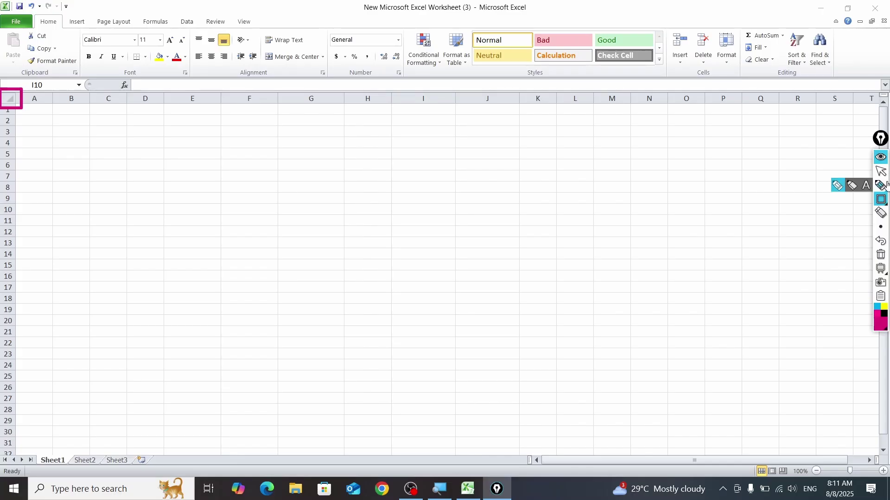
{"action": "mouse_move", "coordinate": [883, 200]}
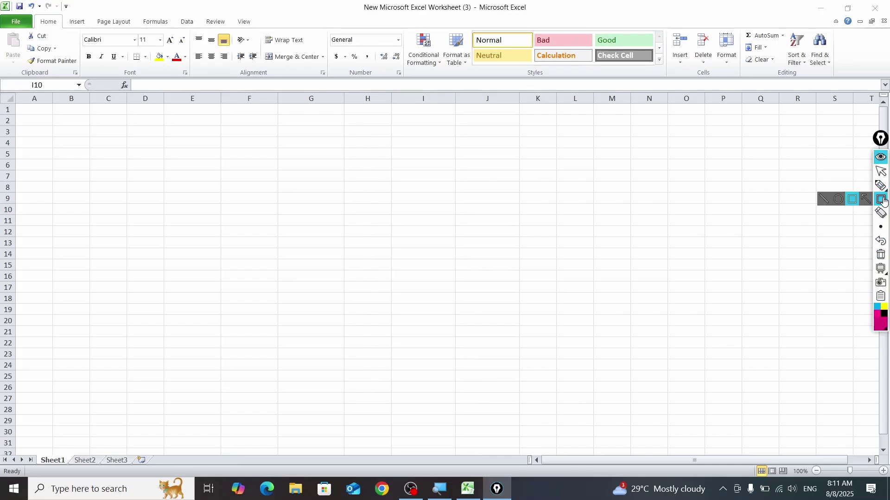
{"action": "left_click", "coordinate": [866, 199]}
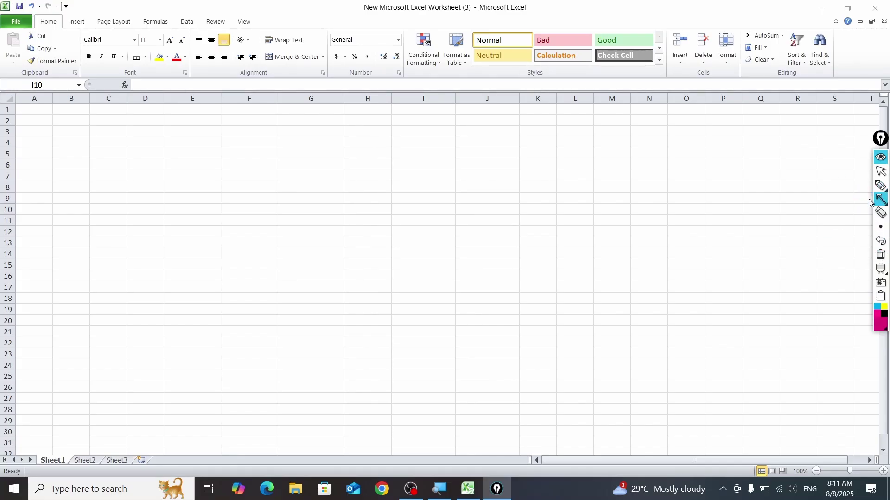
{"action": "left_click_drag", "start_coordinate": [8, 105], "coordinate": [341, 103]}
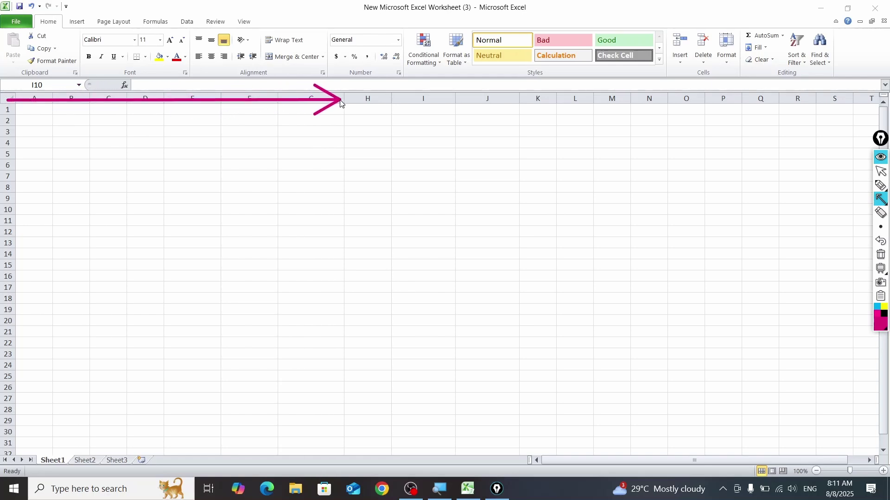
{"action": "mouse_move", "coordinate": [48, 229]}
{"action": "left_mouse_down"}
{"action": "mouse_move", "coordinate": [143, 214]}
{"action": "mouse_move", "coordinate": [522, 224]}
{"action": "mouse_move", "coordinate": [637, 243]}
{"action": "mouse_move", "coordinate": [646, 224]}
{"action": "left_mouse_up"}
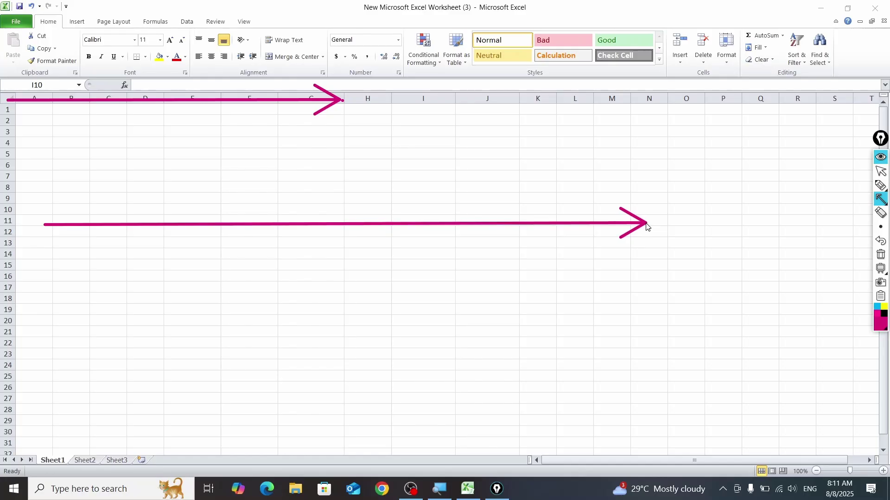
{"action": "left_click_drag", "start_coordinate": [38, 228], "coordinate": [36, 432]}
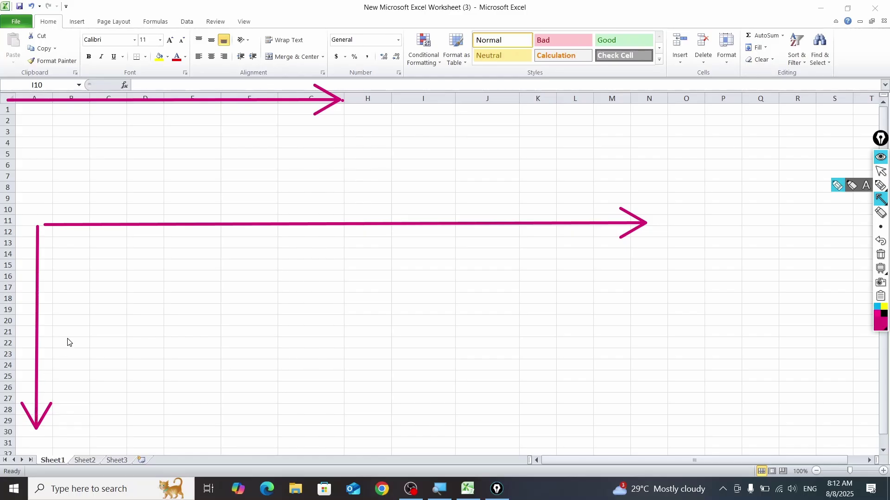
{"action": "left_click", "coordinate": [880, 157]}
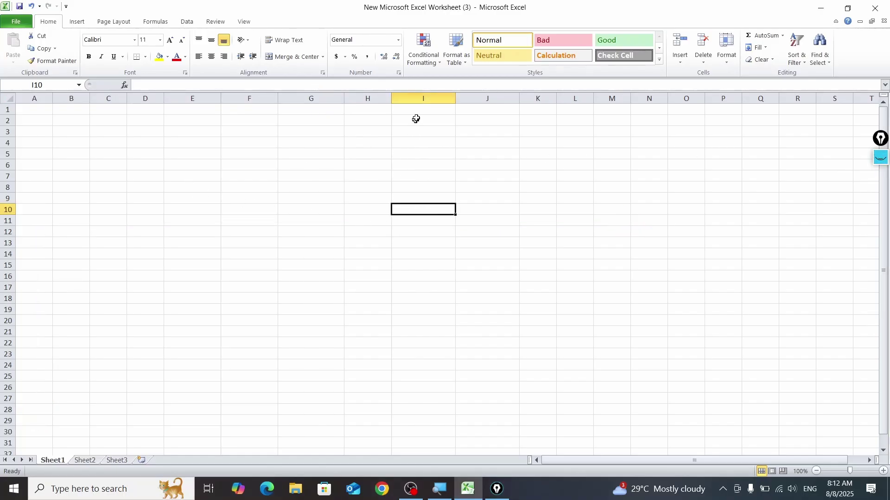
Step: Select the whole of column I, and select the whole of row 11 to show where they meet at cell I11
{"action": "left_click", "coordinate": [428, 98]}
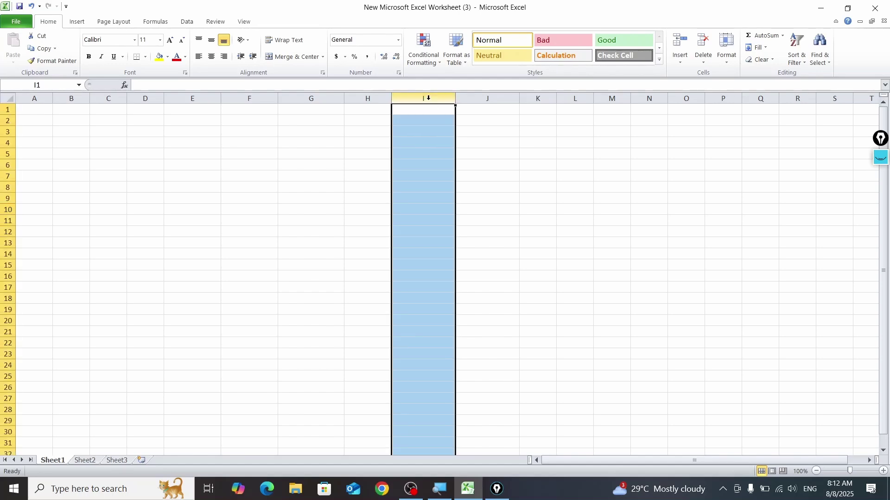
{"action": "left_click", "coordinate": [448, 221]}
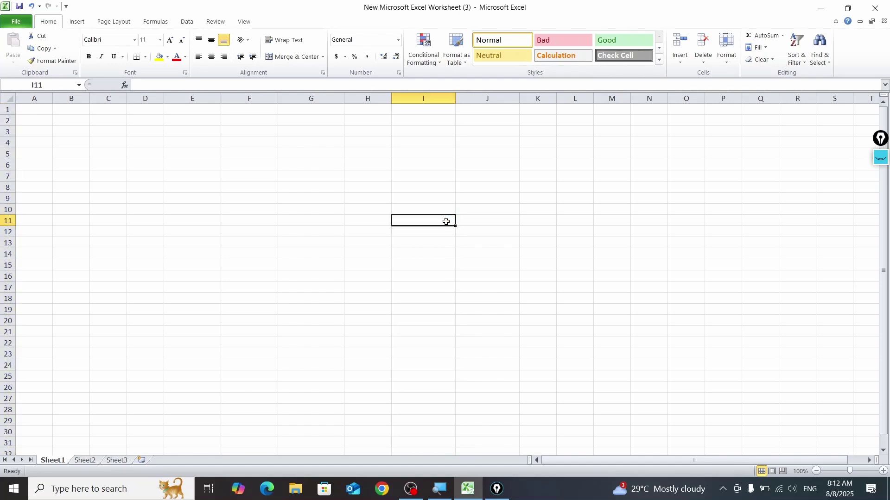
{"action": "left_click", "coordinate": [6, 221]}
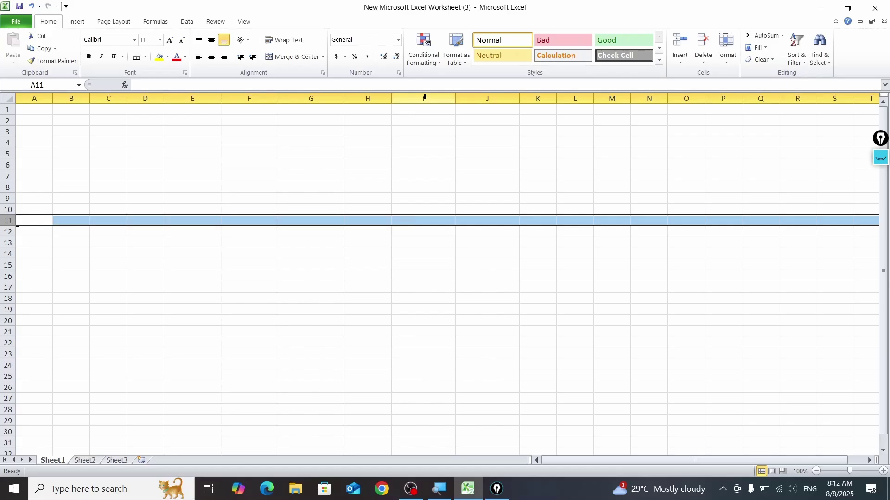
Step: Enter 12 in cell I11, and select that cell again
{"action": "left_click", "coordinate": [422, 220]}
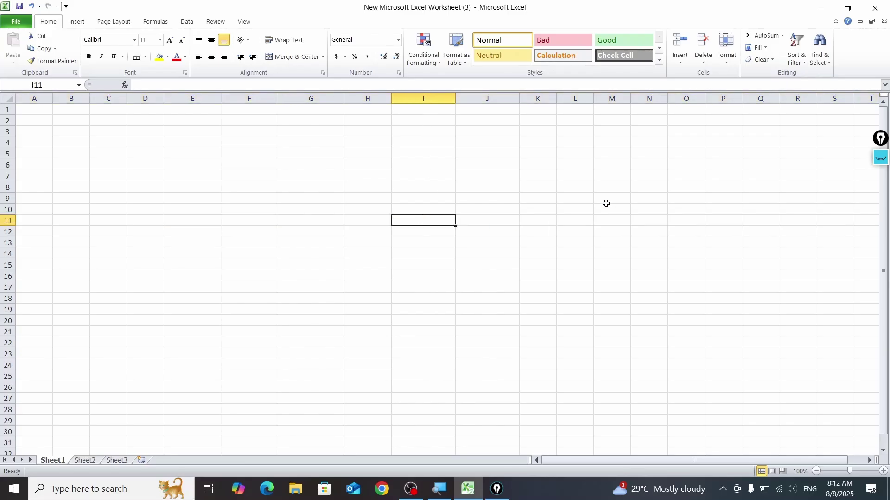
{"action": "type", "text": "12"}
{"action": "left_click", "coordinate": [464, 280]}
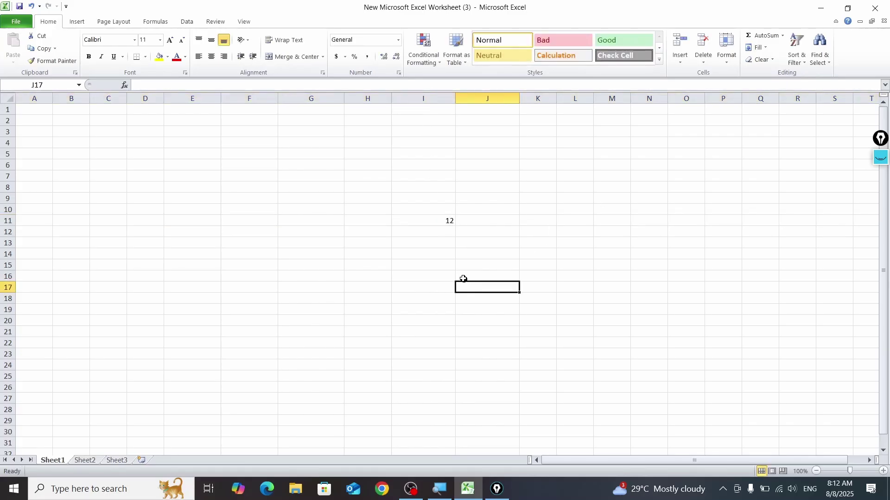
{"action": "left_click", "coordinate": [446, 221]}
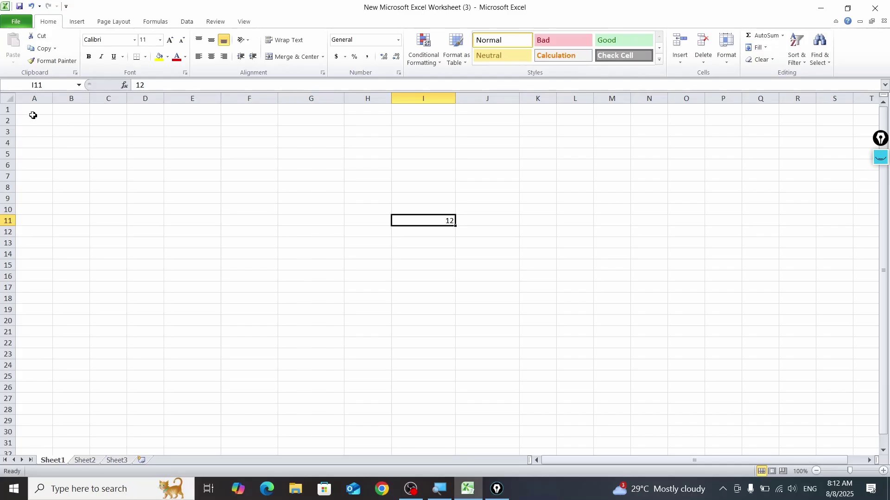
Step: Clear the arrow annotations and outline the Name Box with an Epic Pen rectangle, collapsing the annotation toolbar when done
{"action": "left_click", "coordinate": [880, 158]}
{"action": "left_click", "coordinate": [881, 258]}
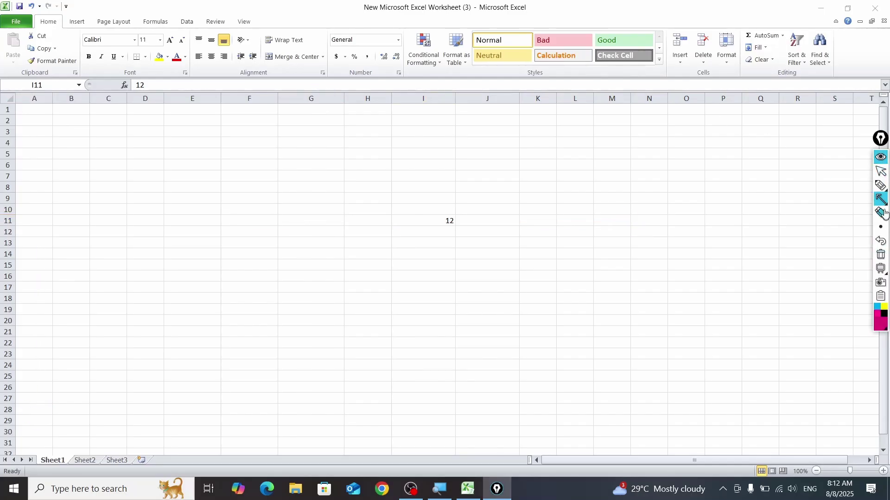
{"action": "left_click", "coordinate": [853, 201]}
{"action": "left_click_drag", "start_coordinate": [17, 72], "coordinate": [65, 105]}
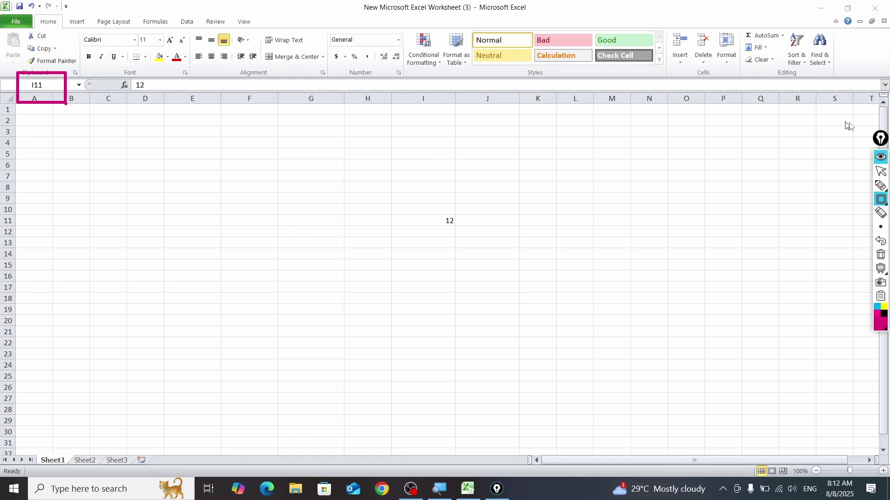
{"action": "left_click", "coordinate": [882, 158]}
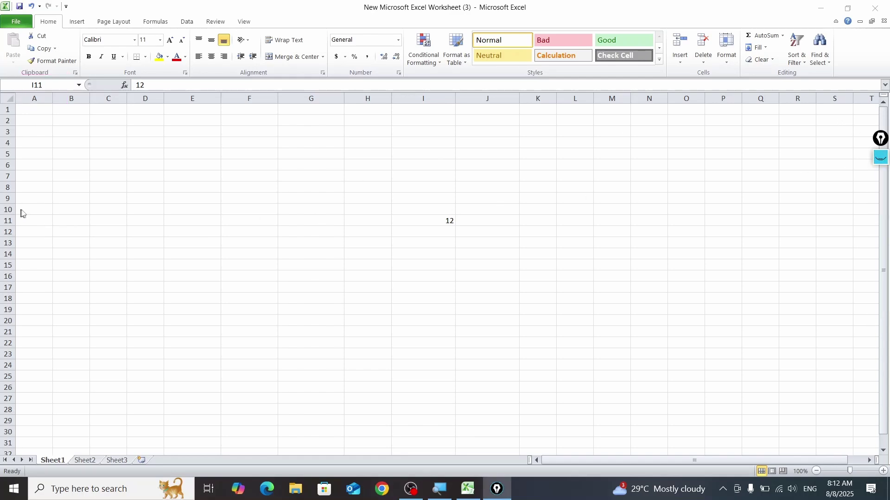
Step: Apply All Borders to cells A11 through I11
{"action": "left_click_drag", "start_coordinate": [46, 210], "coordinate": [400, 220]}
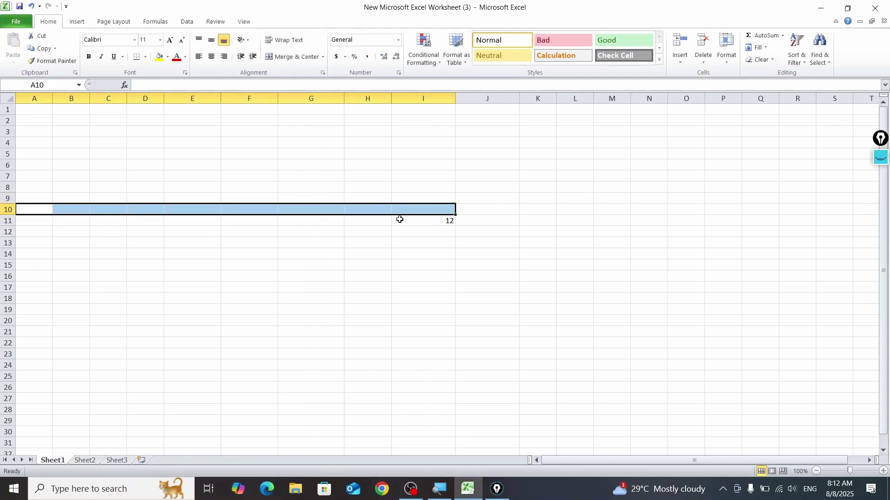
{"action": "left_click_drag", "start_coordinate": [26, 222], "coordinate": [419, 220]}
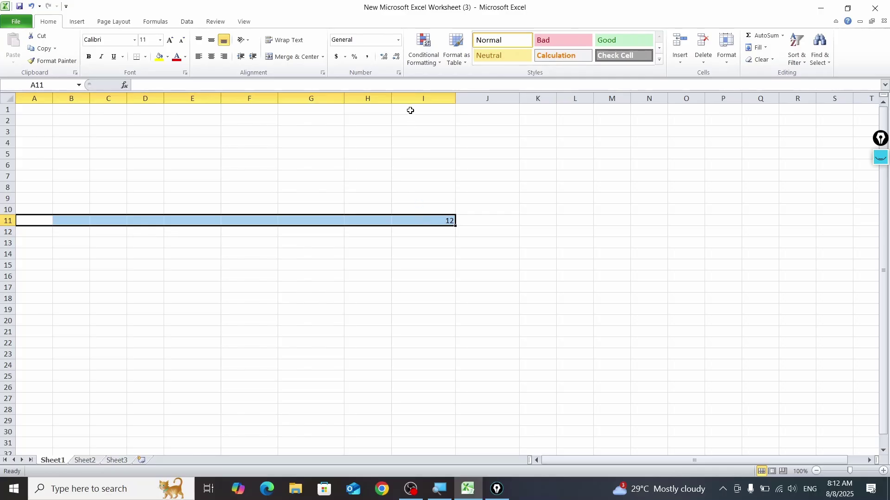
{"action": "left_click", "coordinate": [145, 56]}
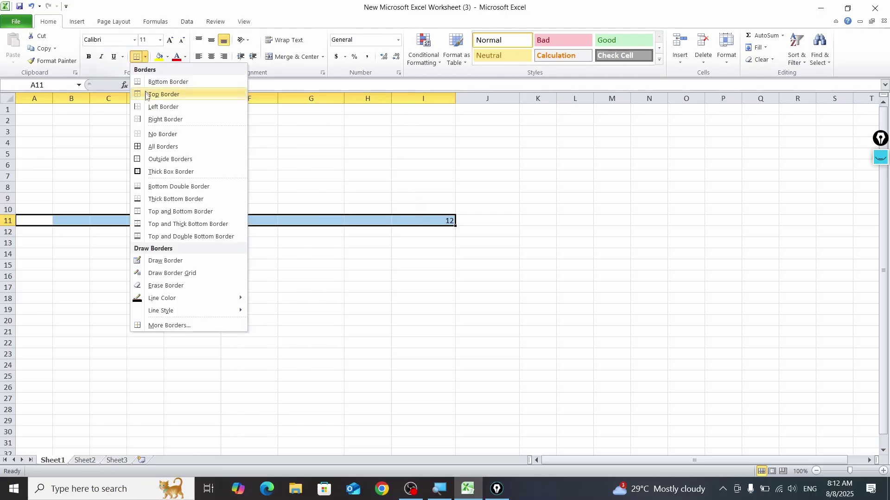
{"action": "left_click", "coordinate": [141, 147]}
{"action": "left_click", "coordinate": [367, 243]}
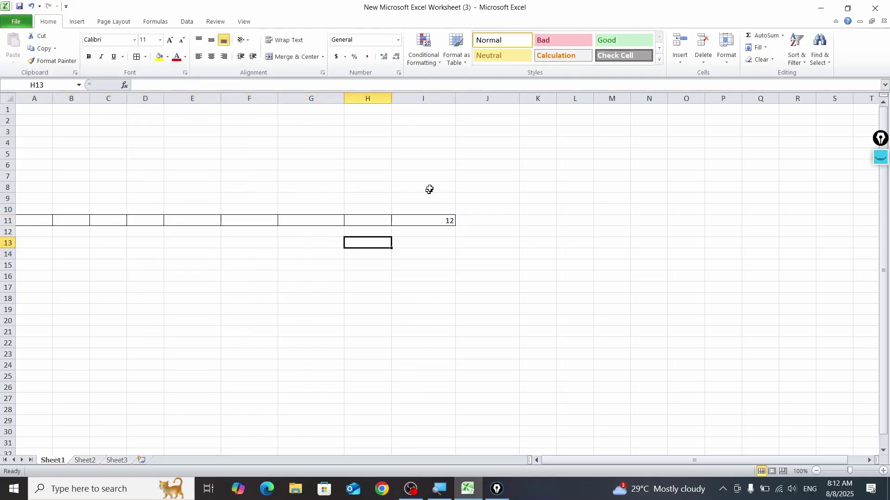
Step: Apply All Borders to cells I1 through I11
{"action": "left_click", "coordinate": [423, 97]}
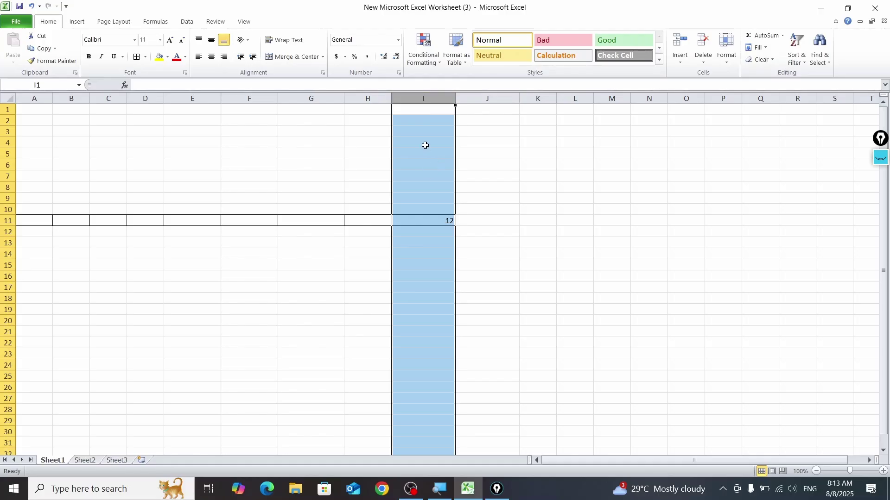
{"action": "left_click", "coordinate": [427, 111]}
{"action": "key", "text": "ctrl+space"}
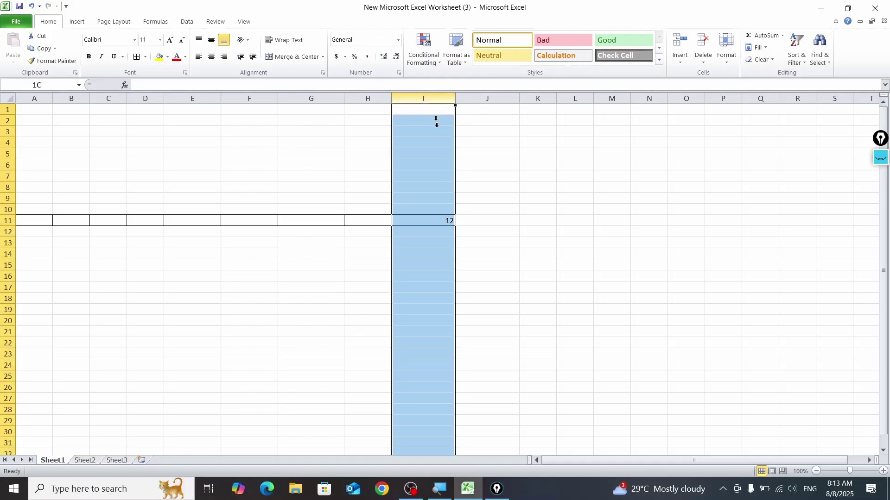
{"action": "left_click", "coordinate": [438, 184]}
{"action": "left_click_drag", "start_coordinate": [428, 109], "coordinate": [445, 219]}
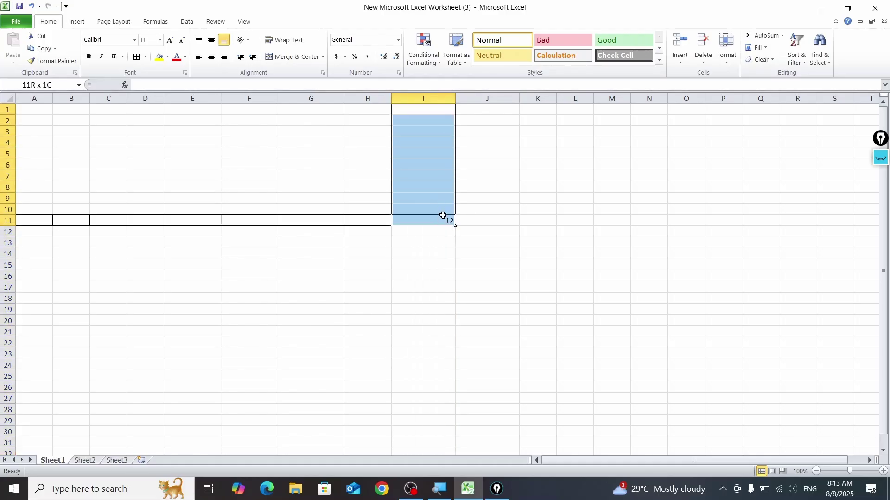
{"action": "left_click", "coordinate": [137, 57]}
{"action": "left_click", "coordinate": [332, 251]}
Step: Select cell I11 and cell C6 in turn to compare their references in the Name Box
{"action": "left_click", "coordinate": [442, 224]}
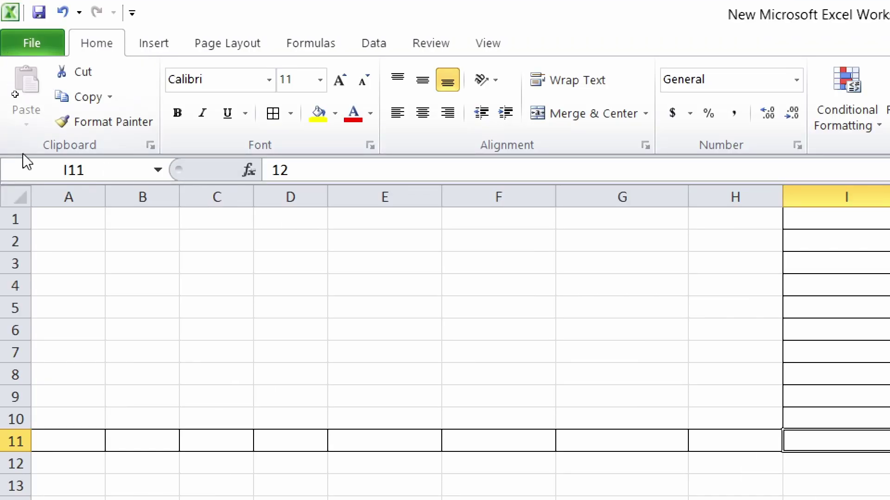
{"action": "left_click", "coordinate": [234, 333]}
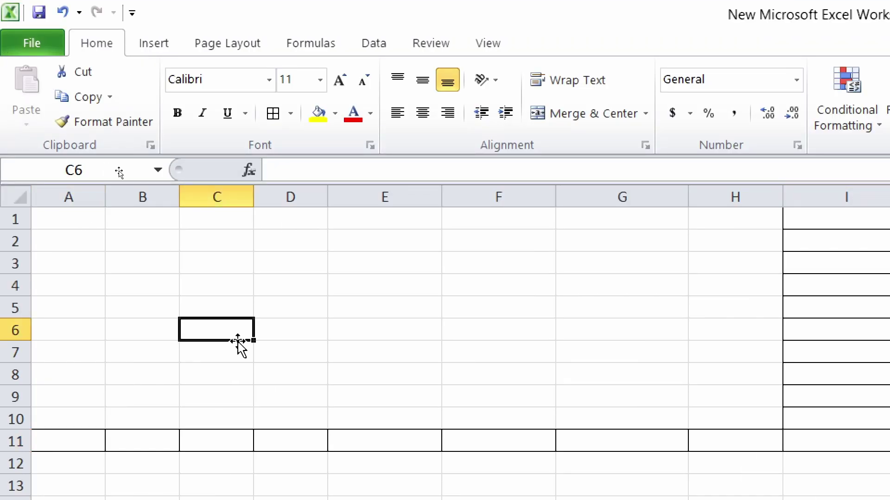
Step: Select cells B4, B2, B1 and A1 in turn to compare their references in the Name Box
{"action": "left_click", "coordinate": [108, 356]}
{"action": "left_click", "coordinate": [123, 283]}
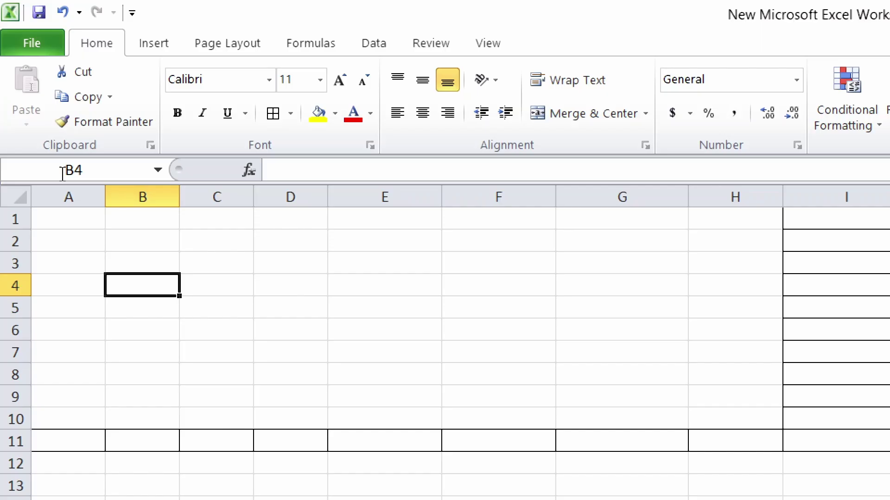
{"action": "left_click", "coordinate": [143, 240]}
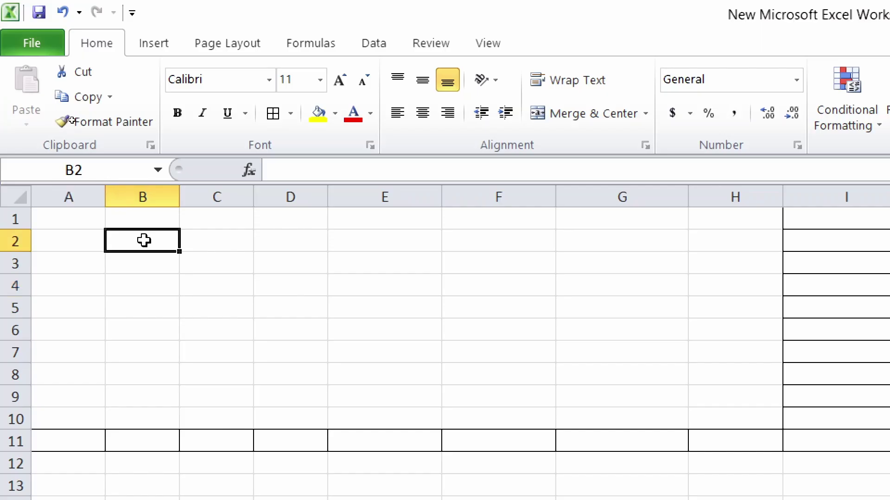
{"action": "left_click", "coordinate": [156, 216]}
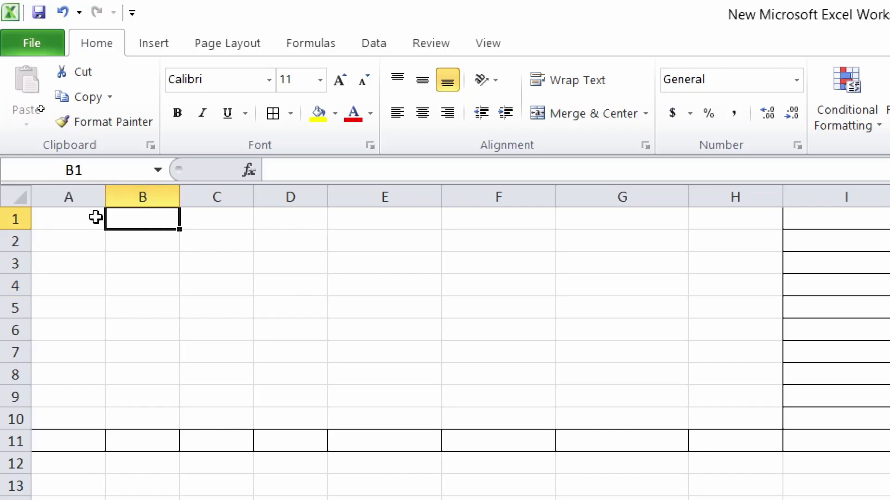
{"action": "left_click", "coordinate": [70, 217]}
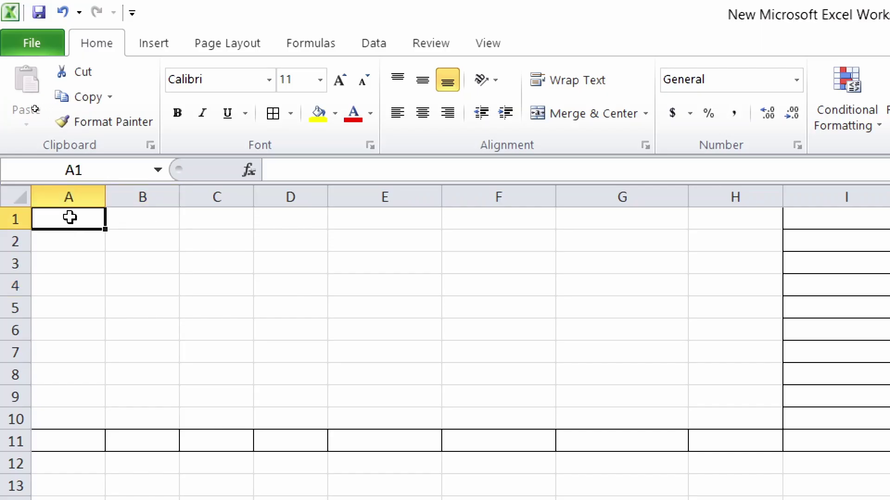
Step: Select cells along row 1 through D1 and down column D to D3, checking each reference in the Name Box
{"action": "left_click", "coordinate": [135, 218]}
{"action": "left_click", "coordinate": [54, 215]}
{"action": "left_click", "coordinate": [158, 218]}
{"action": "left_click", "coordinate": [228, 218]}
{"action": "left_click", "coordinate": [285, 219]}
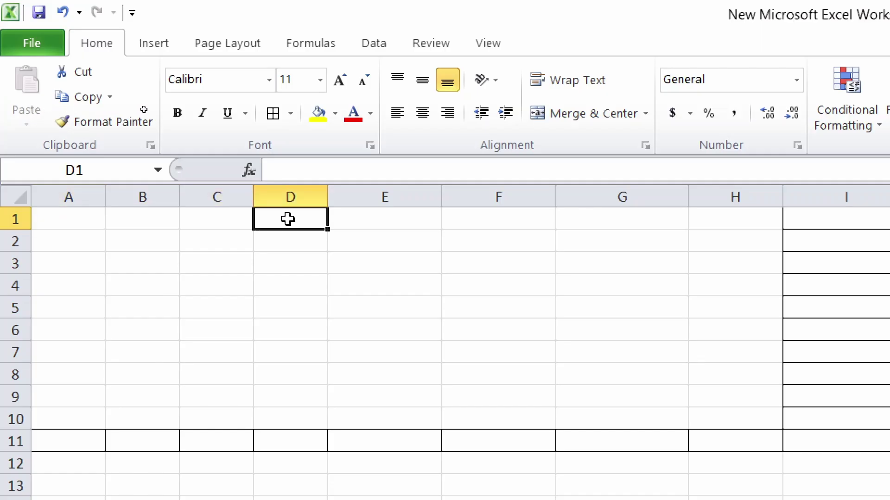
{"action": "left_click", "coordinate": [306, 243]}
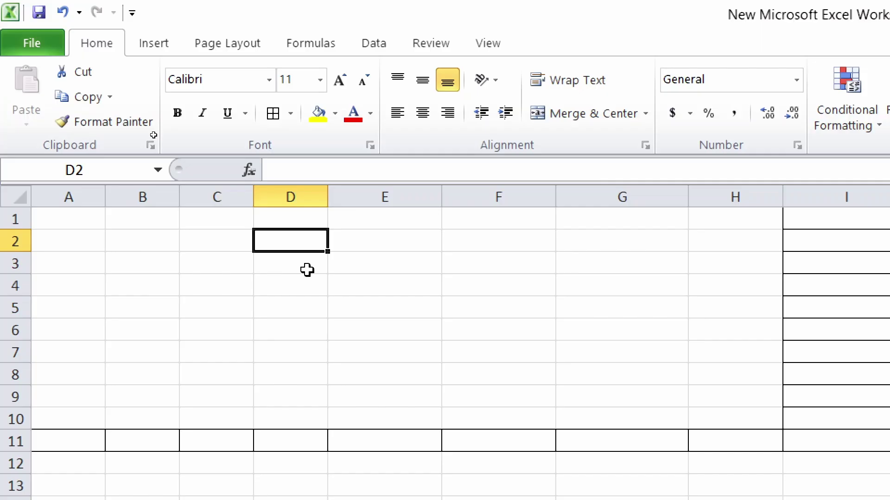
{"action": "left_click", "coordinate": [308, 268]}
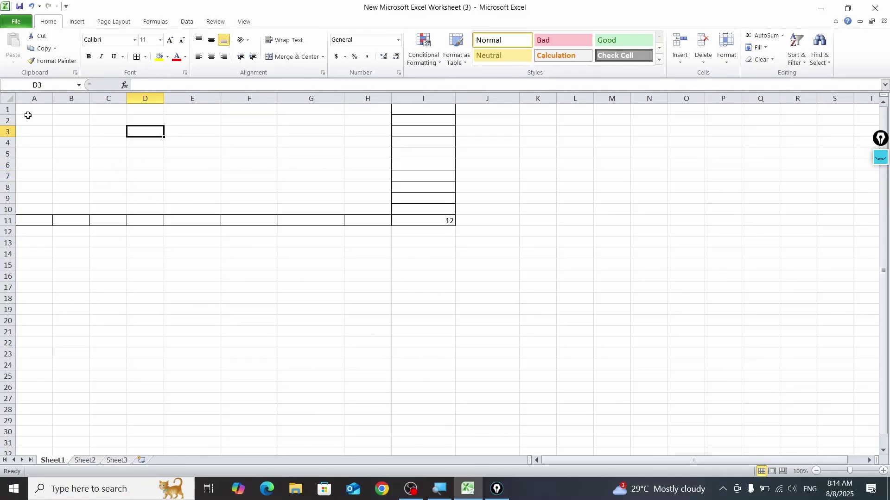
Step: Clear the contents of cells A1 through I11
{"action": "left_click_drag", "start_coordinate": [27, 113], "coordinate": [413, 219]}
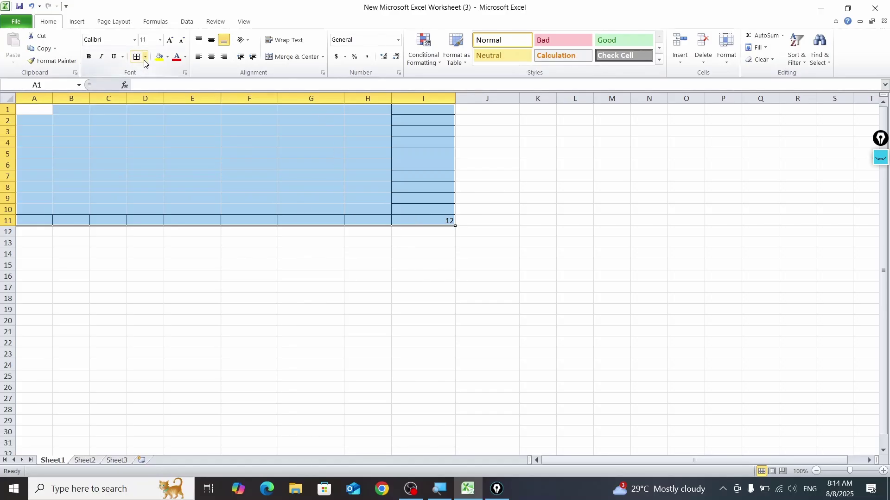
{"action": "key", "text": "Delete"}
{"action": "left_click", "coordinate": [69, 274]}
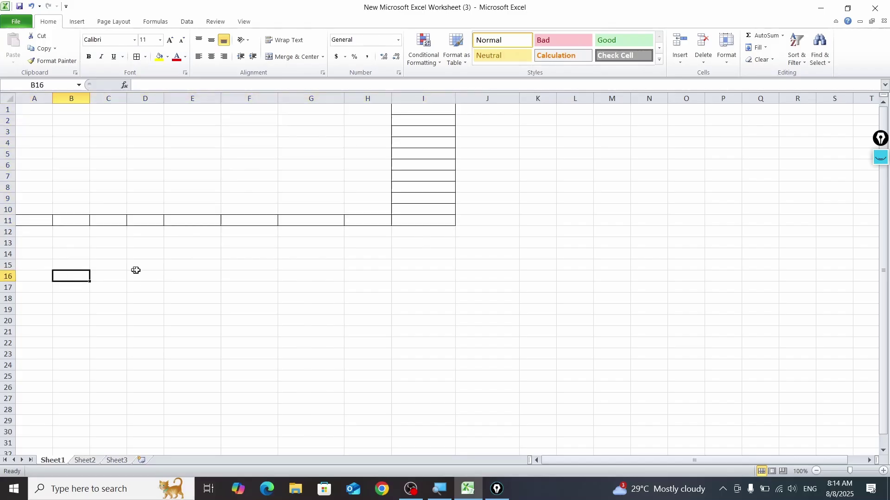
Step: Remove all borders from cells A1 through I11
{"action": "left_click", "coordinate": [413, 220]}
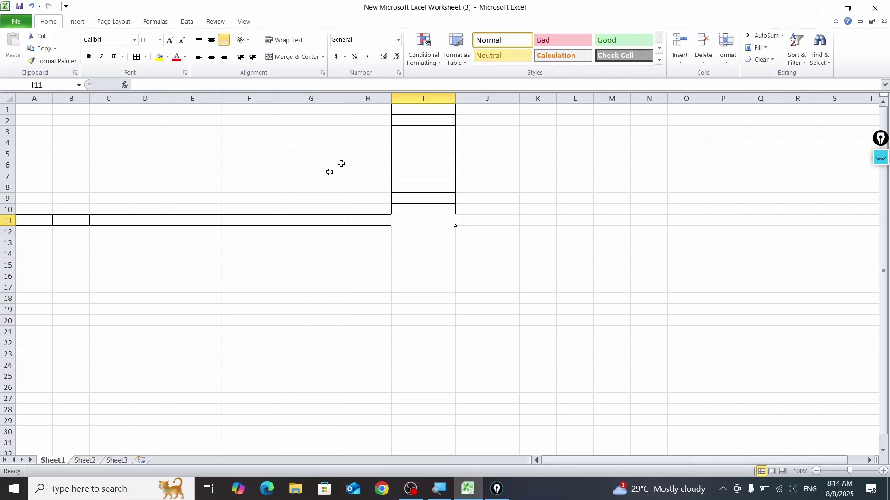
{"action": "left_click_drag", "start_coordinate": [32, 110], "coordinate": [426, 221]}
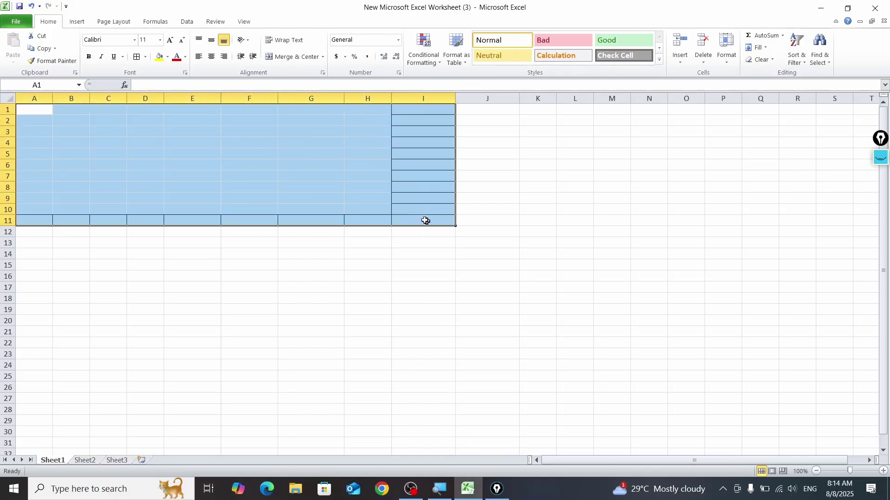
{"action": "left_click", "coordinate": [146, 57]}
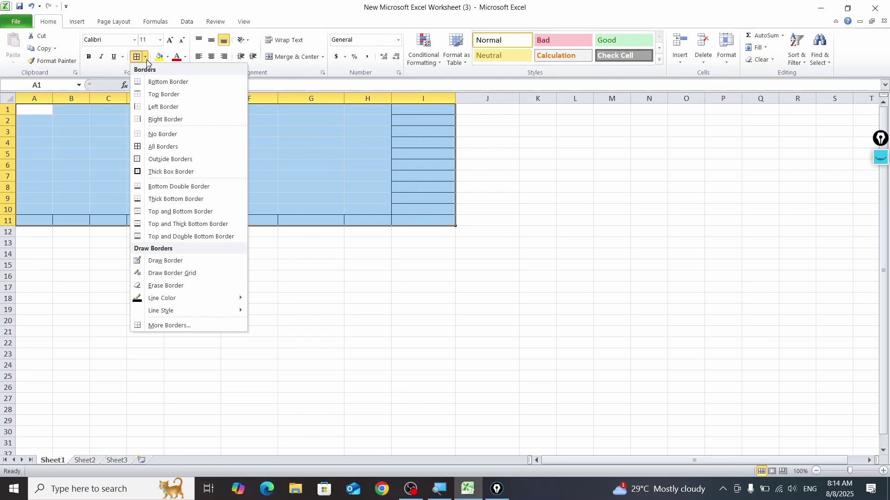
{"action": "left_click", "coordinate": [165, 134]}
{"action": "left_click", "coordinate": [236, 259]}
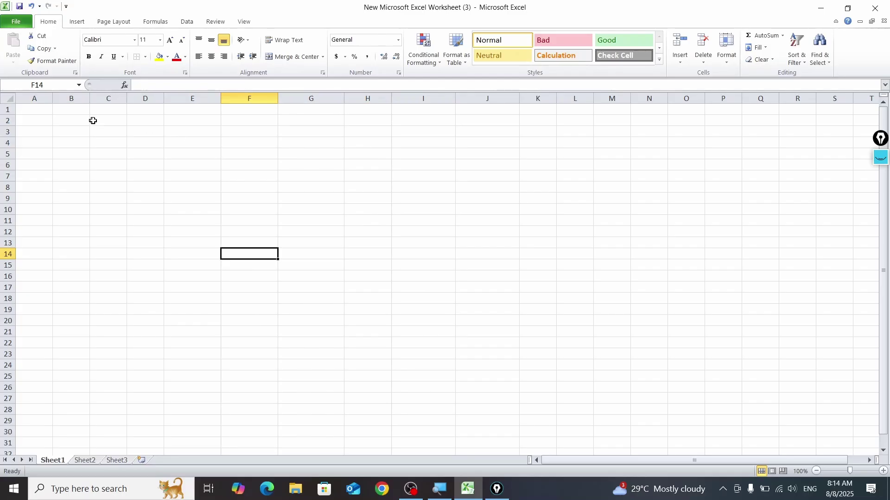
Step: Apply All Borders to cells C2 through L20, and try Outside Borders on the same range
{"action": "left_click_drag", "start_coordinate": [93, 120], "coordinate": [585, 320]}
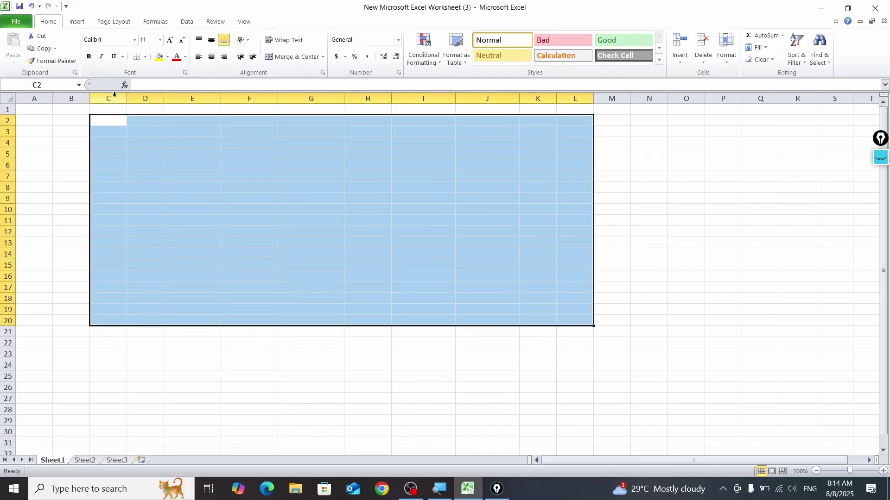
{"action": "left_click", "coordinate": [145, 59]}
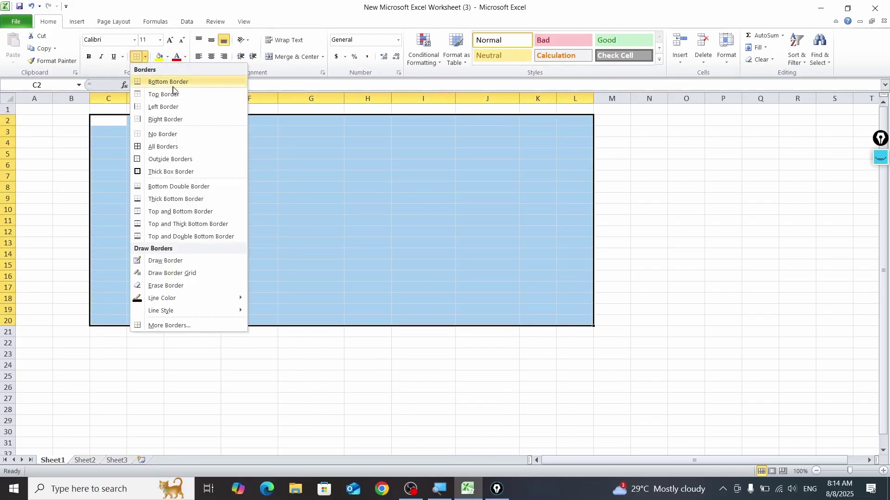
{"action": "left_click", "coordinate": [179, 146]}
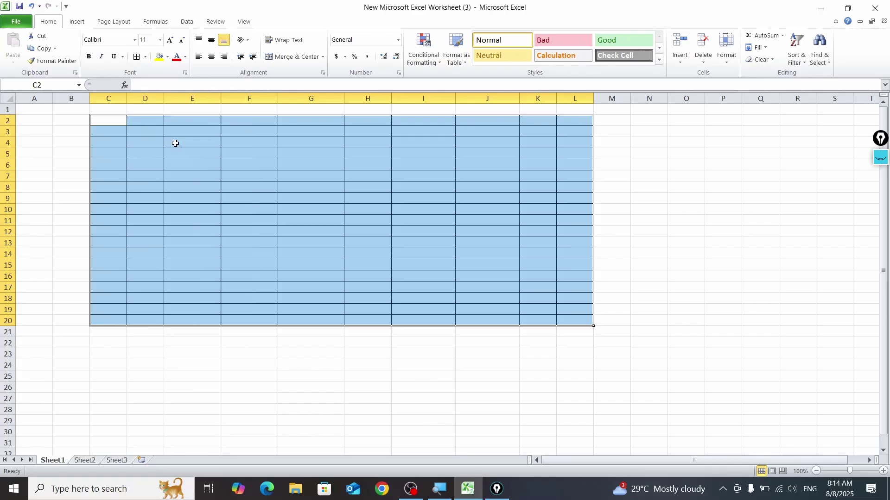
{"action": "left_click", "coordinate": [146, 57]}
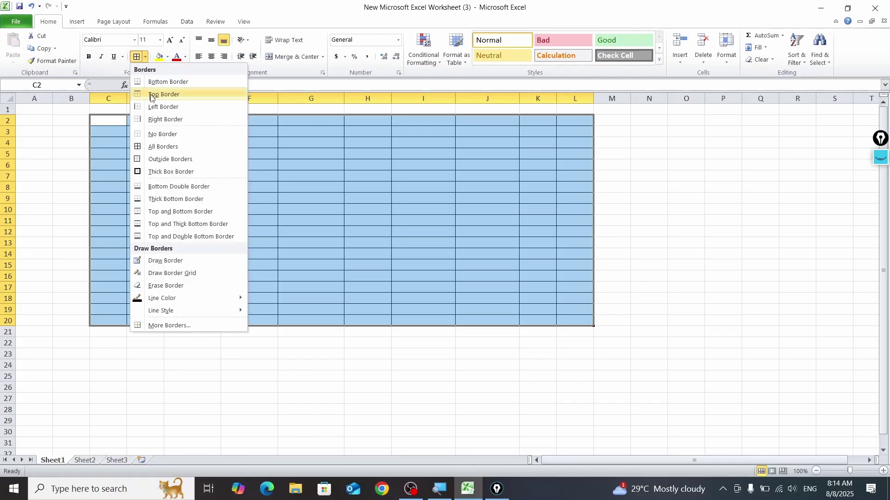
{"action": "left_click", "coordinate": [158, 158]}
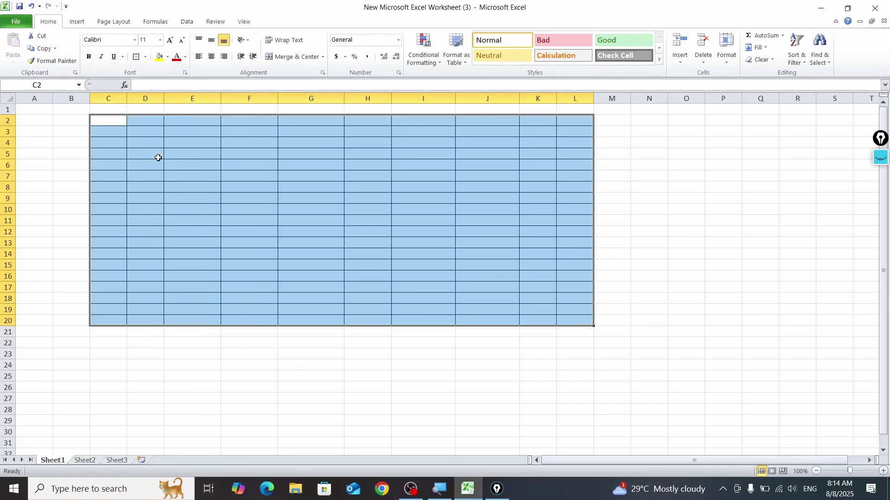
Step: Clear the borders of cells C2 through L20 and apply Outside Borders only
{"action": "left_click", "coordinate": [145, 58]}
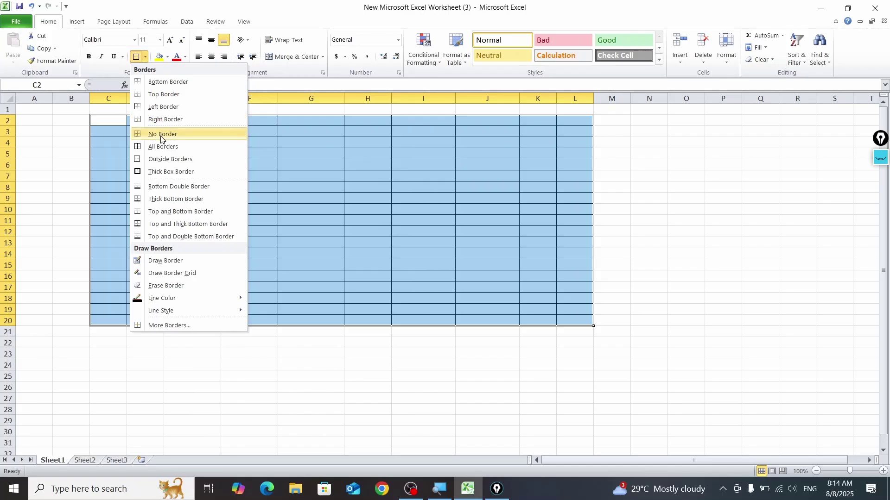
{"action": "left_click", "coordinate": [163, 134]}
{"action": "left_click", "coordinate": [144, 57]}
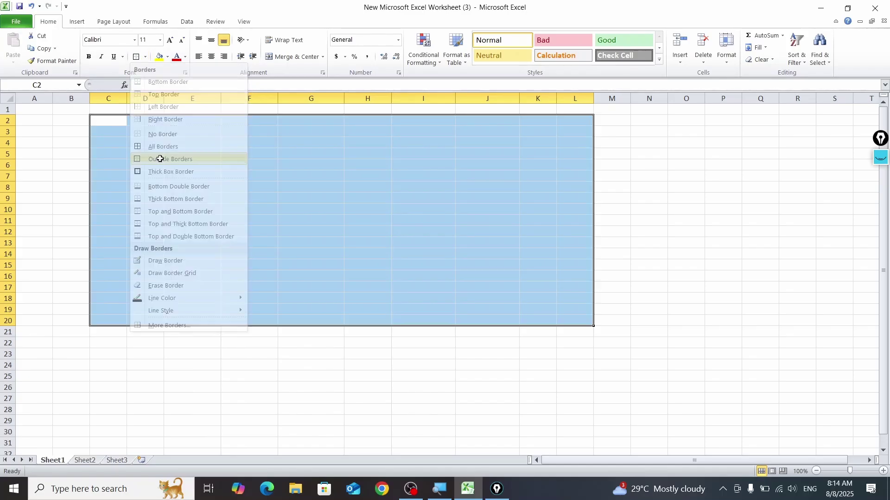
{"action": "left_click", "coordinate": [162, 159]}
{"action": "left_click", "coordinate": [534, 269]}
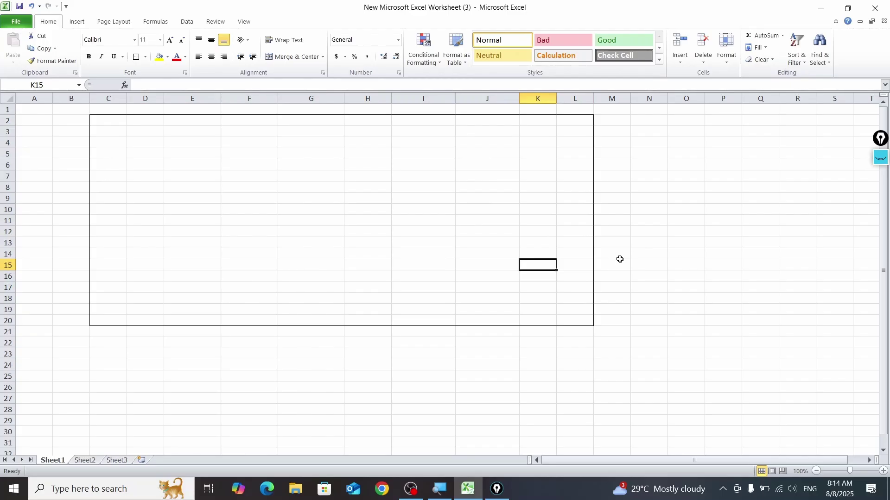
Step: Apply a Thick Box Border to cells D4 through G9
{"action": "scroll", "coordinate": [619, 263], "scroll_direction": "up", "scroll_amount": 3}
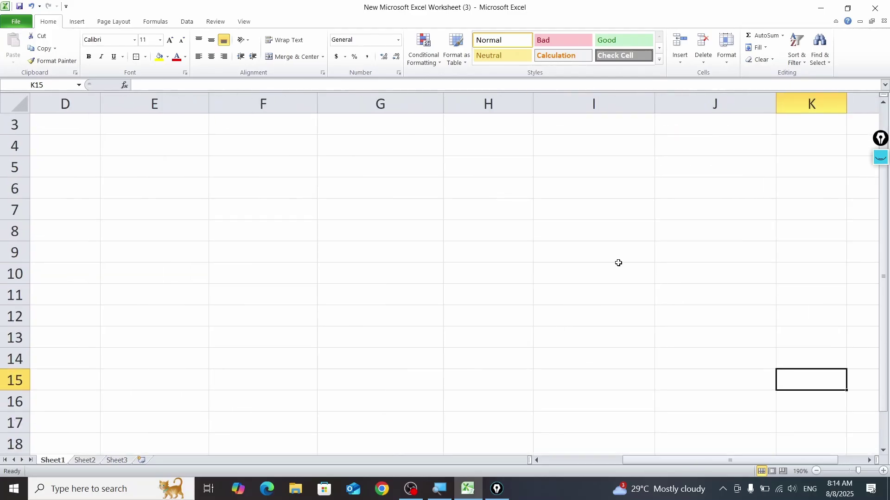
{"action": "scroll", "coordinate": [350, 262], "scroll_direction": "up", "scroll_amount": 1}
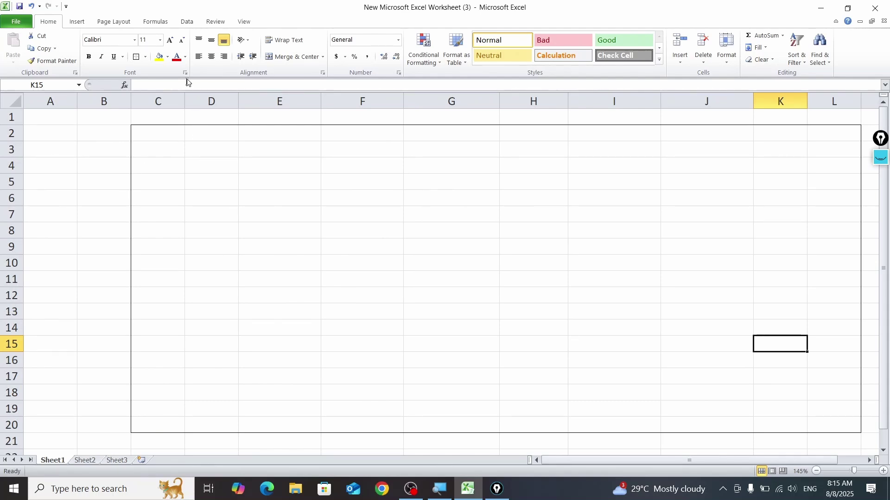
{"action": "left_click", "coordinate": [146, 57]}
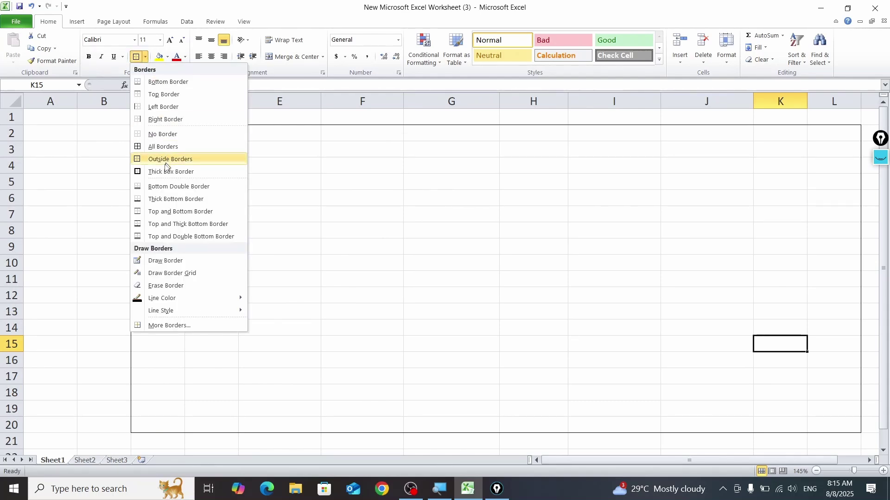
{"action": "left_click", "coordinate": [311, 188]}
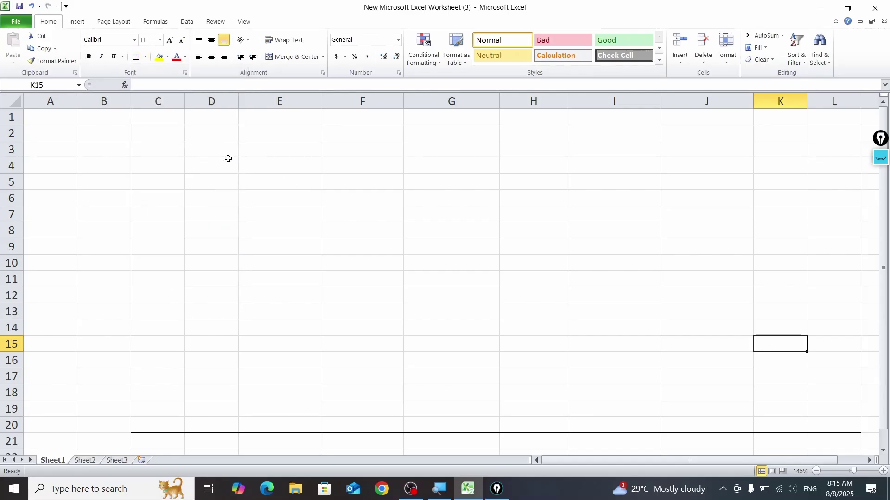
{"action": "left_click_drag", "start_coordinate": [229, 159], "coordinate": [473, 244]}
{"action": "left_click", "coordinate": [145, 56]}
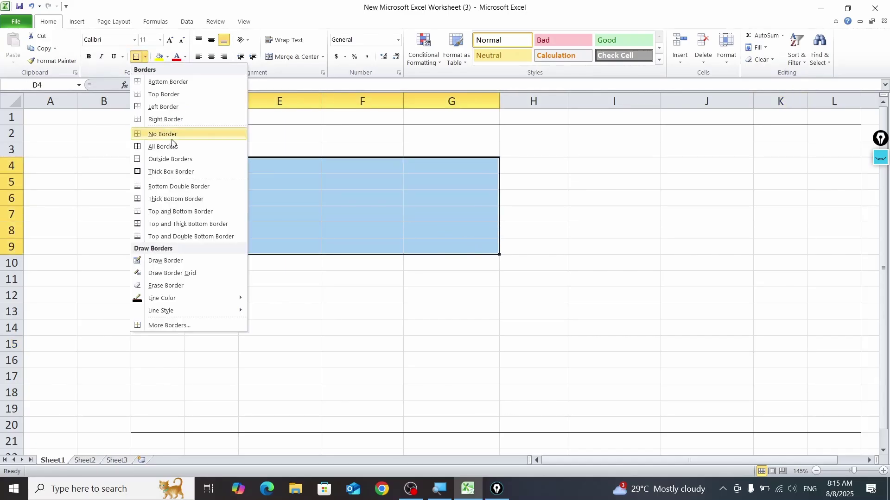
{"action": "left_click", "coordinate": [180, 171]}
{"action": "left_click", "coordinate": [578, 230]}
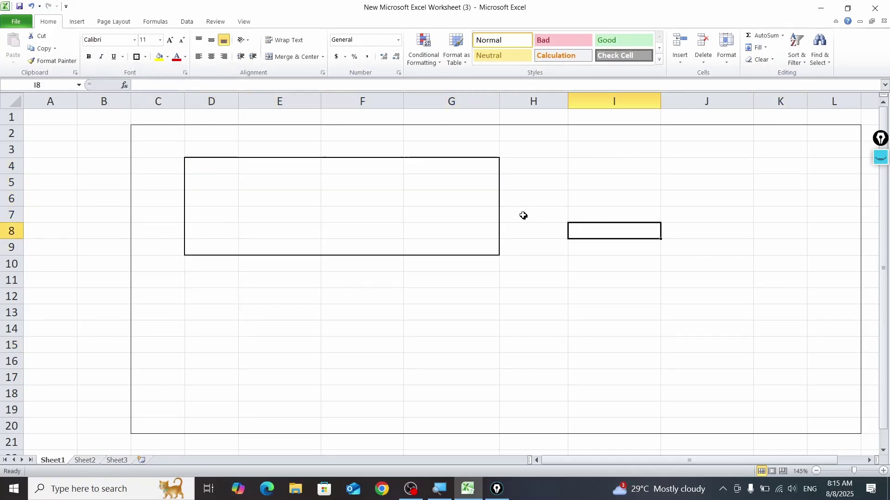
Step: Erase the thick border below E9:G9, above G4 and along the right edge of G4:G6 with Erase Border
{"action": "left_click", "coordinate": [145, 56]}
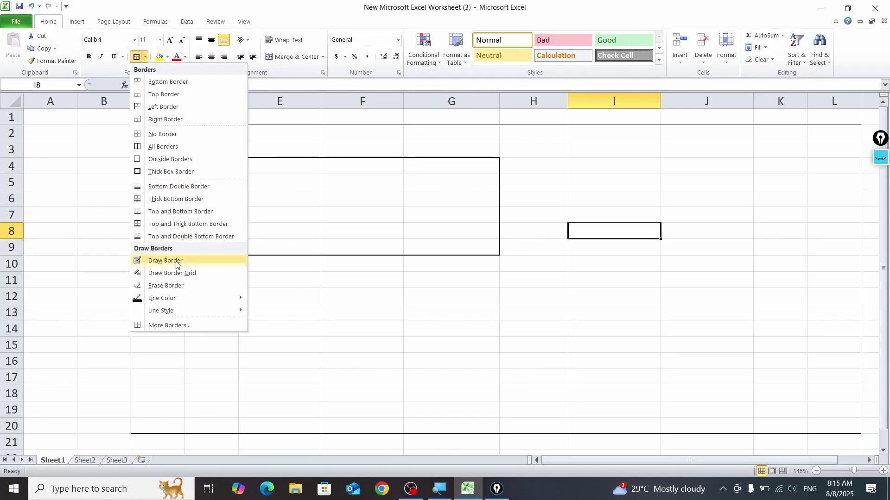
{"action": "mouse_move", "coordinate": [181, 302]}
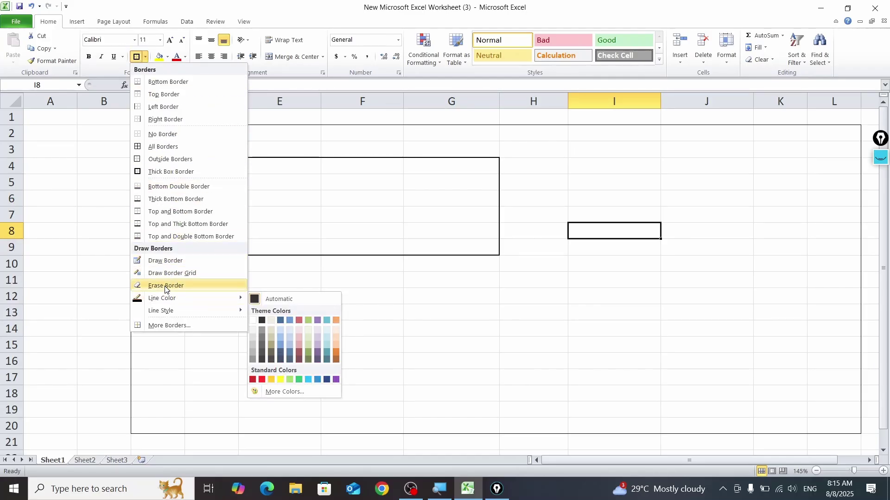
{"action": "left_click", "coordinate": [165, 285]}
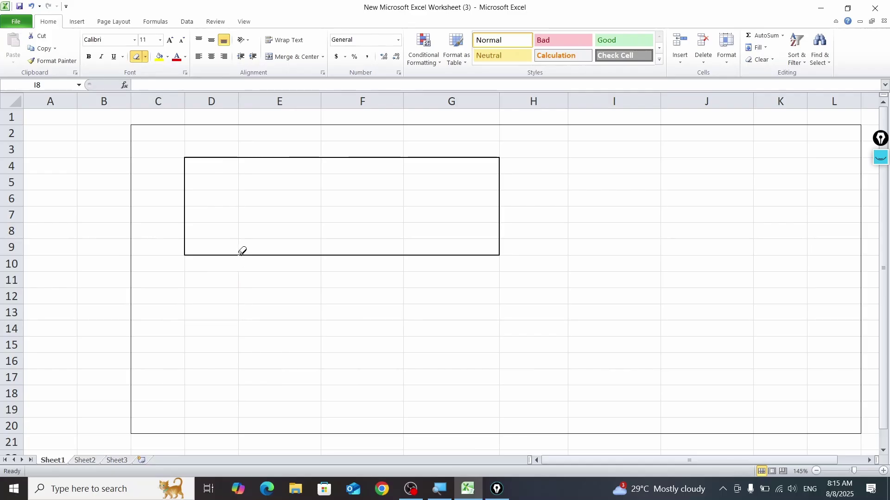
{"action": "mouse_move", "coordinate": [241, 252]}
{"action": "left_mouse_down"}
{"action": "mouse_move", "coordinate": [249, 245]}
{"action": "mouse_move", "coordinate": [258, 258]}
{"action": "mouse_move", "coordinate": [477, 250]}
{"action": "left_mouse_up"}
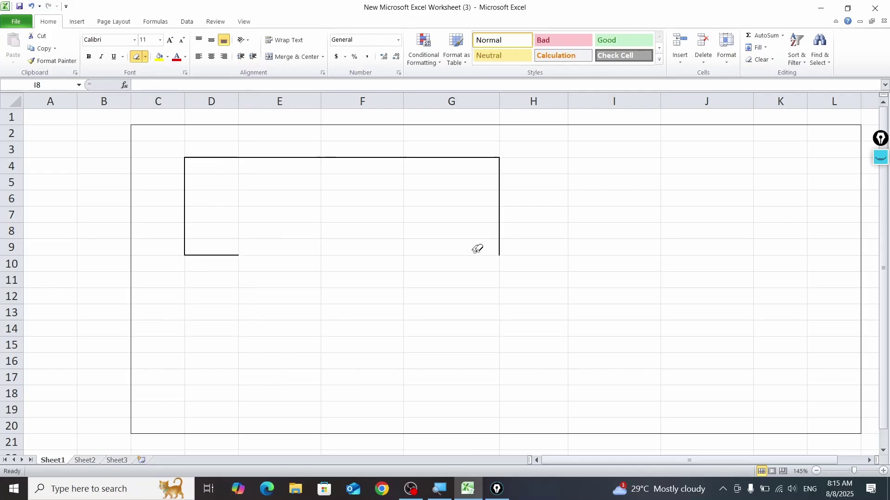
{"action": "left_click", "coordinate": [513, 197]}
{"action": "left_click_drag", "start_coordinate": [493, 145], "coordinate": [477, 177]}
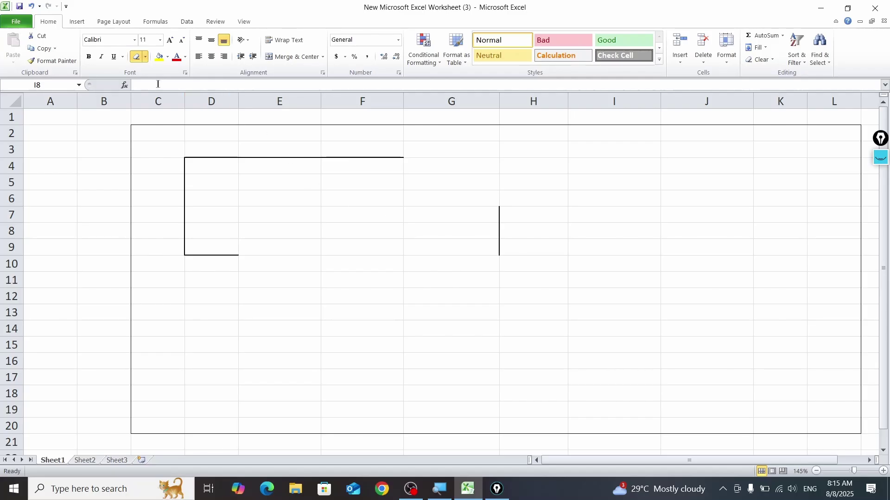
Step: Draw border grids over cells D11 through F15 and cells H11 through J17 with Draw Border Grid
{"action": "left_click", "coordinate": [145, 58]}
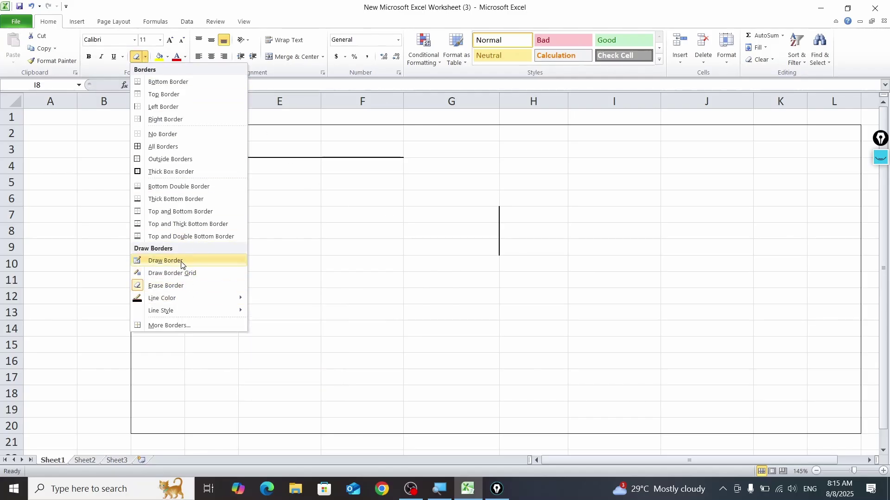
{"action": "left_click", "coordinate": [201, 275]}
{"action": "left_click_drag", "start_coordinate": [233, 275], "coordinate": [378, 340]}
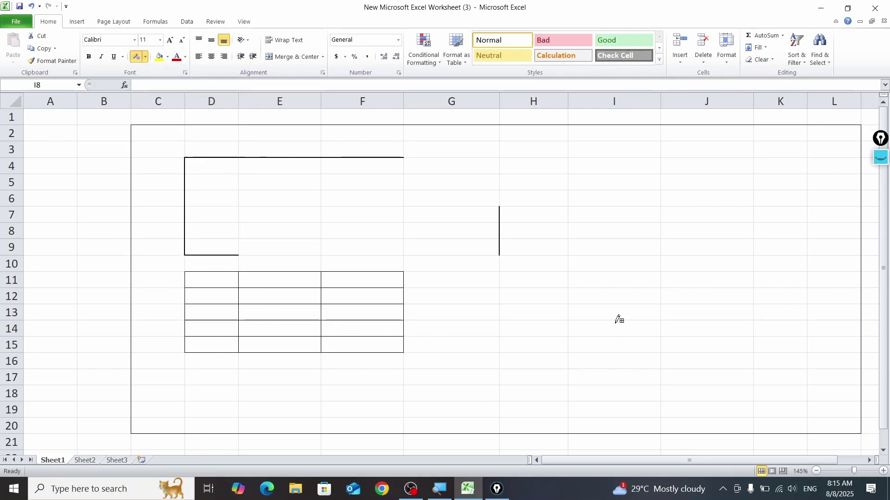
{"action": "mouse_move", "coordinate": [537, 277]}
{"action": "left_mouse_down"}
{"action": "mouse_move", "coordinate": [588, 308]}
{"action": "mouse_move", "coordinate": [648, 322]}
{"action": "mouse_move", "coordinate": [689, 359]}
{"action": "mouse_move", "coordinate": [726, 373]}
{"action": "left_mouse_up"}
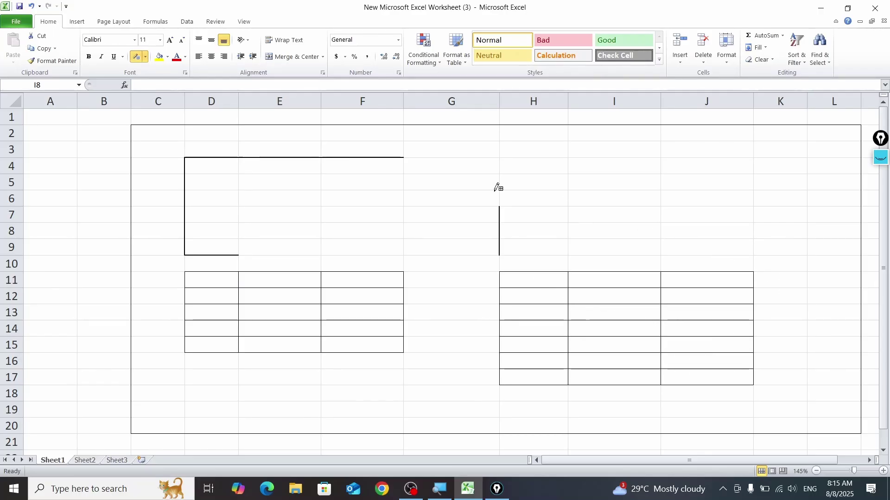
Step: Try to set a thin dash-dot-dot line style in the border settings of cell I8
{"action": "left_click", "coordinate": [147, 61]}
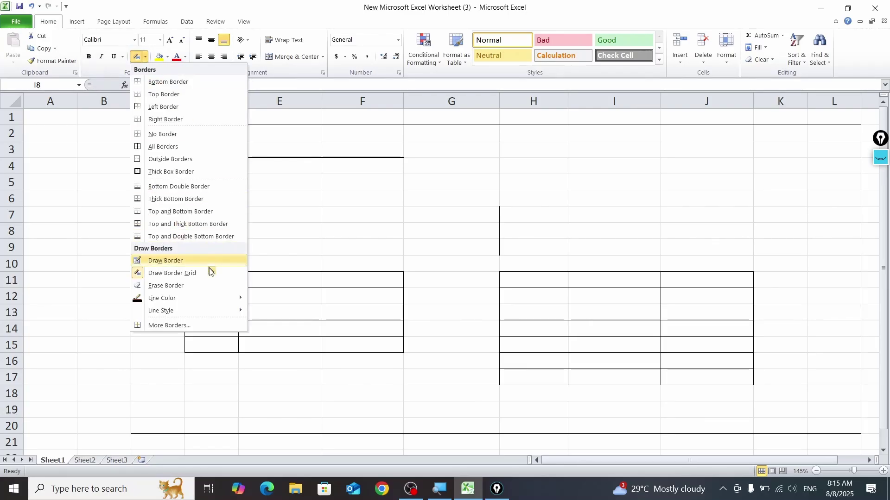
{"action": "left_click", "coordinate": [212, 326]}
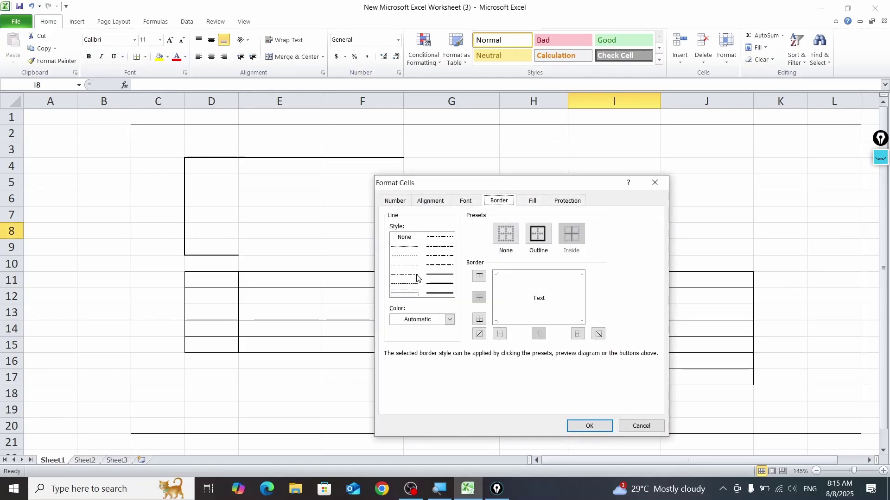
{"action": "left_click", "coordinate": [410, 266]}
{"action": "left_click", "coordinate": [589, 425]}
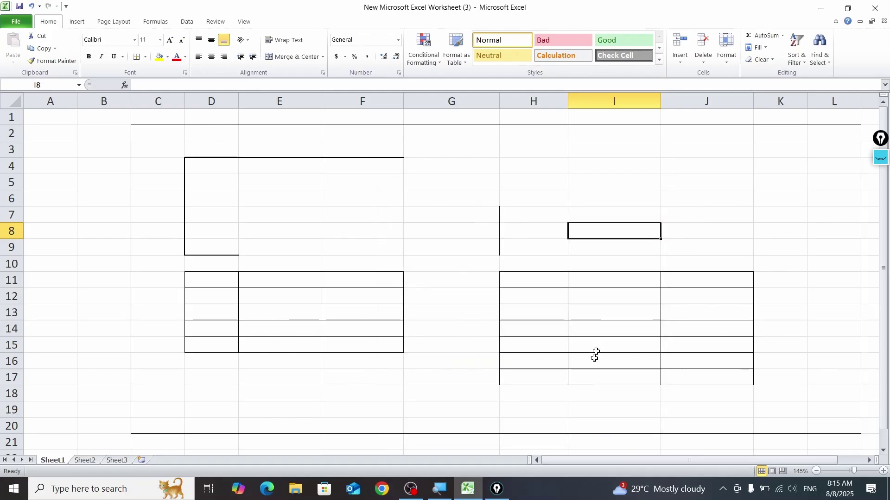
{"action": "left_click_drag", "start_coordinate": [468, 183], "coordinate": [642, 186]}
{"action": "left_click", "coordinate": [641, 201]}
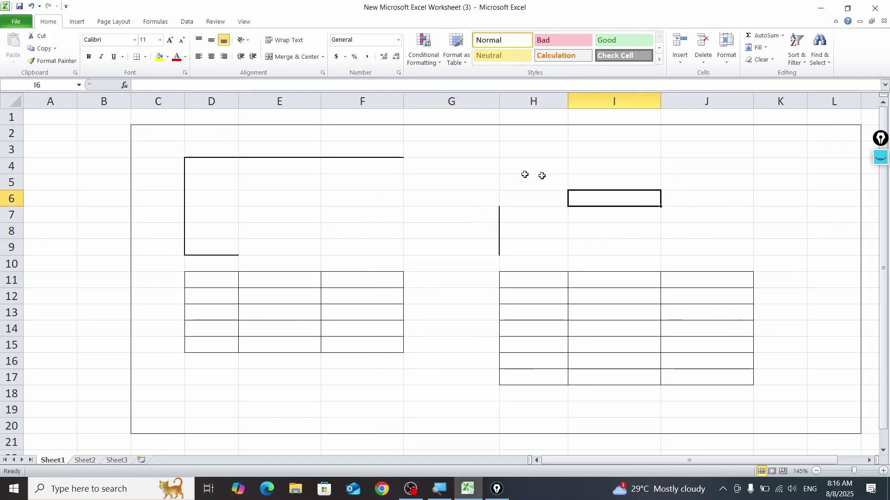
Step: Try to set the border line color of cell I6 to the standard yellow
{"action": "left_click", "coordinate": [145, 57]}
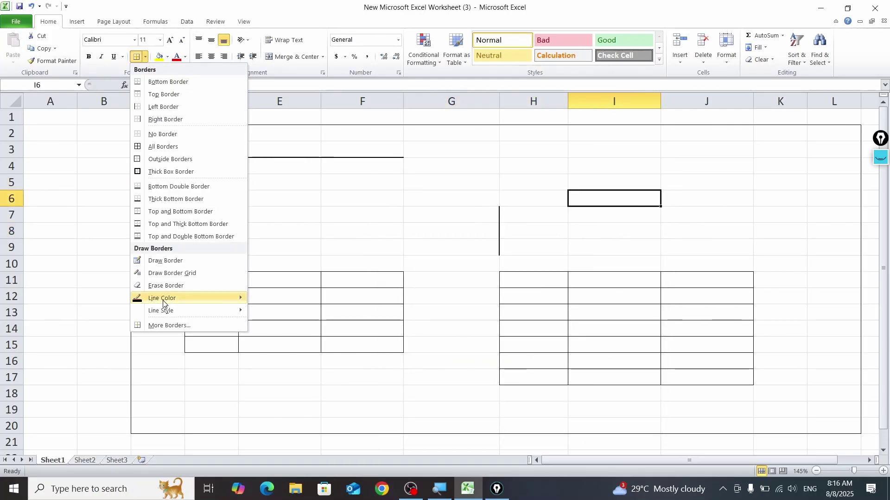
{"action": "left_click", "coordinate": [170, 325]}
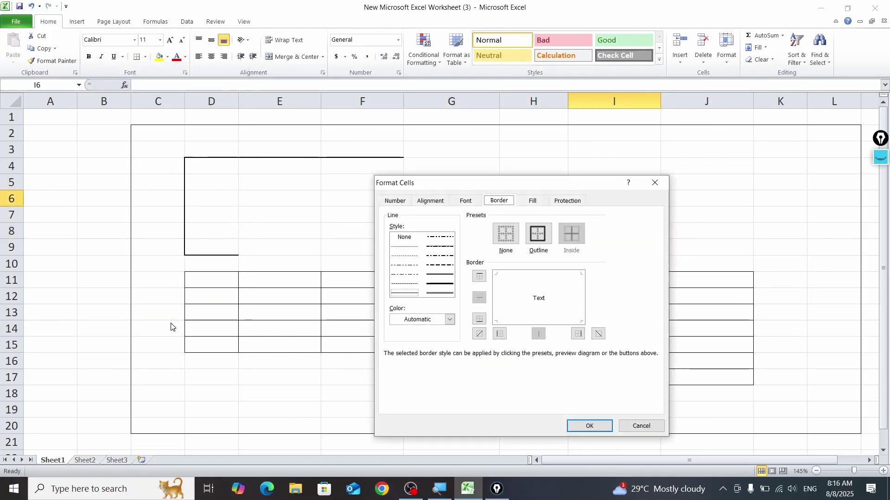
{"action": "left_click", "coordinate": [449, 320]}
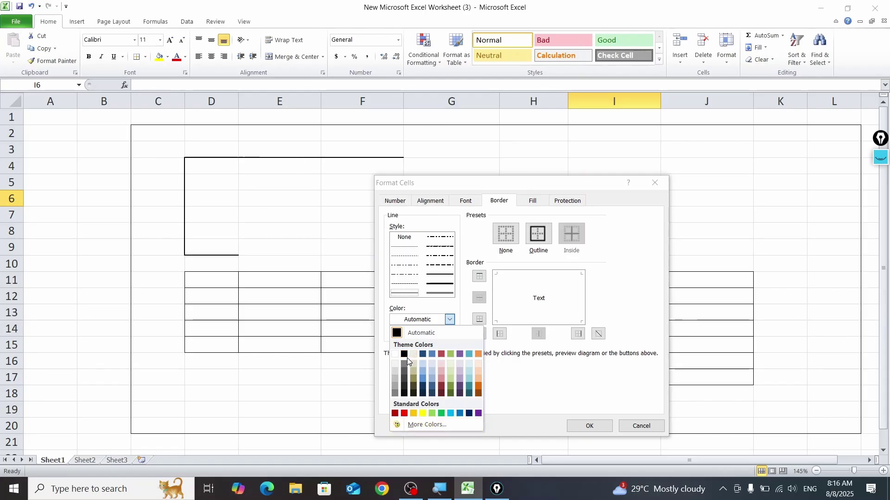
{"action": "left_click", "coordinate": [423, 413]}
{"action": "left_click", "coordinate": [588, 425]}
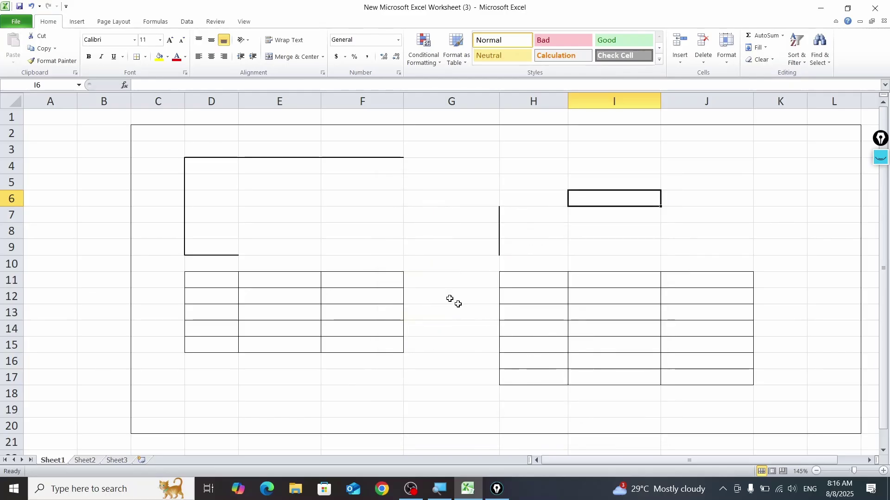
Step: Try to set the border line color of cells E6 through G10 to the standard yellow
{"action": "left_click_drag", "start_coordinate": [318, 195], "coordinate": [417, 258]}
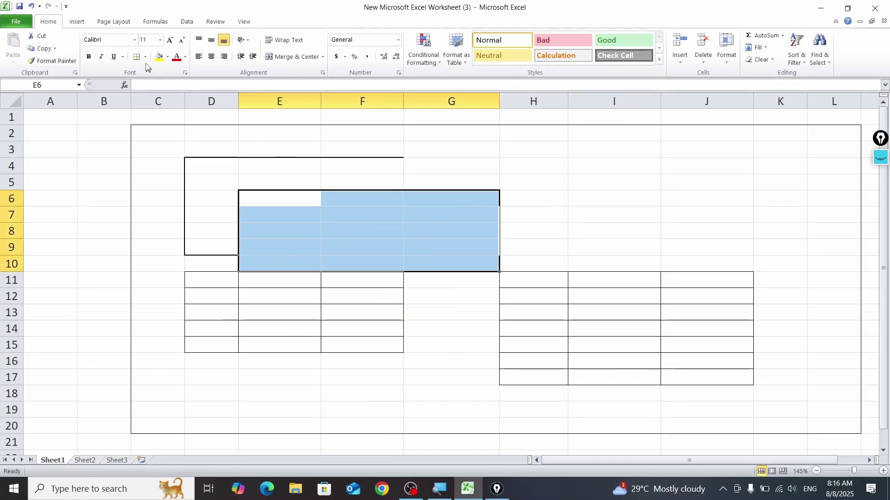
{"action": "key", "text": "ctrl+1"}
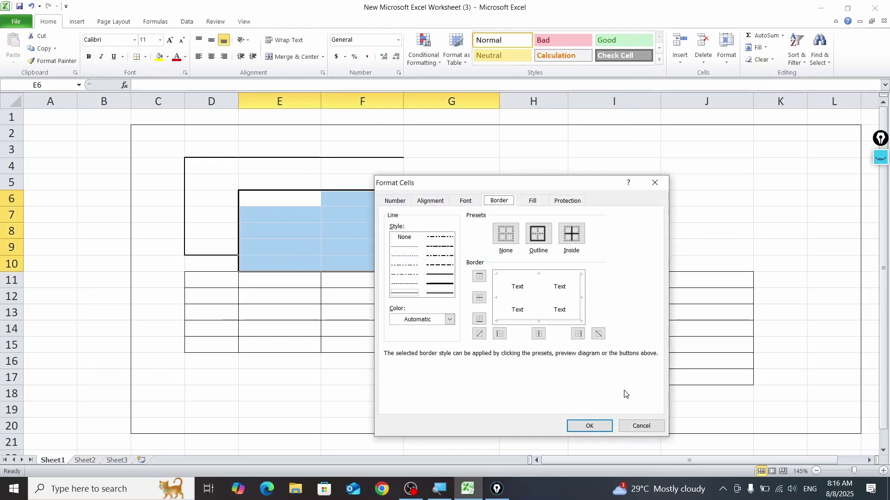
{"action": "left_click", "coordinate": [450, 319]}
{"action": "left_click", "coordinate": [423, 413]}
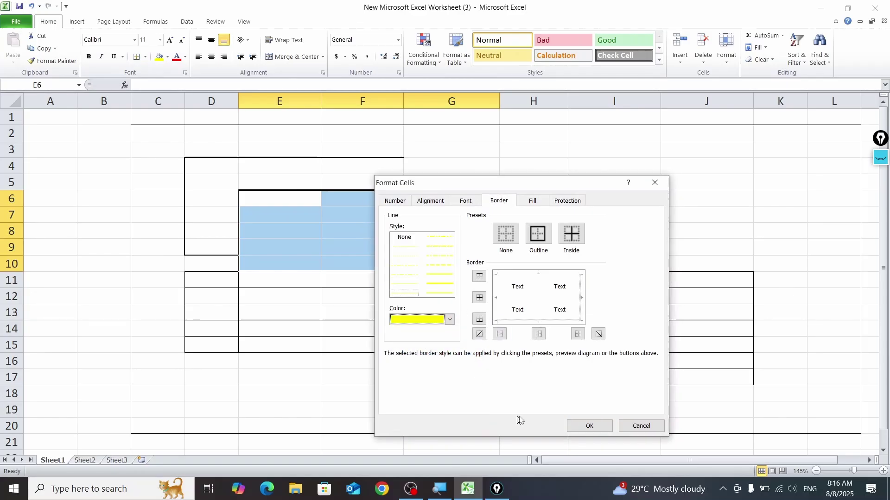
{"action": "left_click", "coordinate": [589, 426]}
{"action": "left_click", "coordinate": [706, 199]}
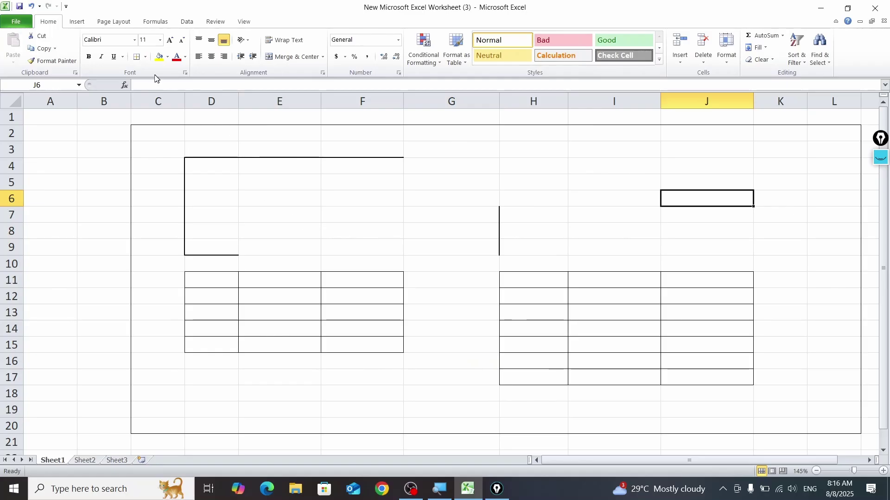
{"action": "key", "text": "ctrl+1"}
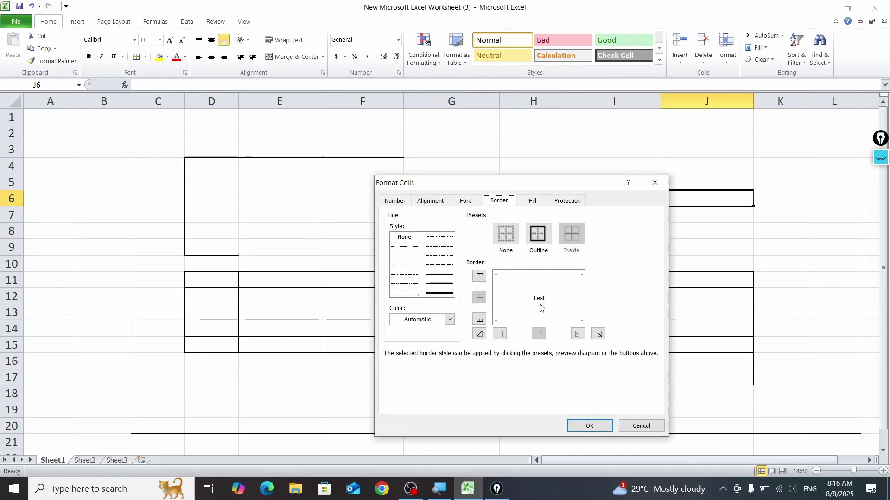
{"action": "left_click", "coordinate": [565, 300]}
{"action": "left_click", "coordinate": [641, 426]}
Step: Enter the sample text sdfsfsdf in cell F8 and reselect that cell
{"action": "left_click", "coordinate": [387, 229]}
{"action": "type", "text": "sdf"}
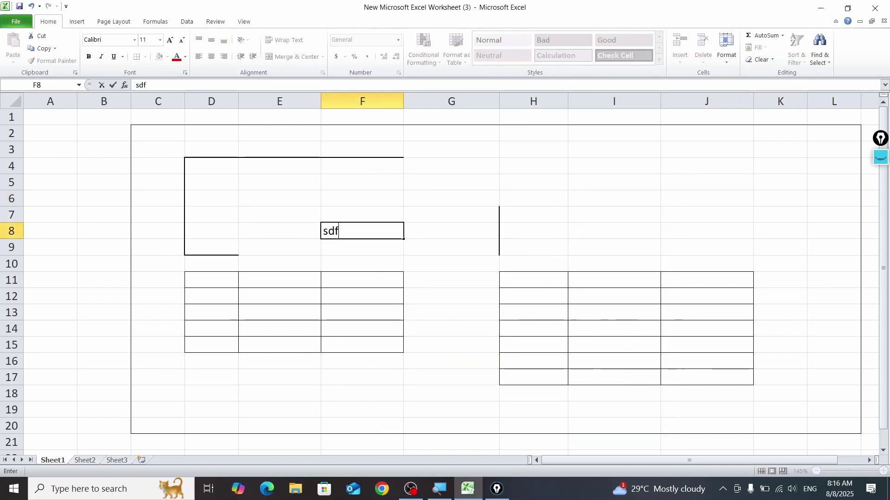
{"action": "type", "text": "sfsdf"}
{"action": "left_click", "coordinate": [479, 237]}
{"action": "left_click", "coordinate": [387, 225]}
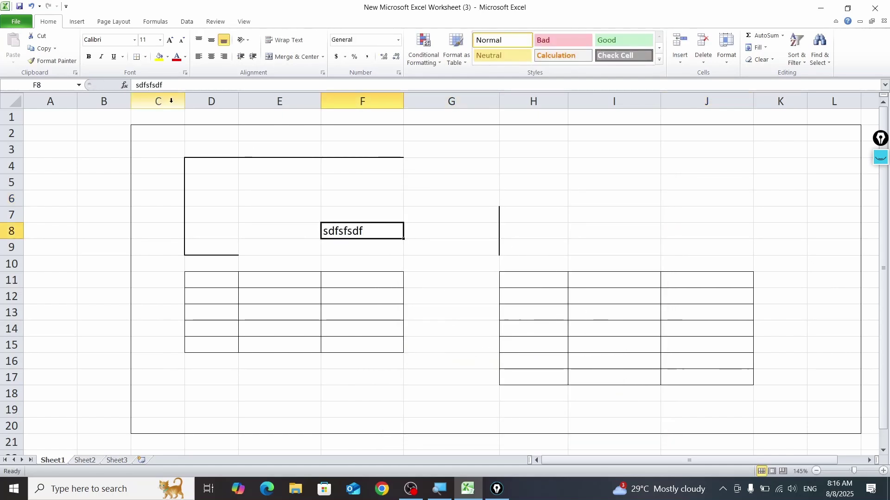
Step: Try to set a medium dash-dot-dot line style in the border settings of cell F8
{"action": "key", "text": "ctrl+1"}
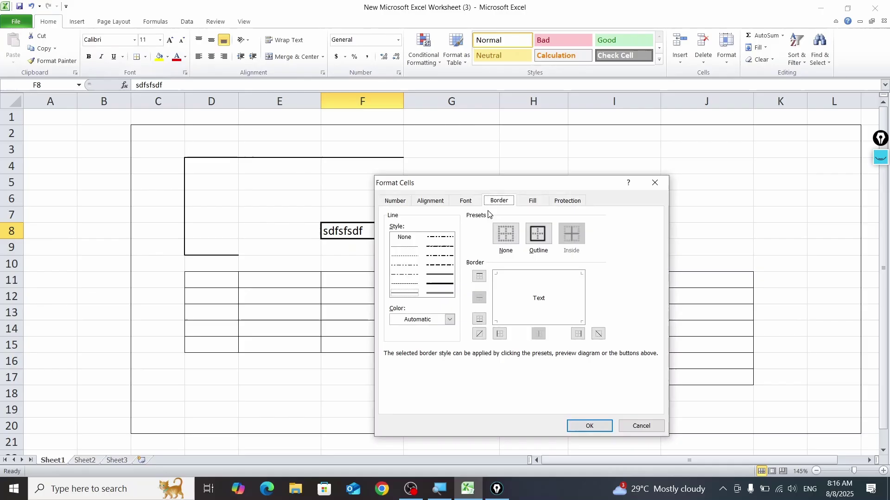
{"action": "left_click", "coordinate": [442, 239]}
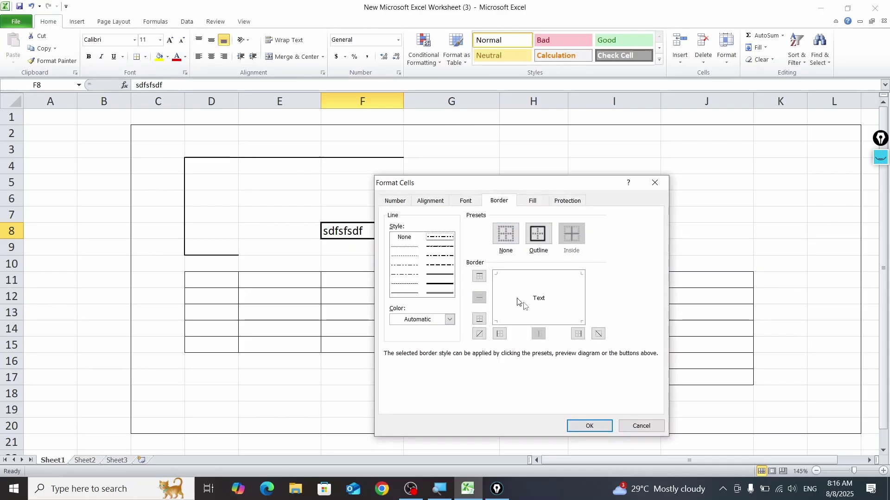
{"action": "left_click", "coordinate": [591, 425]}
{"action": "left_click", "coordinate": [558, 231]}
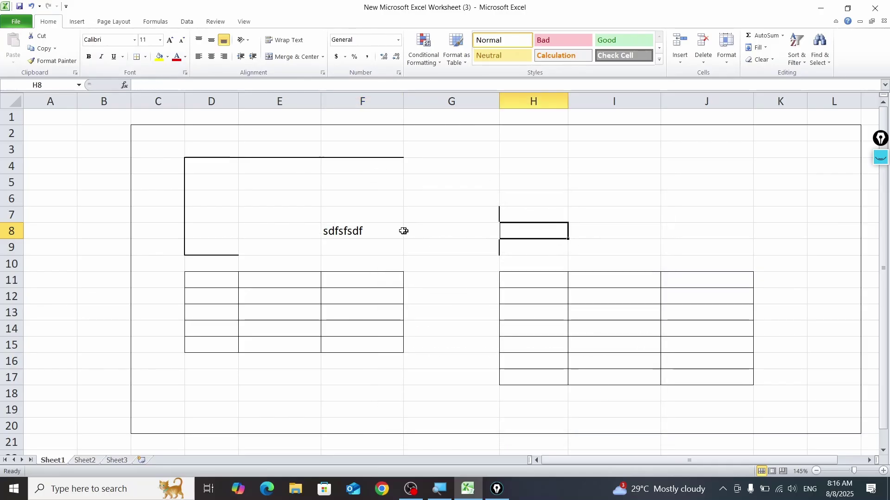
{"action": "left_click", "coordinate": [377, 234]}
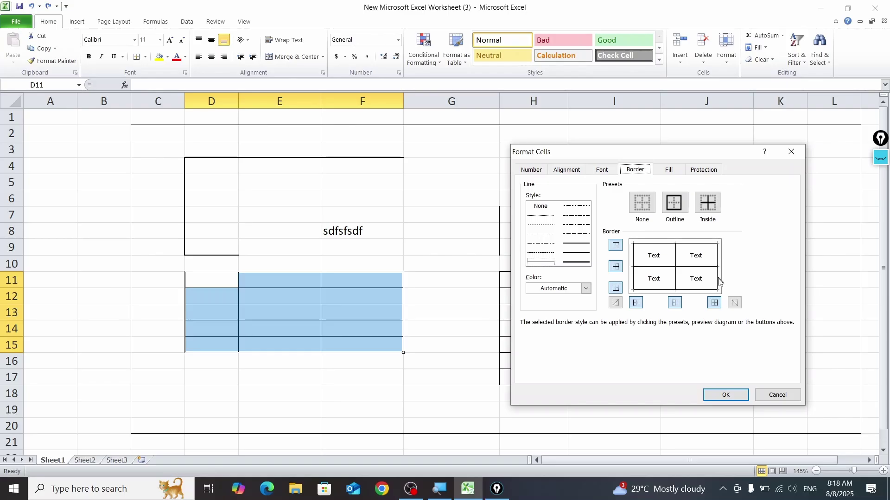
Step: Add an upward diagonal border line to every cell of D11 through F15
{"action": "left_click", "coordinate": [616, 304]}
{"action": "left_click", "coordinate": [617, 303]}
{"action": "left_click", "coordinate": [616, 303]}
{"action": "left_click", "coordinate": [731, 396]}
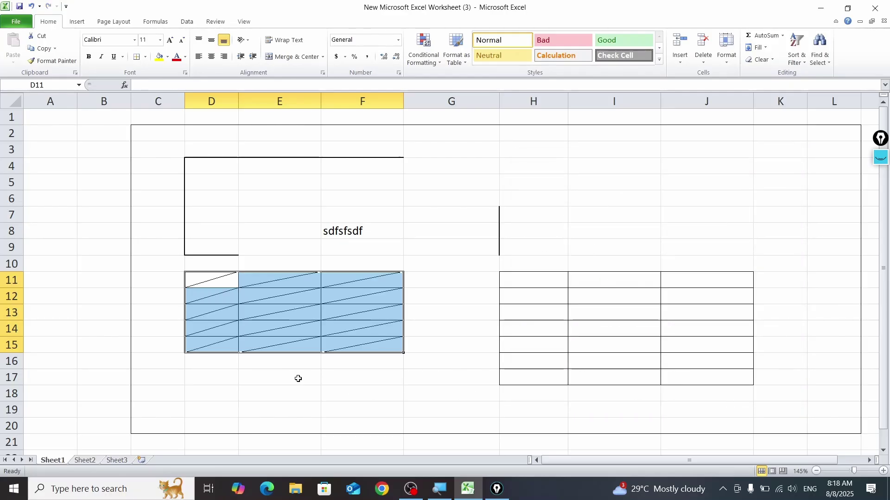
Step: Remove the diagonal border lines from cells D11 through F15
{"action": "left_click", "coordinate": [145, 57]}
{"action": "left_click", "coordinate": [176, 325]}
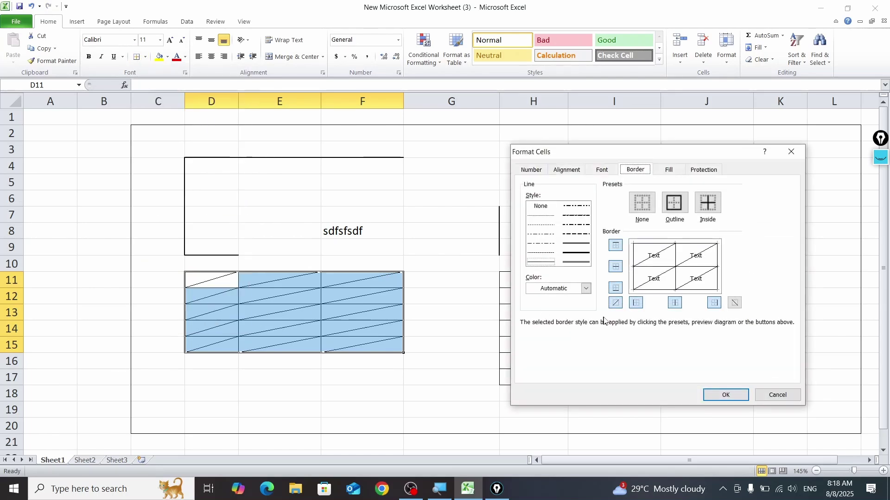
{"action": "left_click", "coordinate": [616, 304]}
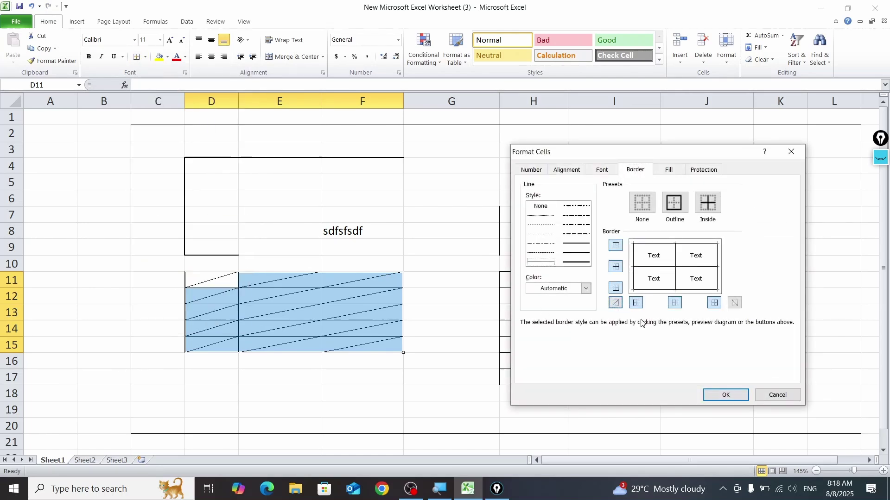
{"action": "left_click", "coordinate": [735, 394]}
Step: Remove the inside vertical border lines from cells D11 through F15
{"action": "left_click", "coordinate": [145, 58]}
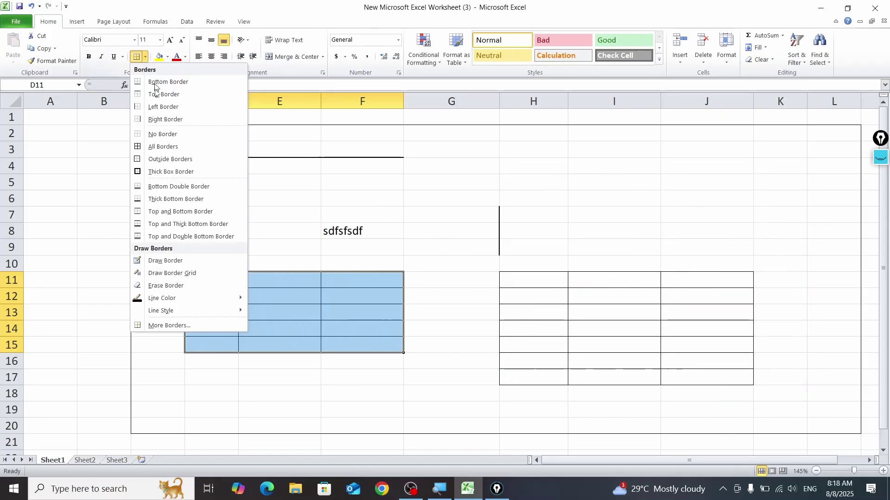
{"action": "left_click", "coordinate": [133, 79]}
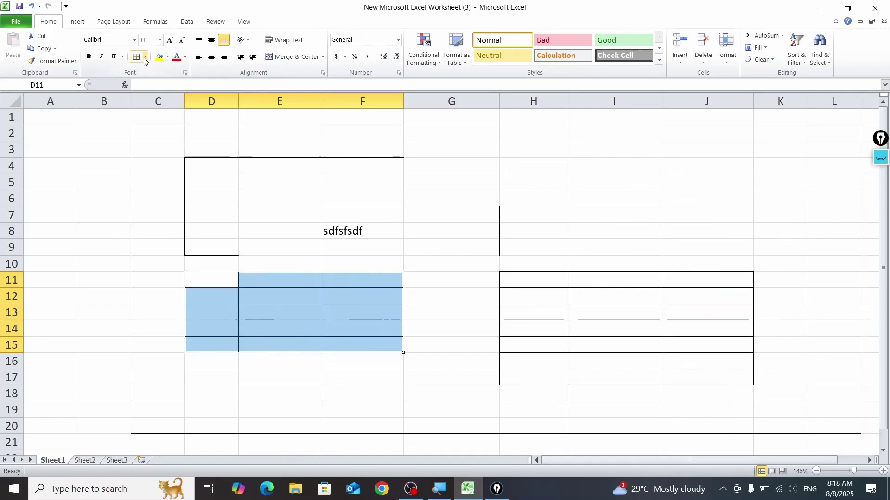
{"action": "left_click", "coordinate": [145, 57]}
{"action": "left_click", "coordinate": [181, 327]}
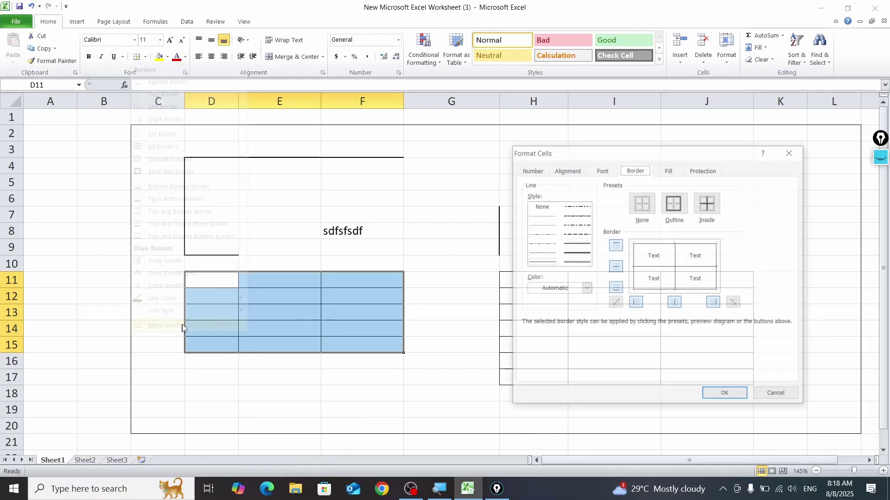
{"action": "left_click", "coordinate": [679, 303]}
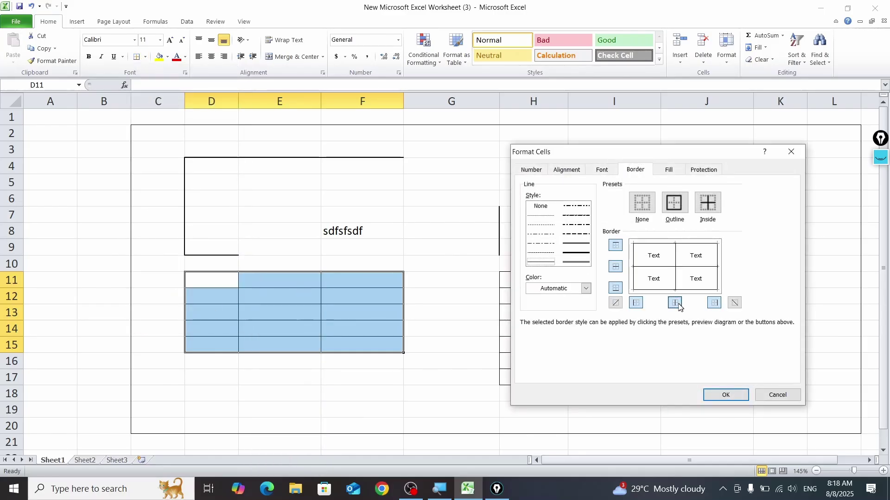
{"action": "left_click", "coordinate": [726, 394]}
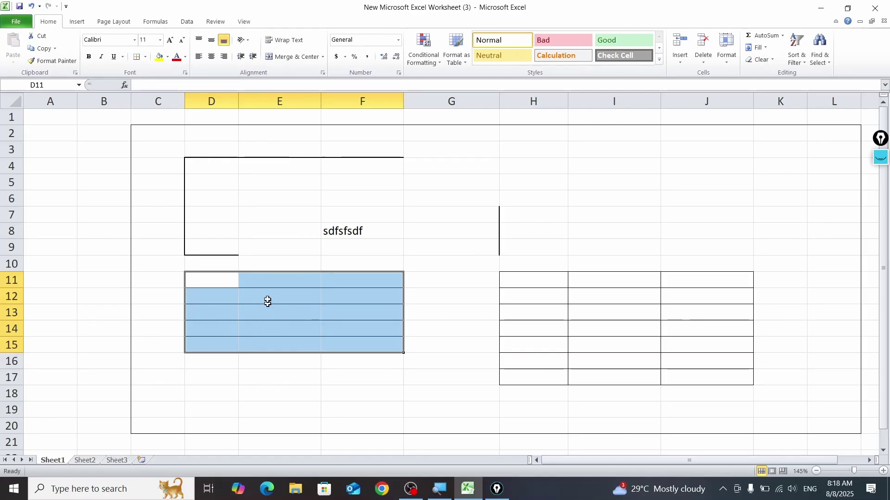
{"action": "left_click", "coordinate": [144, 59]}
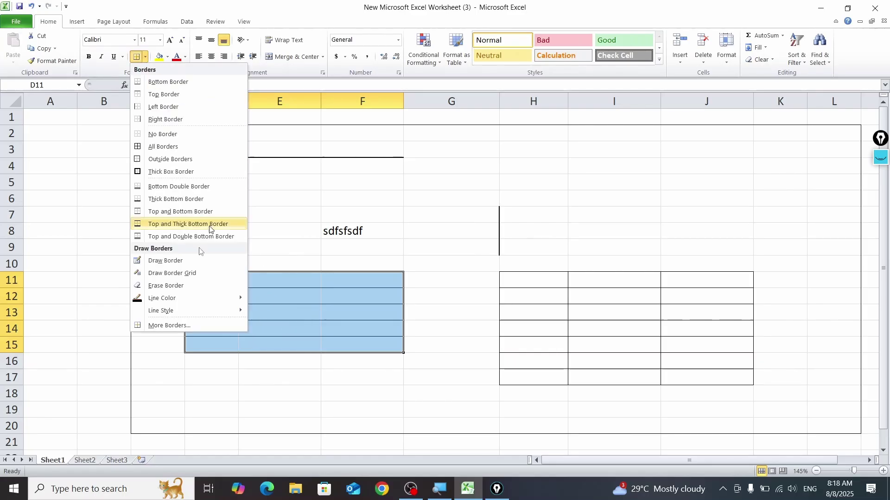
{"action": "left_click", "coordinate": [171, 325]}
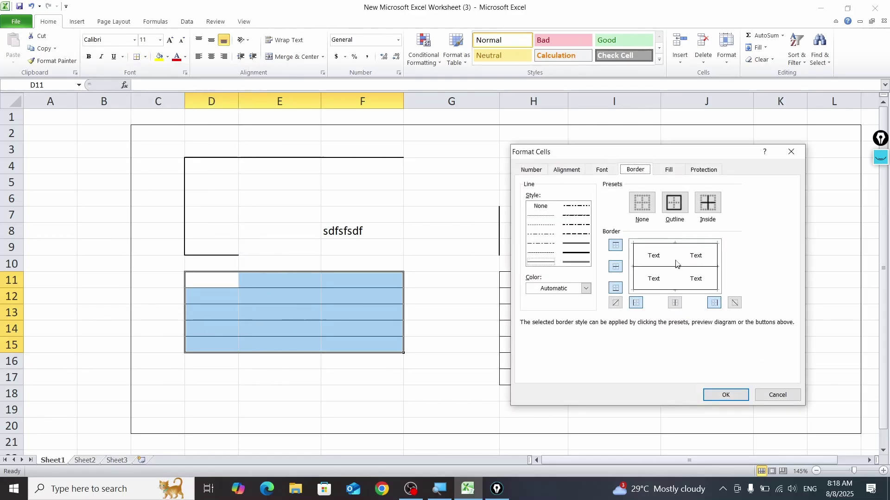
{"action": "left_click", "coordinate": [582, 236]}
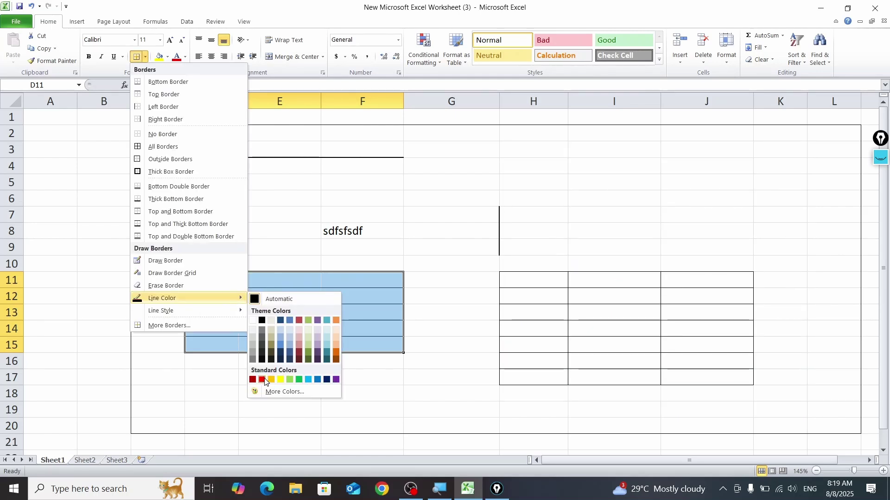
Step: Set the border line color to red and draw a line below G12 and grids over G3:H7, I5:J8, G11:G15 and B7:D11
{"action": "left_click", "coordinate": [264, 381]}
{"action": "left_click", "coordinate": [464, 304]}
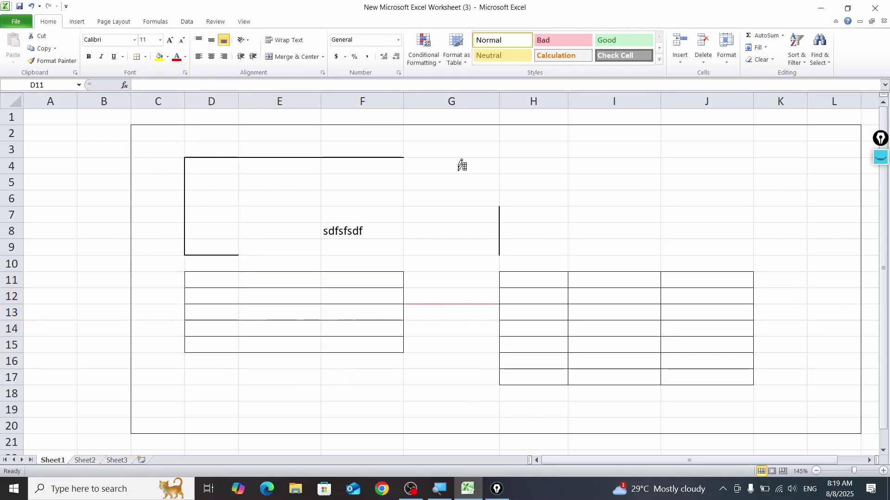
{"action": "left_click_drag", "start_coordinate": [459, 149], "coordinate": [526, 210]}
{"action": "left_click_drag", "start_coordinate": [580, 181], "coordinate": [739, 229]}
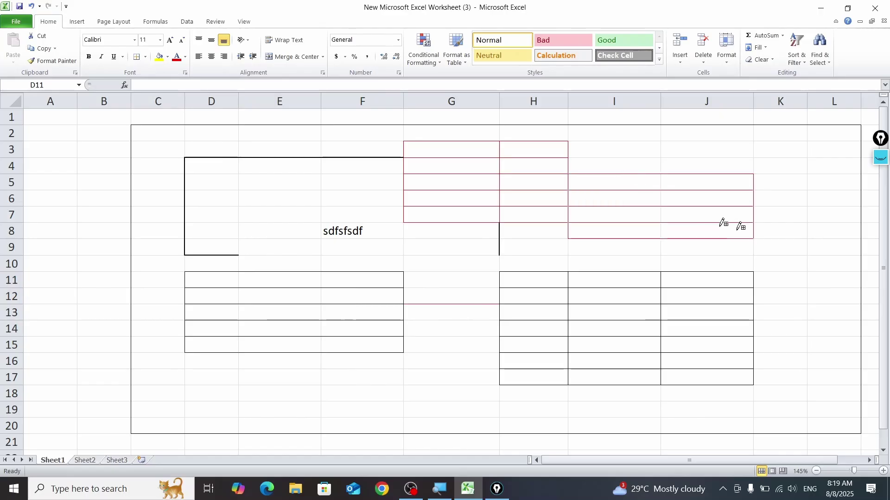
{"action": "left_click_drag", "start_coordinate": [435, 278], "coordinate": [486, 347]}
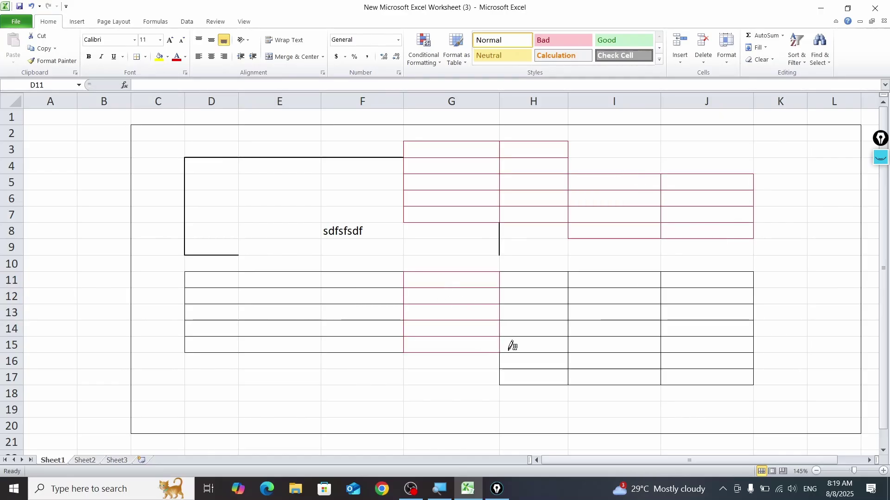
{"action": "mouse_move", "coordinate": [95, 224]}
{"action": "left_mouse_down"}
{"action": "mouse_move", "coordinate": [189, 272]}
{"action": "mouse_move", "coordinate": [220, 264]}
{"action": "left_mouse_up"}
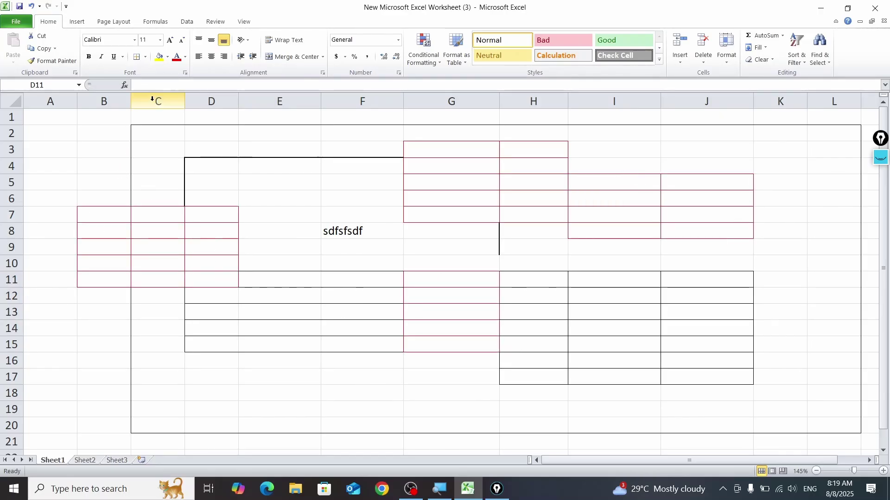
Step: Apply a thick box border around cells D11 through F15
{"action": "left_click", "coordinate": [147, 57]}
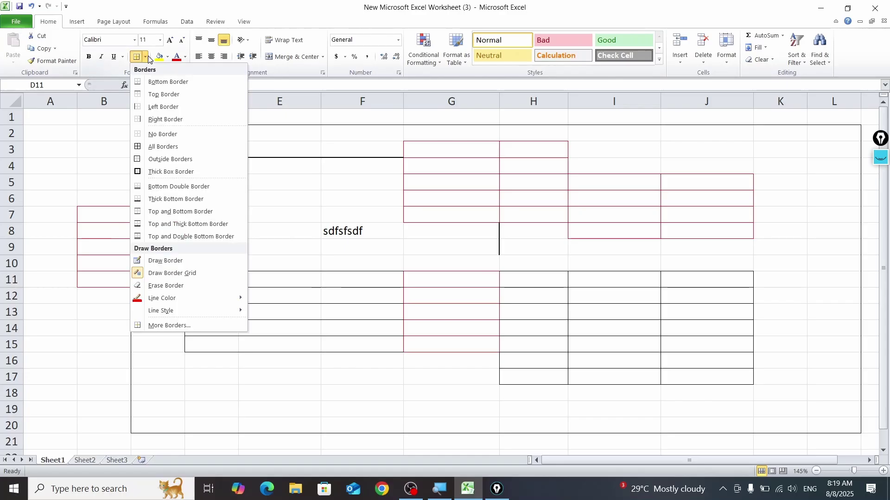
{"action": "left_click", "coordinate": [170, 171]}
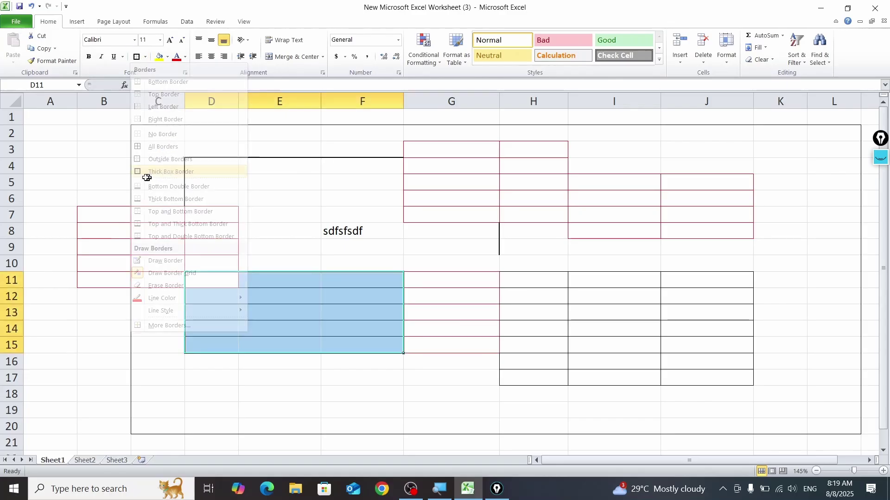
{"action": "left_click_drag", "start_coordinate": [103, 134], "coordinate": [211, 183]}
{"action": "left_click", "coordinate": [307, 194]}
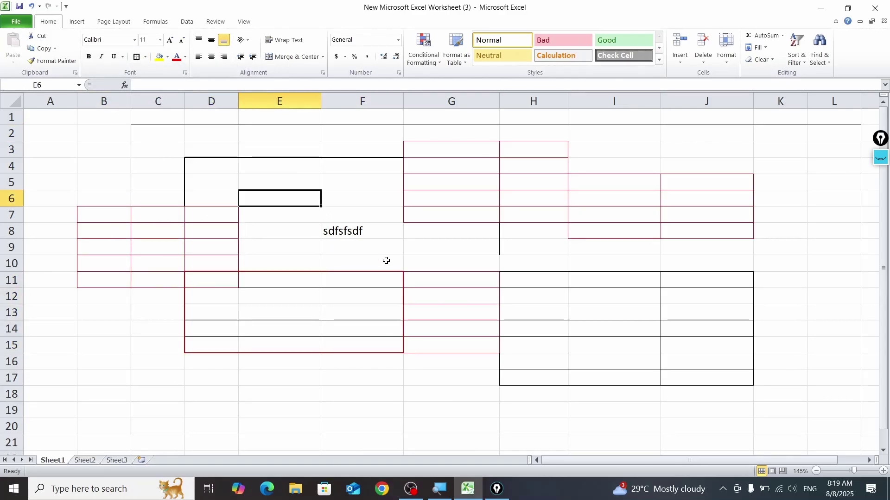
Step: Undo the recent border and text changes until only the outer box around C2:L20 is left
{"action": "key", "text": "ctrl+z"}
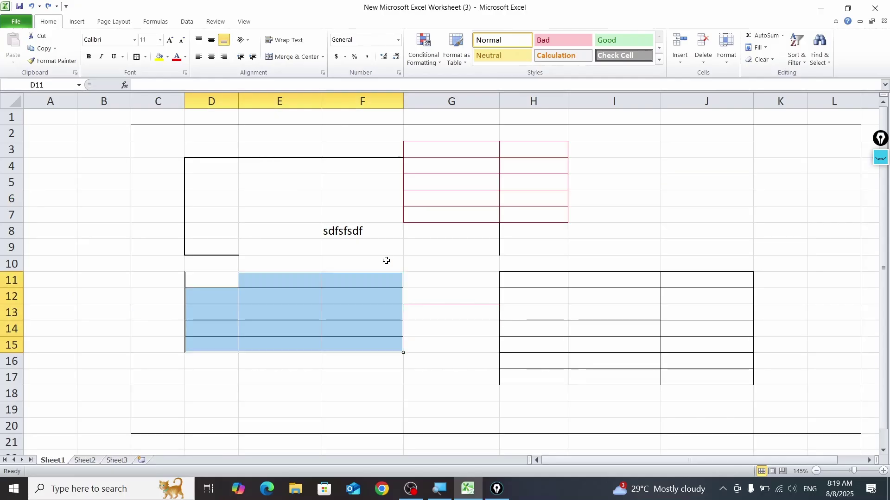
{"action": "key", "text": "ctrl+z"}
{"action": "key", "text": "ctrl+z"}
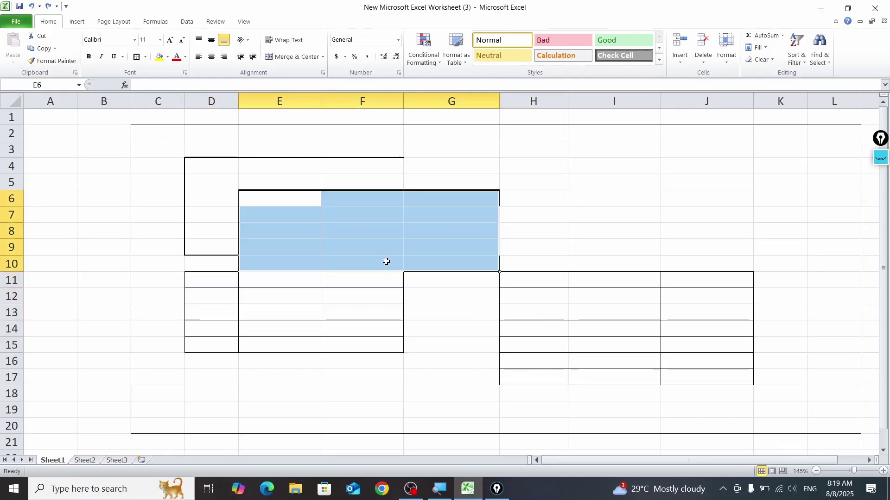
{"action": "key", "text": "ctrl+z"}
{"action": "key", "text": "ctrl+z"}
{"action": "key", "text": "ctrl+z"}
{"action": "key", "text": "ctrl+z"}
{"action": "key", "text": "ctrl+z"}
{"action": "key", "text": "ctrl+z"}
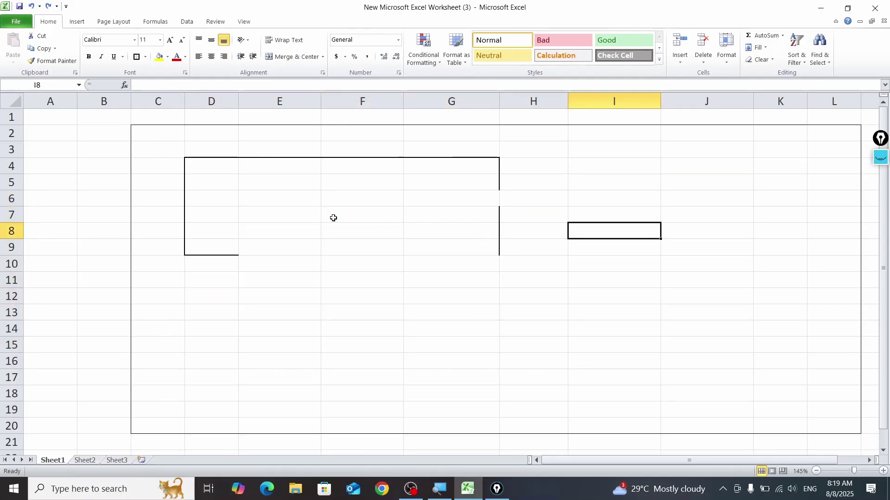
{"action": "key", "text": "ctrl+z"}
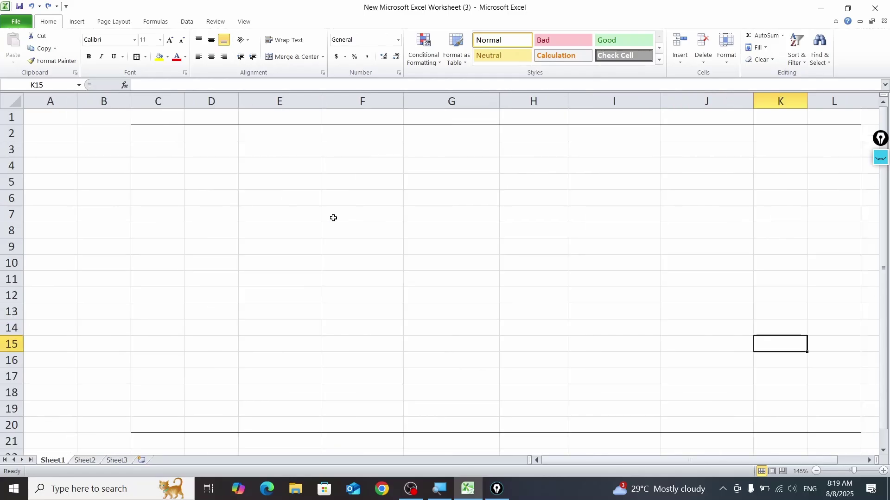
Step: Remove all borders from cells B1 through L20
{"action": "left_click_drag", "start_coordinate": [106, 119], "coordinate": [850, 427]}
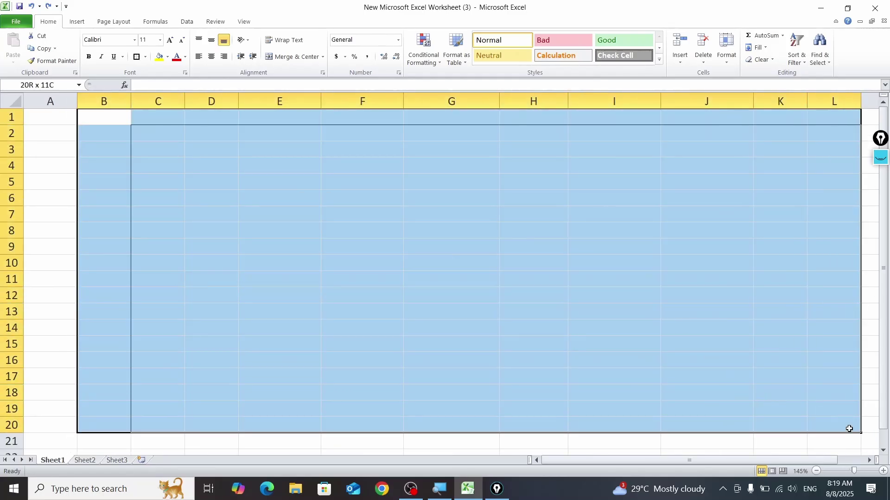
{"action": "left_click", "coordinate": [145, 56]}
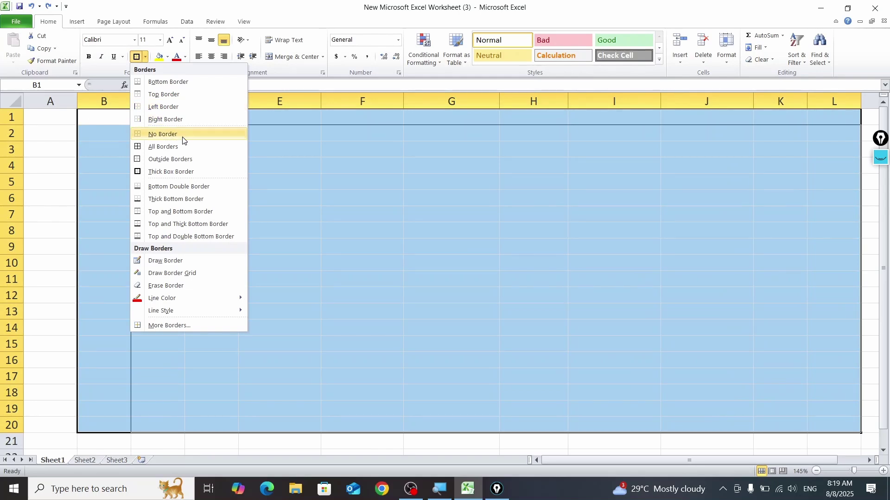
{"action": "left_click", "coordinate": [183, 134]}
{"action": "left_click", "coordinate": [146, 57]}
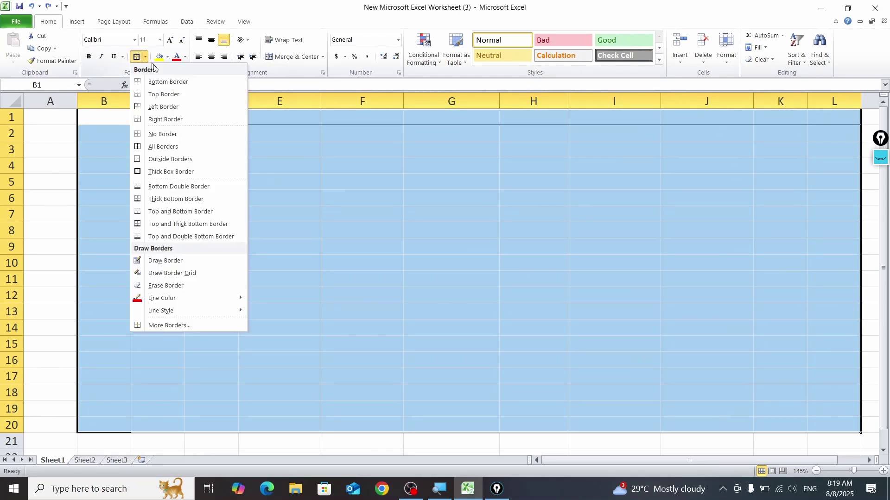
{"action": "left_click", "coordinate": [182, 134]}
{"action": "left_click", "coordinate": [276, 183]}
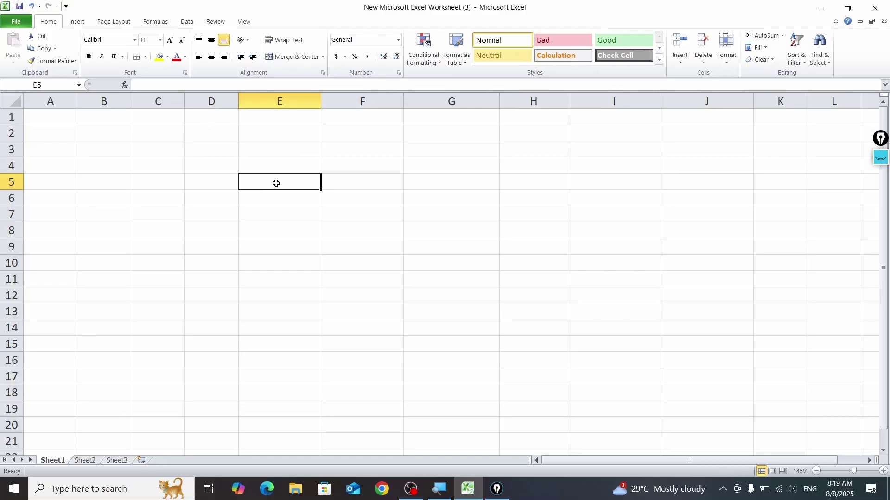
Step: Set the border line color to red, draw a border grid over E7:H12, and stop drawing borders
{"action": "left_click", "coordinate": [145, 57]}
{"action": "mouse_move", "coordinate": [221, 302]}
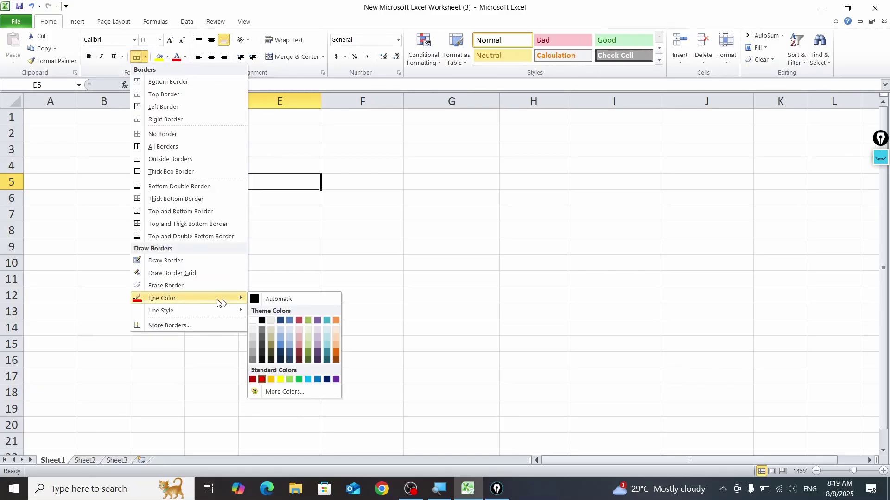
{"action": "left_click", "coordinate": [263, 381]}
{"action": "left_click_drag", "start_coordinate": [240, 206], "coordinate": [577, 299]}
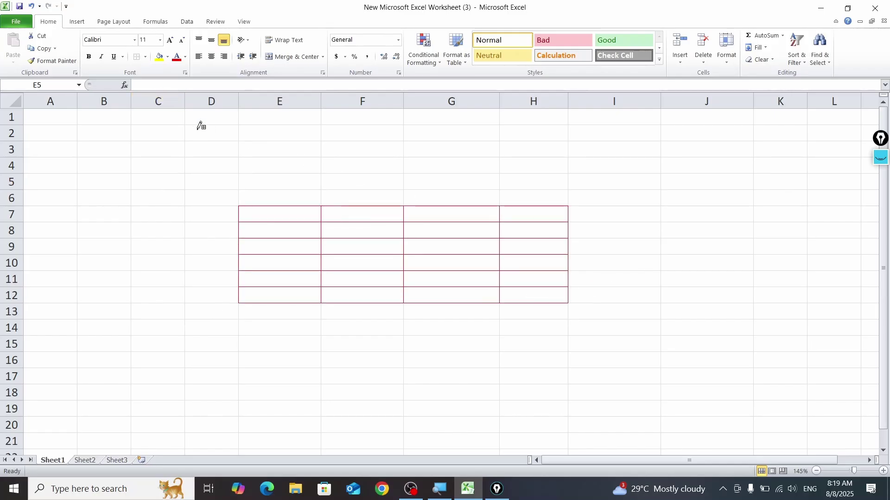
{"action": "left_click", "coordinate": [145, 57]}
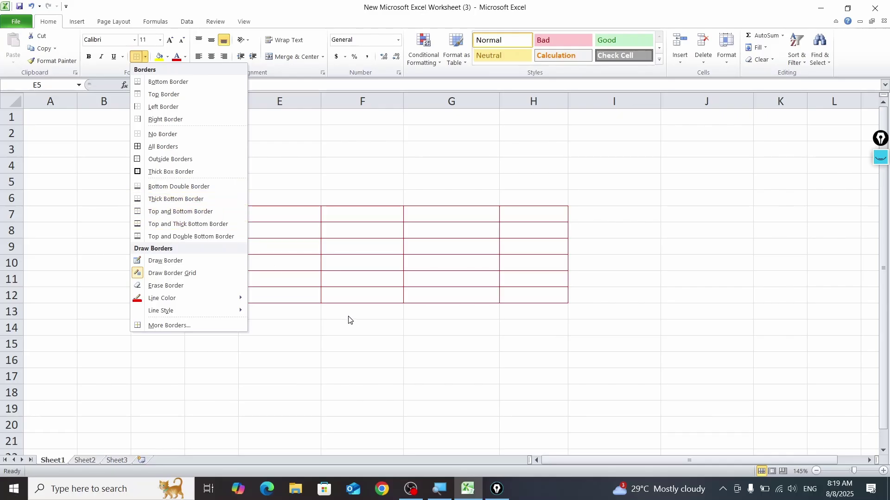
{"action": "left_click", "coordinate": [183, 276]}
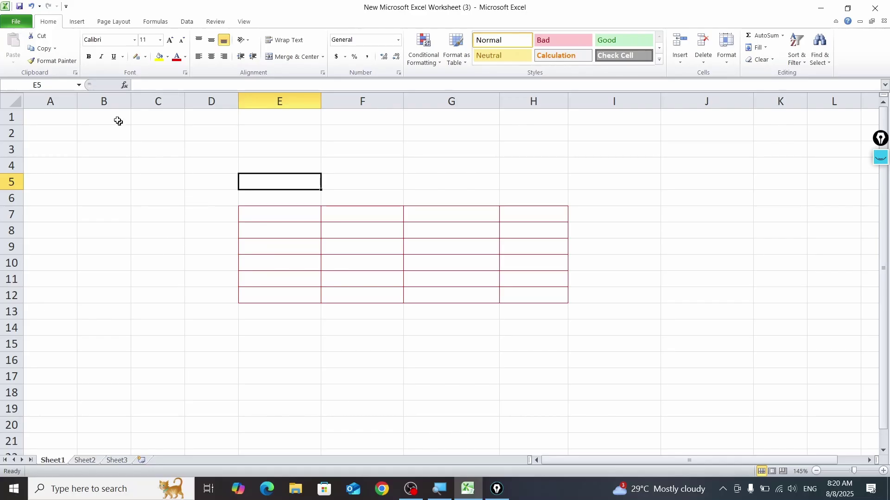
Step: Set the border line style to a double line and draw a border grid over B5:C10
{"action": "left_click", "coordinate": [145, 56]}
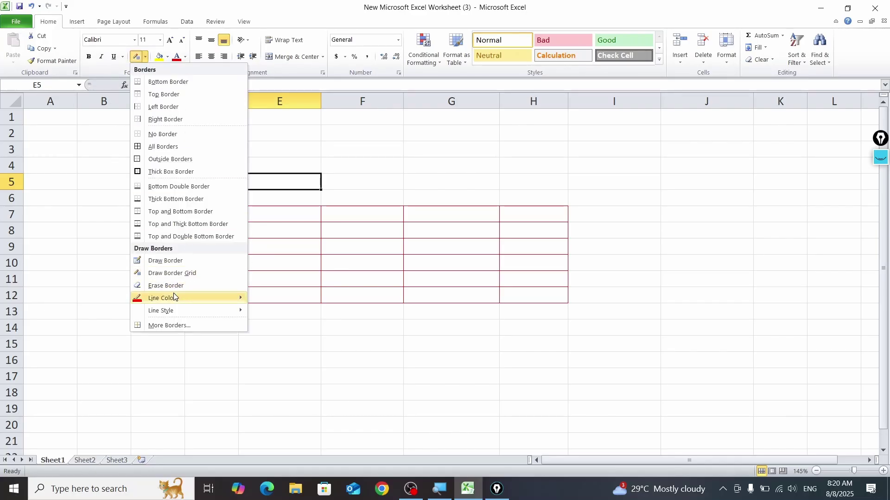
{"action": "mouse_move", "coordinate": [174, 297]}
{"action": "mouse_move", "coordinate": [244, 312]}
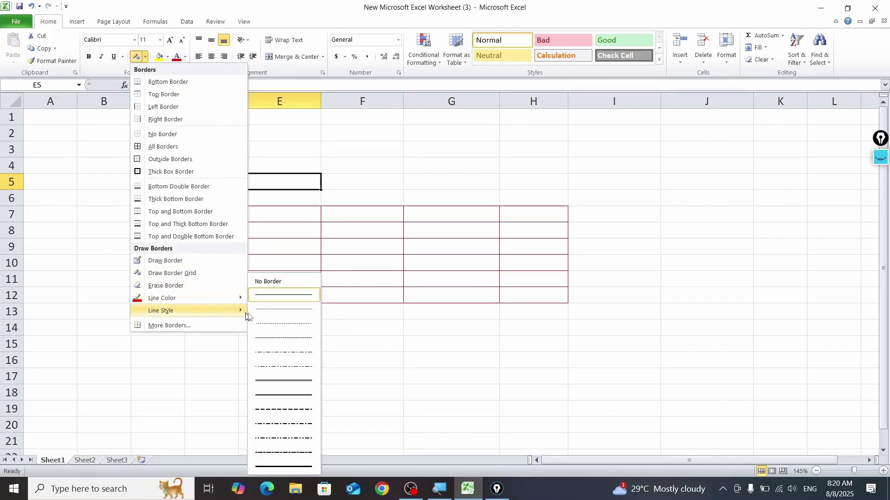
{"action": "left_click", "coordinate": [279, 383]}
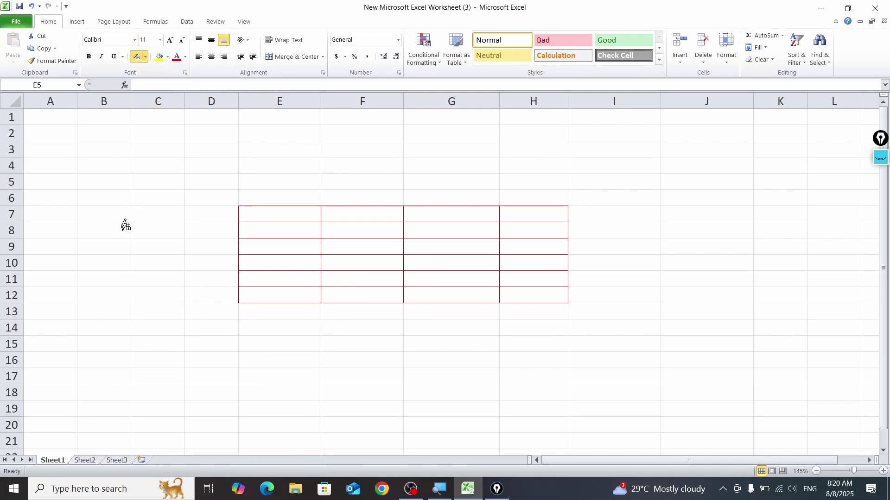
{"action": "mouse_move", "coordinate": [106, 178]}
{"action": "left_mouse_down"}
{"action": "mouse_move", "coordinate": [159, 228]}
{"action": "mouse_move", "coordinate": [163, 271]}
{"action": "left_mouse_up"}
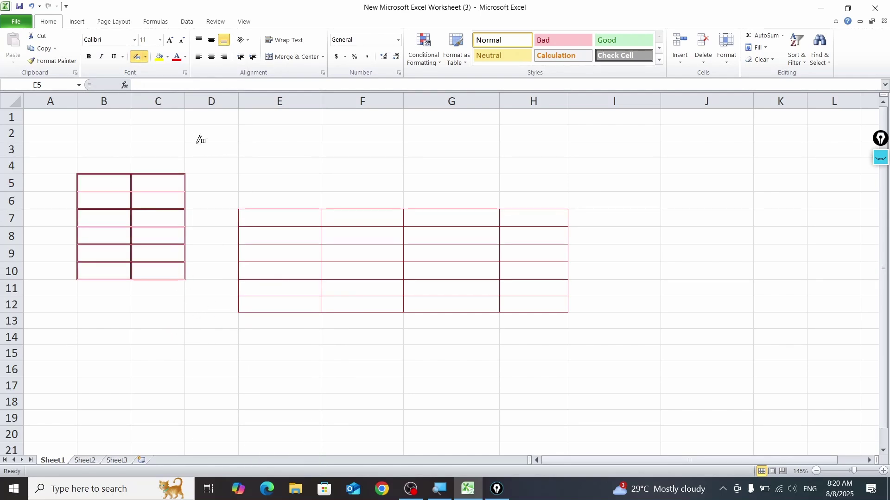
{"action": "left_click", "coordinate": [146, 57]}
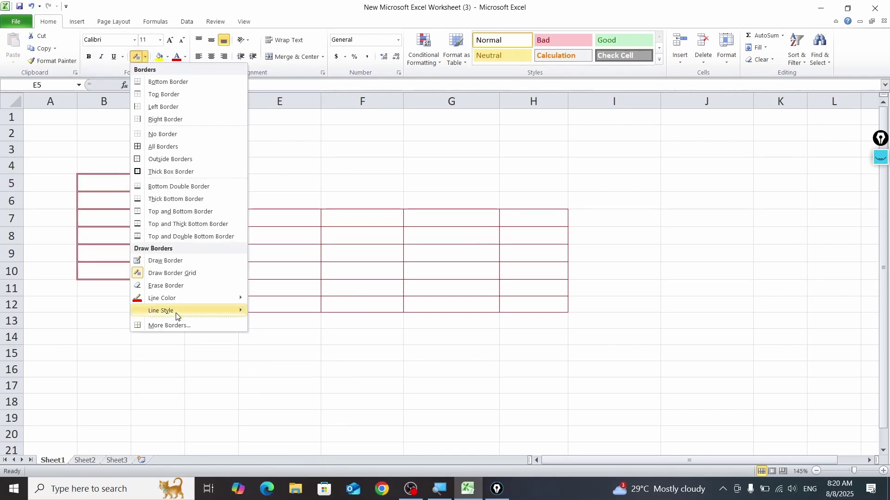
{"action": "left_click", "coordinate": [187, 324]}
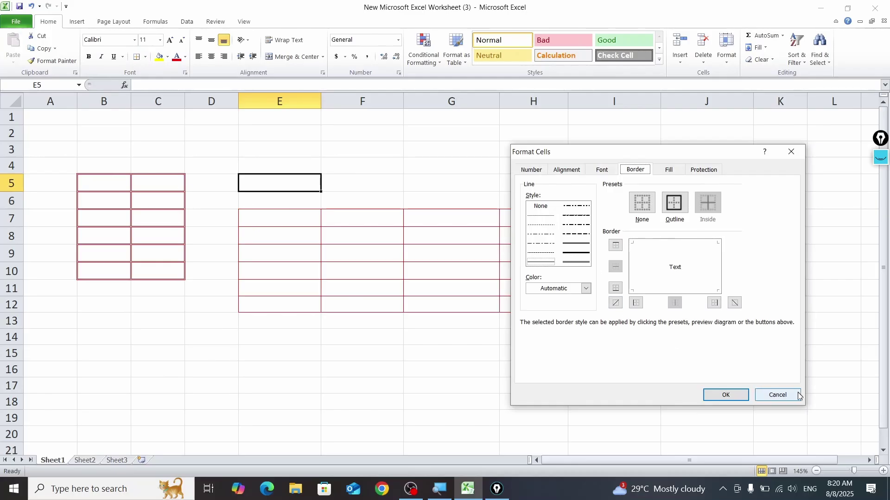
{"action": "left_click", "coordinate": [778, 395]}
Step: Try to recolor the borders of B5:C10 by choosing dark blue as the line color in the cell border settings
{"action": "left_click_drag", "start_coordinate": [106, 186], "coordinate": [181, 268]}
{"action": "left_click", "coordinate": [145, 56]}
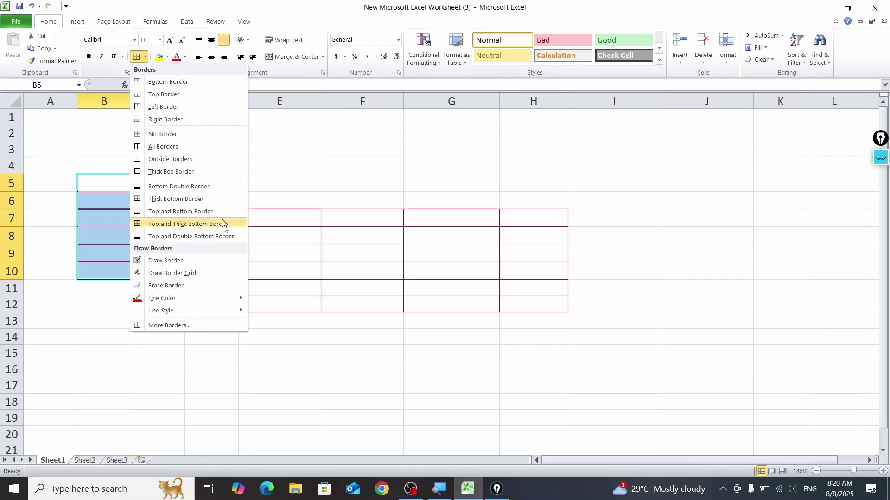
{"action": "left_click", "coordinate": [188, 326]}
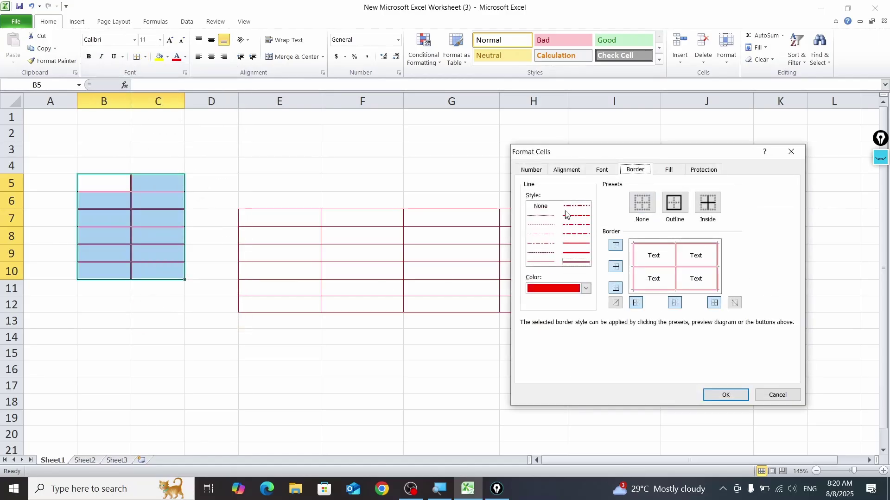
{"action": "left_click", "coordinate": [586, 288]}
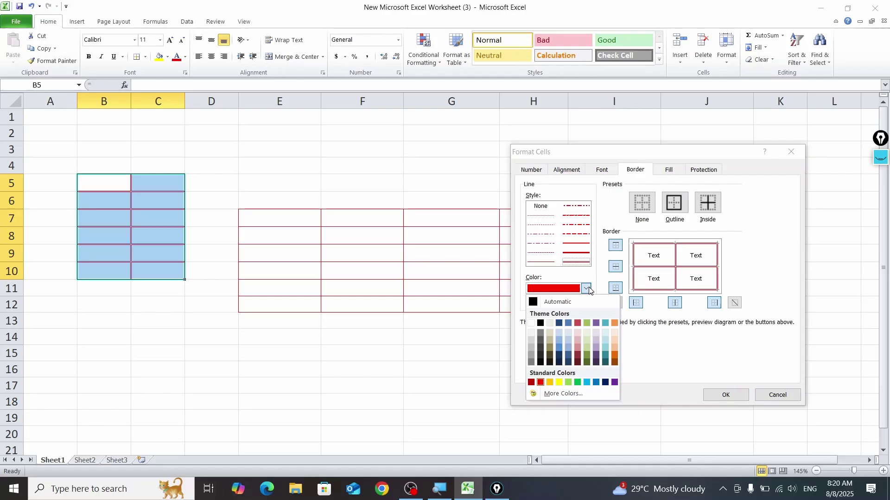
{"action": "left_click", "coordinate": [568, 358]}
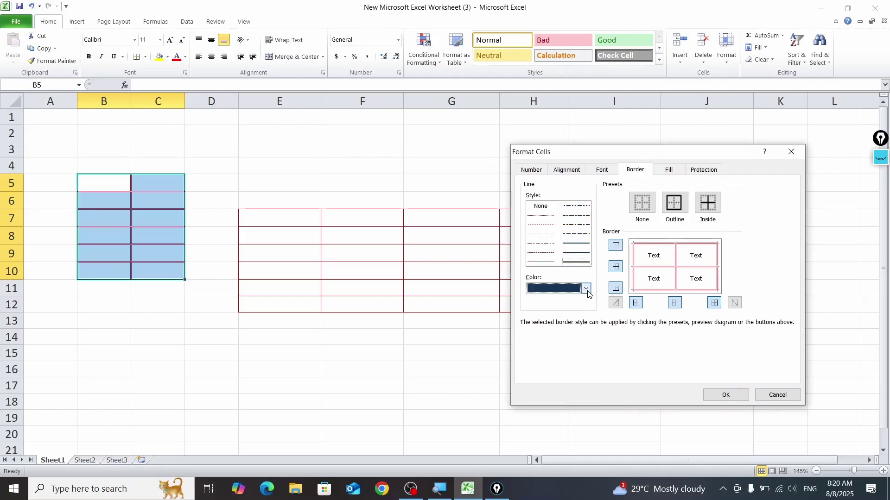
{"action": "left_click", "coordinate": [727, 395]}
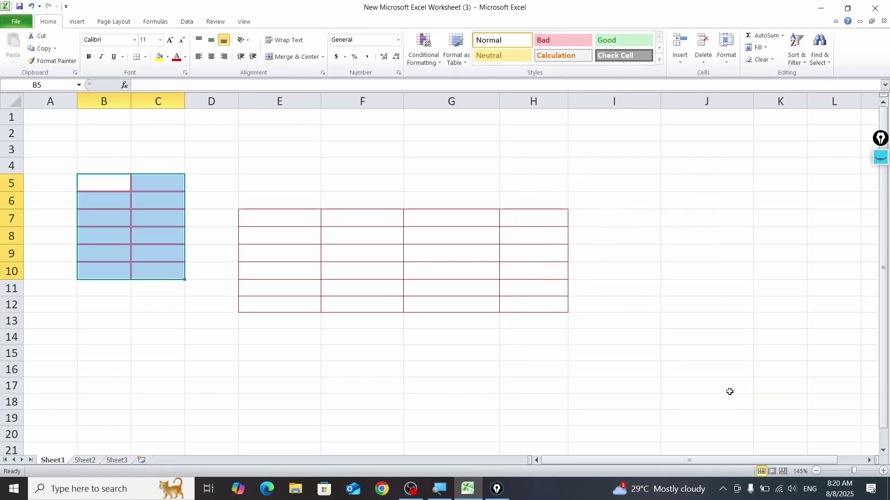
{"action": "left_click", "coordinate": [220, 315]}
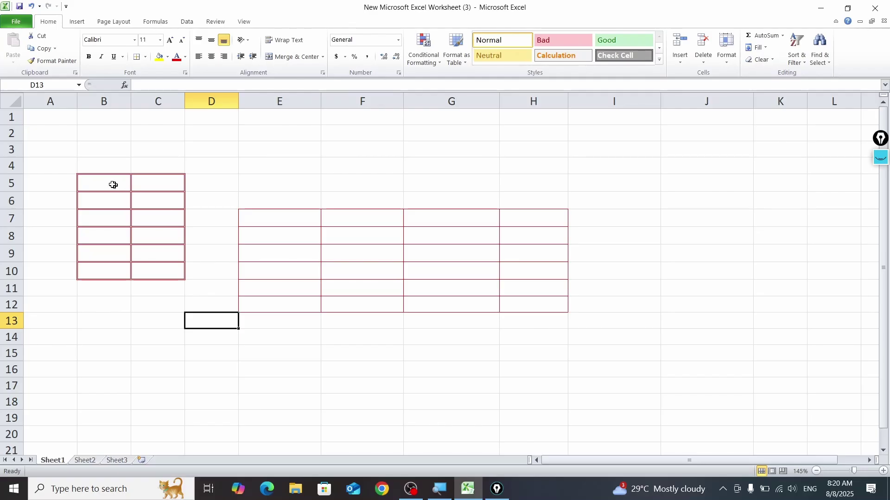
{"action": "left_click_drag", "start_coordinate": [113, 184], "coordinate": [182, 258]}
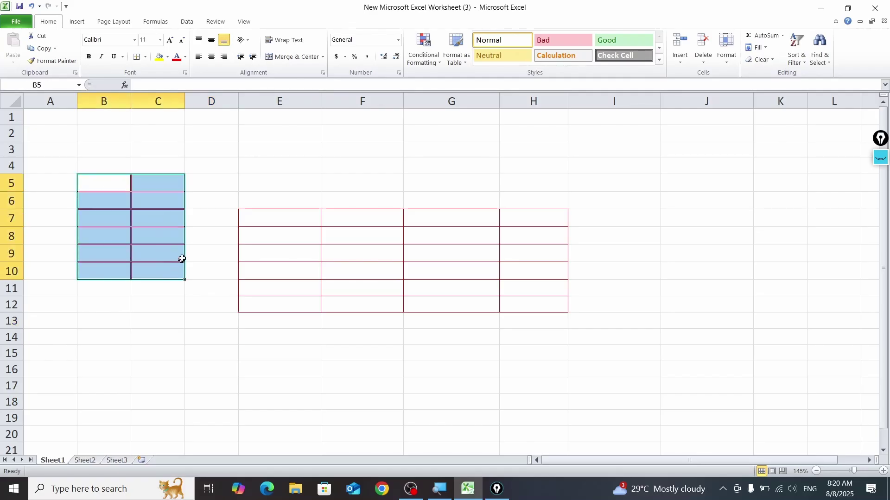
{"action": "left_click", "coordinate": [168, 56]}
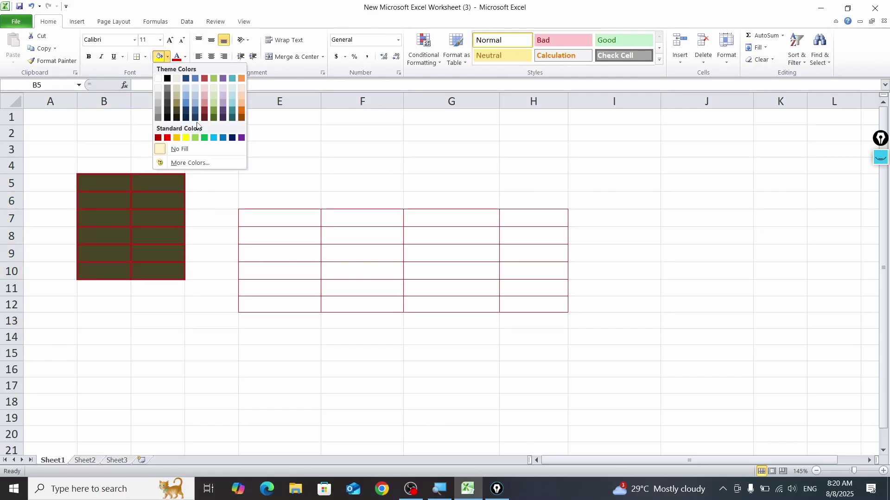
{"action": "left_click", "coordinate": [146, 59]}
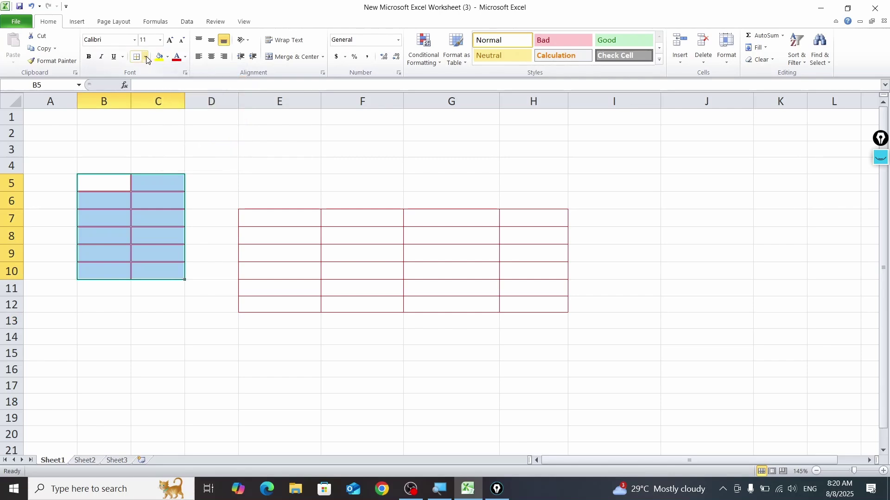
Step: Set the border line color to dark blue, draw a double-line border grid over E2:I4, and stop drawing borders
{"action": "left_click", "coordinate": [146, 59]}
{"action": "mouse_move", "coordinate": [241, 301]}
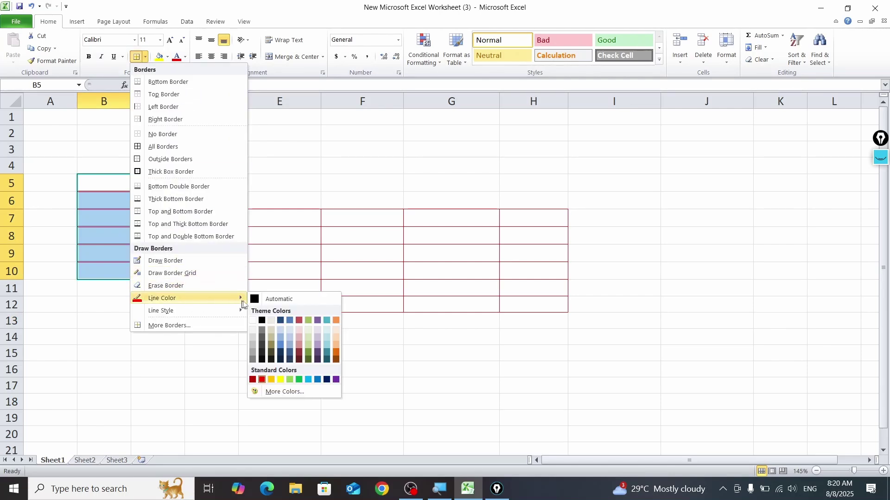
{"action": "left_click", "coordinate": [281, 360]}
{"action": "left_click_drag", "start_coordinate": [256, 129], "coordinate": [369, 167]}
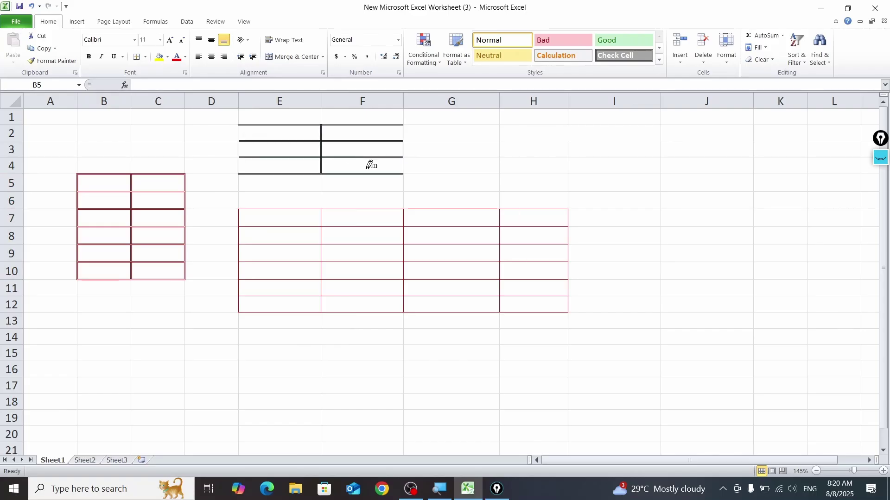
{"action": "mouse_move", "coordinate": [490, 165]}
{"action": "left_mouse_down"}
{"action": "mouse_move", "coordinate": [491, 151]}
{"action": "mouse_move", "coordinate": [546, 149]}
{"action": "mouse_move", "coordinate": [574, 159]}
{"action": "left_mouse_up"}
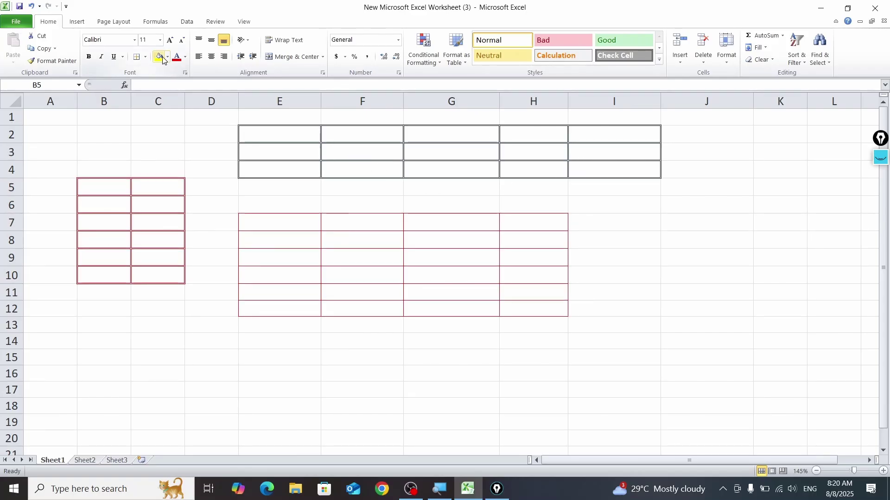
{"action": "left_click", "coordinate": [145, 57]}
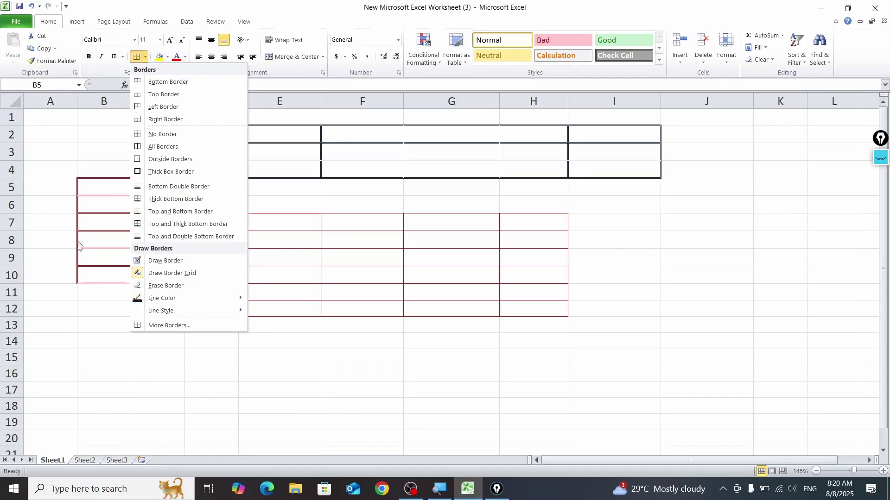
{"action": "left_click", "coordinate": [160, 273]}
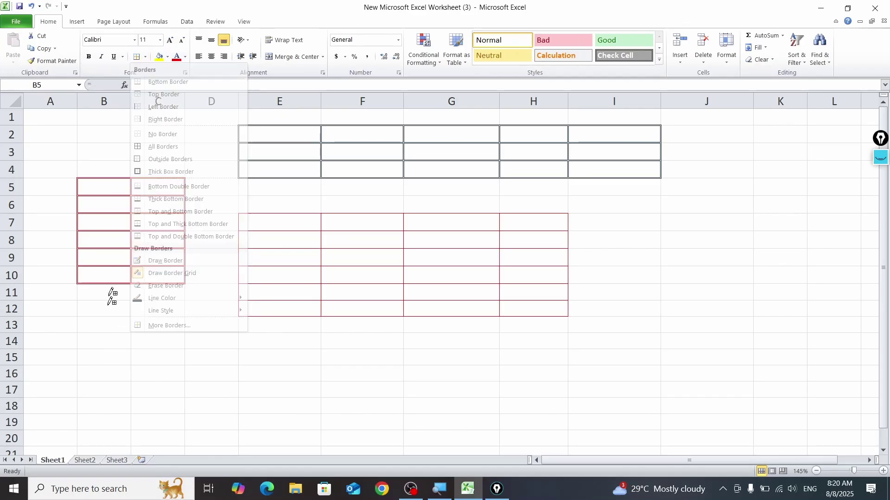
Step: Fill B5:C10 with a medium blue background color through the cell format settings
{"action": "left_click", "coordinate": [137, 57]}
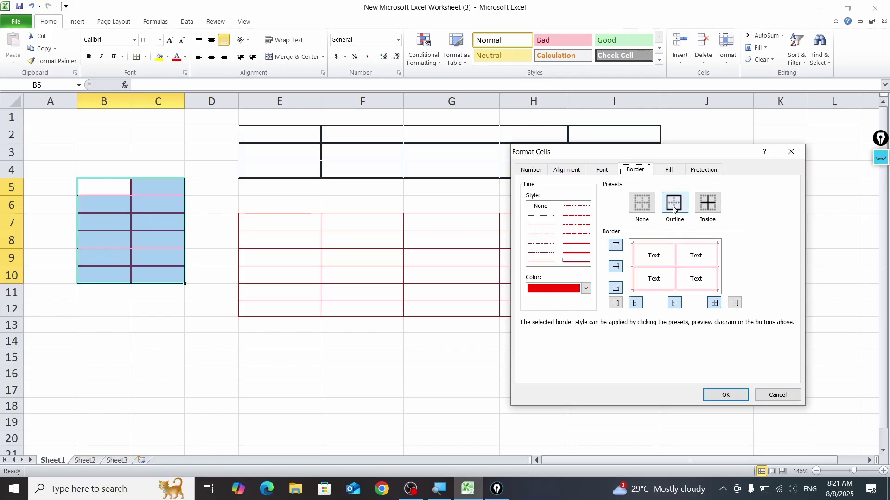
{"action": "left_click", "coordinate": [668, 169]}
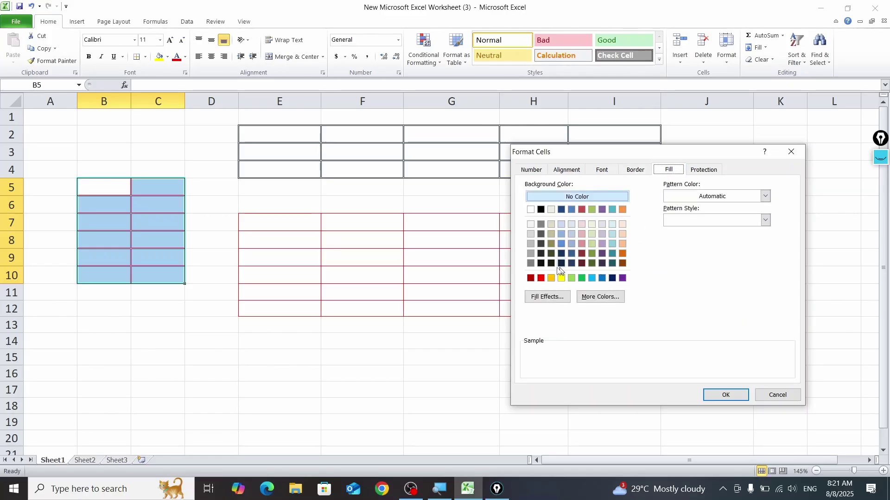
{"action": "left_click", "coordinate": [562, 245]}
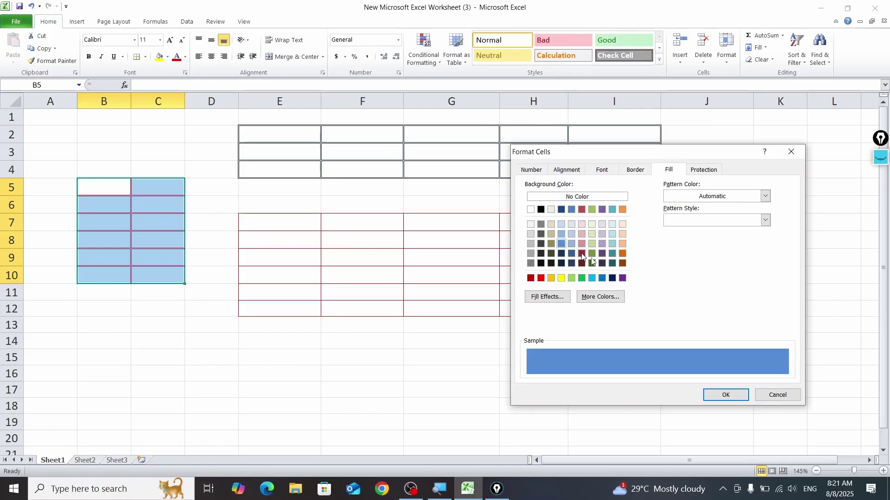
{"action": "left_click", "coordinate": [724, 395]}
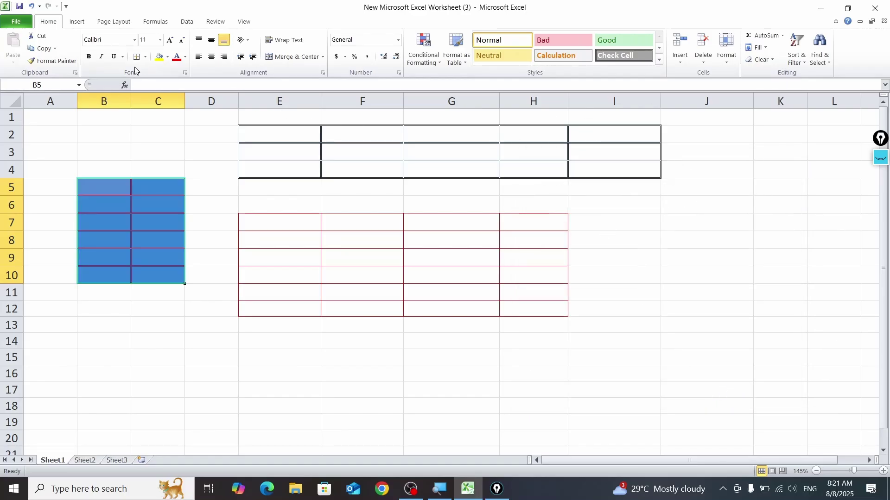
Step: Try setting the border line style to None for B5:C10 in the cell border settings, and deselect the range
{"action": "left_click", "coordinate": [145, 58]}
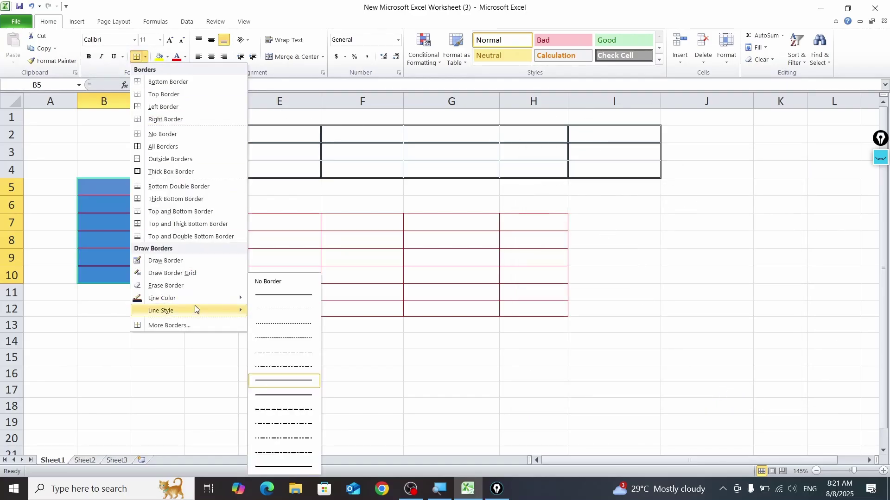
{"action": "mouse_move", "coordinate": [210, 302]}
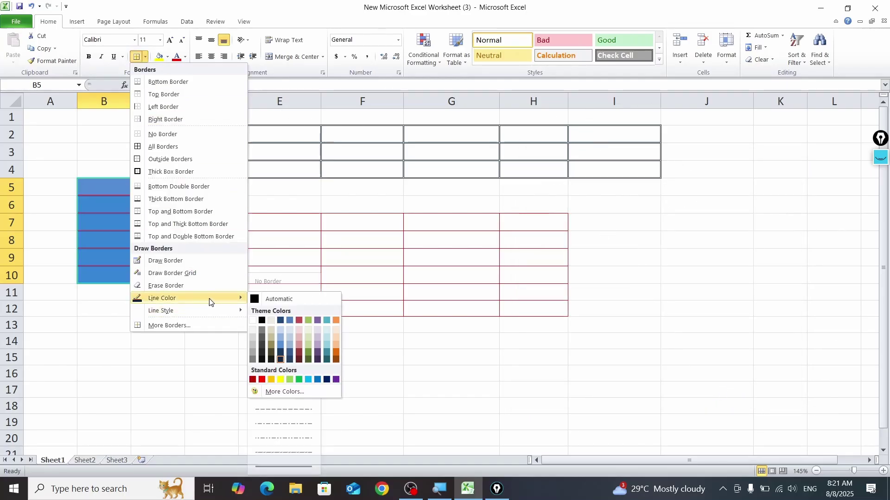
{"action": "left_click", "coordinate": [203, 323]}
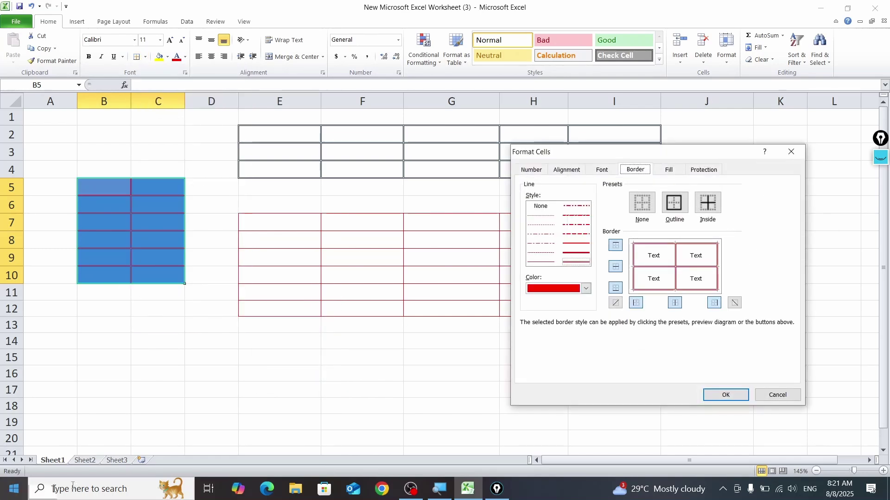
{"action": "left_click", "coordinate": [540, 210]}
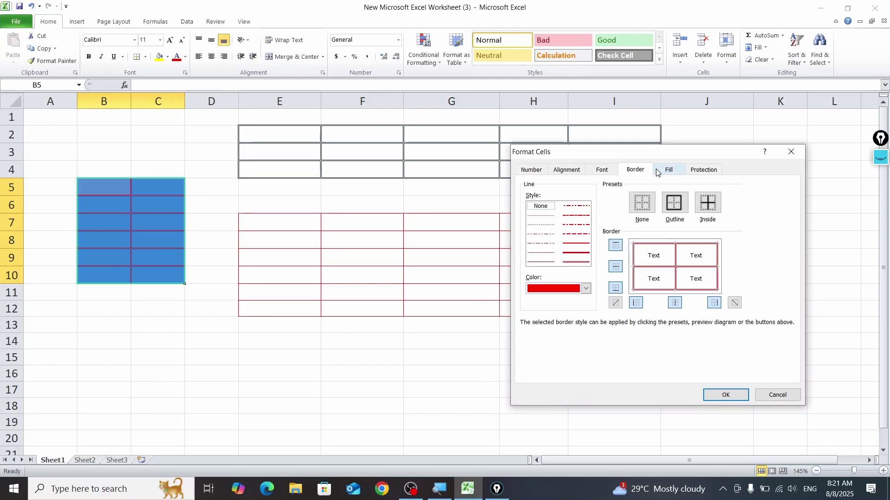
{"action": "left_click", "coordinate": [726, 395]}
{"action": "left_click_drag", "start_coordinate": [447, 389], "coordinate": [448, 406]}
{"action": "left_click", "coordinate": [306, 356]}
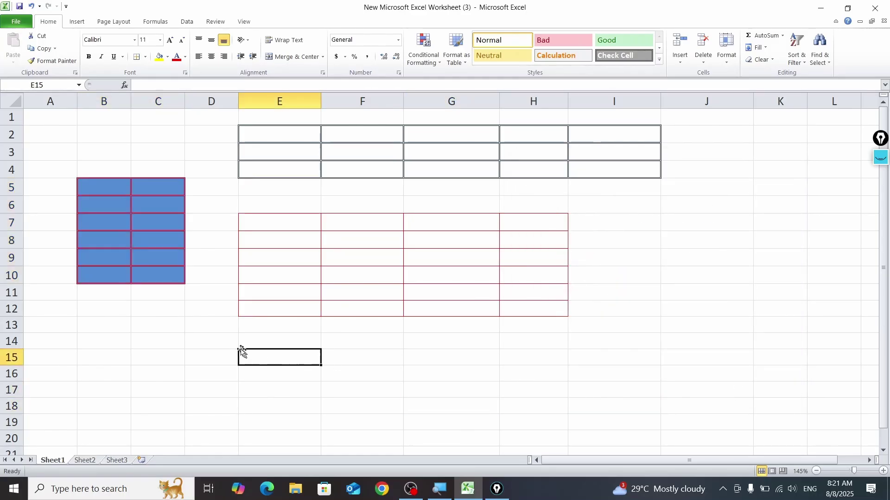
{"action": "left_click", "coordinate": [154, 301]}
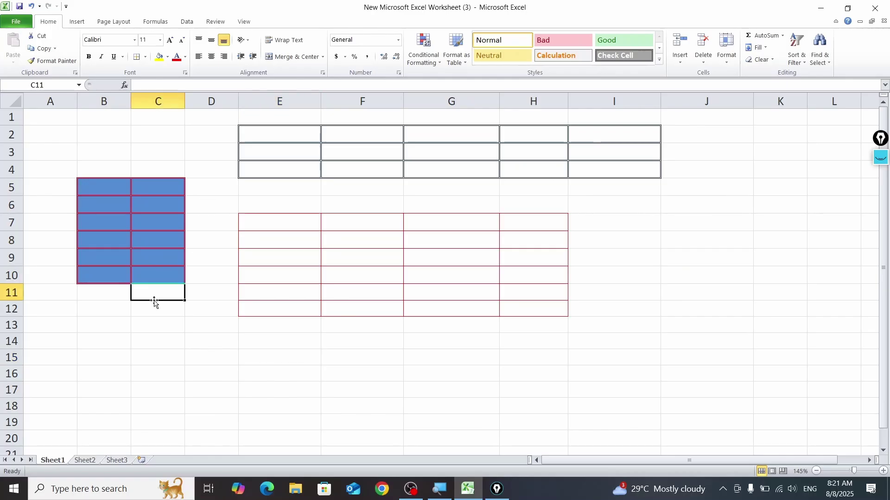
Step: Set the line color to purple in the border settings of B5:C10 and apply it to the range's top border
{"action": "left_click_drag", "start_coordinate": [98, 188], "coordinate": [175, 271]}
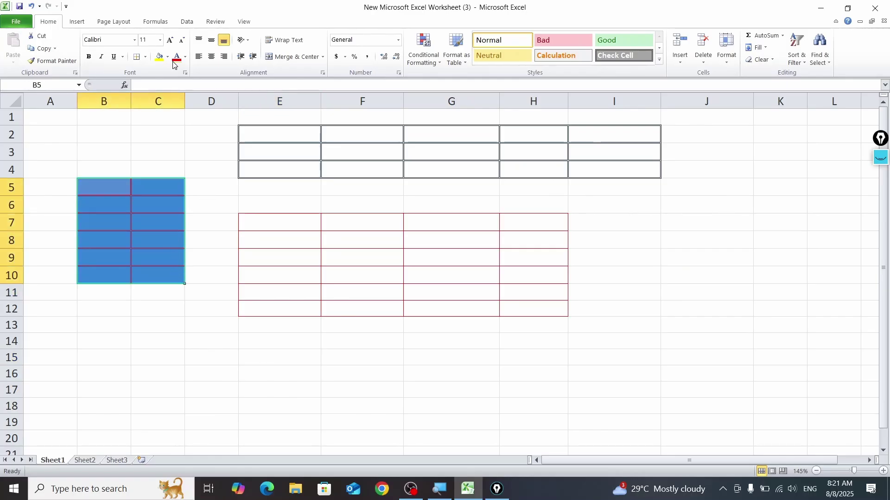
{"action": "left_click", "coordinate": [145, 56]}
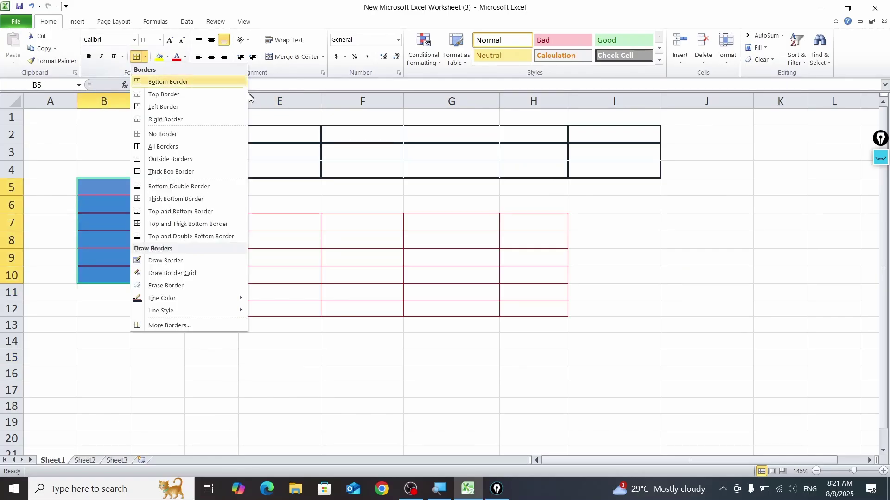
{"action": "left_click", "coordinate": [180, 325]}
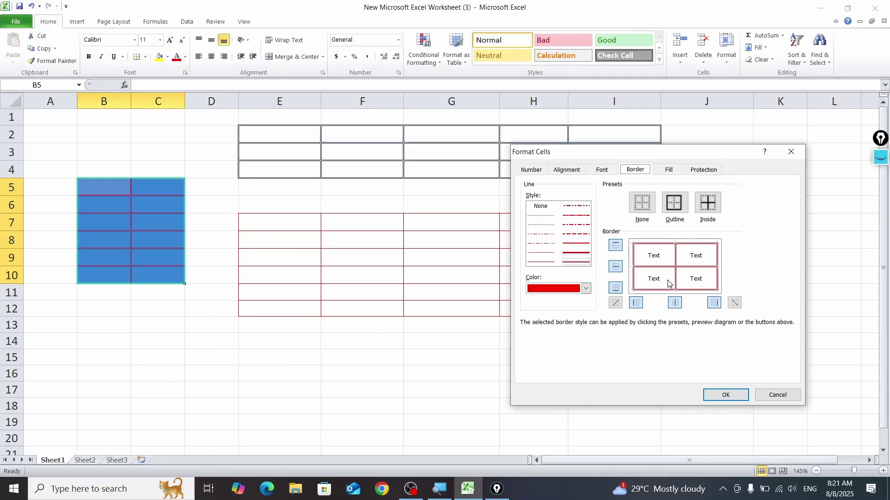
{"action": "left_click", "coordinate": [585, 287]}
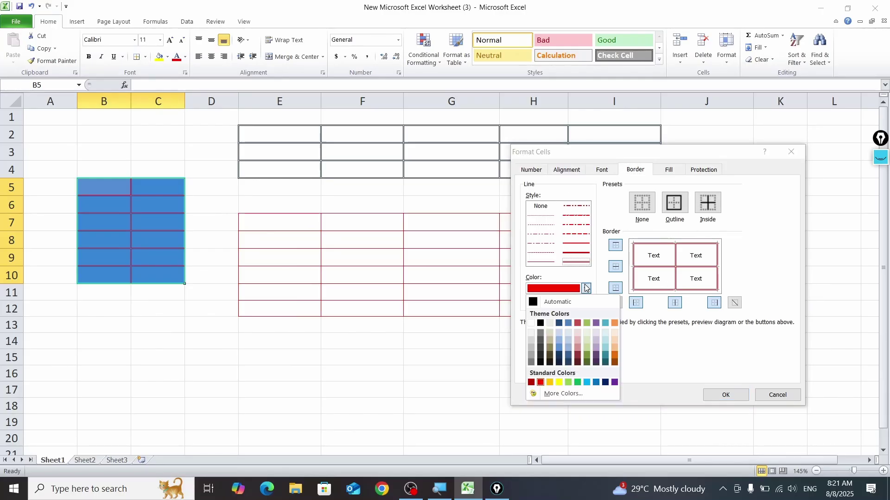
{"action": "left_click", "coordinate": [614, 383]}
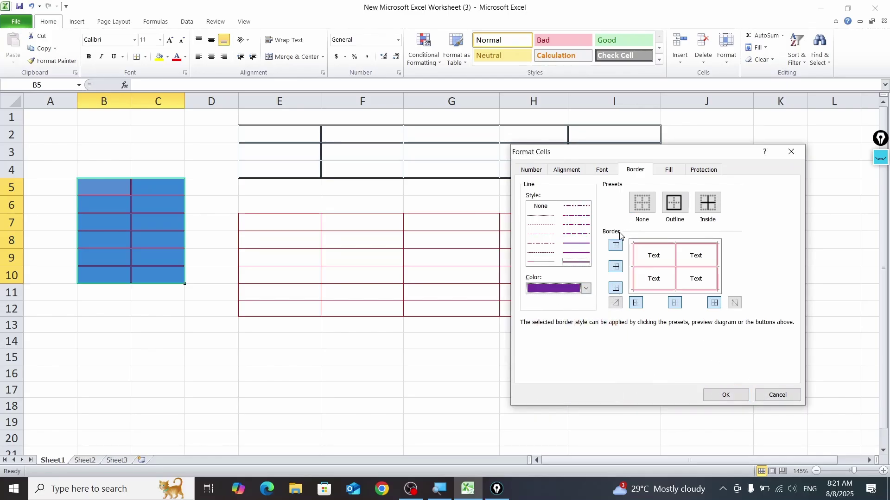
{"action": "left_click", "coordinate": [620, 246]}
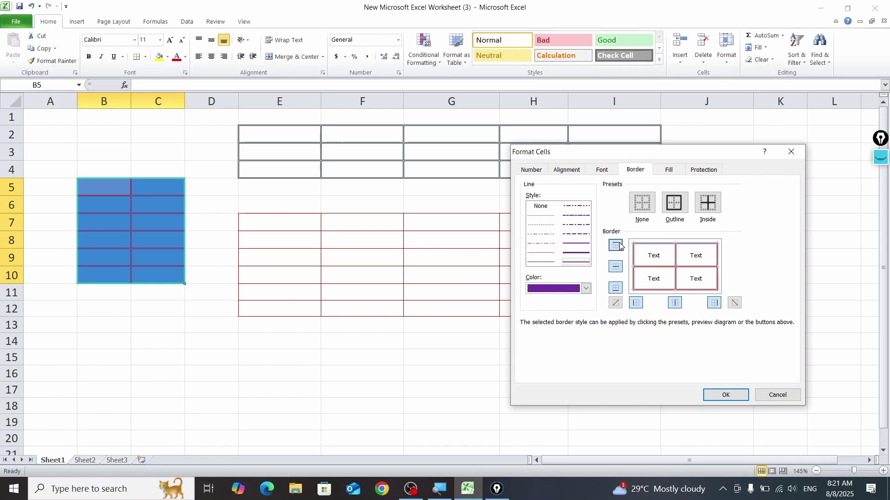
{"action": "left_click", "coordinate": [620, 246]}
{"action": "left_click", "coordinate": [620, 247]}
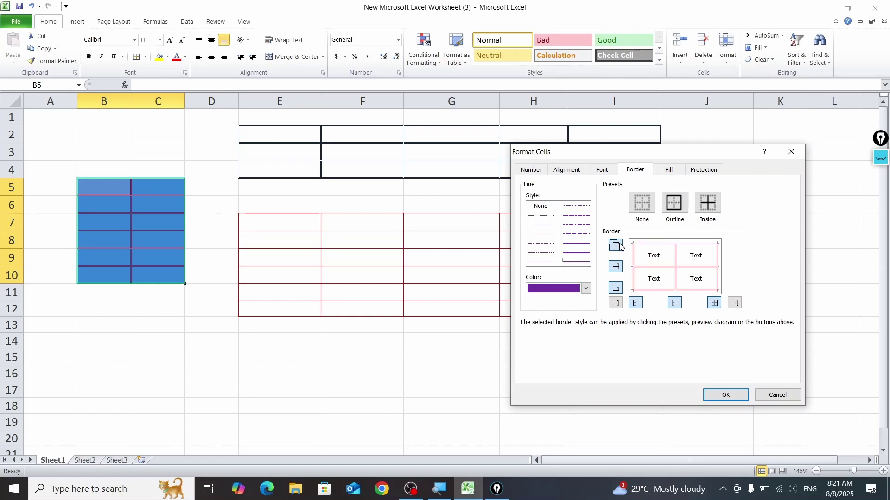
{"action": "left_click", "coordinate": [733, 391]}
{"action": "left_click", "coordinate": [266, 336]}
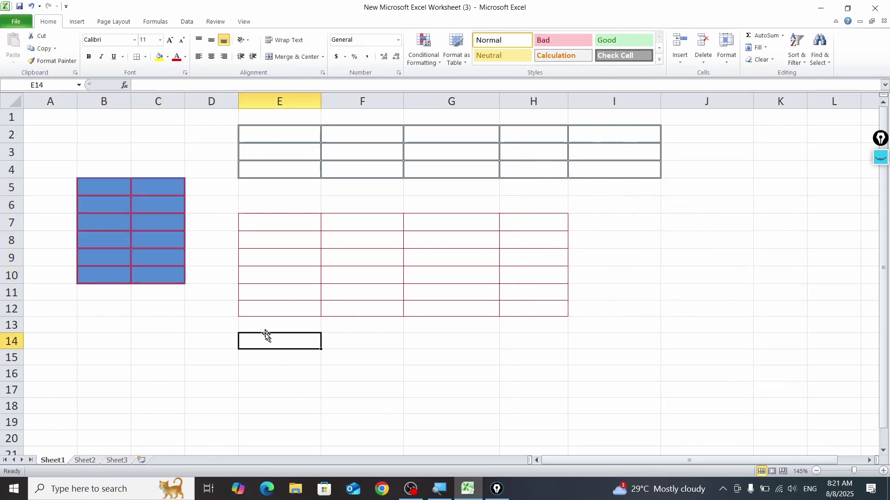
{"action": "left_click", "coordinate": [136, 321]}
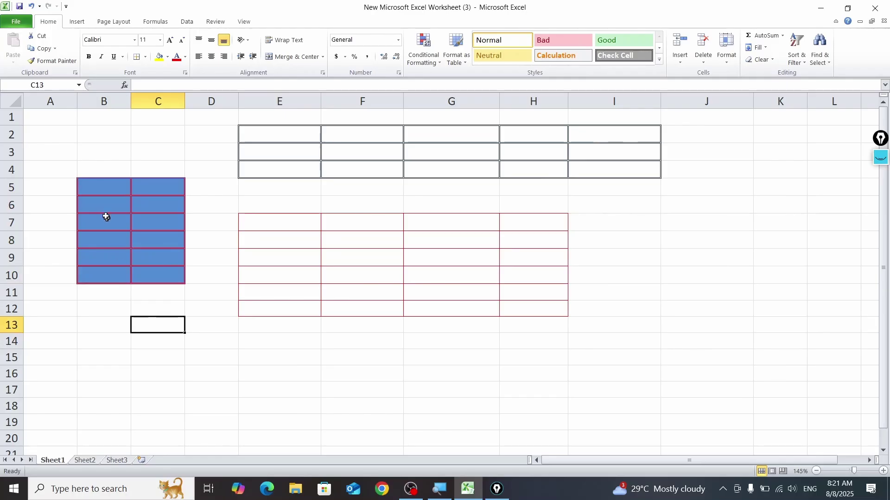
Step: Remove the fill color from B5:C10 and deselect the range
{"action": "left_click_drag", "start_coordinate": [104, 186], "coordinate": [163, 274]}
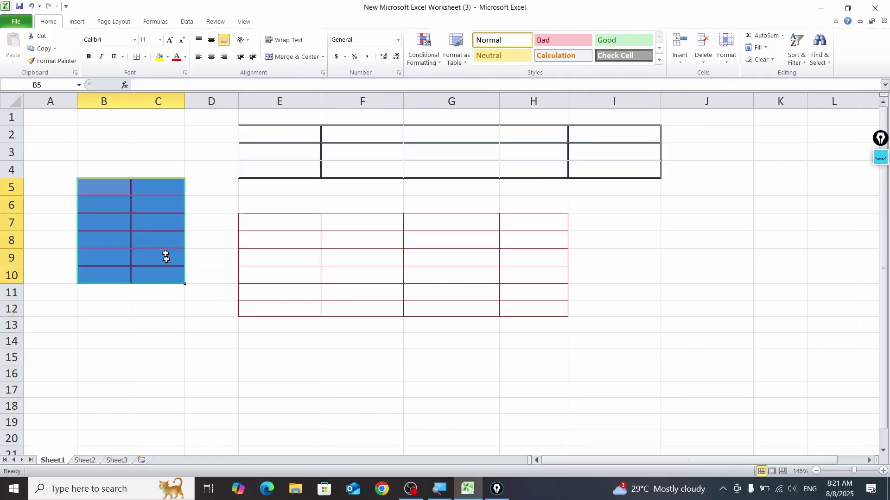
{"action": "left_click", "coordinate": [167, 56]}
{"action": "left_click", "coordinate": [175, 147]}
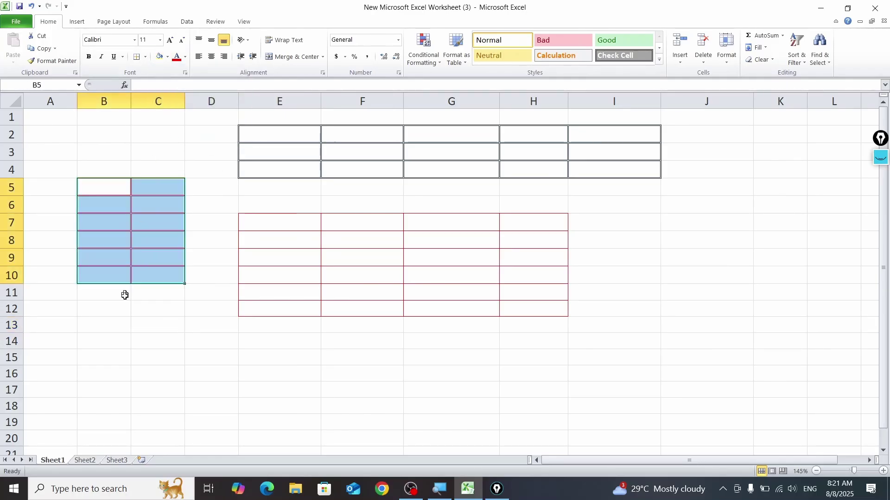
{"action": "left_click", "coordinate": [121, 309]}
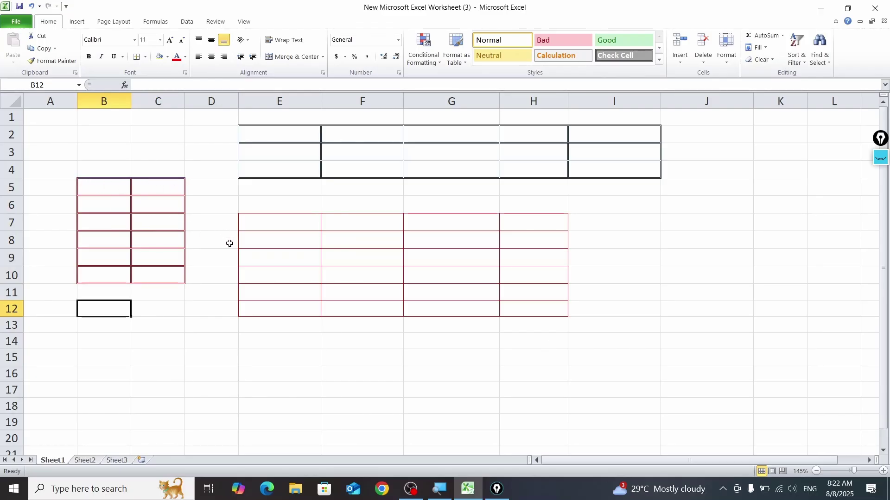
Step: In the border settings of B5:C10, choose yellow as the line color and apply it to the right border
{"action": "scroll", "coordinate": [234, 252], "scroll_direction": "up", "scroll_amount": 7}
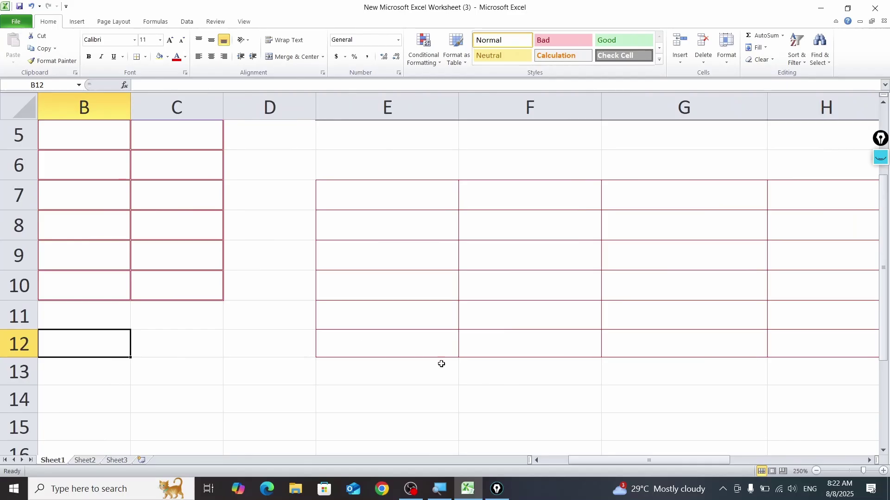
{"action": "left_click_drag", "start_coordinate": [586, 454], "coordinate": [559, 455]}
{"action": "scroll", "coordinate": [440, 403], "scroll_direction": "up", "scroll_amount": 2}
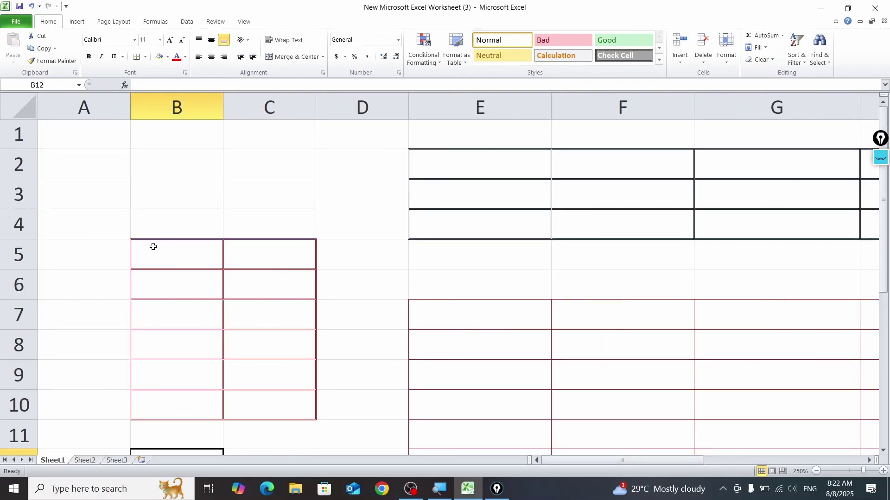
{"action": "left_click_drag", "start_coordinate": [177, 251], "coordinate": [268, 404]}
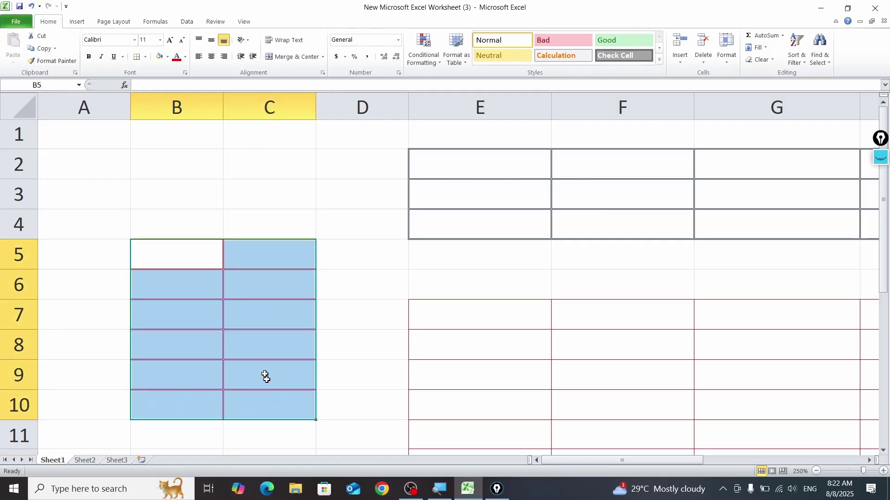
{"action": "left_click", "coordinate": [147, 58]}
{"action": "left_click", "coordinate": [192, 324]}
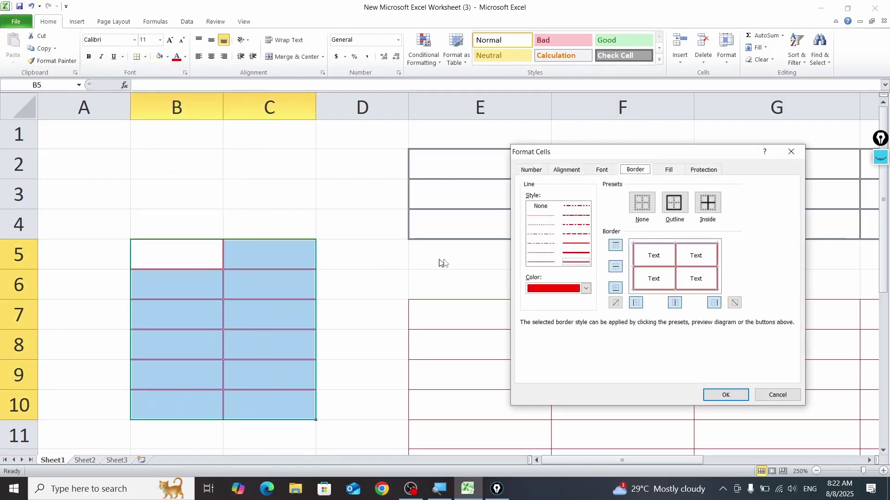
{"action": "left_click", "coordinate": [585, 290]}
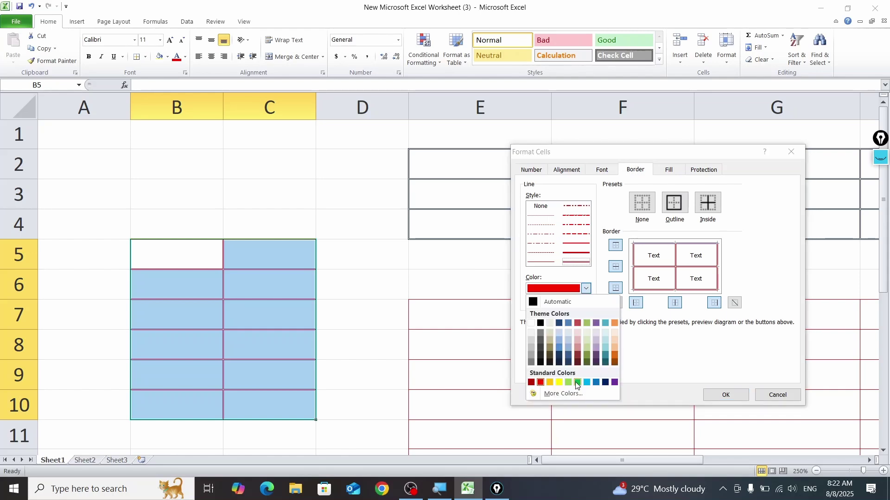
{"action": "left_click", "coordinate": [560, 383]}
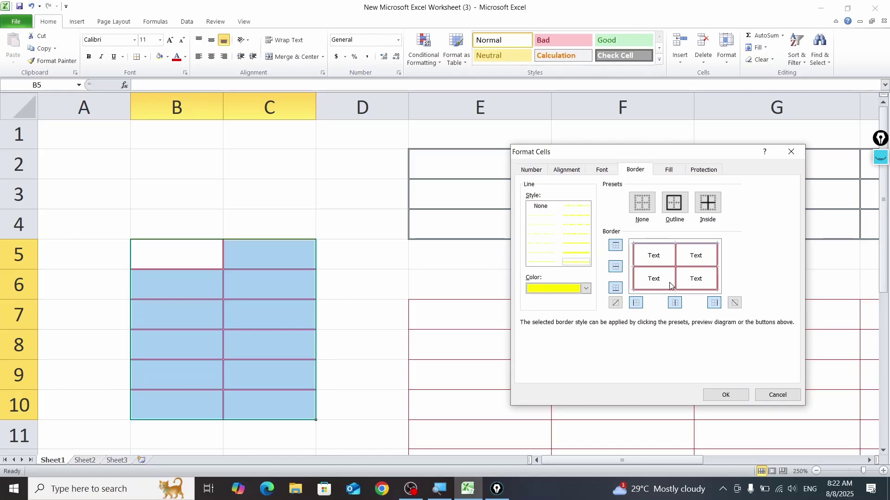
{"action": "left_click", "coordinate": [714, 303]}
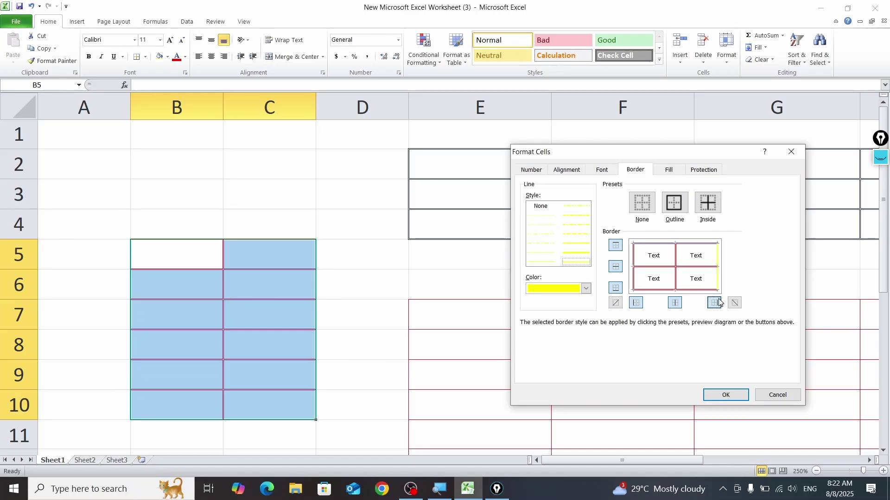
Step: Choose the thick solid line style, apply a yellow bottom border to B5:C10, and confirm the border settings
{"action": "left_click", "coordinate": [571, 253]}
{"action": "left_click", "coordinate": [661, 287]}
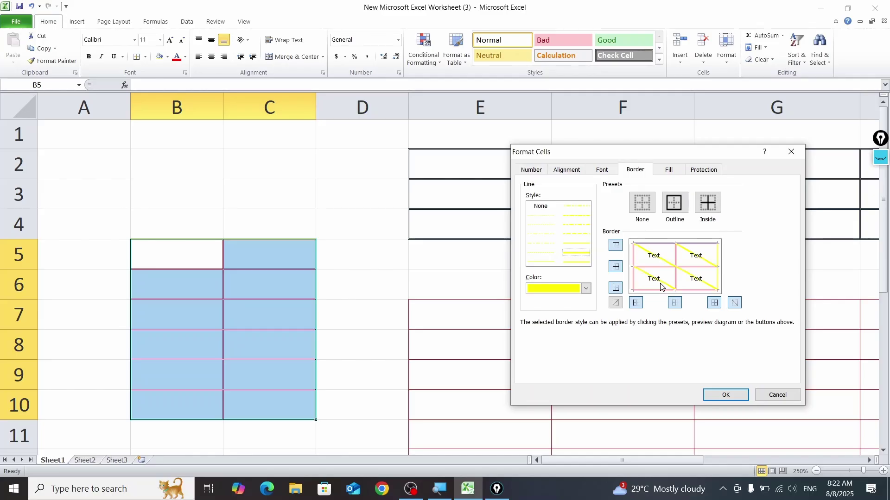
{"action": "left_click", "coordinate": [662, 287]}
{"action": "left_click", "coordinate": [674, 291]}
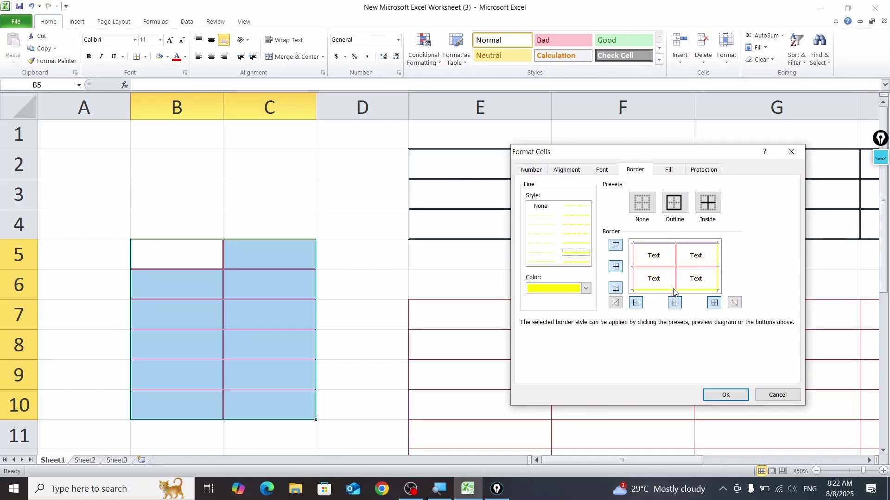
{"action": "left_click", "coordinate": [737, 400]}
{"action": "left_click", "coordinate": [369, 338]}
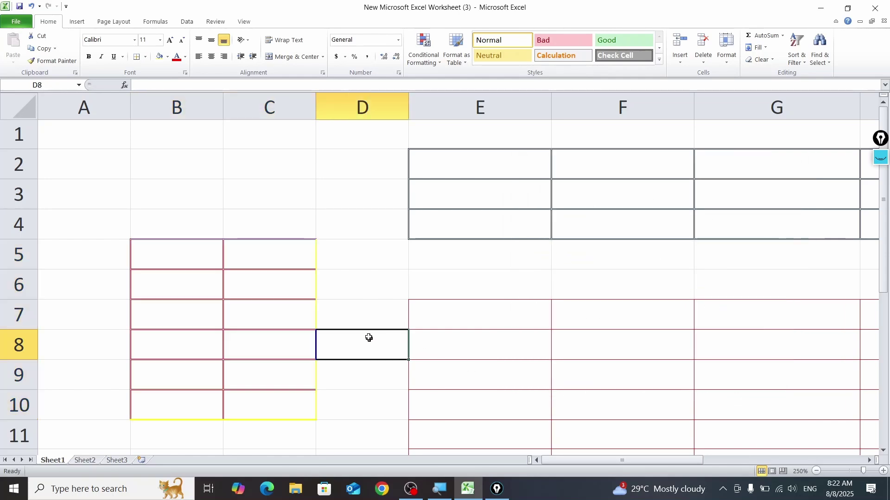
{"action": "scroll", "coordinate": [375, 301], "scroll_direction": "down", "scroll_amount": 2}
{"action": "left_click", "coordinate": [354, 278]}
{"action": "scroll", "coordinate": [347, 283], "scroll_direction": "up", "scroll_amount": 2}
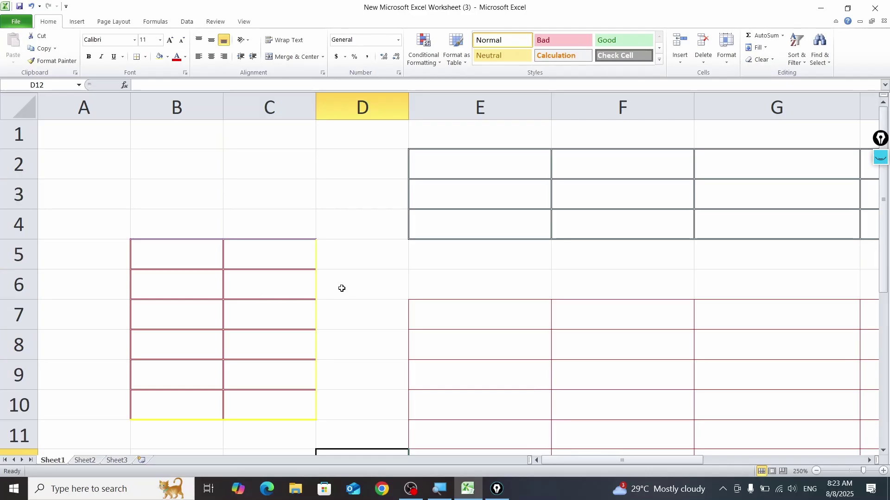
{"action": "scroll", "coordinate": [341, 283], "scroll_direction": "down", "scroll_amount": 1}
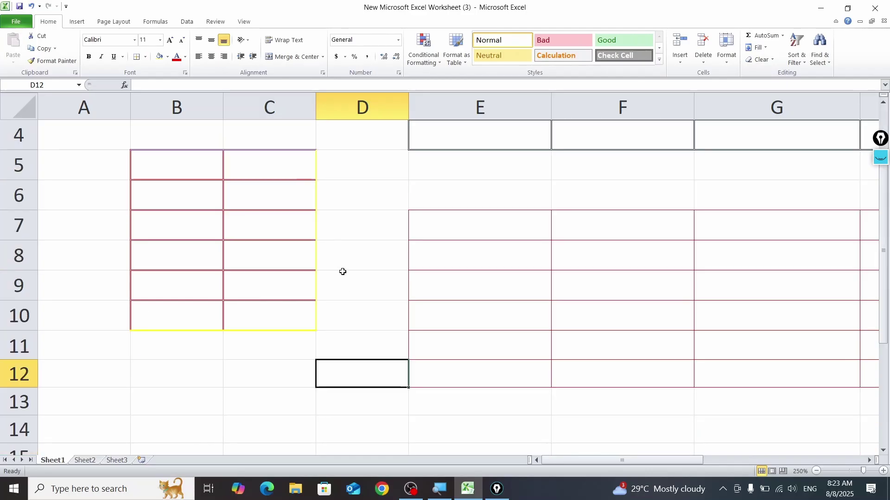
{"action": "scroll", "coordinate": [341, 271], "scroll_direction": "up", "scroll_amount": 1}
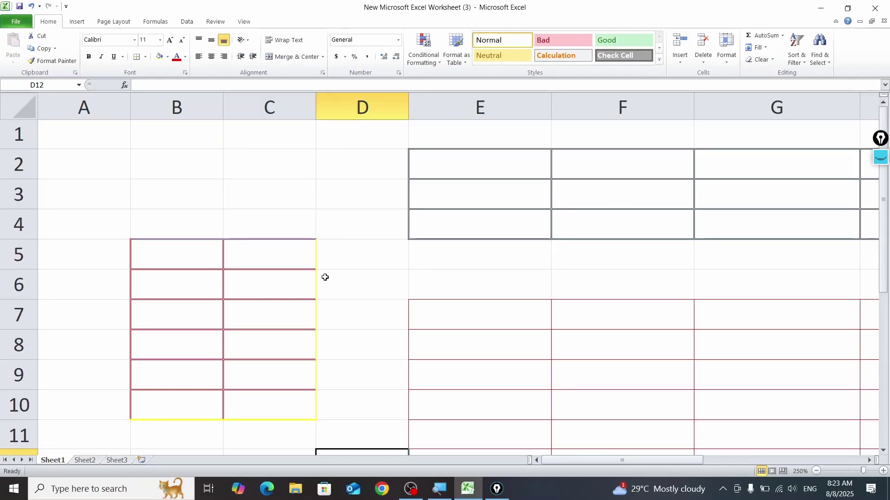
Step: Examine the purple and yellow borders around B5:C10 and compare them with the other bordered tables on the sheet
{"action": "left_click_drag", "start_coordinate": [298, 288], "coordinate": [321, 284]}
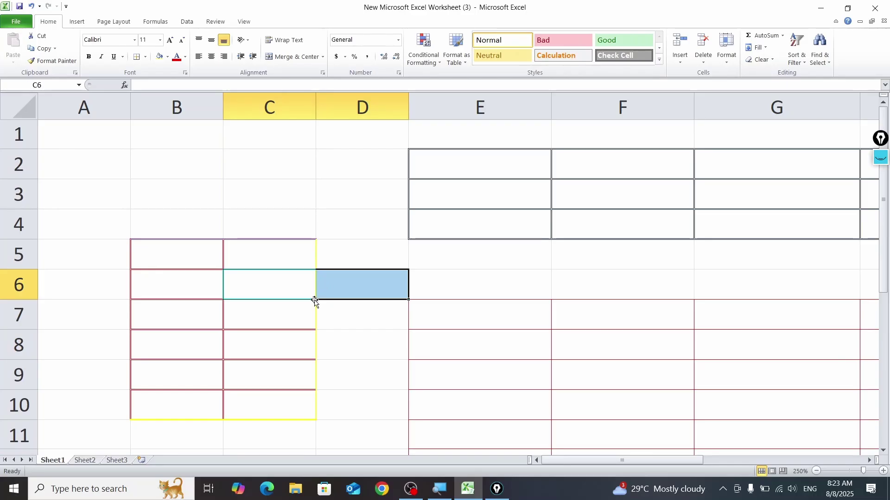
{"action": "left_click", "coordinate": [326, 342]}
{"action": "left_click", "coordinate": [230, 415]}
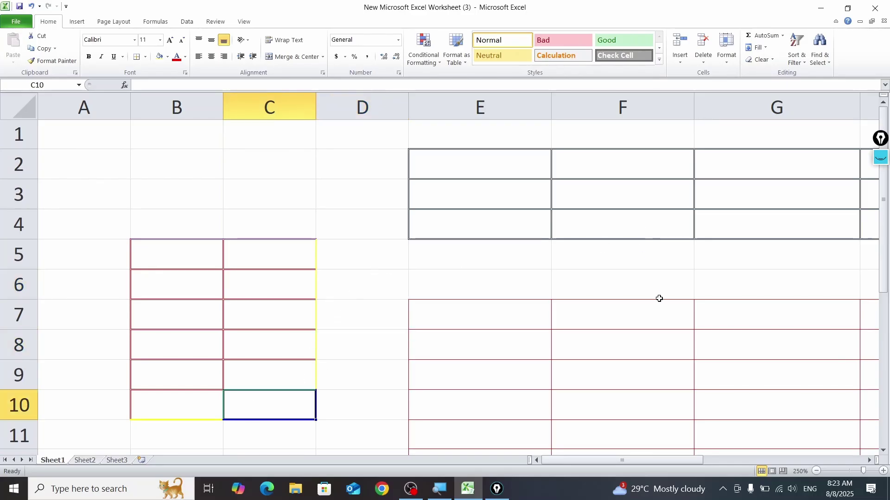
{"action": "scroll", "coordinate": [602, 316], "scroll_direction": "down", "scroll_amount": 3}
{"action": "scroll", "coordinate": [601, 319], "scroll_direction": "down", "scroll_amount": 8}
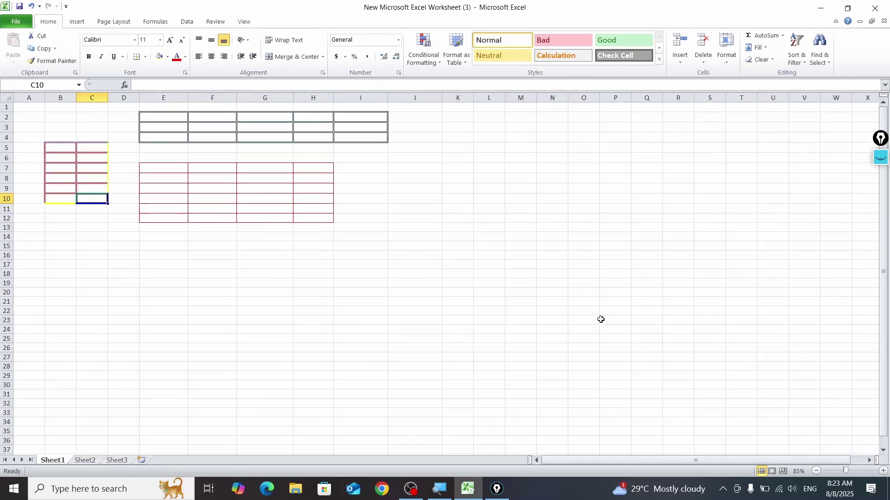
{"action": "scroll", "coordinate": [474, 318], "scroll_direction": "up", "scroll_amount": 5}
{"action": "scroll", "coordinate": [443, 320], "scroll_direction": "up", "scroll_amount": 1}
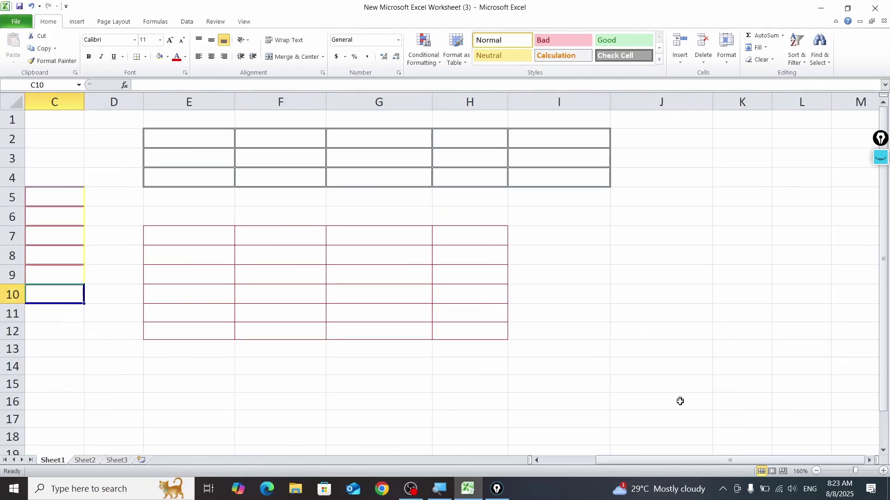
{"action": "left_click_drag", "start_coordinate": [636, 463], "coordinate": [582, 463]}
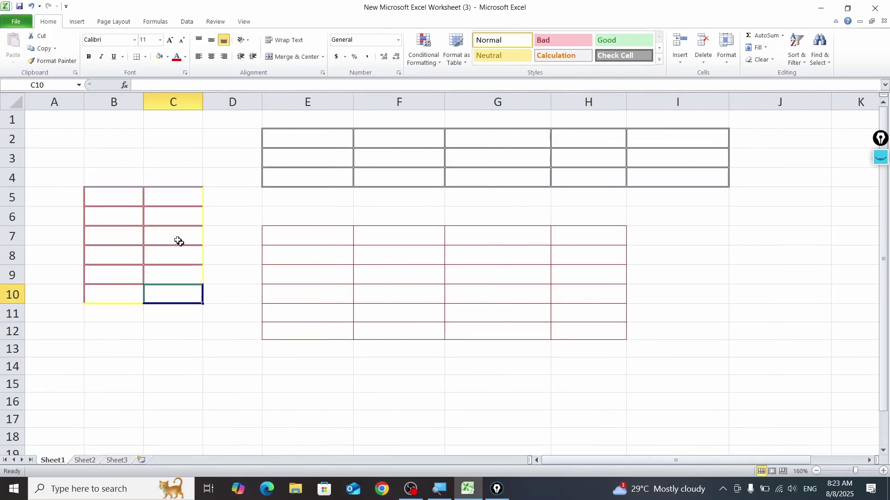
Step: Remove all borders from the entire worksheet and deselect it
{"action": "left_click", "coordinate": [14, 105]}
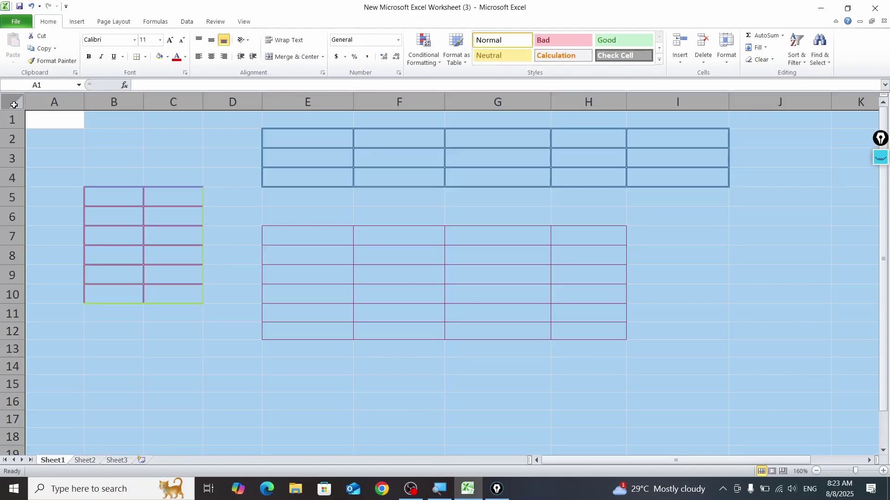
{"action": "left_click", "coordinate": [145, 57]}
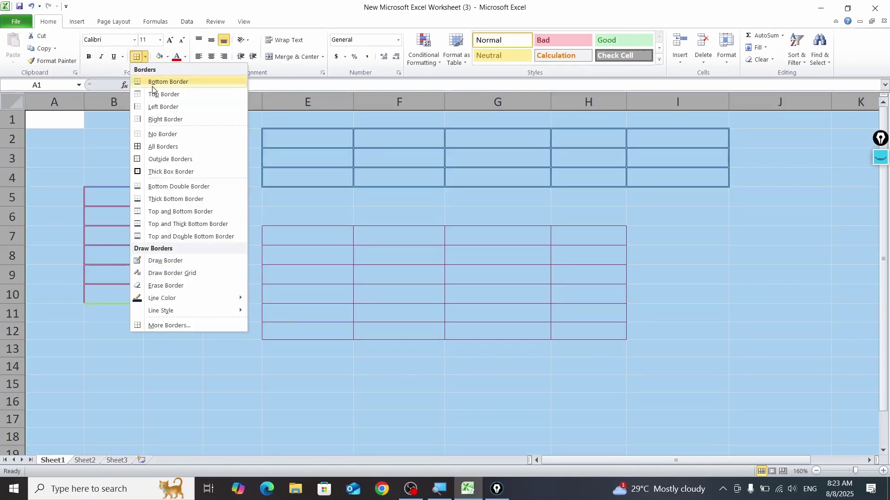
{"action": "left_click", "coordinate": [188, 134]}
{"action": "left_click", "coordinate": [362, 216]}
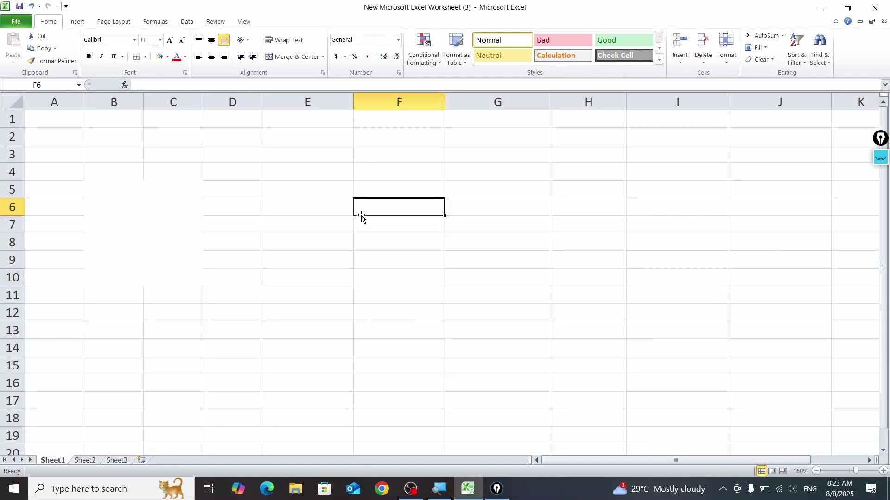
Step: Enter the headings "s.no" in cell E3 and "goods cost" in cell F3
{"action": "scroll", "coordinate": [364, 250], "scroll_direction": "down", "scroll_amount": 3, "text": "ctrl"}
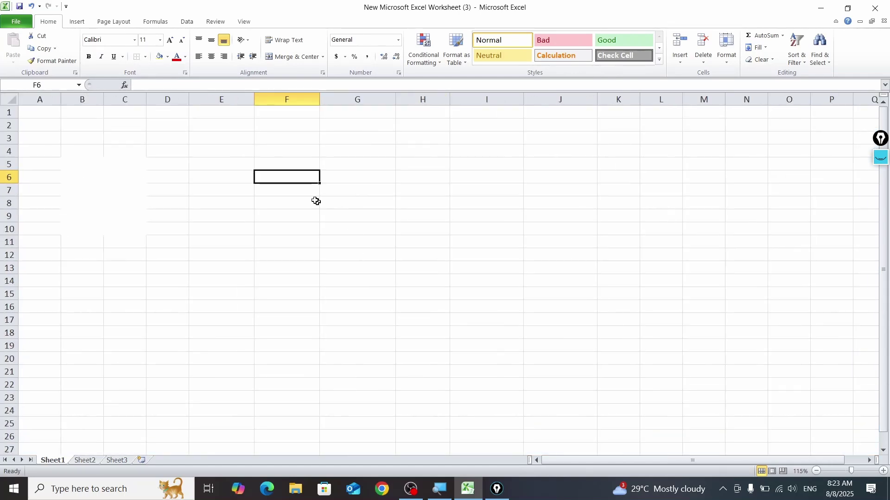
{"action": "left_click", "coordinate": [232, 136]}
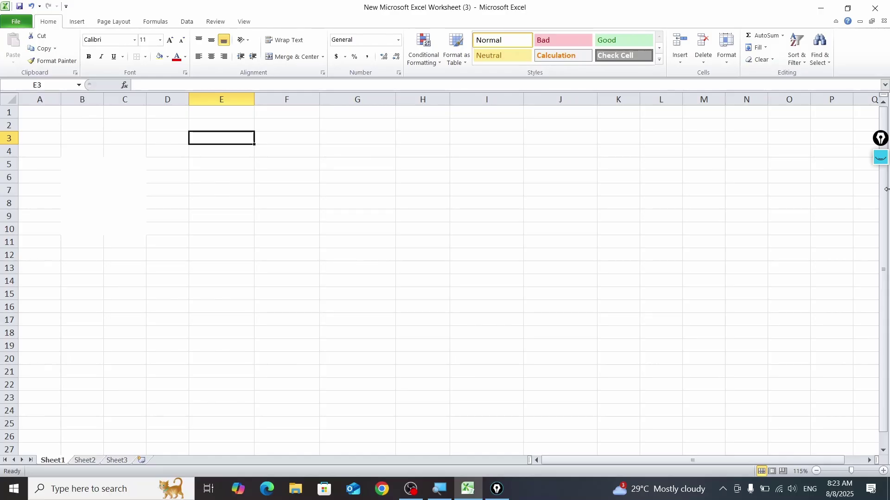
{"action": "type", "text": "g"}
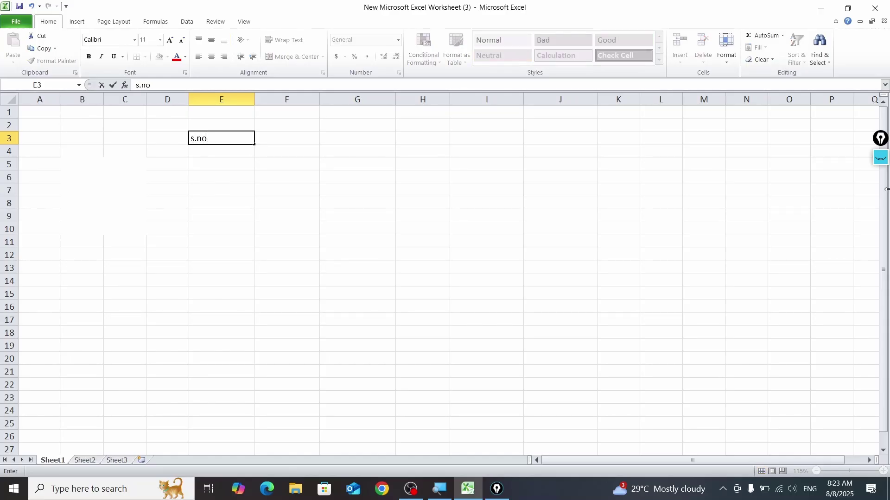
{"action": "key", "text": "Tab"}
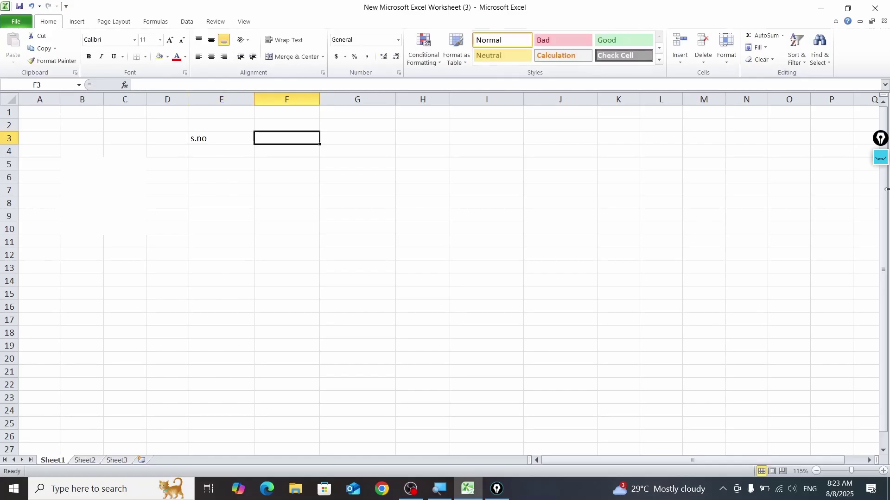
{"action": "type", "text": "goo"}
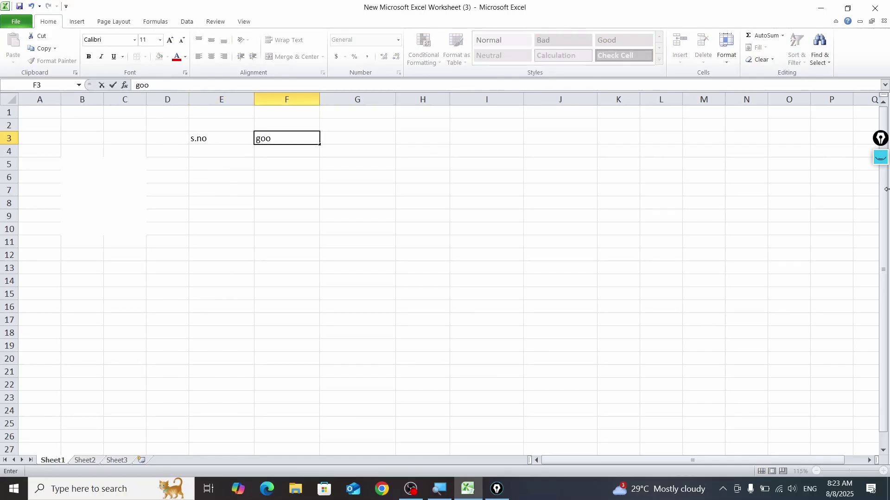
{"action": "type", "text": "ds cost"}
{"action": "key", "text": "Tab"}
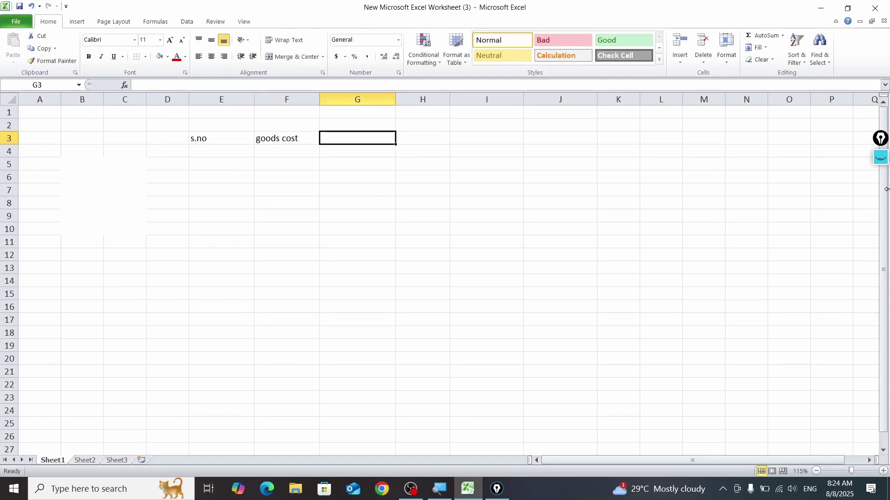
Step: Replace the heading in cell F3 with "goods name"
{"action": "key", "text": "Left"}
{"action": "key", "text": "Left"}
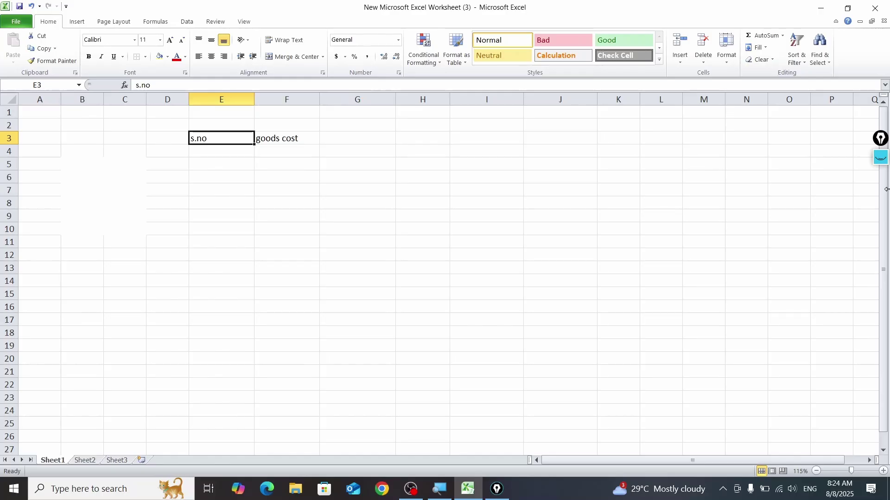
{"action": "key", "text": "Right"}
{"action": "type", "text": "g"}
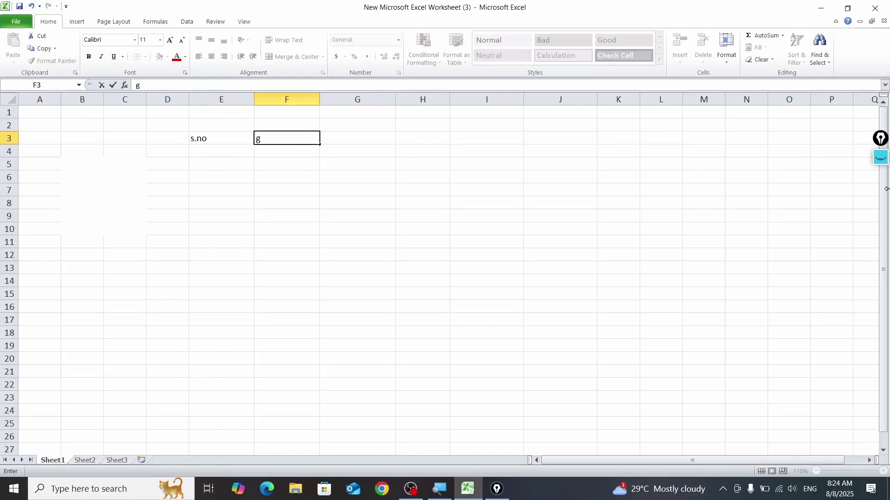
{"action": "type", "text": "oods name"}
{"action": "key", "text": "Tab"}
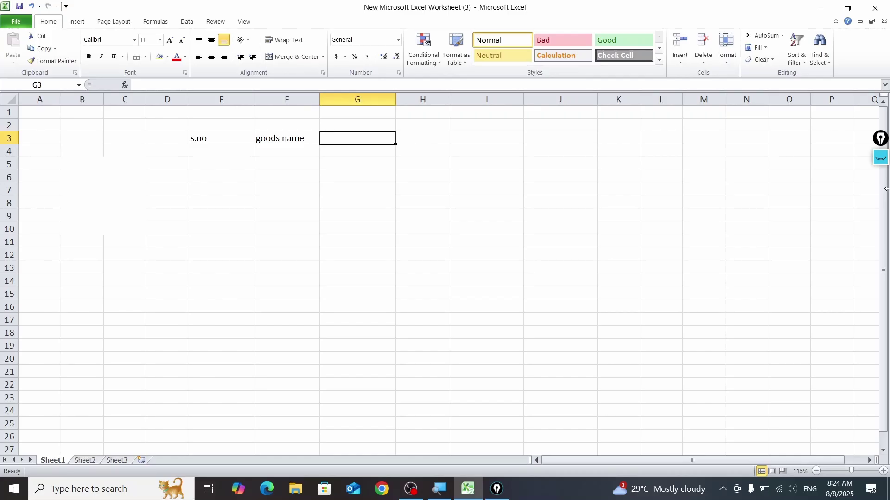
Step: Enter the headings "price" in cell G3 and "qty" in cell H3
{"action": "type", "text": "price"}
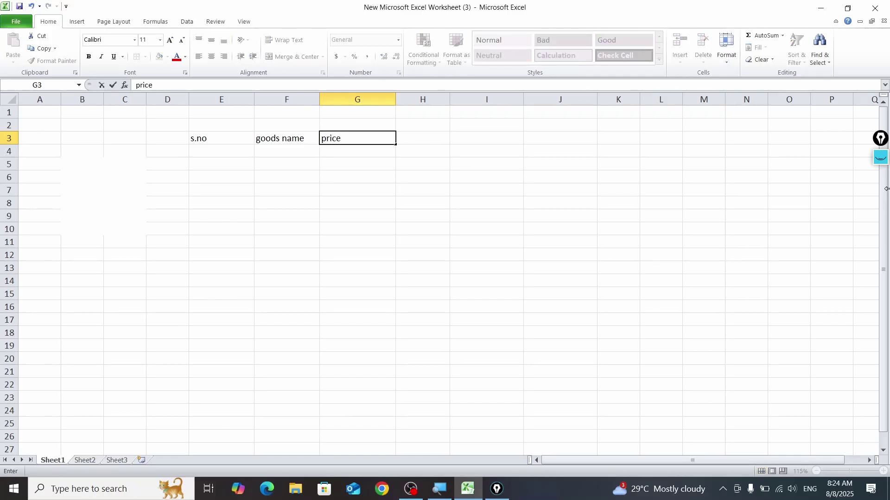
{"action": "key", "text": "Tab"}
{"action": "type", "text": "qty"}
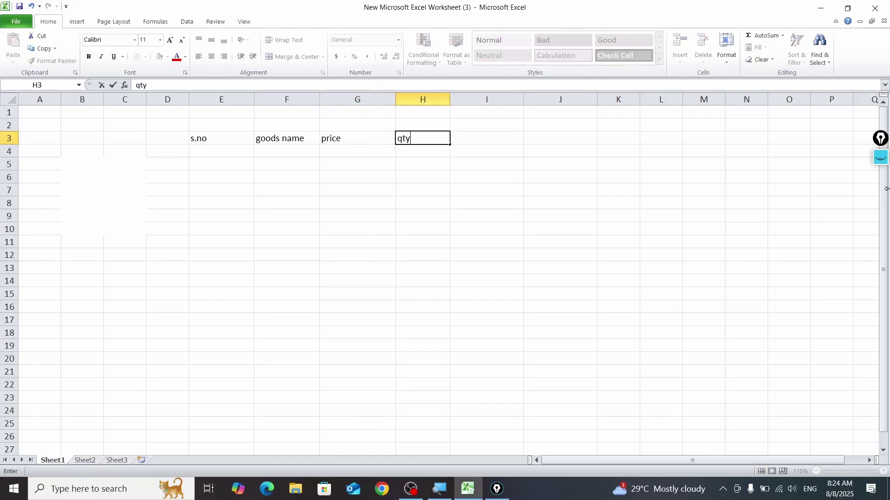
{"action": "key", "text": "Return"}
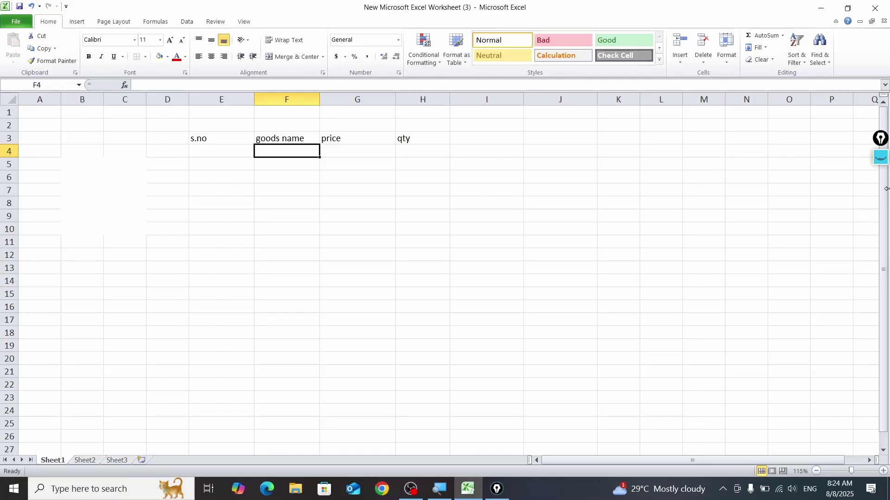
Step: Narrow column E to suit the serial number heading and widen column F for the goods names
{"action": "left_click_drag", "start_coordinate": [253, 102], "coordinate": [230, 102]}
{"action": "left_click", "coordinate": [217, 155]}
{"action": "left_click_drag", "start_coordinate": [293, 105], "coordinate": [321, 110]}
Step: Apply All Borders to the table range E3:H11 and deselect it
{"action": "left_click_drag", "start_coordinate": [215, 138], "coordinate": [438, 247]}
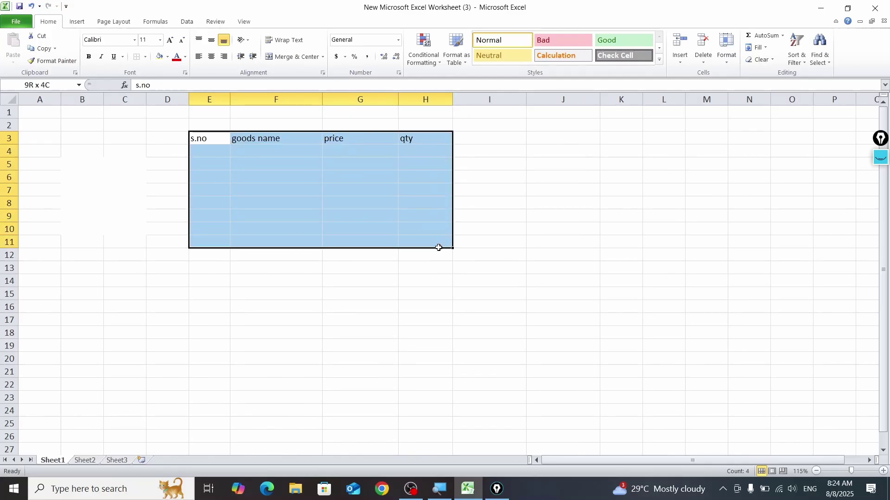
{"action": "left_click", "coordinate": [146, 57]}
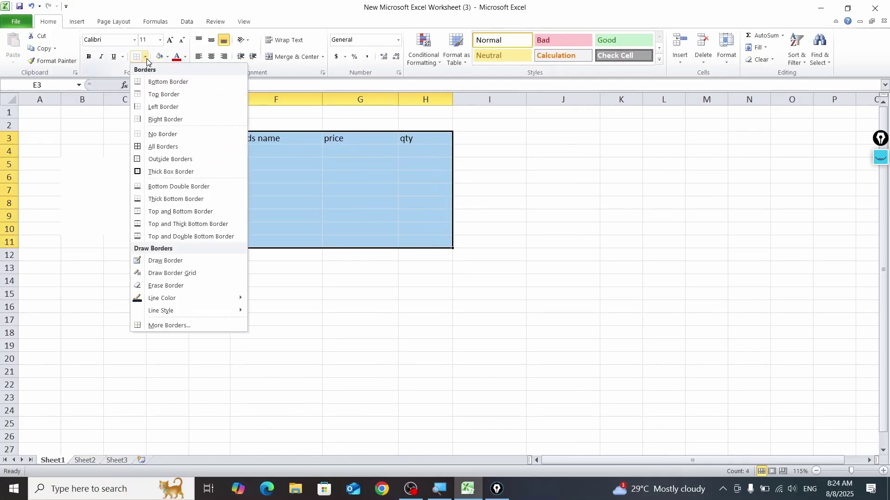
{"action": "left_click", "coordinate": [175, 147]}
{"action": "left_click", "coordinate": [338, 279]}
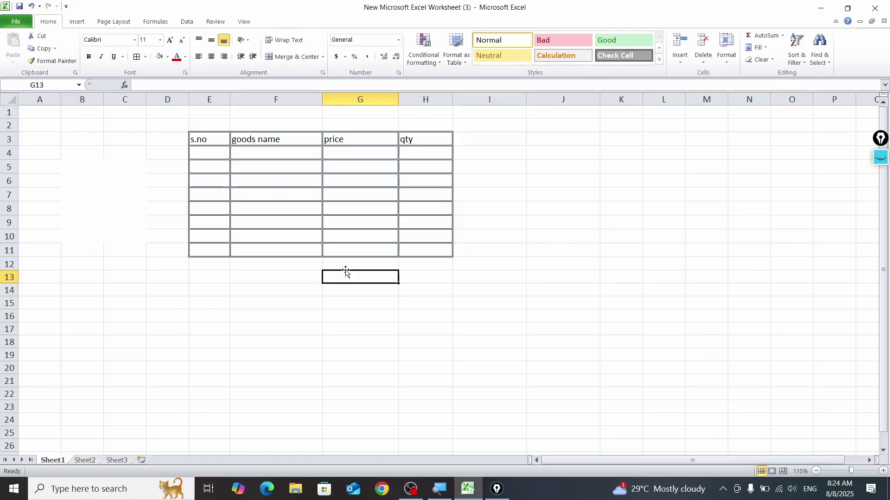
Step: Select row 3, outline the table's header cells with a rectangle from the screen annotation tool, and clear the annotation
{"action": "left_click_drag", "start_coordinate": [215, 139], "coordinate": [408, 140]}
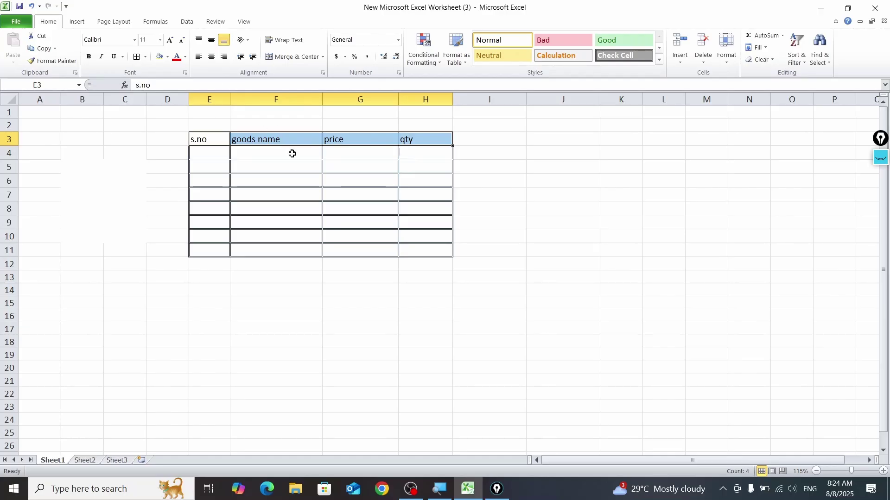
{"action": "left_click", "coordinate": [8, 139]}
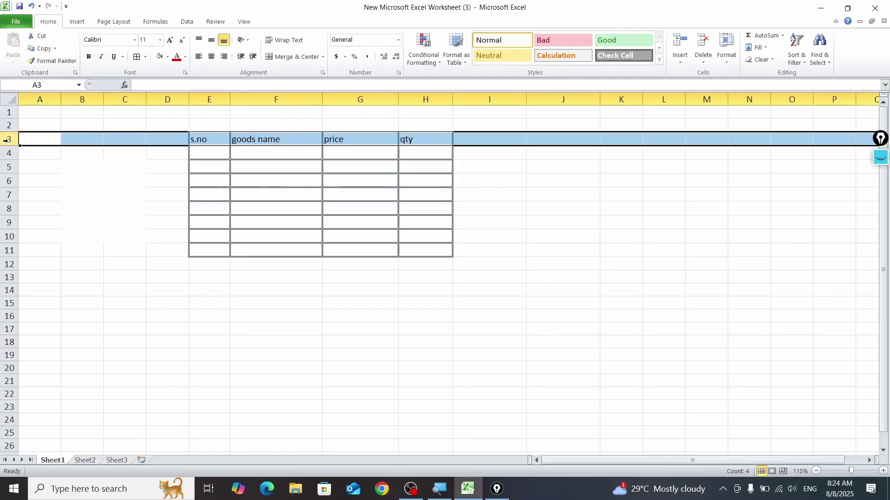
{"action": "left_click", "coordinate": [880, 165]}
{"action": "mouse_move", "coordinate": [880, 167]}
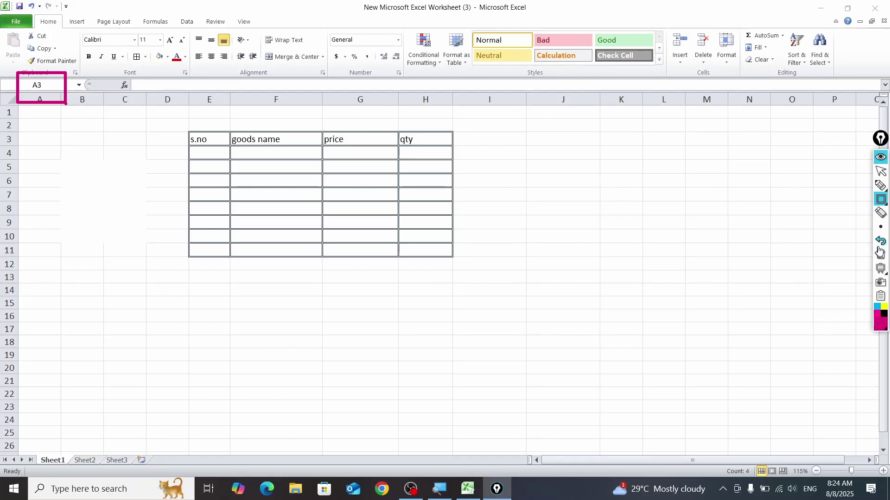
{"action": "mouse_move", "coordinate": [880, 200]}
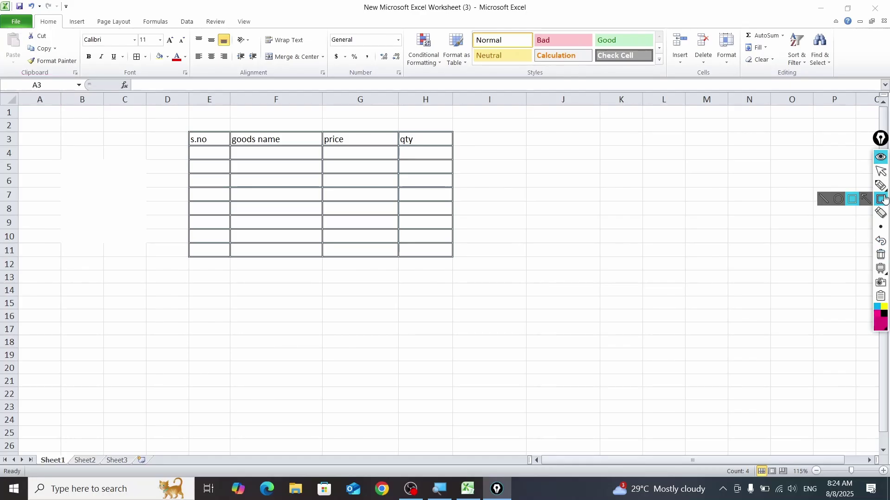
{"action": "left_click", "coordinate": [849, 200]}
{"action": "mouse_move", "coordinate": [171, 125]}
{"action": "left_mouse_down"}
{"action": "mouse_move", "coordinate": [364, 157]}
{"action": "mouse_move", "coordinate": [468, 152]}
{"action": "left_mouse_up"}
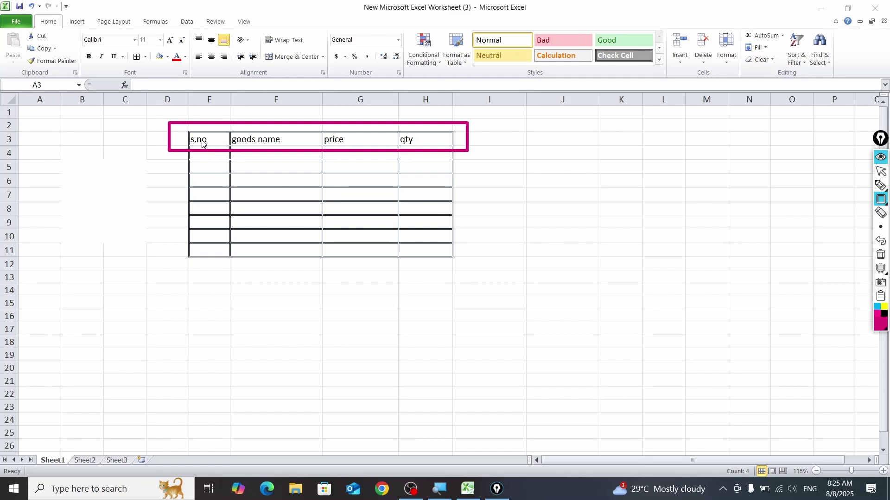
{"action": "key", "text": "Escape"}
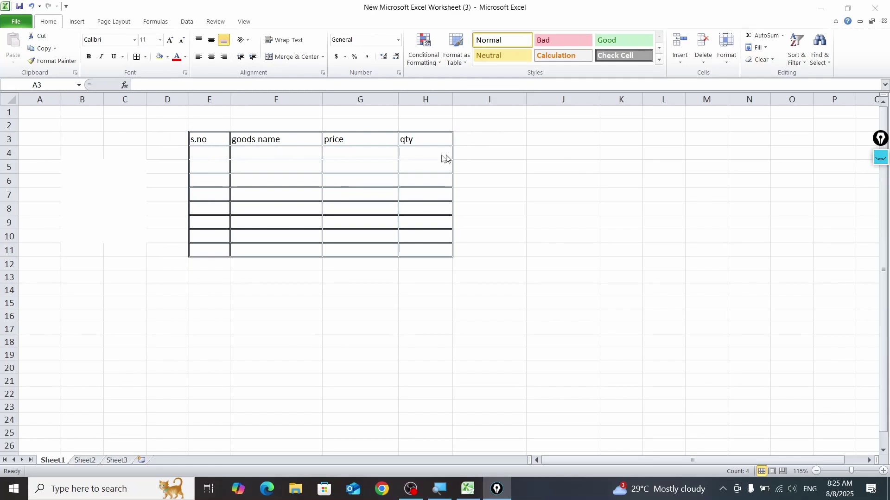
Step: Try center and middle alignment, and top and left alignment, on the headings in row 3
{"action": "key", "text": "shift+space"}
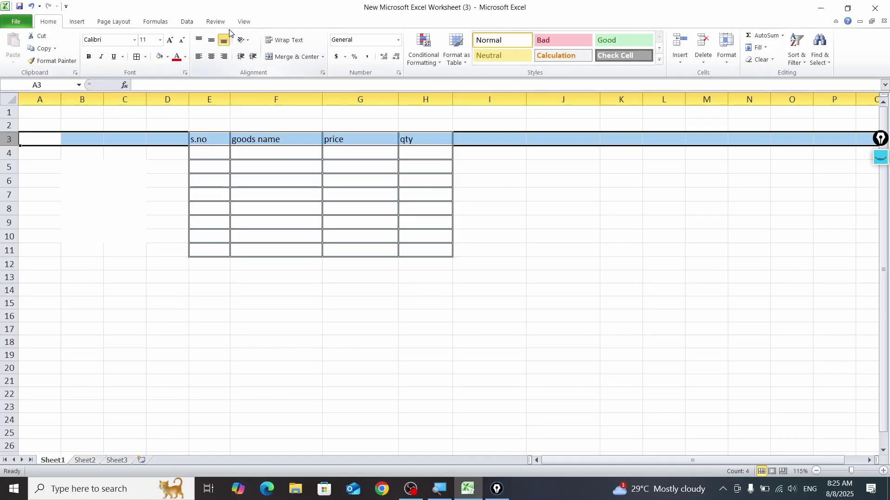
{"action": "left_click", "coordinate": [212, 57]}
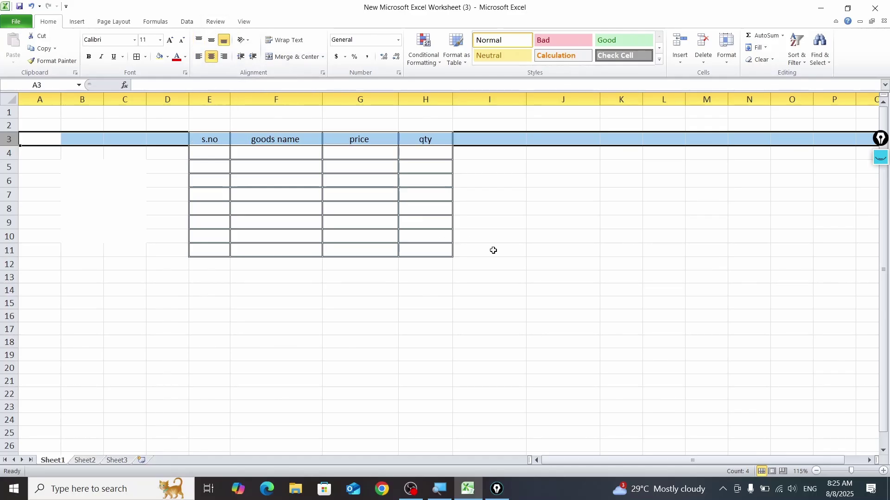
{"action": "left_click", "coordinate": [211, 41]}
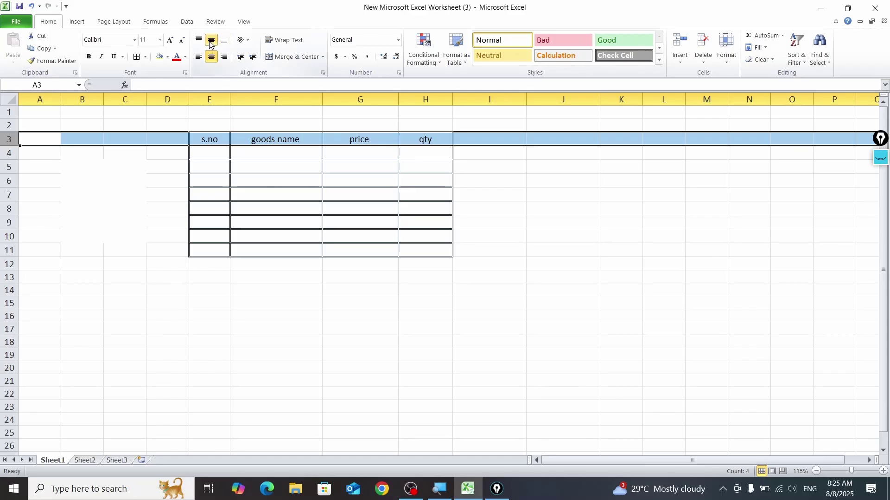
{"action": "left_click", "coordinate": [199, 40]}
{"action": "left_click", "coordinate": [199, 57]}
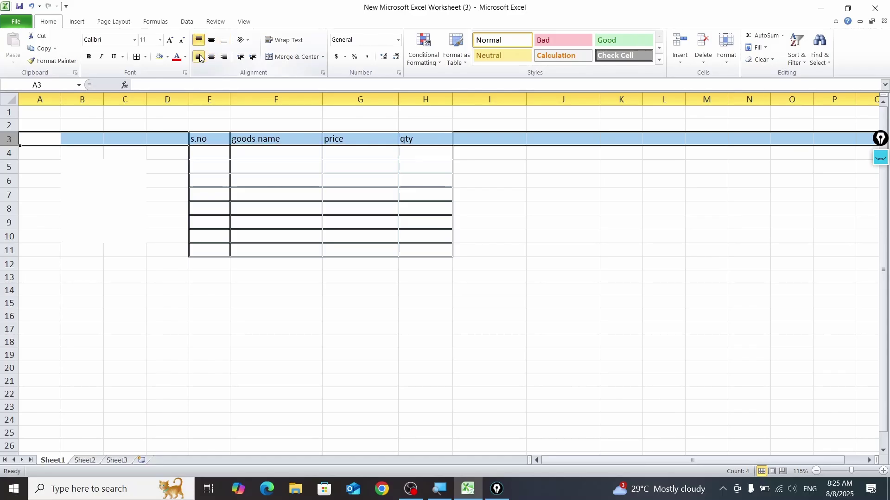
Step: Align the row 3 headings to the right horizontally and to the bottom vertically
{"action": "left_click", "coordinate": [223, 57]}
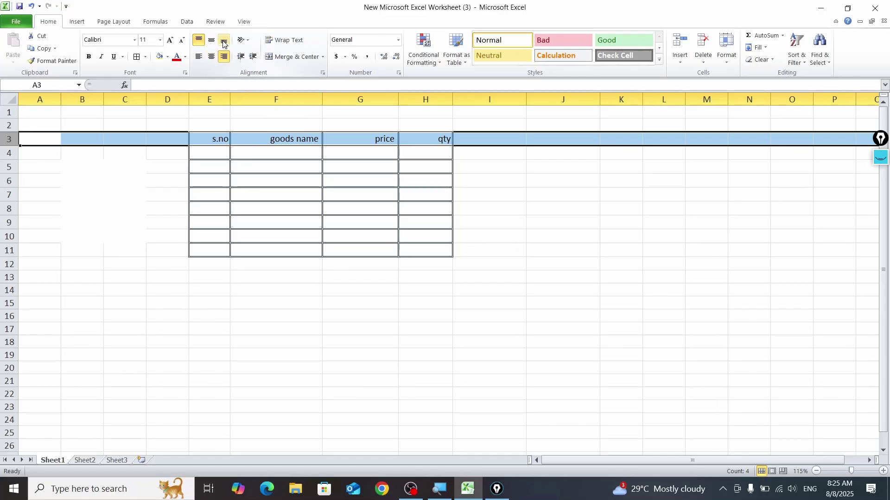
{"action": "left_click", "coordinate": [224, 42]}
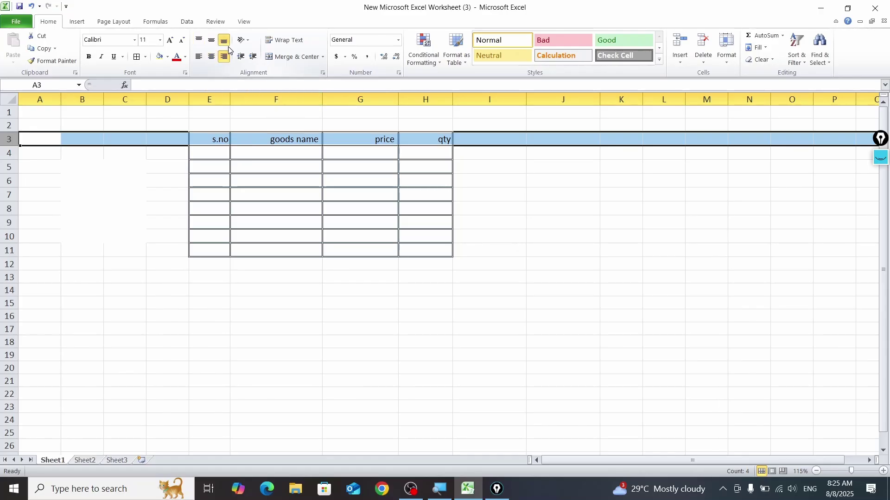
Step: Center the row 3 headings horizontally, align them to the middle vertically, and deselect the row
{"action": "left_click", "coordinate": [213, 57]}
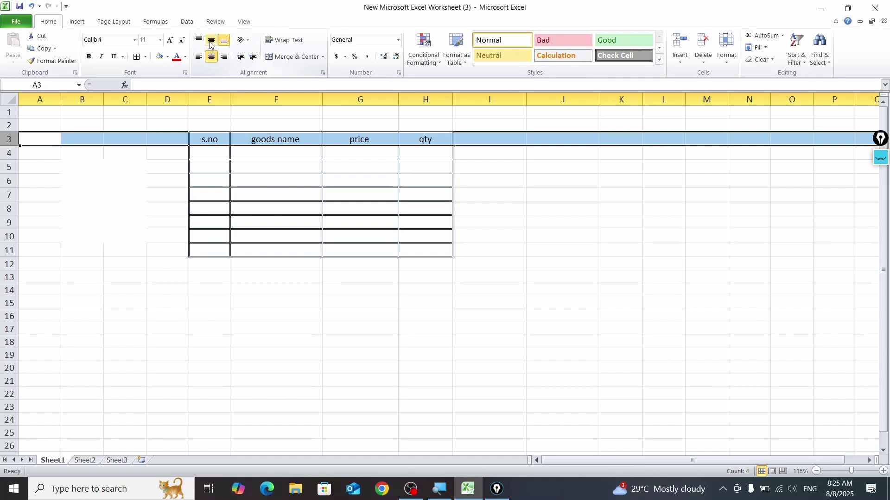
{"action": "left_click", "coordinate": [212, 41]}
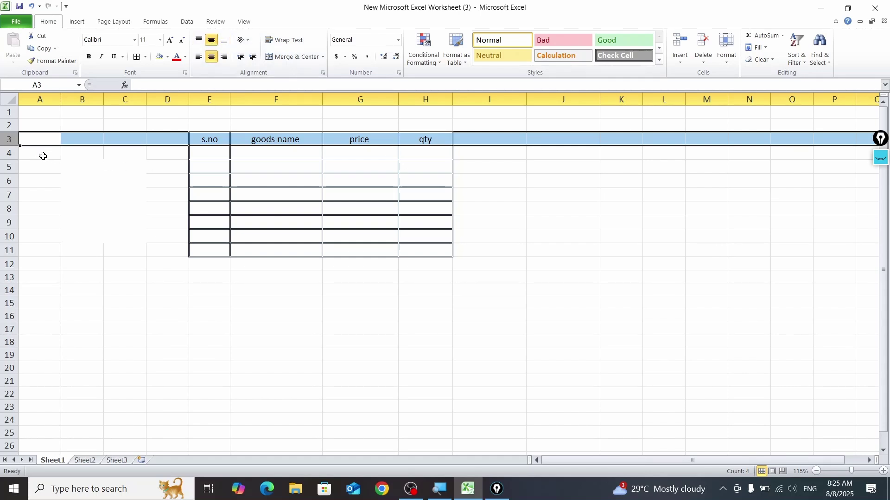
{"action": "left_click", "coordinate": [355, 328]}
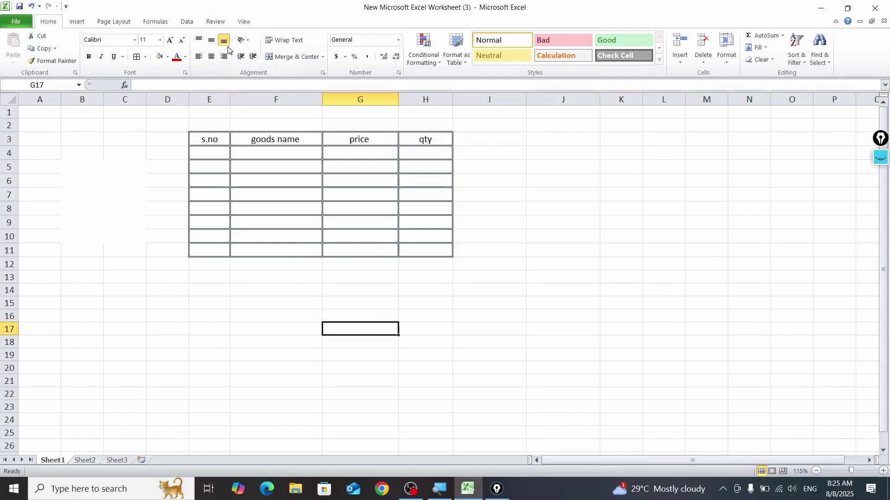
Step: Make the table headings in E3:H3 bold
{"action": "left_click_drag", "start_coordinate": [208, 140], "coordinate": [425, 140]}
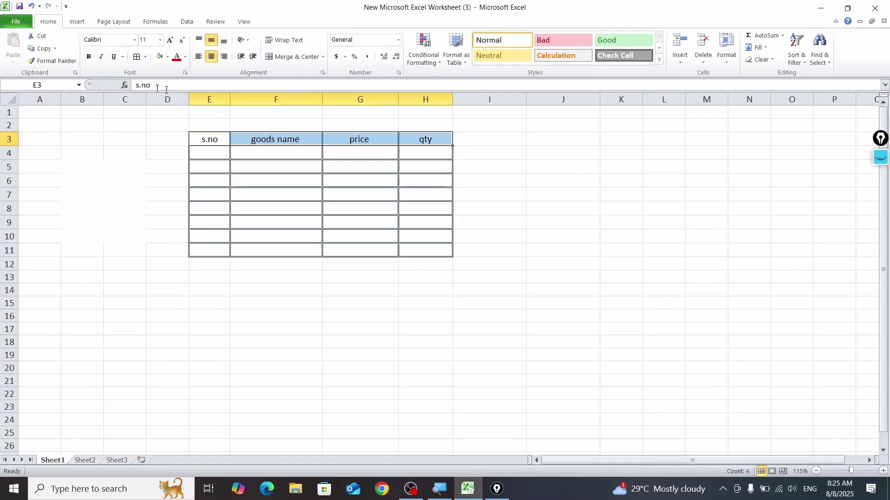
{"action": "left_click", "coordinate": [88, 59]}
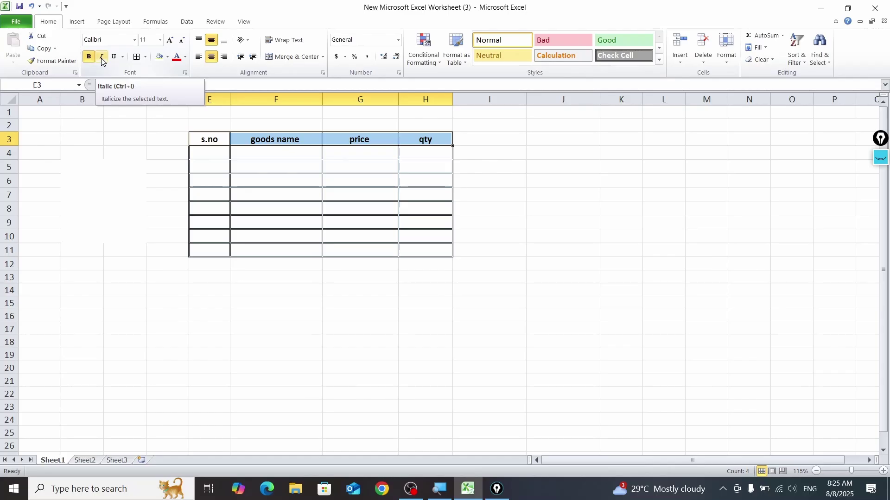
Step: Try italic formatting on the headings in E3:H3, toggling it on and off
{"action": "left_click", "coordinate": [102, 58]}
{"action": "left_click", "coordinate": [102, 58]}
{"action": "left_click", "coordinate": [102, 58]}
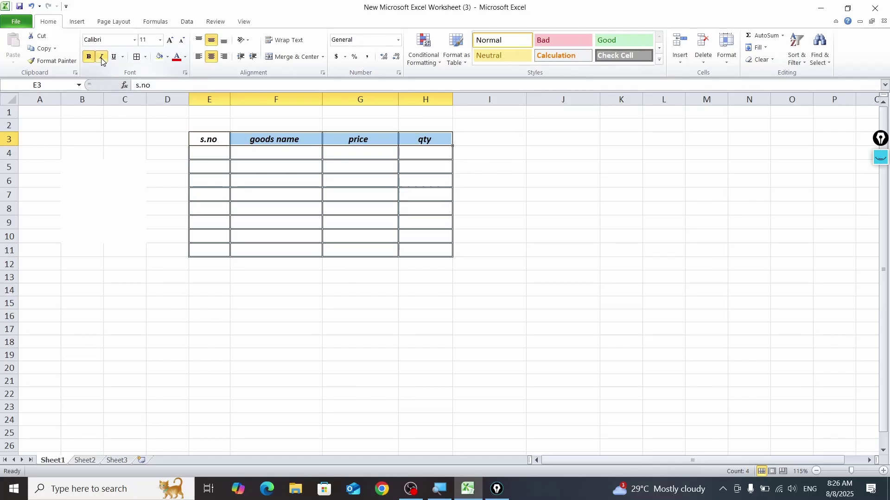
{"action": "left_click", "coordinate": [102, 58]}
{"action": "left_click", "coordinate": [102, 58]}
{"action": "left_click", "coordinate": [102, 59]}
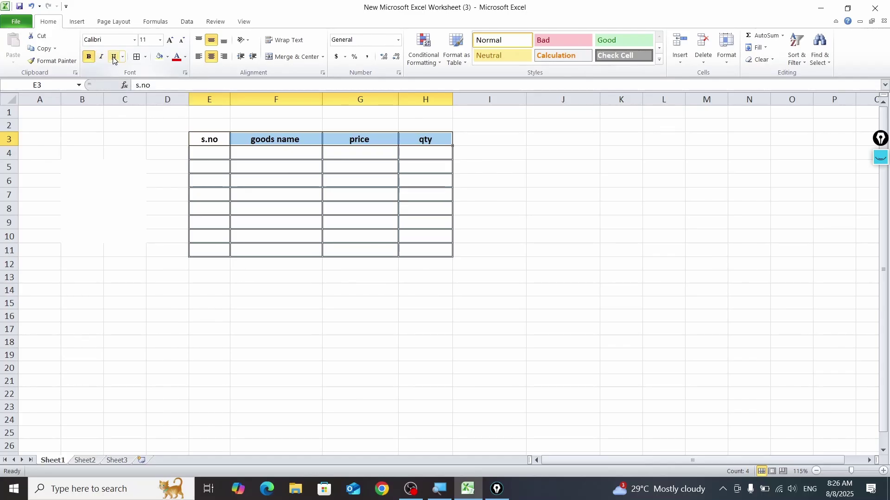
Step: Try underlining the headings in E3:H3, toggling the underline on and off, and reselect those cells
{"action": "left_click", "coordinate": [114, 59]}
{"action": "left_click", "coordinate": [113, 59]}
{"action": "left_click", "coordinate": [114, 58]}
{"action": "left_click", "coordinate": [114, 58]}
{"action": "left_click", "coordinate": [114, 58]}
{"action": "left_click", "coordinate": [114, 58]}
{"action": "left_click_drag", "start_coordinate": [215, 141], "coordinate": [421, 139]}
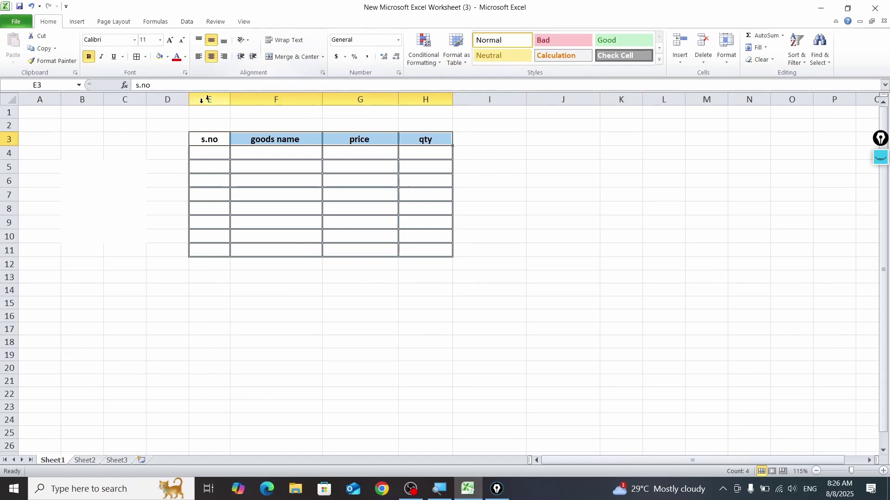
Step: Enter 1 as the first serial number in cell E4
{"action": "left_click", "coordinate": [219, 153]}
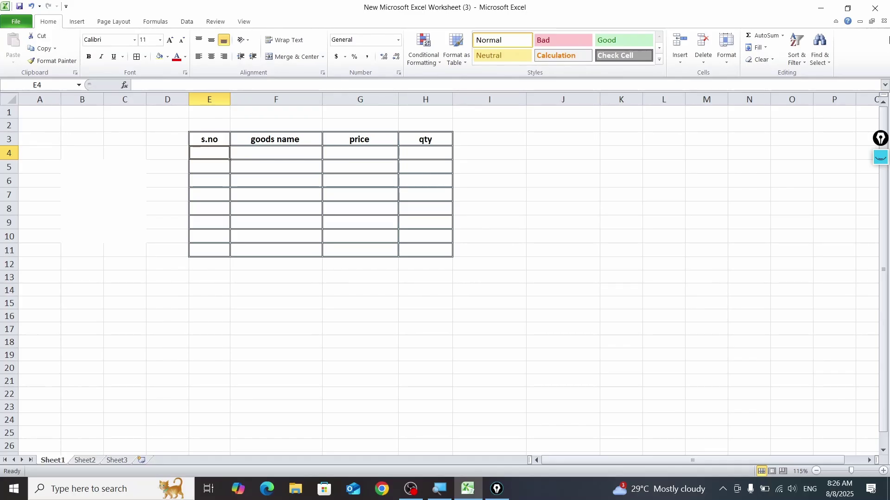
{"action": "type", "text": "1"}
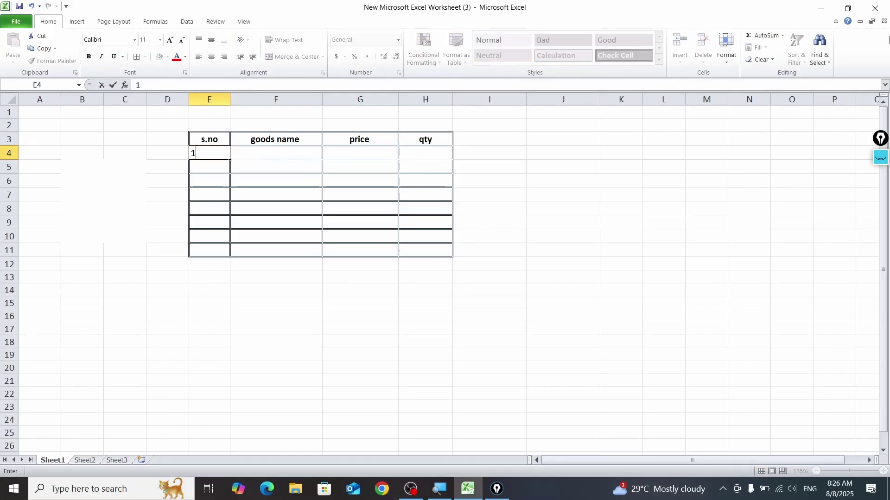
Step: Number the s.no column 1 to 8 in E4:E11 by filling the series from 1 and 2, and centre the numbers
{"action": "key", "text": "Return"}
{"action": "type", "text": "2"}
{"action": "key", "text": "Return"}
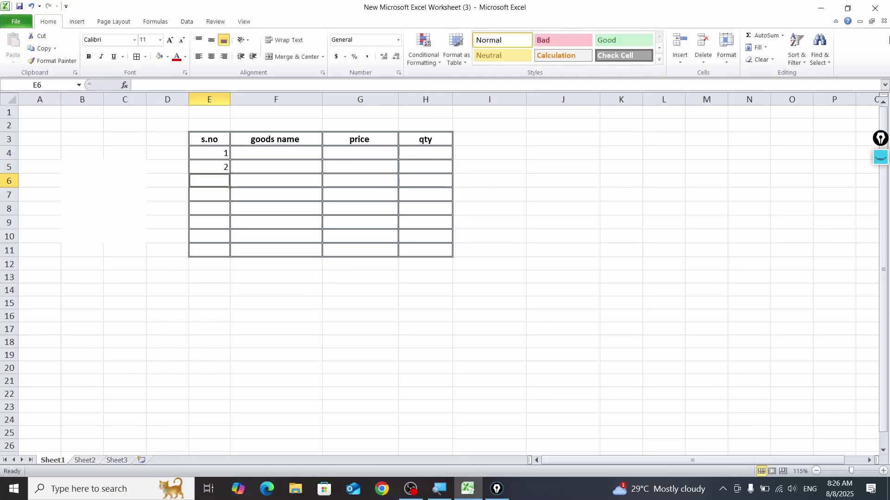
{"action": "left_click_drag", "start_coordinate": [216, 153], "coordinate": [229, 171]}
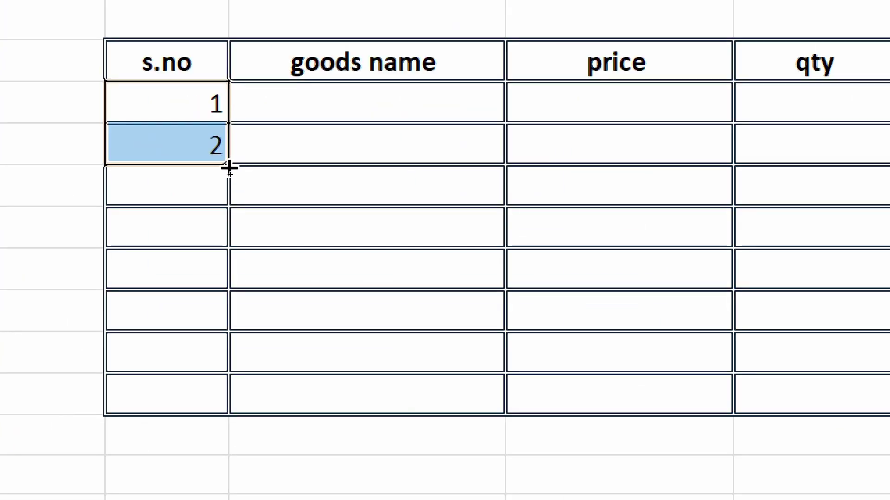
{"action": "left_click_drag", "start_coordinate": [229, 168], "coordinate": [232, 415]}
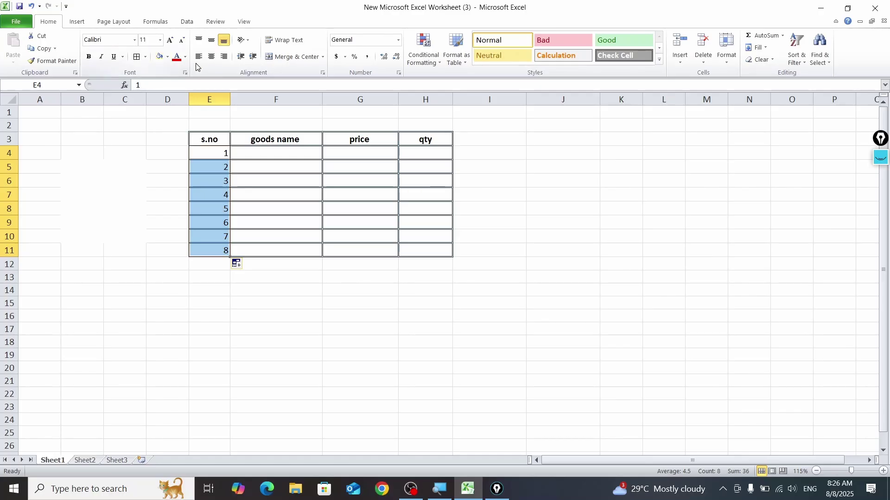
{"action": "left_click", "coordinate": [210, 59]}
{"action": "left_click", "coordinate": [193, 280]}
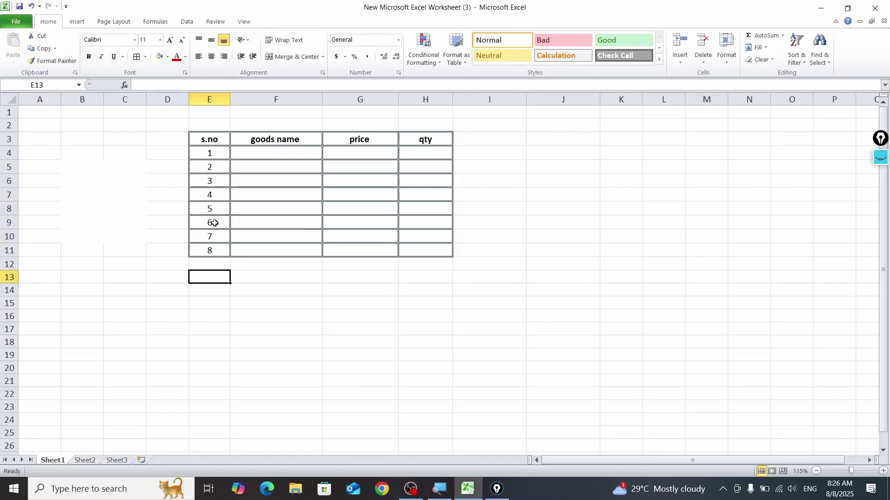
{"action": "left_click_drag", "start_coordinate": [69, 155], "coordinate": [139, 248]}
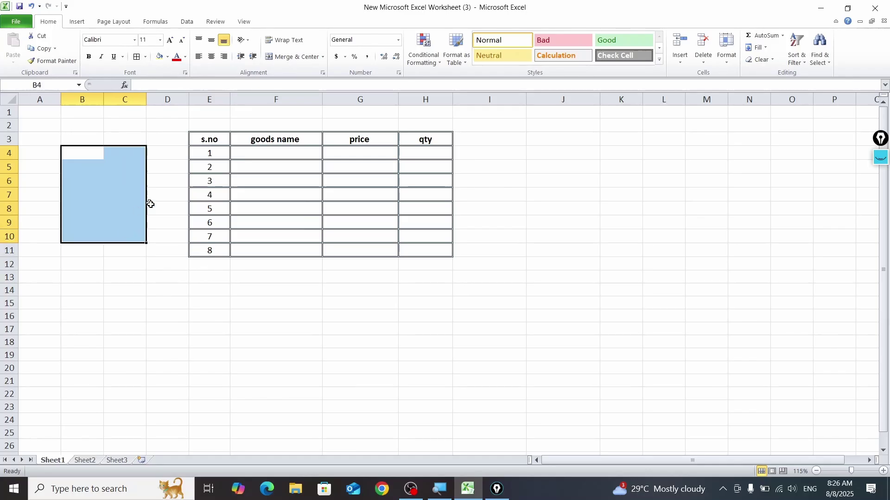
{"action": "left_click", "coordinate": [198, 299]}
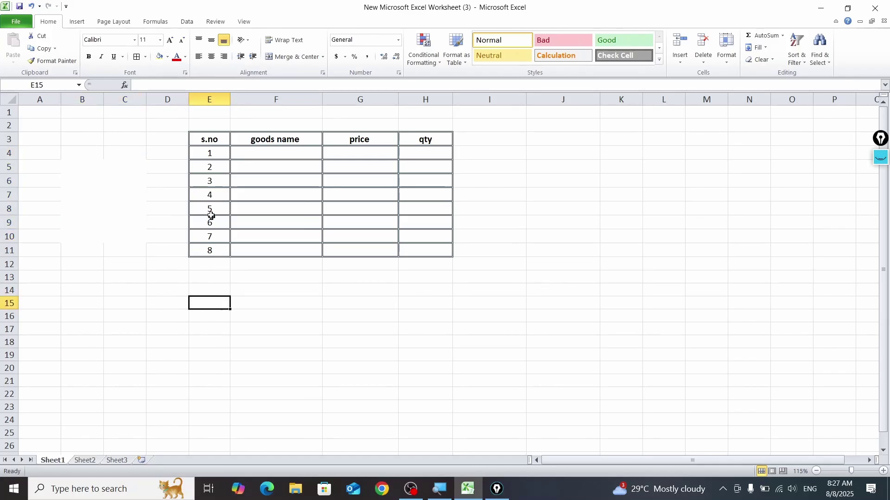
{"action": "left_click_drag", "start_coordinate": [212, 213], "coordinate": [233, 254]}
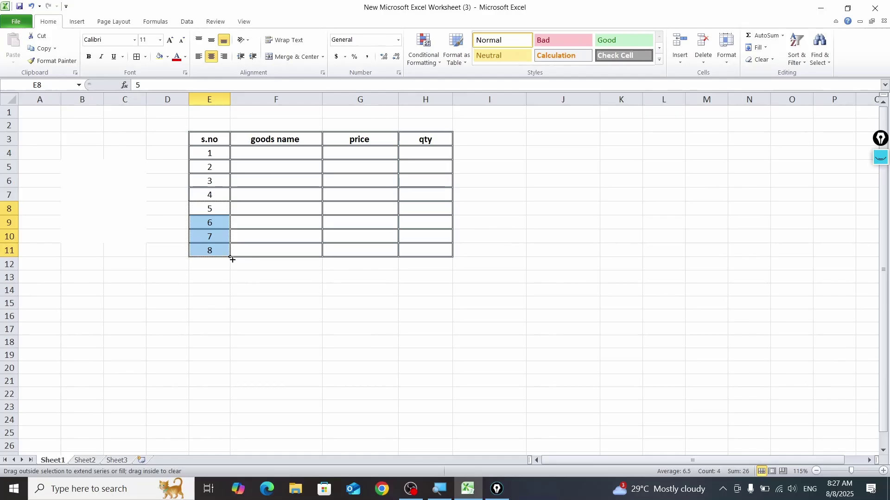
{"action": "left_click", "coordinate": [268, 288]}
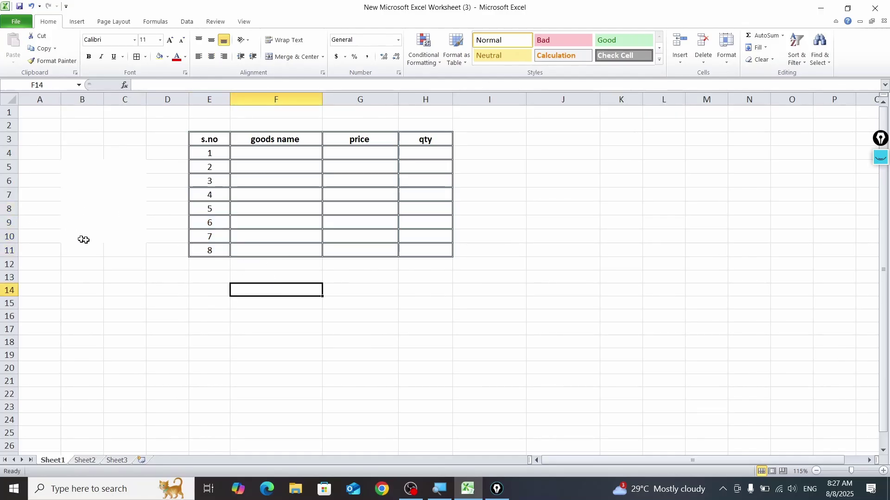
Step: Extend the table from its last row down to row 14 as a filled series, and widen the goods name, price and qty columns
{"action": "left_click_drag", "start_coordinate": [208, 253], "coordinate": [460, 295]}
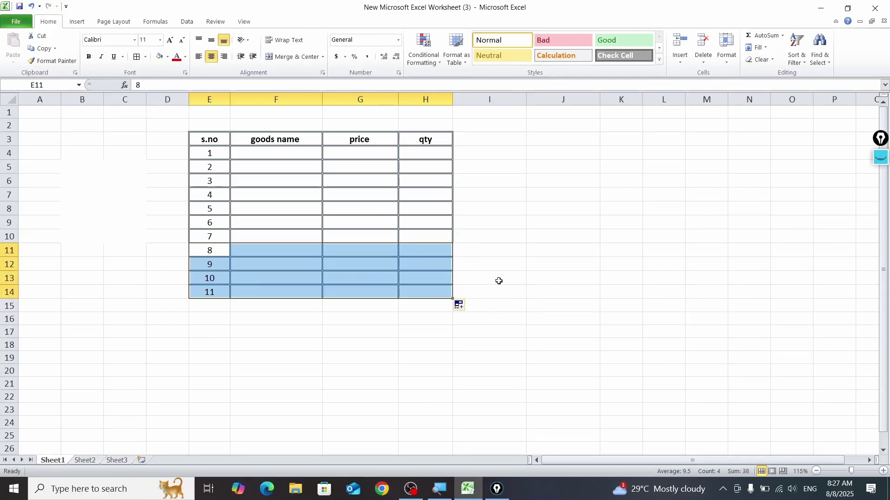
{"action": "left_click", "coordinate": [461, 307]}
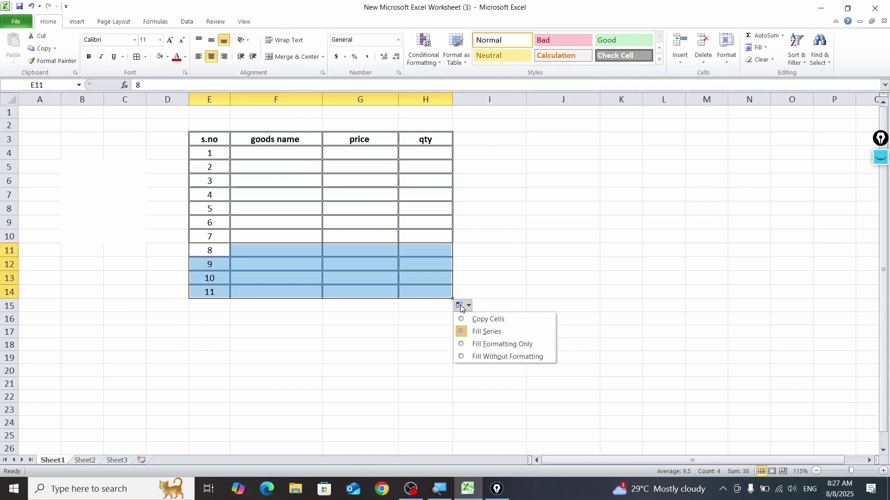
{"action": "left_click", "coordinate": [216, 361]}
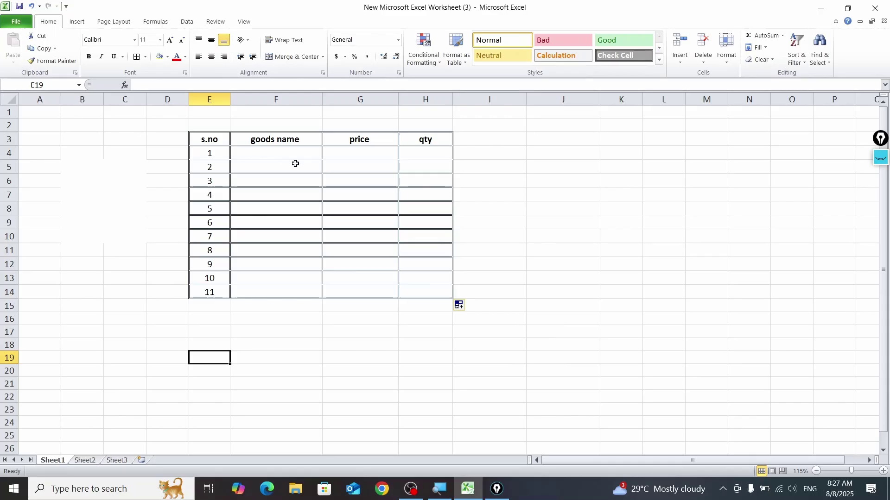
{"action": "left_click_drag", "start_coordinate": [323, 99], "coordinate": [335, 98]}
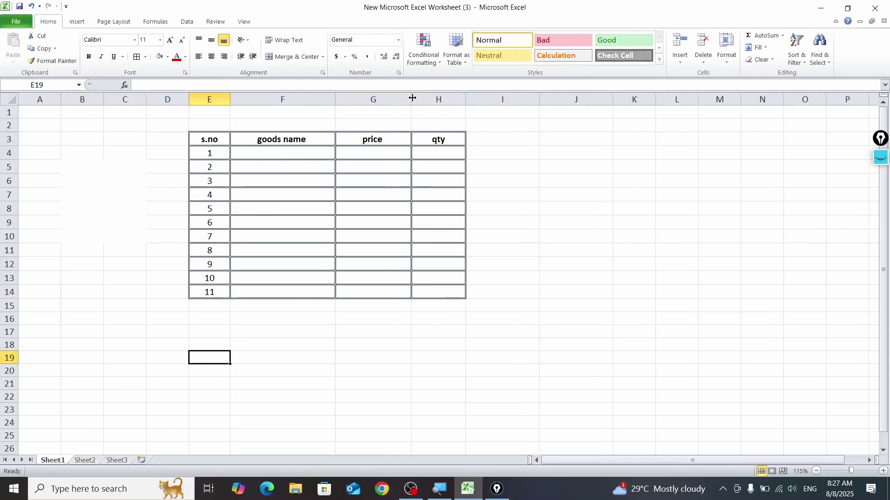
{"action": "left_click_drag", "start_coordinate": [412, 99], "coordinate": [482, 95]}
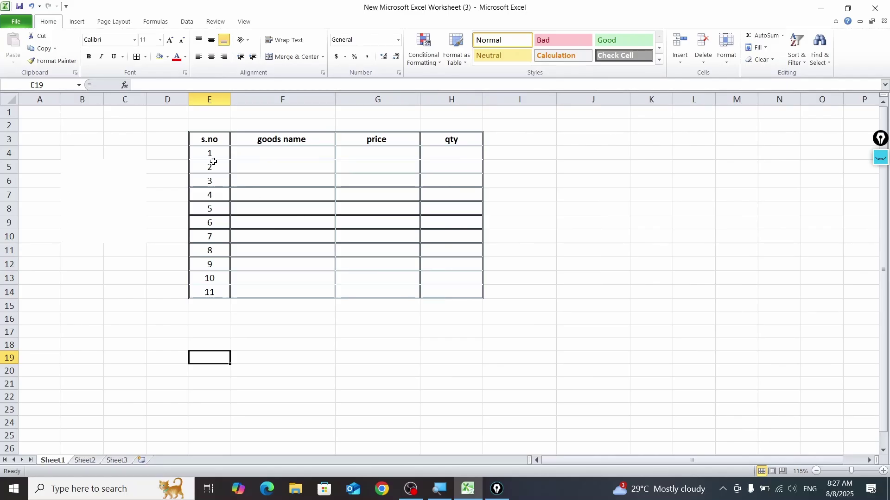
Step: Enter the values 1, 2 and 3 in cells J3 to J5
{"action": "left_click", "coordinate": [615, 139]}
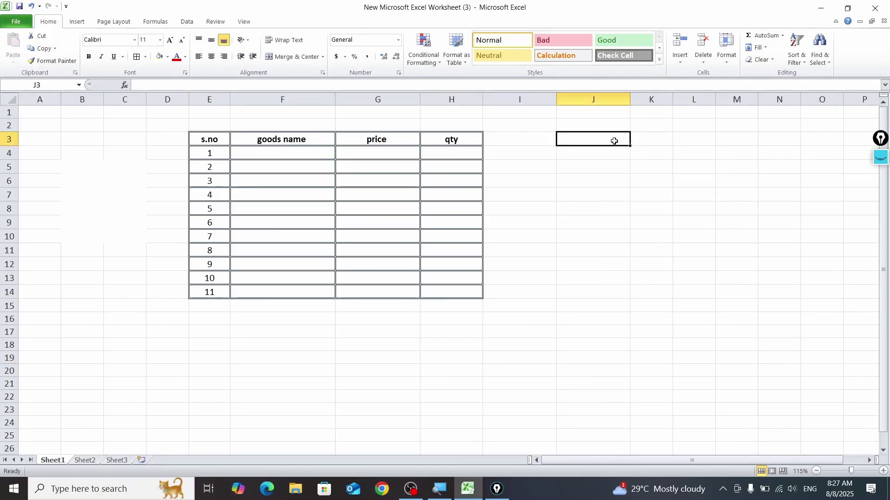
{"action": "type", "text": "1"}
{"action": "key", "text": "Return"}
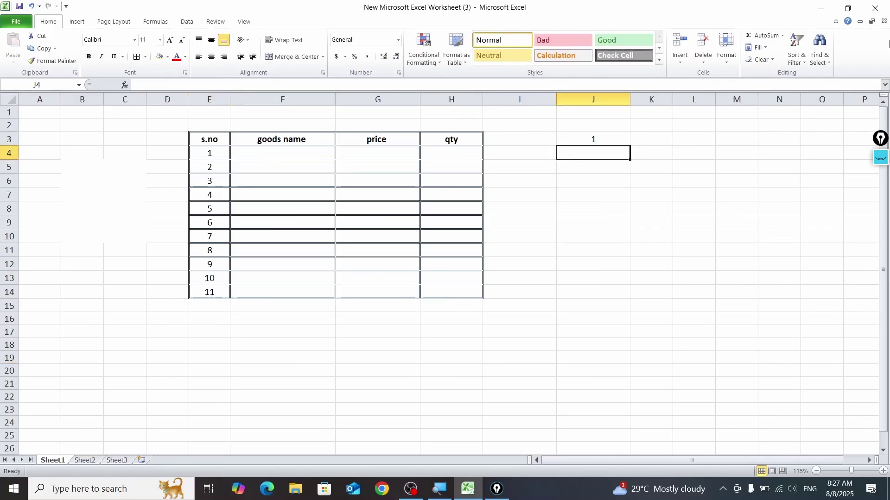
{"action": "type", "text": "2"}
{"action": "key", "text": "Return"}
{"action": "type", "text": "3"}
{"action": "key", "text": "Return"}
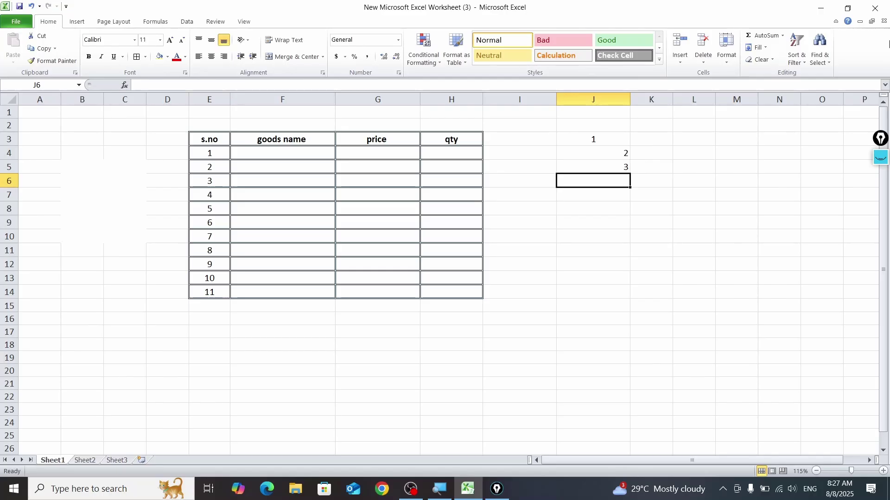
Step: Try a linear column series fill from J6 with step value 1 and stop value 10, and clear the numbers in J3:J9
{"action": "left_click", "coordinate": [765, 48]}
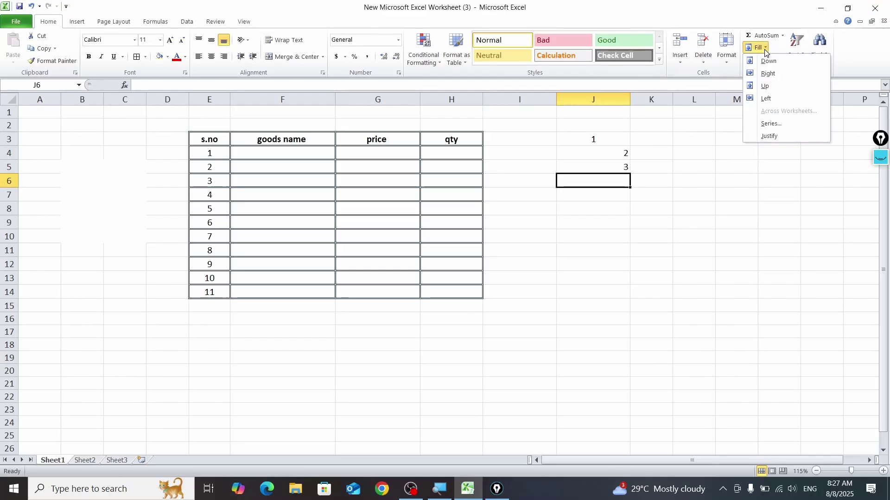
{"action": "left_click", "coordinate": [772, 124]}
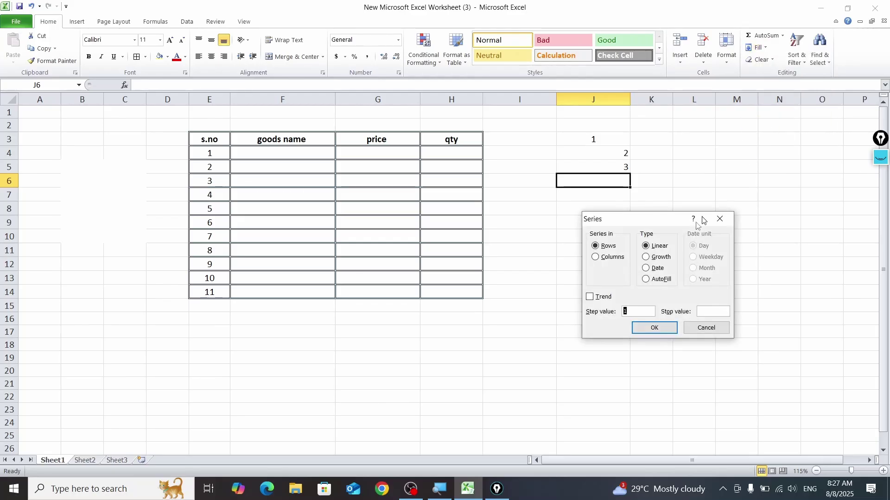
{"action": "left_click_drag", "start_coordinate": [644, 220], "coordinate": [764, 155]}
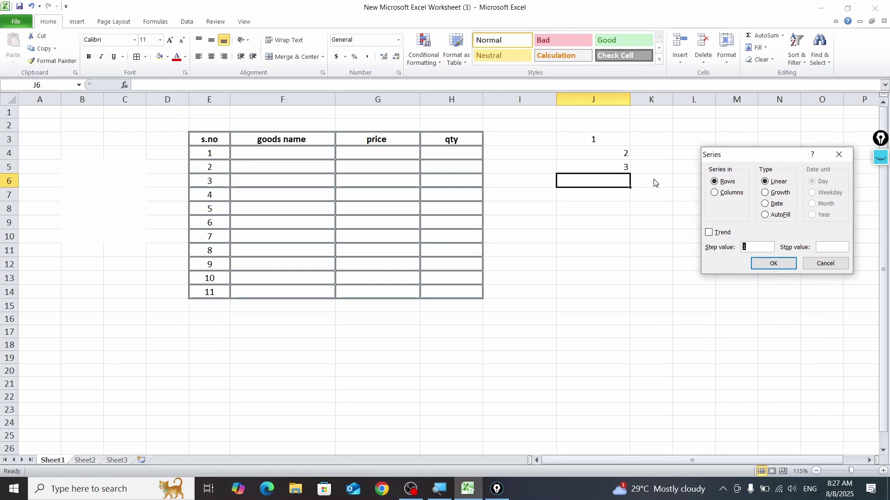
{"action": "left_click", "coordinate": [715, 193]}
{"action": "left_click", "coordinate": [772, 263]}
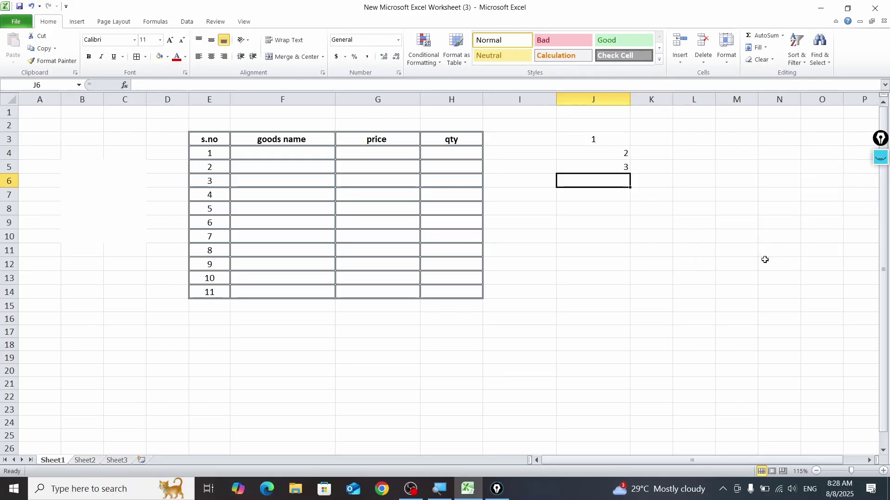
{"action": "left_click_drag", "start_coordinate": [599, 137], "coordinate": [614, 222]}
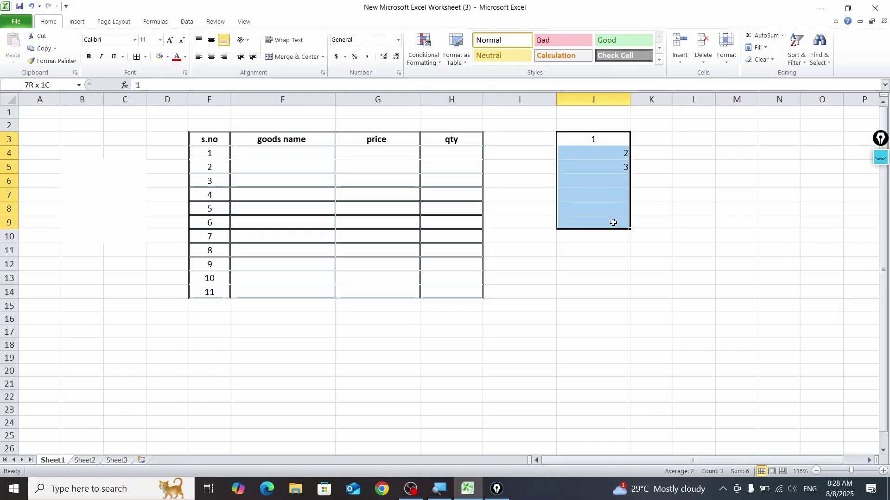
{"action": "key", "text": "Delete"}
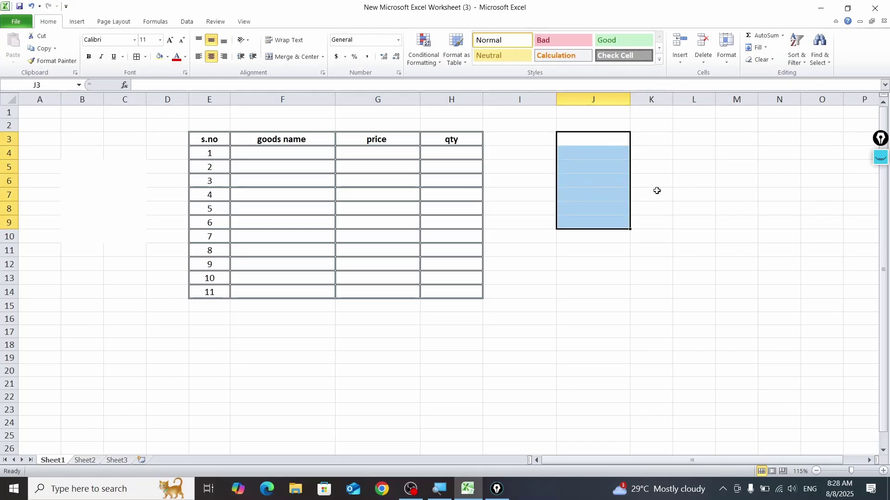
Step: Try to fill the empty range J3:J14 with a linear column series, leaving the Trend option off
{"action": "left_click_drag", "start_coordinate": [598, 139], "coordinate": [616, 298]}
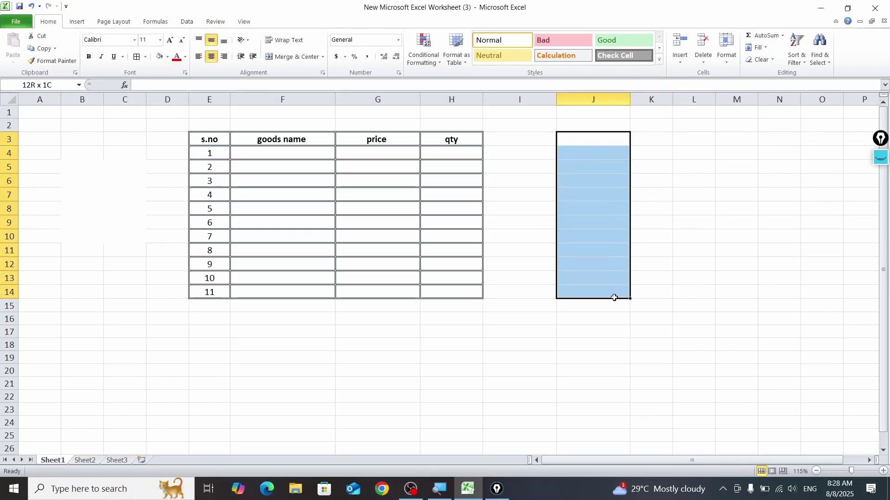
{"action": "left_click", "coordinate": [760, 48]}
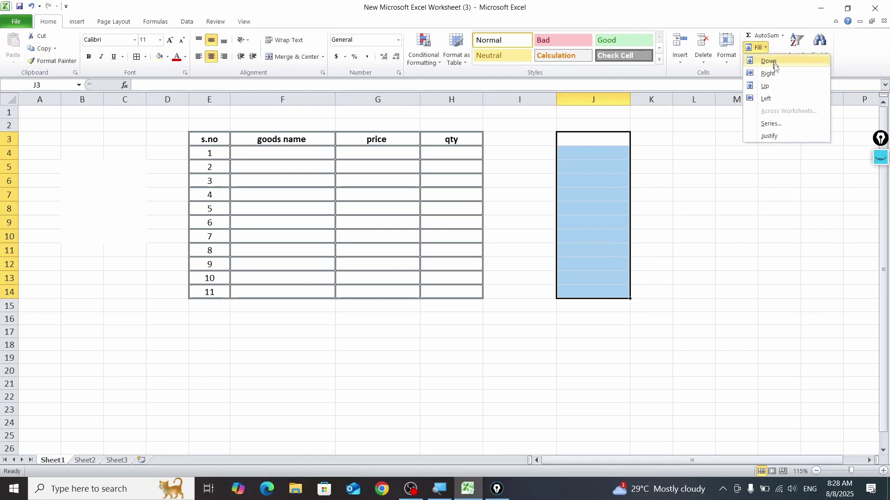
{"action": "left_click", "coordinate": [772, 124]}
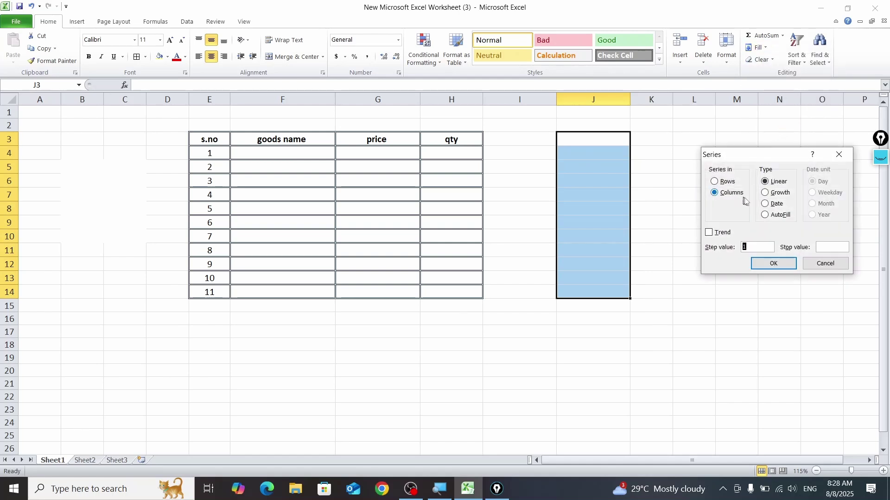
{"action": "left_click", "coordinate": [715, 235]}
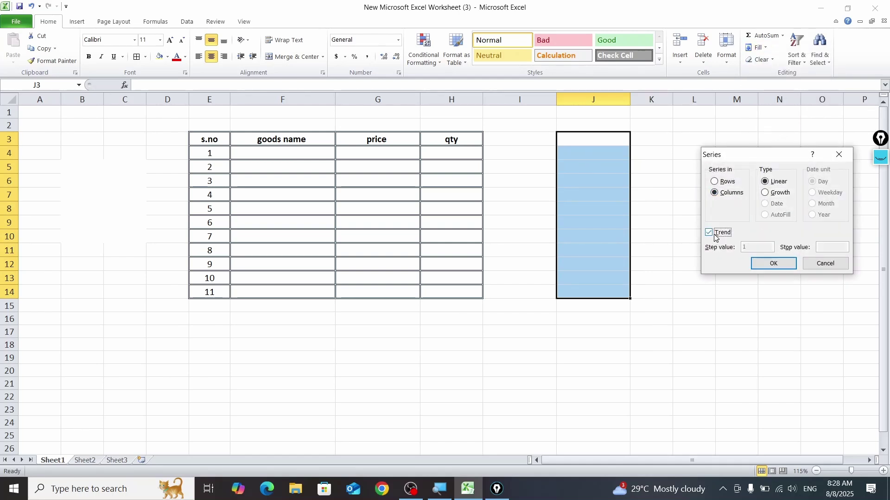
{"action": "left_click", "coordinate": [715, 235]}
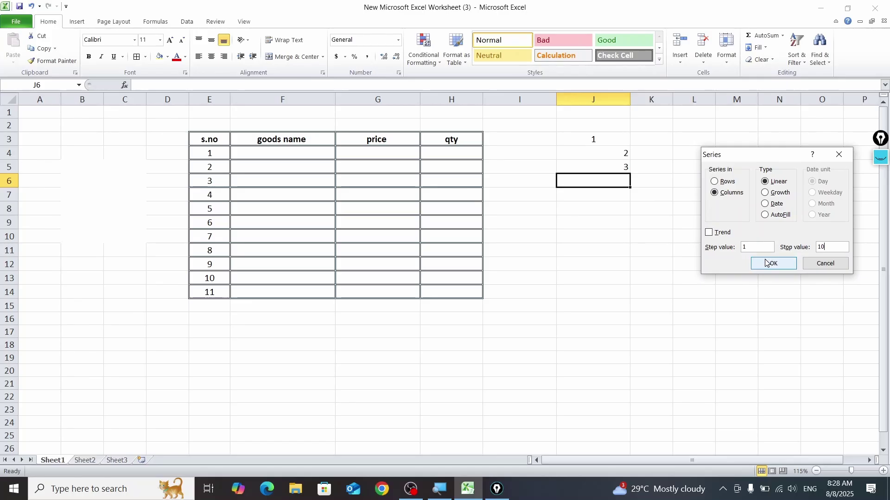
{"action": "left_click", "coordinate": [765, 263]}
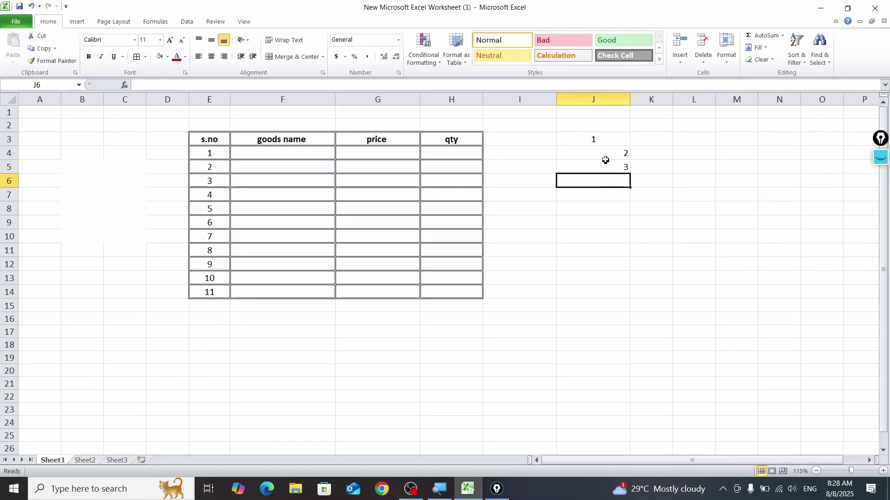
Step: Clear the numbers in J3:J9 and enter 1 in J3 as the only starting value
{"action": "left_click_drag", "start_coordinate": [601, 139], "coordinate": [612, 222]}
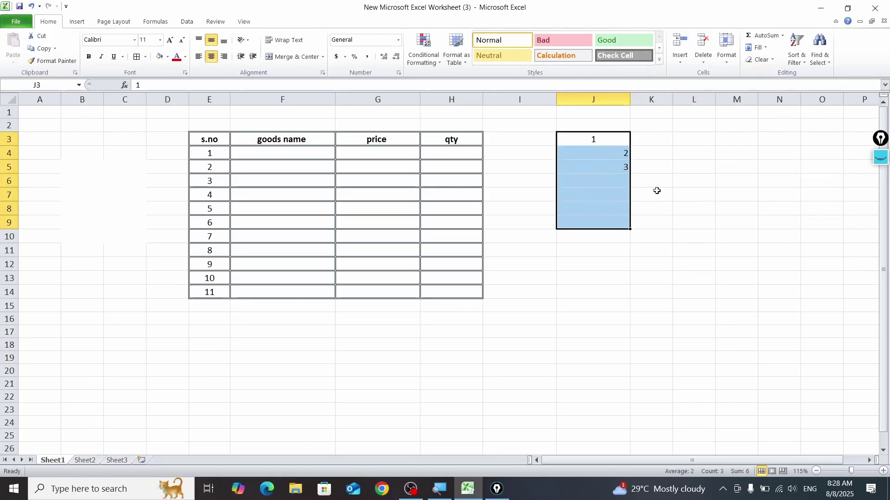
{"action": "key", "text": "Delete"}
{"action": "left_click", "coordinate": [602, 139]}
{"action": "type", "text": "1"}
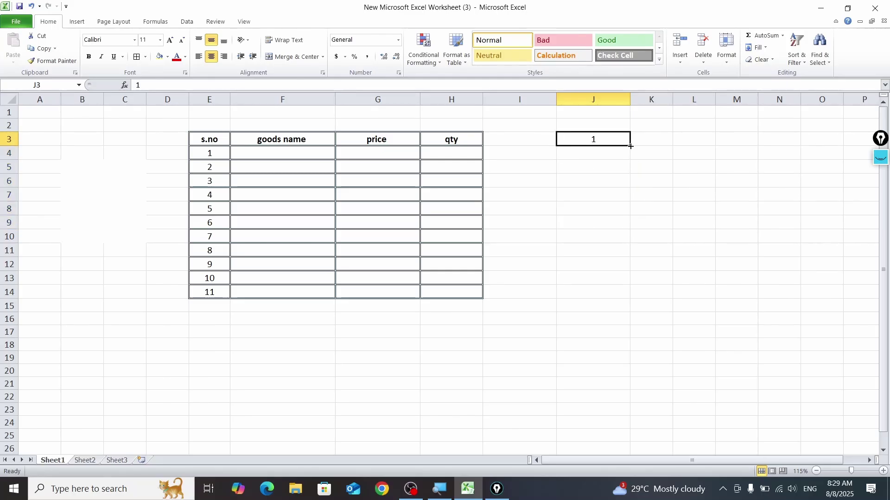
Step: Fill J3:J14 with a linear column series from the 1 in J3, using step value 1 and stop value 10
{"action": "left_click_drag", "start_coordinate": [627, 145], "coordinate": [617, 293]}
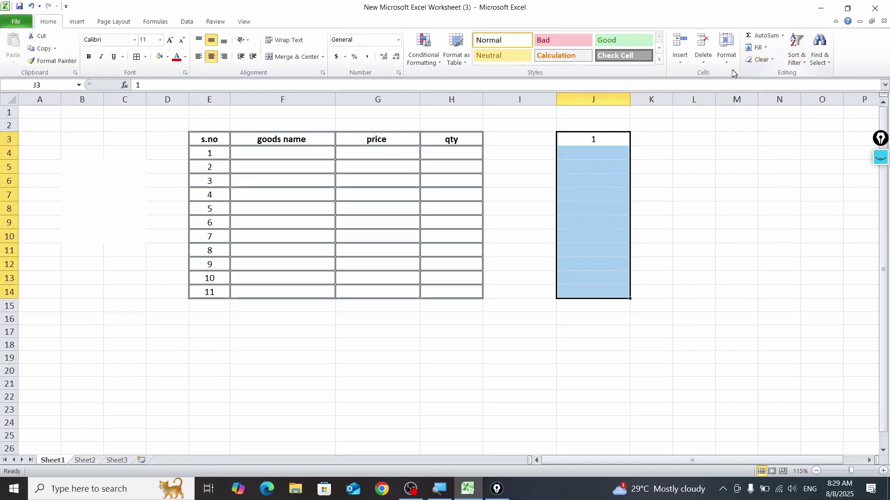
{"action": "left_click", "coordinate": [759, 48]}
{"action": "left_click", "coordinate": [783, 130]}
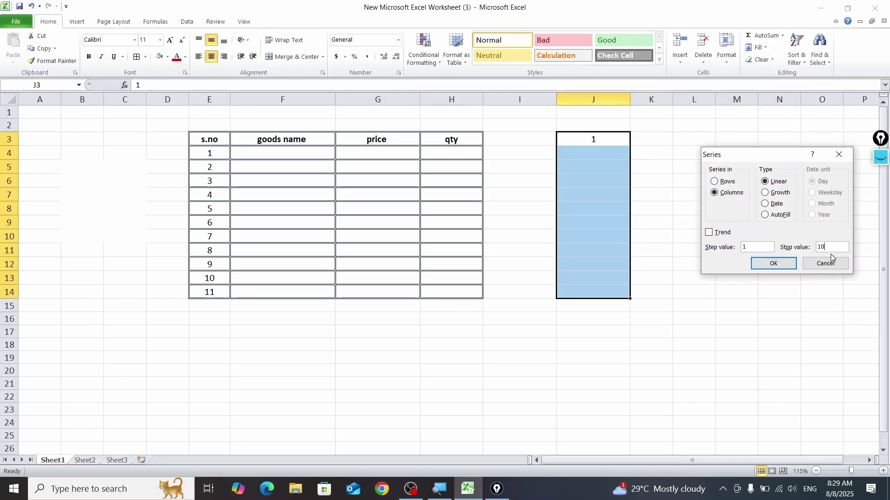
{"action": "type", "text": "10"}
{"action": "left_click", "coordinate": [775, 263]}
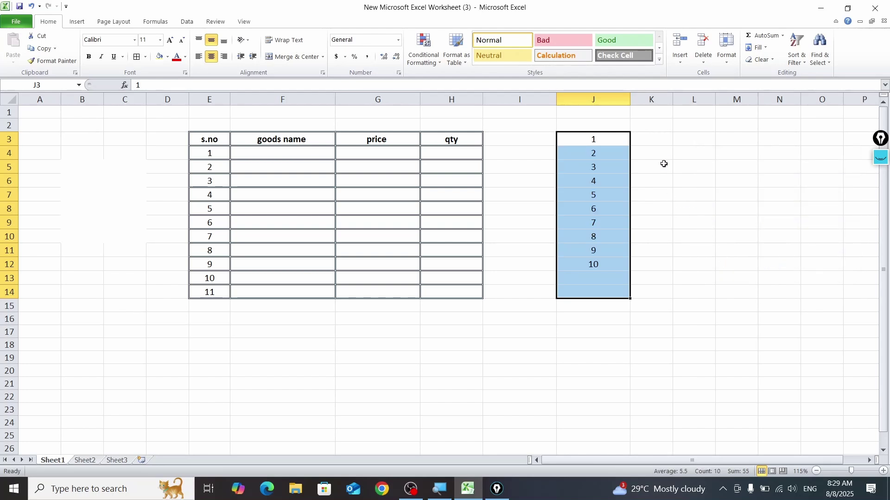
Step: Delete the filled number series from J3:J12
{"action": "left_click_drag", "start_coordinate": [614, 139], "coordinate": [619, 260]}
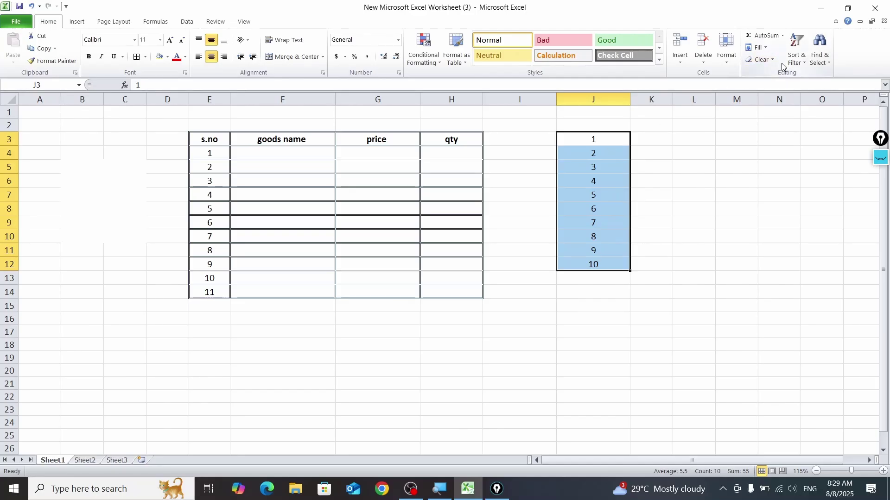
{"action": "left_click_drag", "start_coordinate": [616, 142], "coordinate": [622, 262]}
{"action": "key", "text": "Delete"}
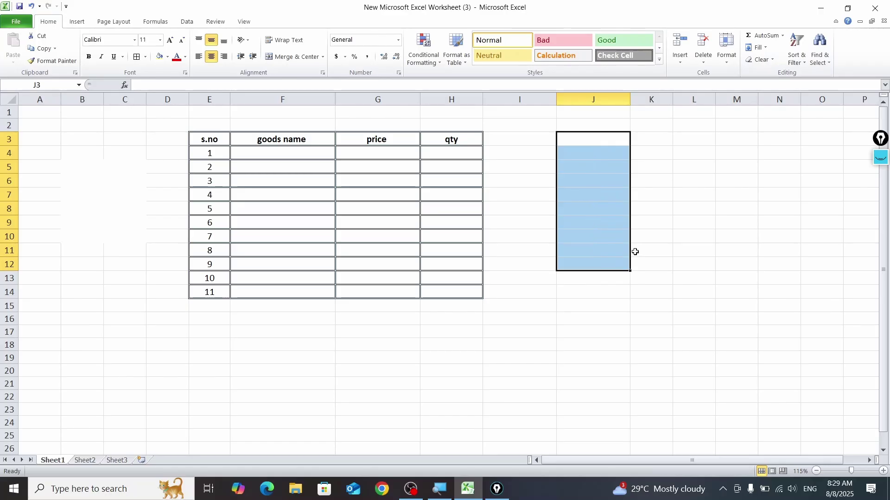
Step: Enter 2 in J3 and fill row 3 from it with a linear series using step value 2, ending at 20
{"action": "left_click", "coordinate": [604, 142]}
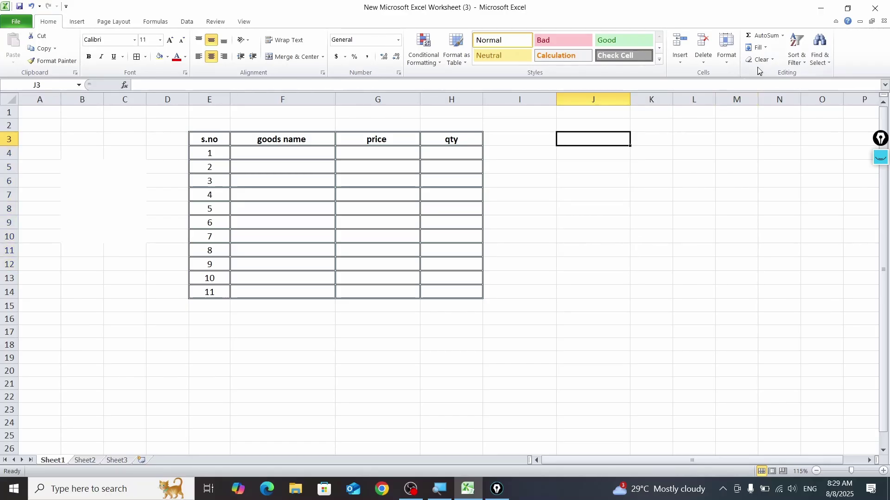
{"action": "type", "text": "2"}
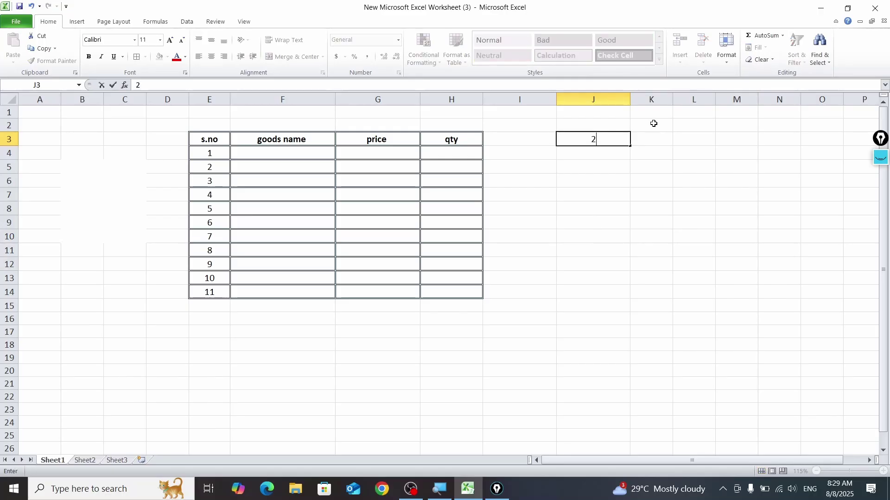
{"action": "key", "text": "Return"}
{"action": "key", "text": "Up"}
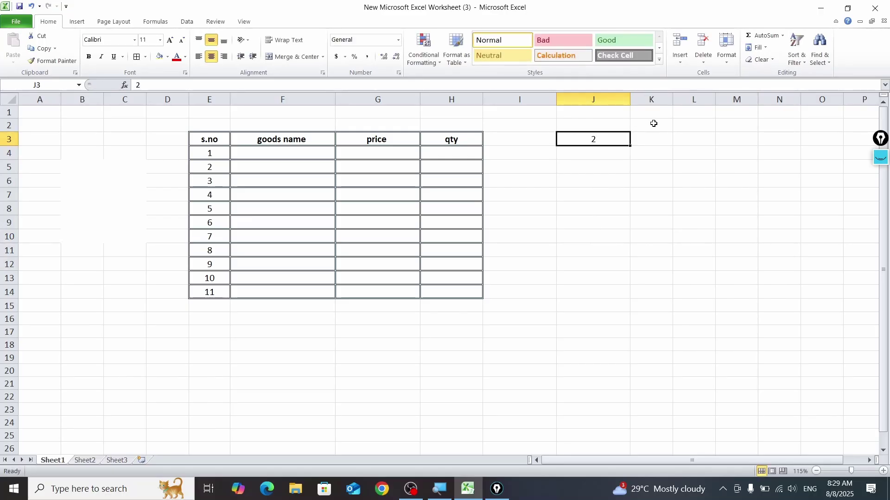
{"action": "left_click", "coordinate": [758, 48]}
{"action": "left_click", "coordinate": [771, 124]}
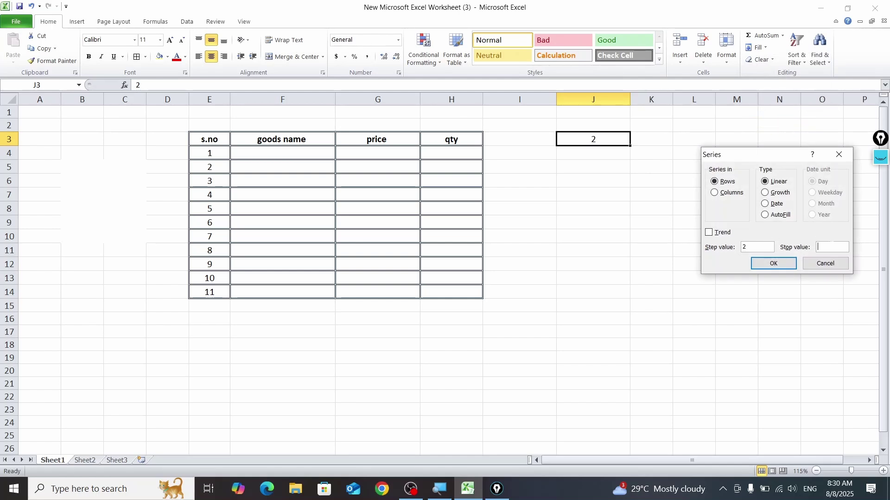
{"action": "left_click", "coordinate": [792, 265]}
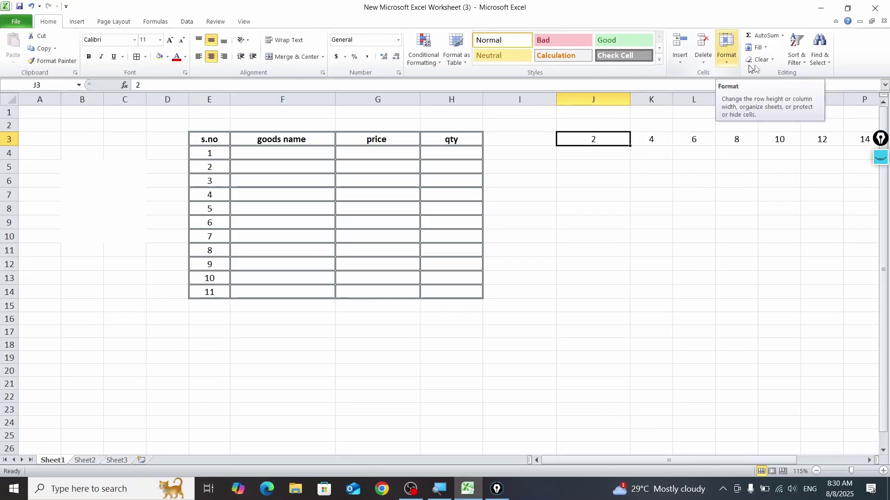
Step: Fill column J downward from the 2 in J3 with a linear series, using step value 2 and stop value 20
{"action": "left_click", "coordinate": [758, 47]}
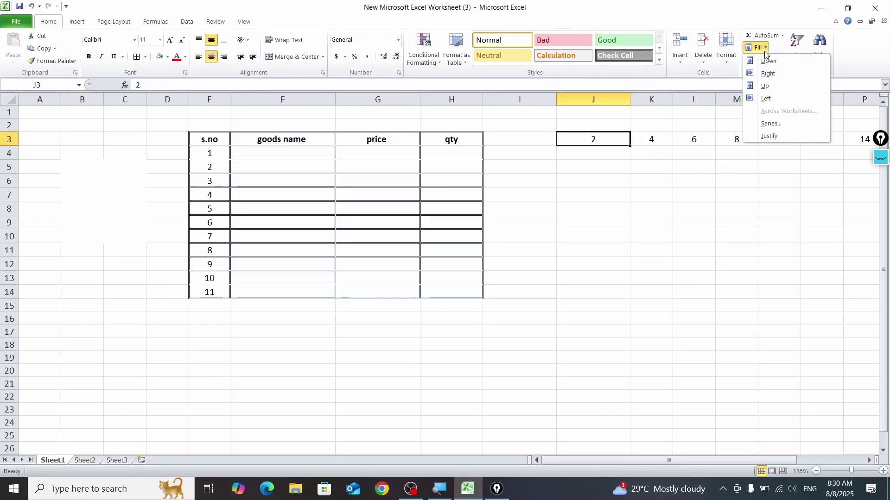
{"action": "left_click", "coordinate": [771, 124]}
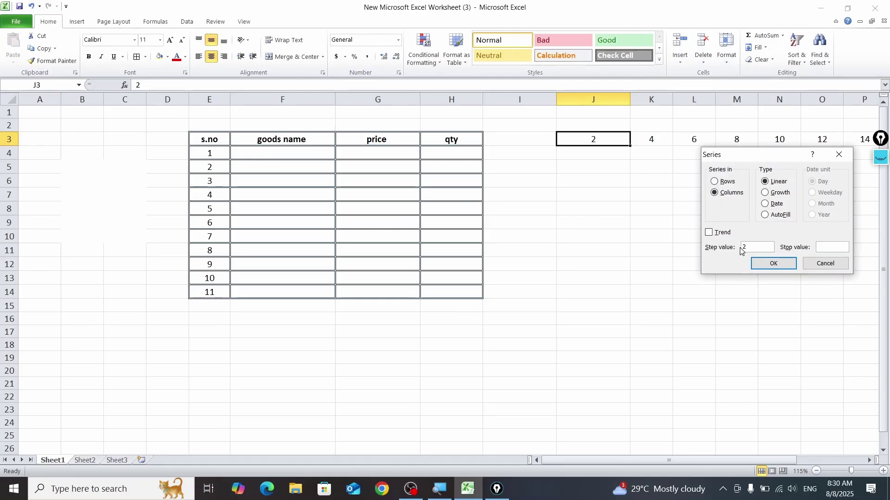
{"action": "key", "text": "Tab"}
{"action": "type", "text": "20"}
{"action": "left_click", "coordinate": [765, 263]}
{"action": "left_click", "coordinate": [714, 293]}
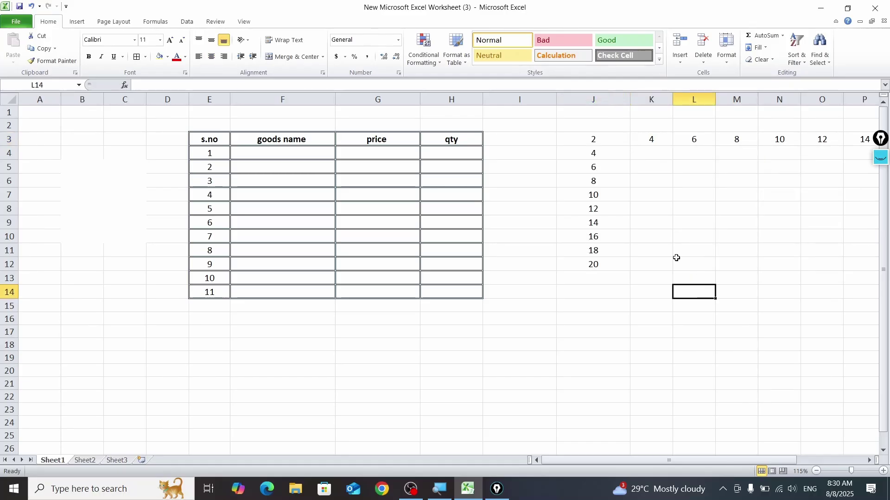
Step: Delete the row and column number series from the range J2:S13
{"action": "left_click_drag", "start_coordinate": [567, 119], "coordinate": [837, 274]}
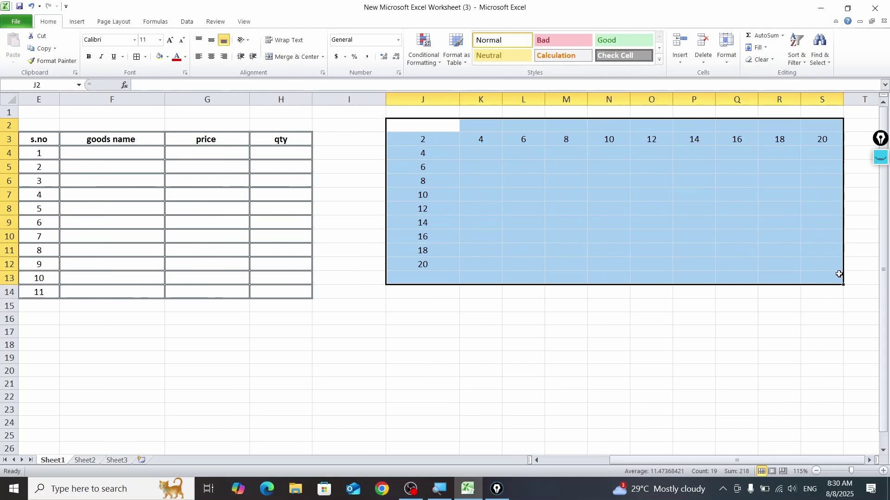
{"action": "key", "text": "Delete"}
{"action": "left_click_drag", "start_coordinate": [679, 460], "coordinate": [552, 461]}
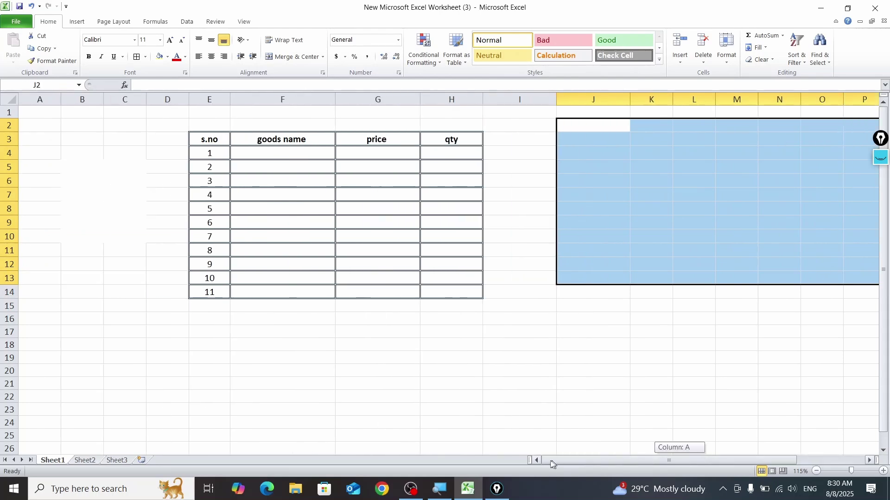
Step: Enter the goods names table, chair and fan in F4:F6
{"action": "left_click", "coordinate": [275, 155]}
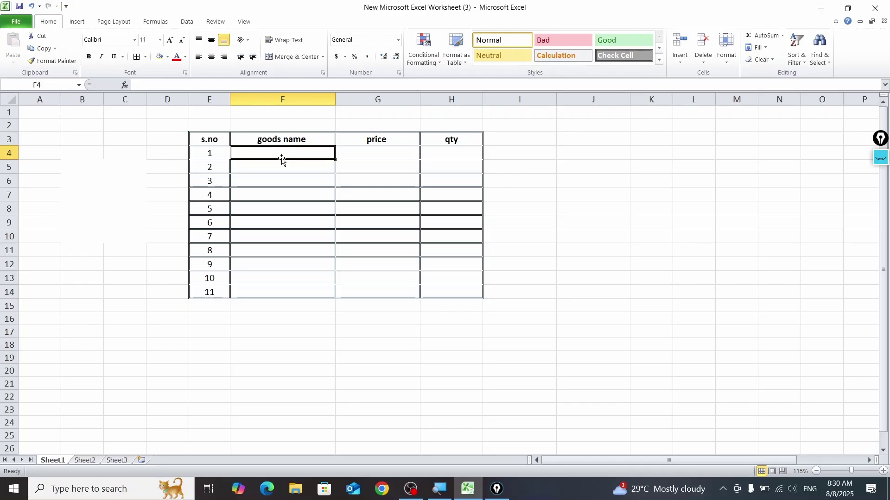
{"action": "type", "text": "table"}
{"action": "key", "text": "Return"}
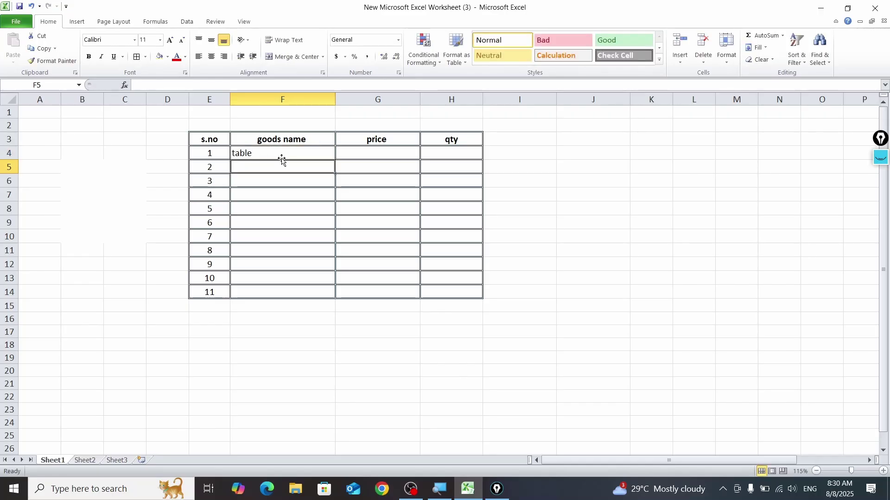
{"action": "type", "text": "chair"}
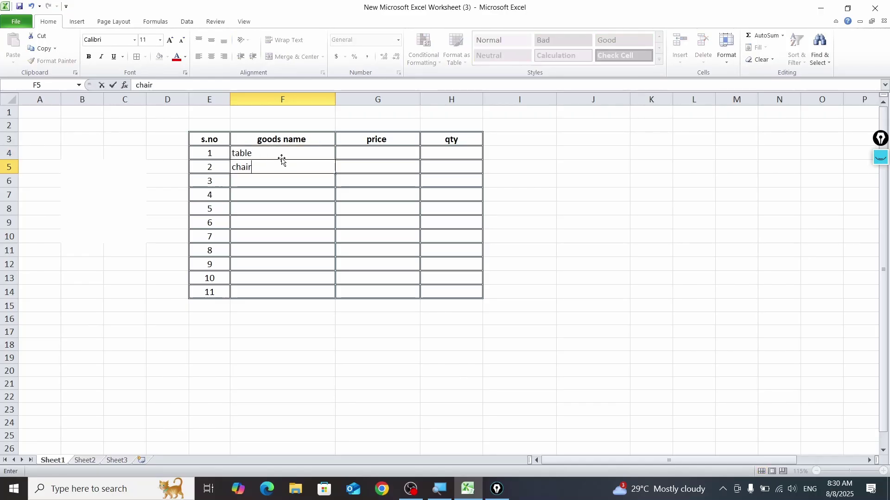
{"action": "type", "text": "fa"}
{"action": "key", "text": "BackSpace"}
{"action": "key", "text": "BackSpace"}
{"action": "key", "text": "Return"}
{"action": "type", "text": "fan"}
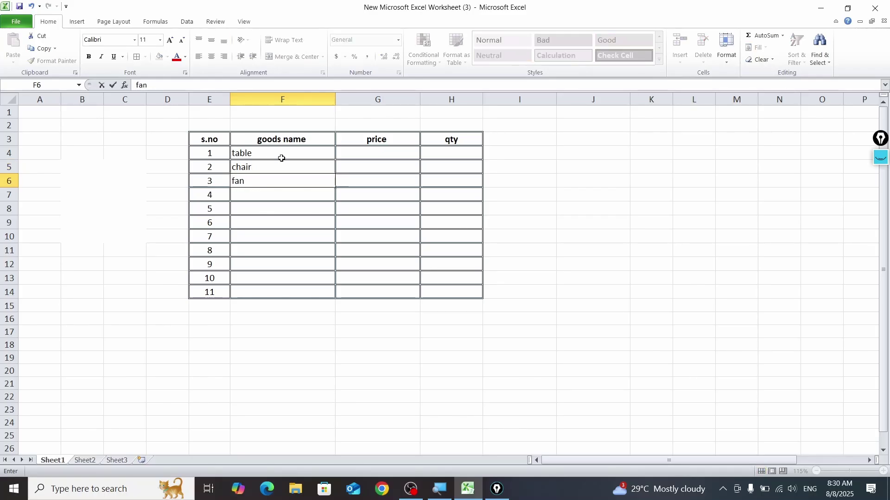
{"action": "key", "text": "Return"}
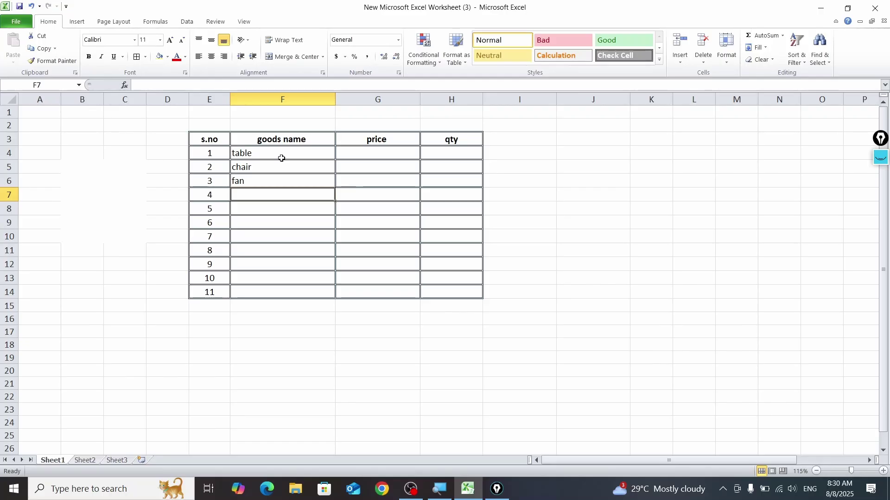
Step: Add the goods names pen, copy, window and map in F7:F10
{"action": "type", "text": "pen"}
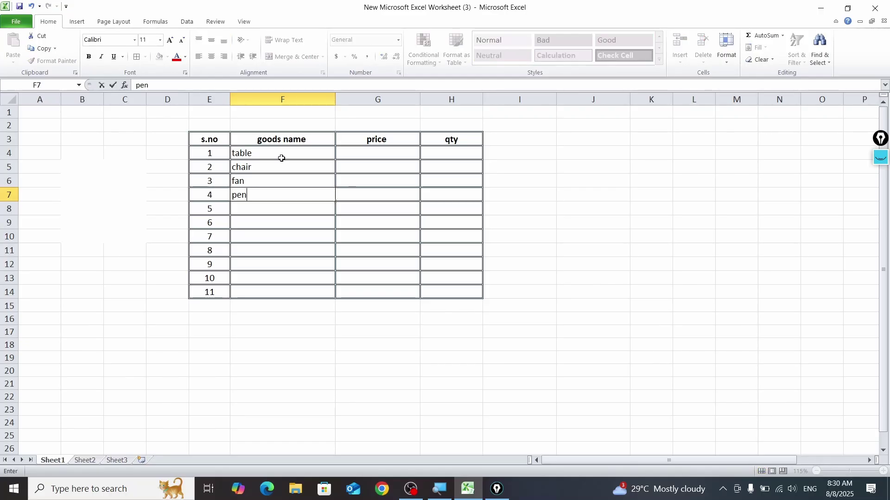
{"action": "key", "text": "Return"}
{"action": "type", "text": "copy"}
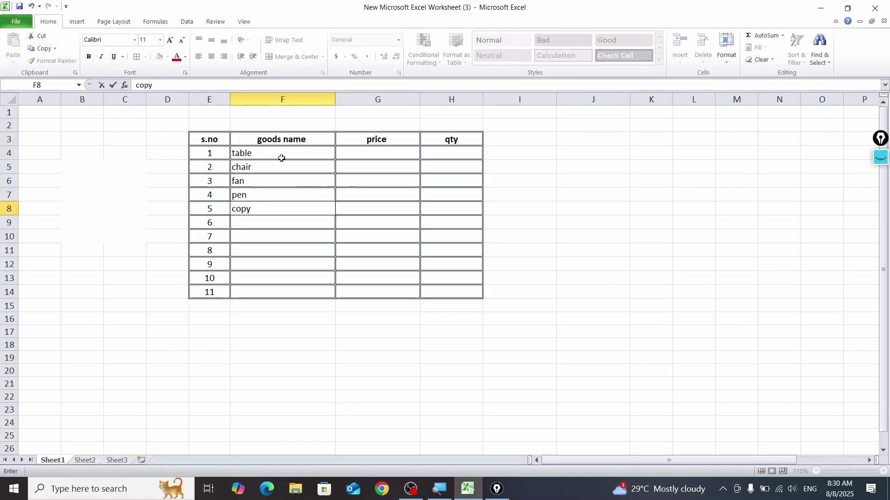
{"action": "key", "text": "Return"}
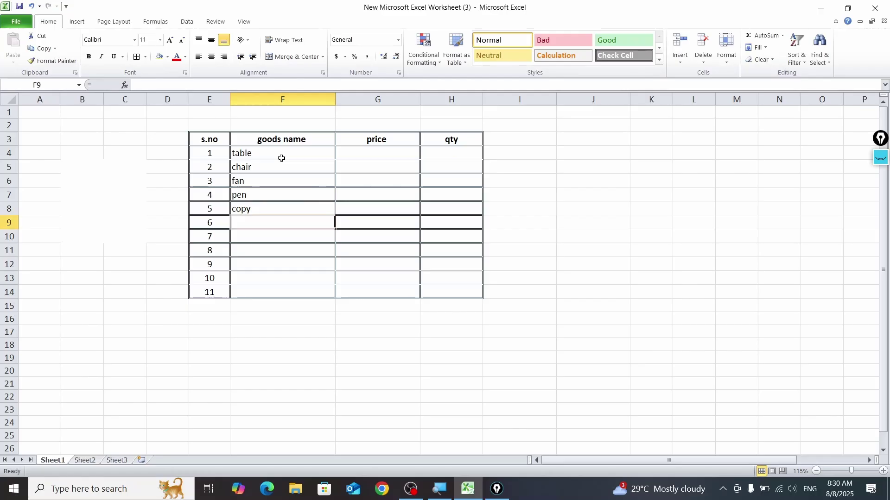
{"action": "type", "text": "window"}
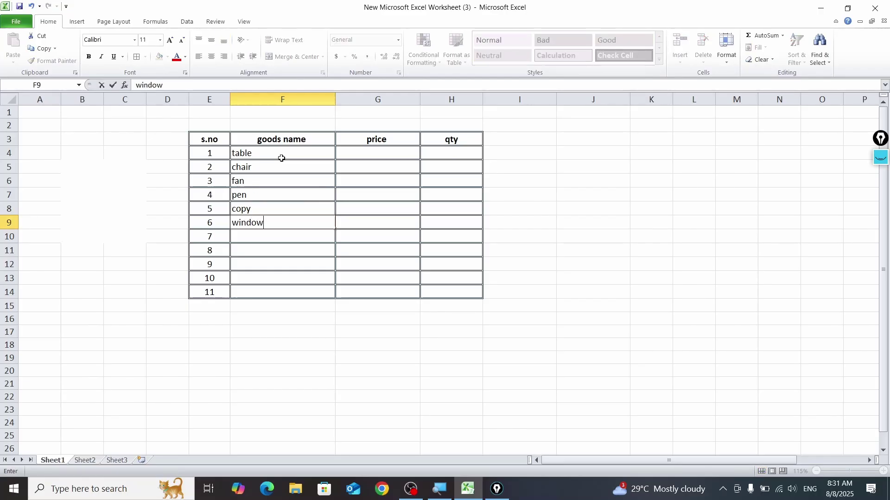
{"action": "key", "text": "Return"}
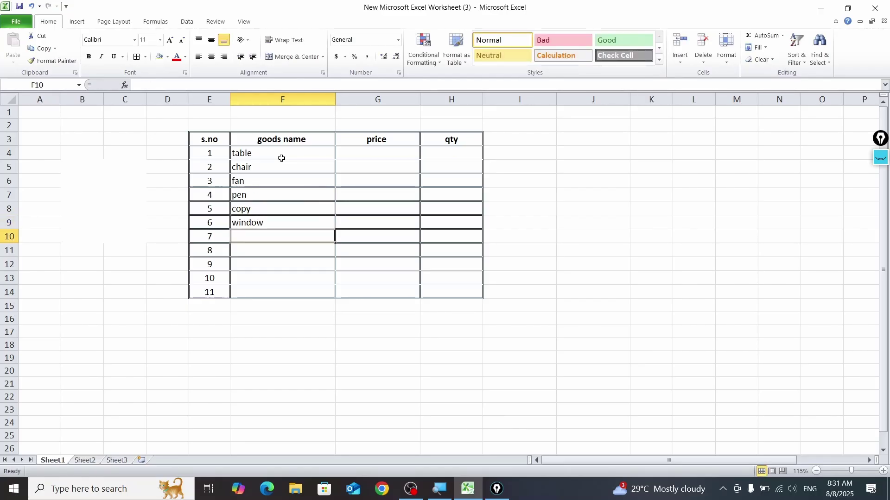
{"action": "type", "text": "map"}
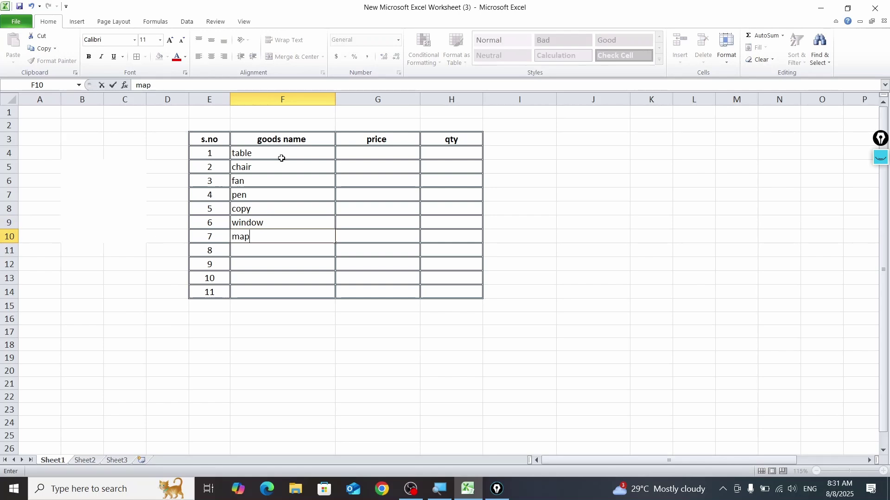
{"action": "key", "text": "Return"}
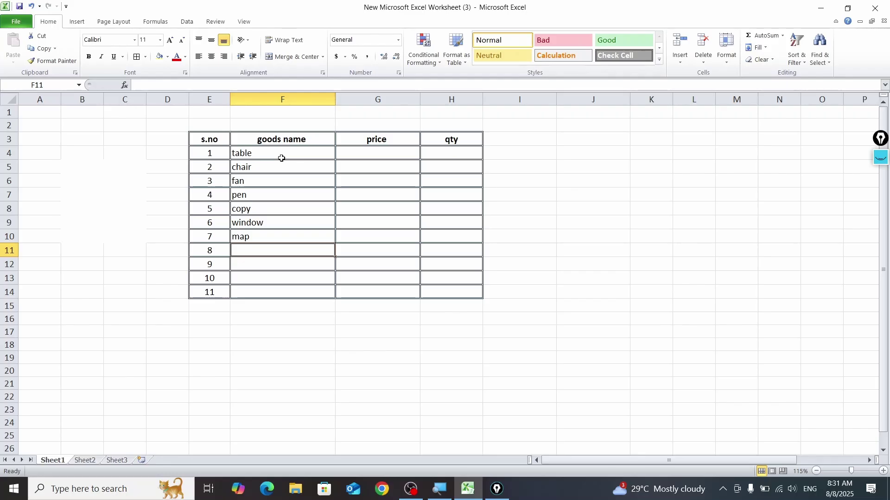
Step: Complete the goods name column with curtain, calender and bulb in F11:F13
{"action": "type", "text": "curta"}
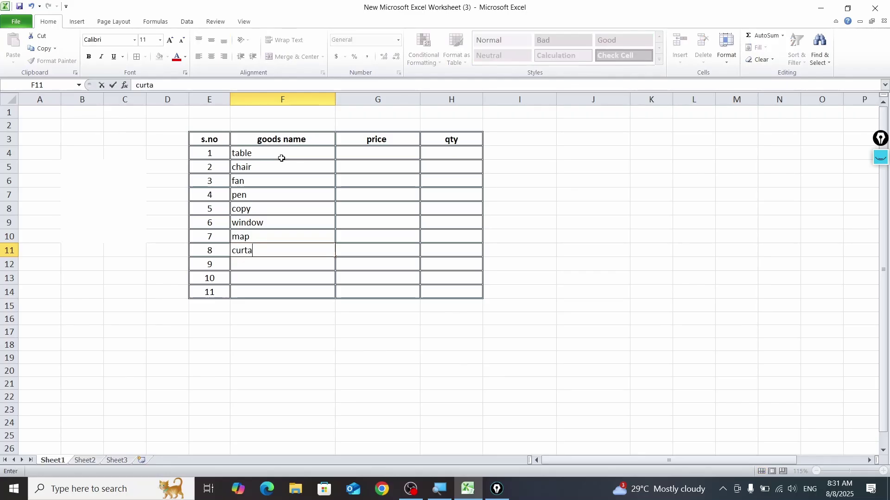
{"action": "type", "text": "in"}
{"action": "key", "text": "Return"}
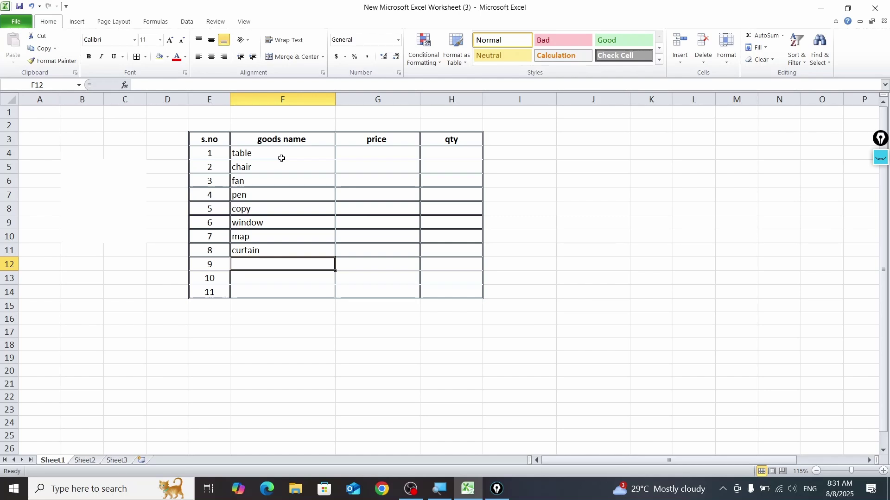
{"action": "type", "text": "calender"}
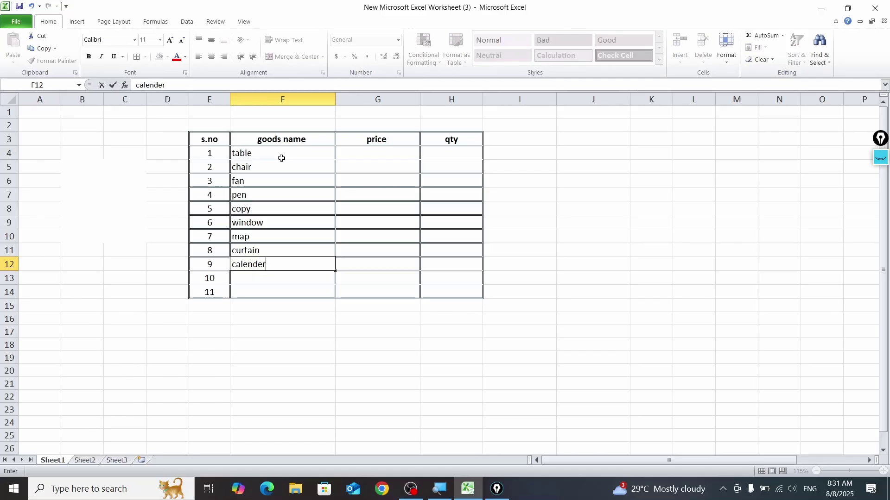
{"action": "key", "text": "Return"}
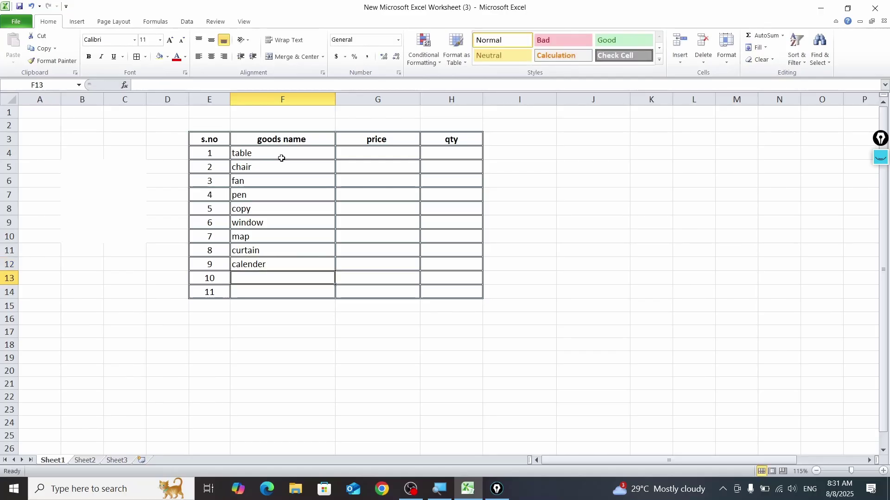
{"action": "type", "text": "bulb"}
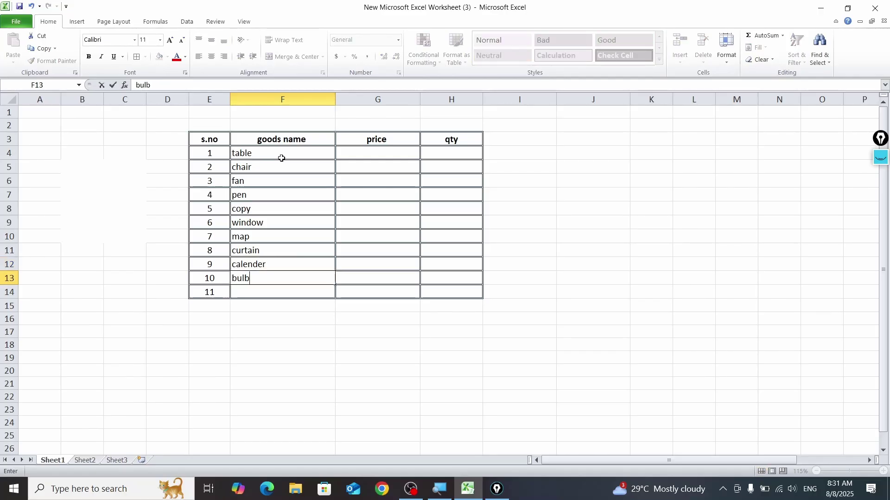
{"action": "key", "text": "Return"}
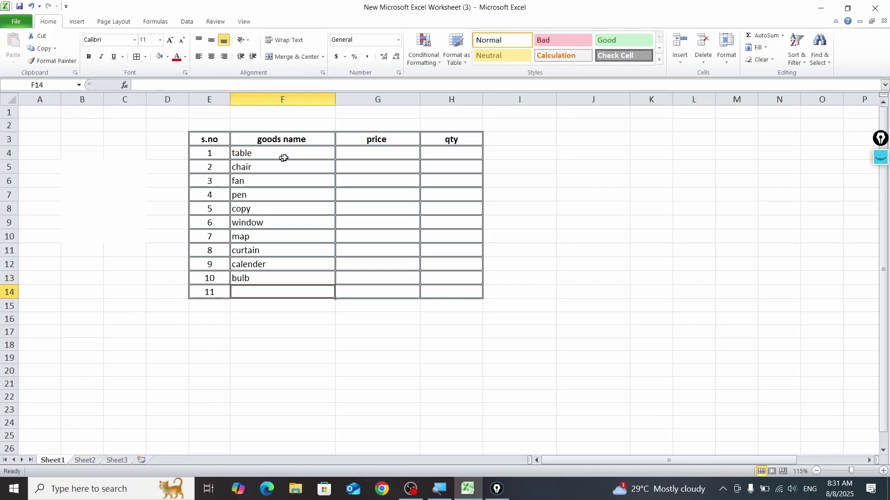
Step: Delete worksheet row 14, which holds the unused serial number 11
{"action": "left_click", "coordinate": [11, 295]}
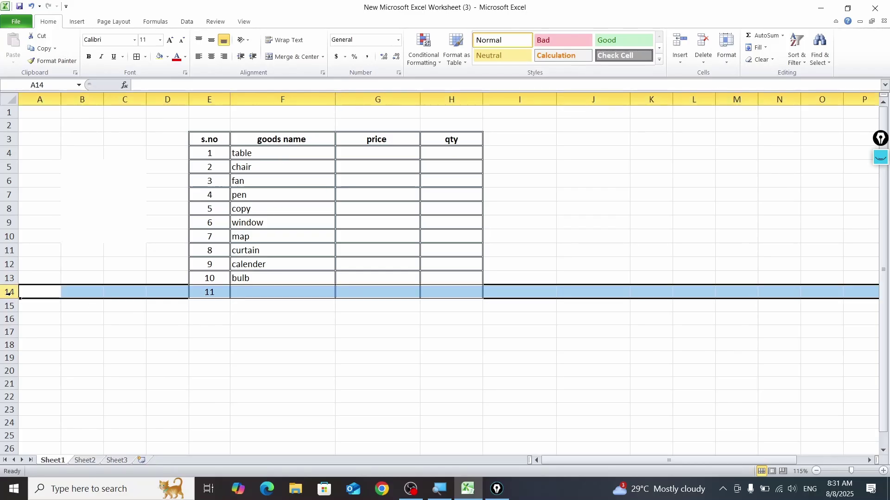
{"action": "right_click", "coordinate": [11, 294]}
{"action": "left_click", "coordinate": [38, 381]}
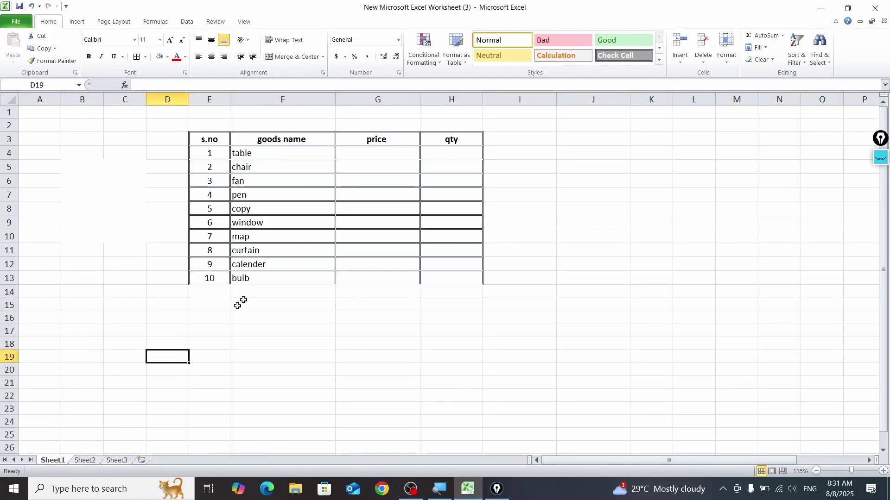
Step: Enter the formula =RANDBETWEEN(100,500) in G4 as the first random price
{"action": "left_click", "coordinate": [377, 154]}
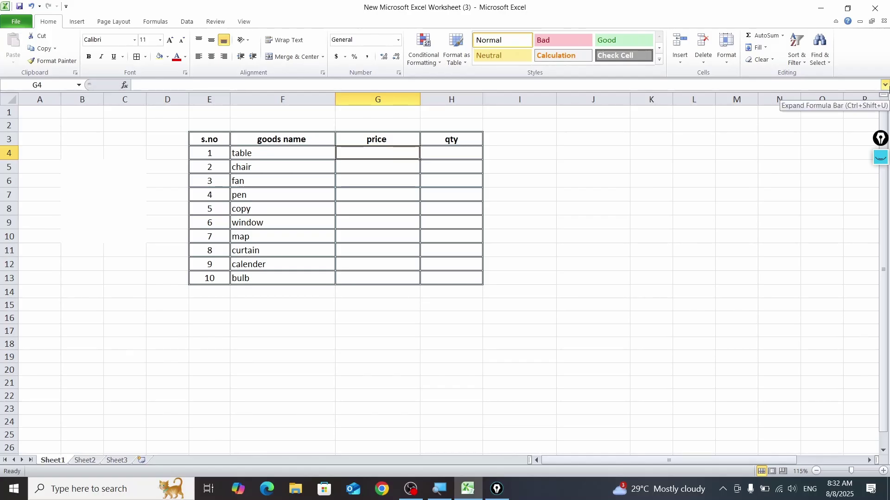
{"action": "type", "text": "=r"}
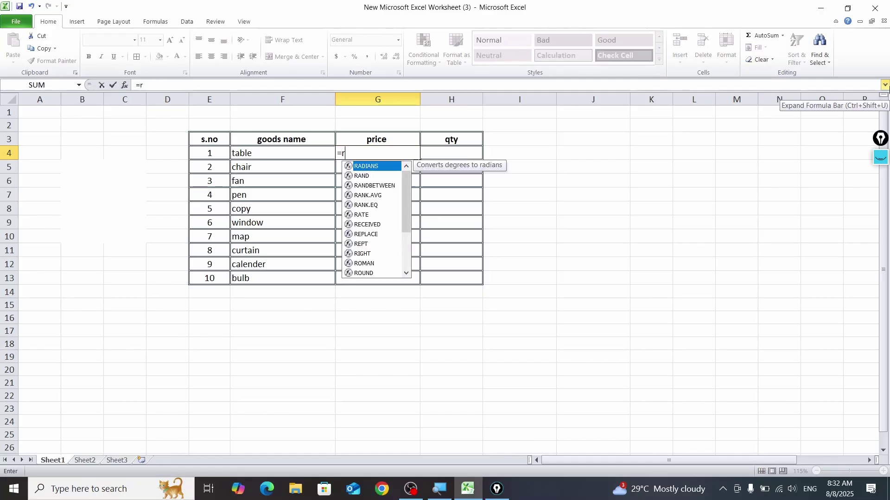
{"action": "type", "text": "and"}
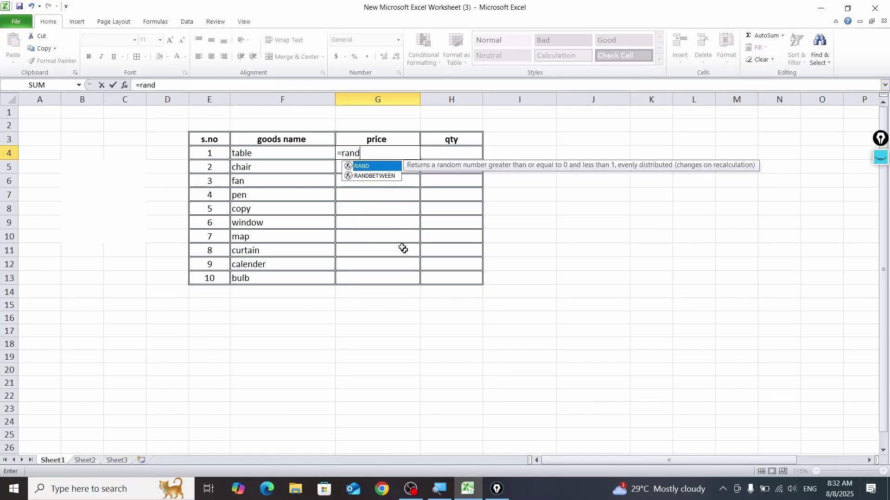
{"action": "double_click", "coordinate": [377, 177]}
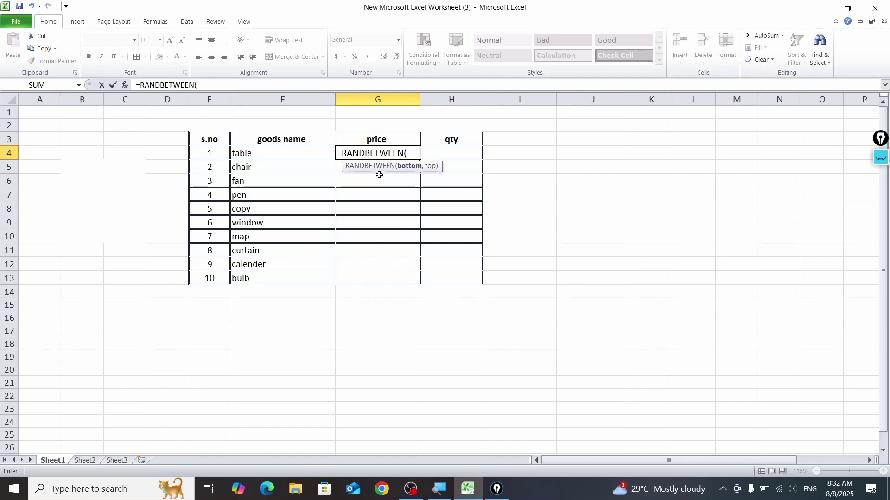
{"action": "type", "text": "100,"}
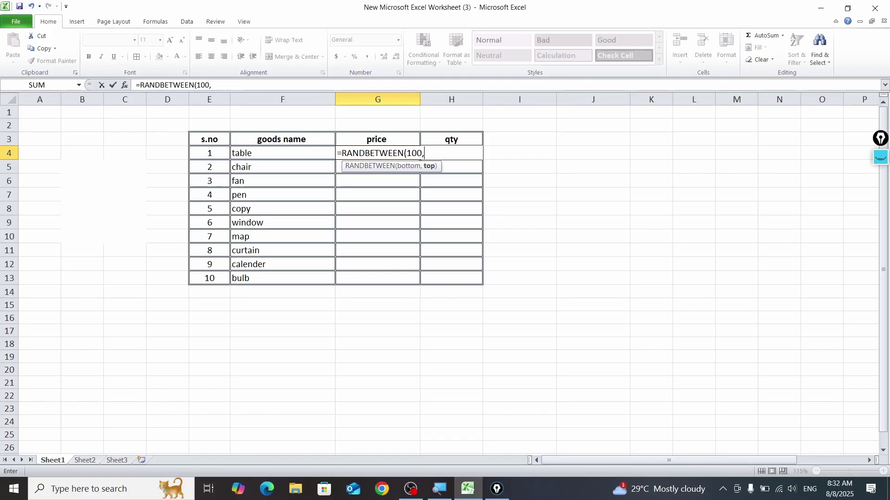
{"action": "type", "text": "500)"}
{"action": "key", "text": "Return"}
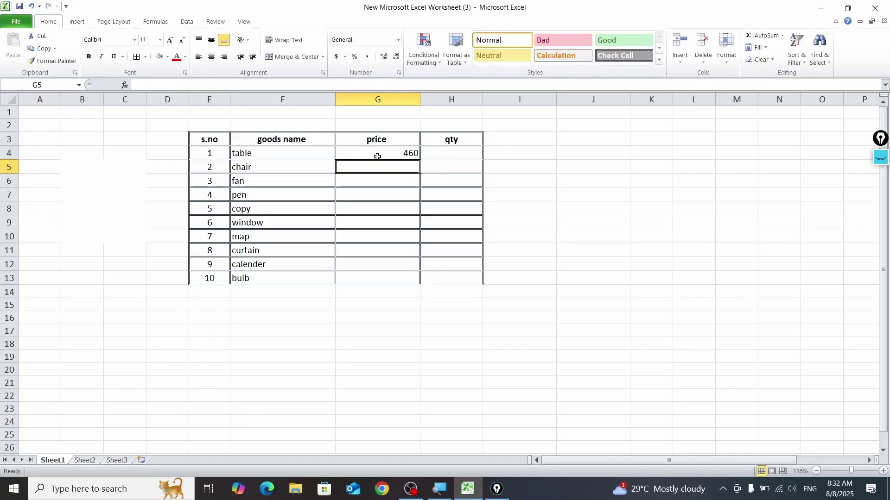
Step: Fill the G4 price formula down through G13 and center the prices
{"action": "left_click", "coordinate": [378, 157]}
{"action": "left_click_drag", "start_coordinate": [420, 161], "coordinate": [413, 290]}
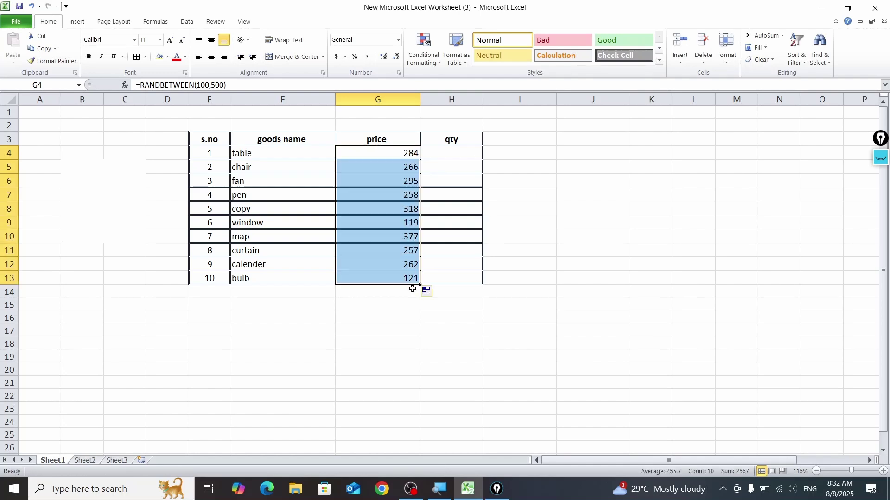
{"action": "left_click", "coordinate": [212, 56]}
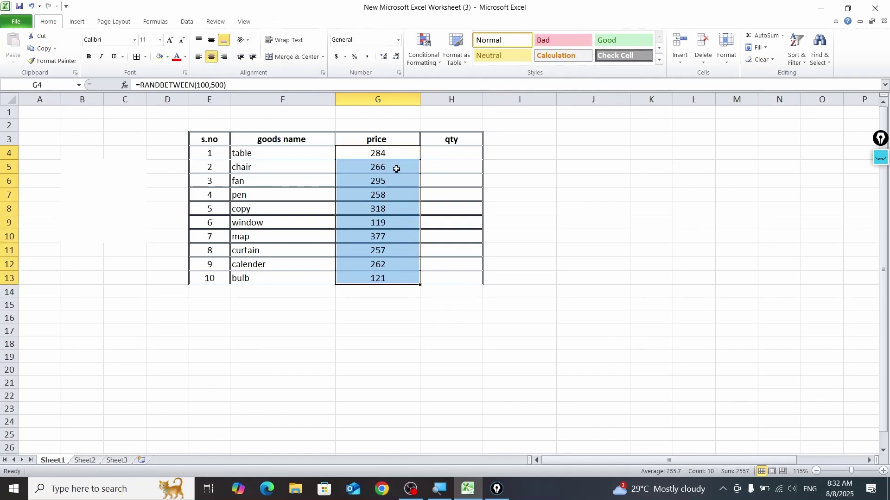
Step: Clear the prices in G5:G13 and auto-fill the G4 formula down to G13 again
{"action": "left_click_drag", "start_coordinate": [397, 169], "coordinate": [401, 281]}
{"action": "key", "text": "Delete"}
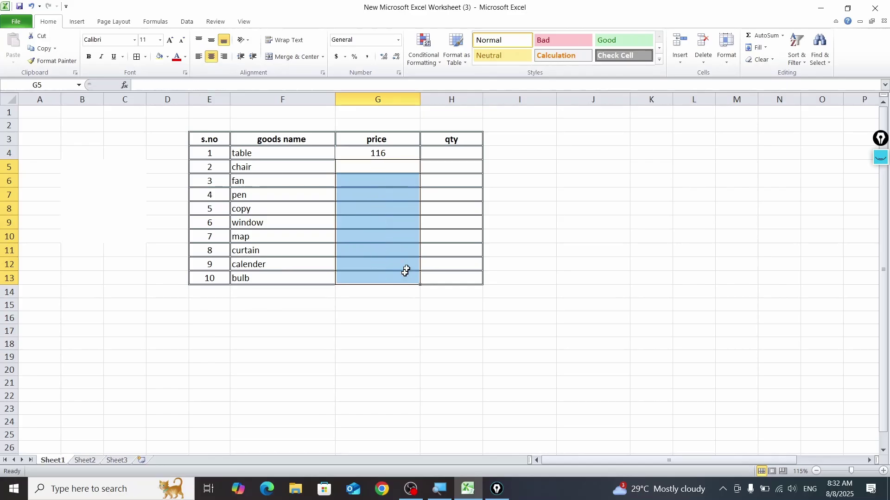
{"action": "left_click", "coordinate": [397, 156]}
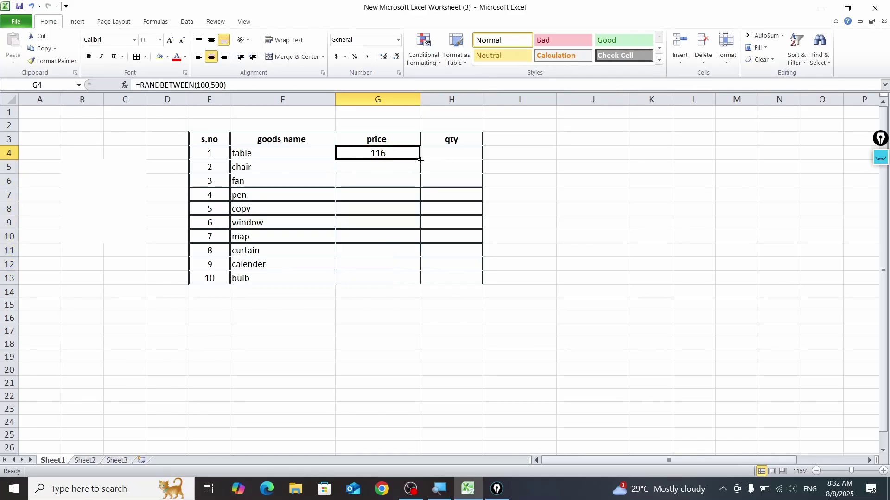
{"action": "double_click", "coordinate": [420, 160]}
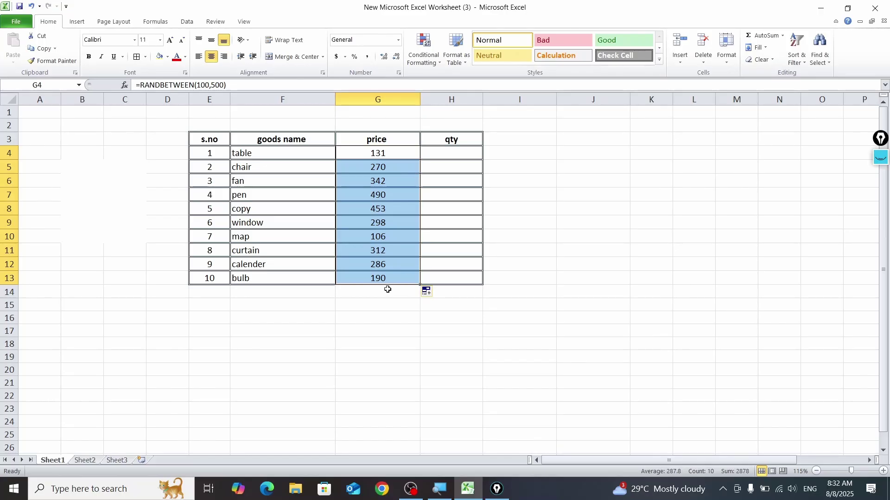
Step: Enter the formula =RANDBETWEEN(1,10) in H4 as the first random quantity
{"action": "left_click", "coordinate": [443, 155]}
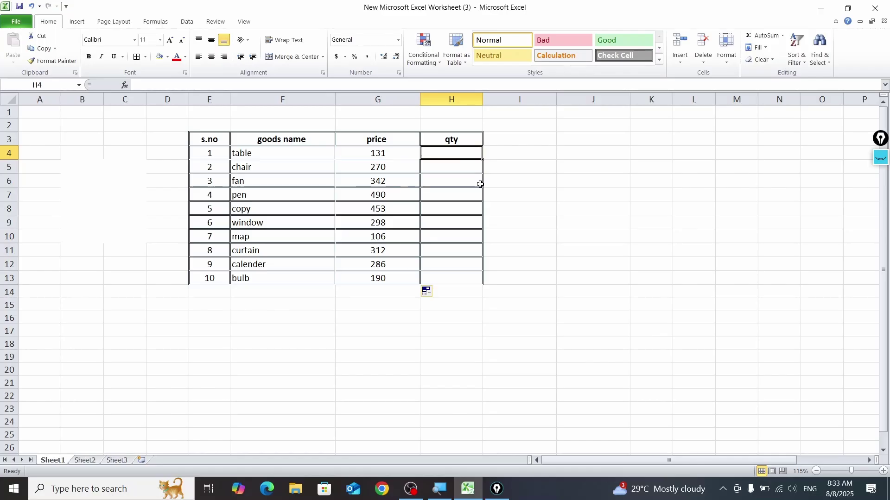
{"action": "type", "text": "="}
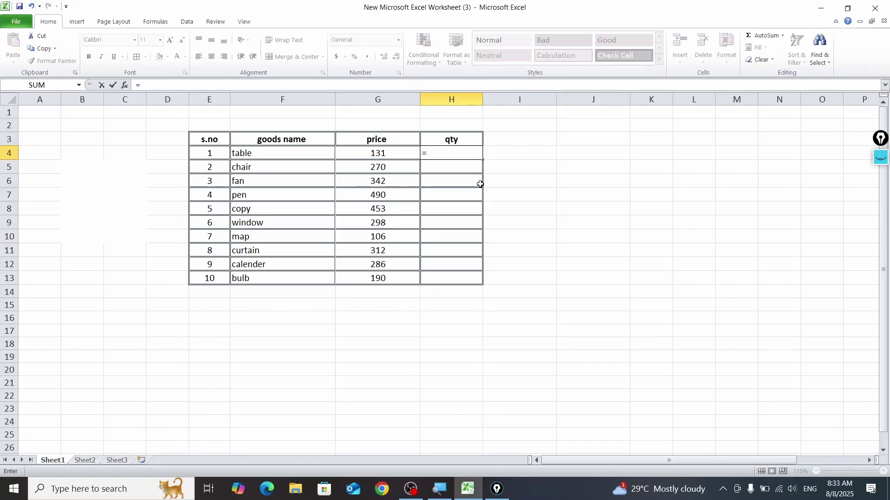
{"action": "type", "text": "rand"}
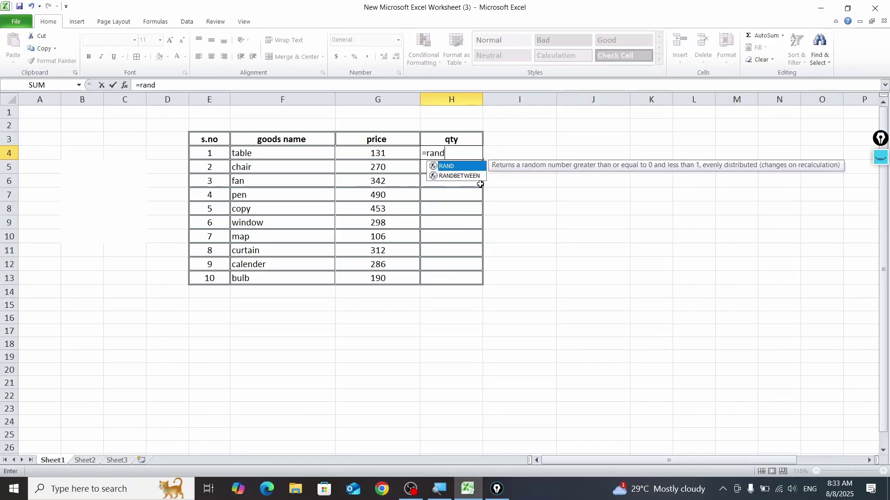
{"action": "double_click", "coordinate": [471, 179]}
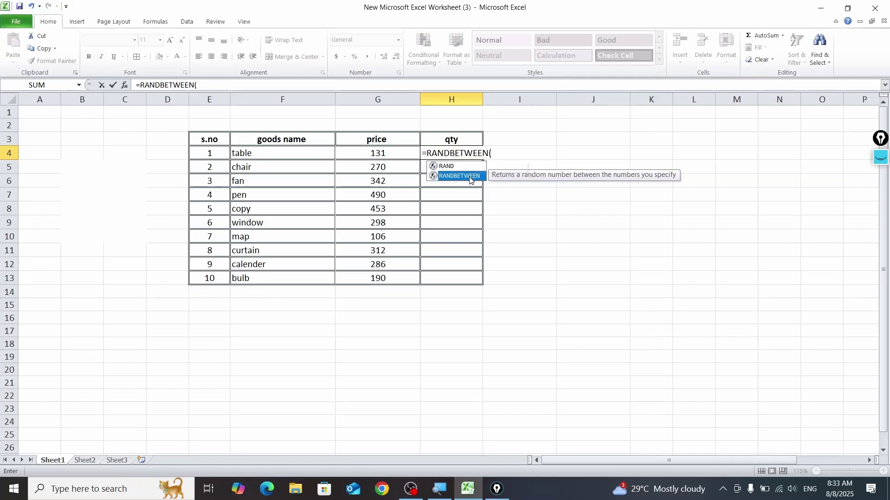
{"action": "type", "text": "1"}
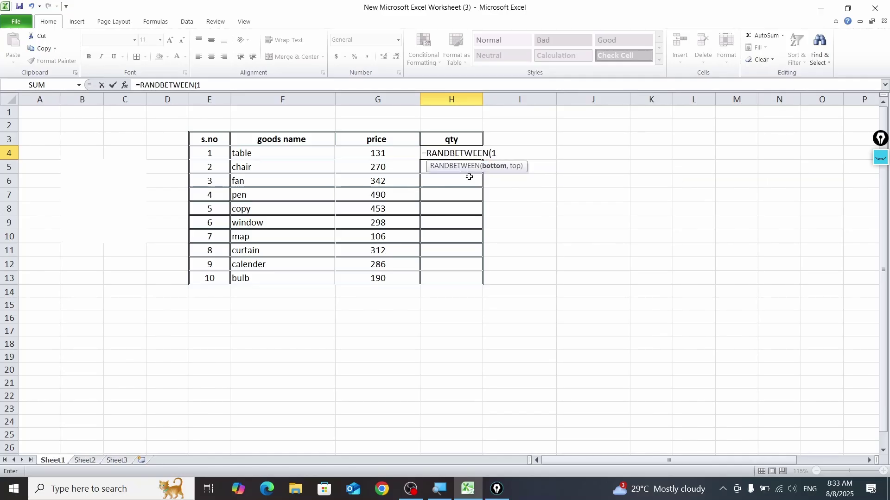
{"action": "type", "text": ",10"}
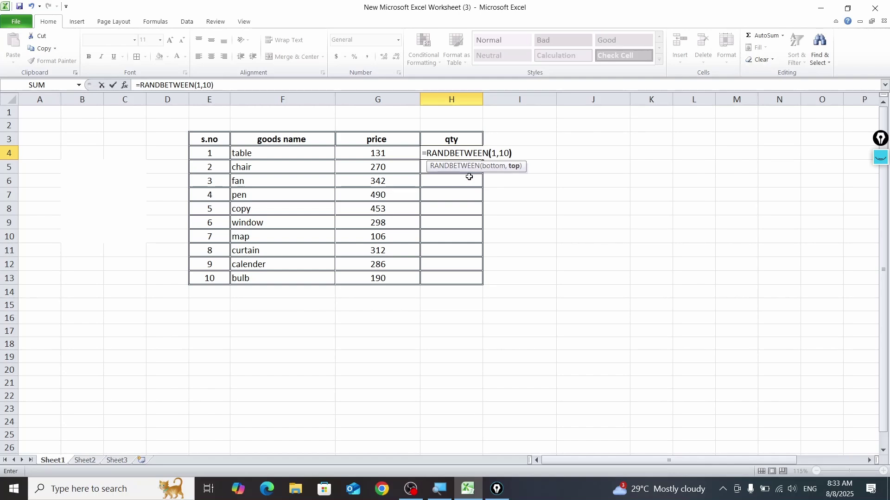
{"action": "key", "text": "Return"}
Step: Auto-fill the H4 quantity formula down through H13
{"action": "left_click", "coordinate": [471, 154]}
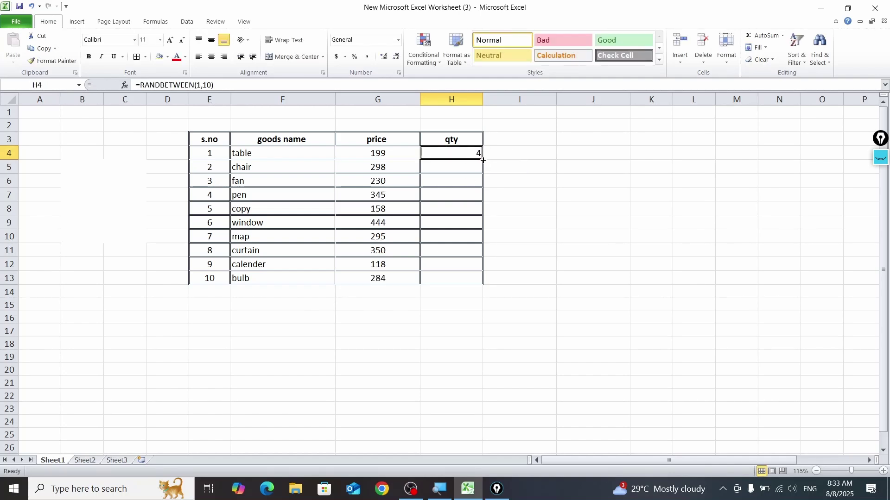
{"action": "left_click_drag", "start_coordinate": [484, 160], "coordinate": [484, 161]}
{"action": "double_click", "coordinate": [483, 160]}
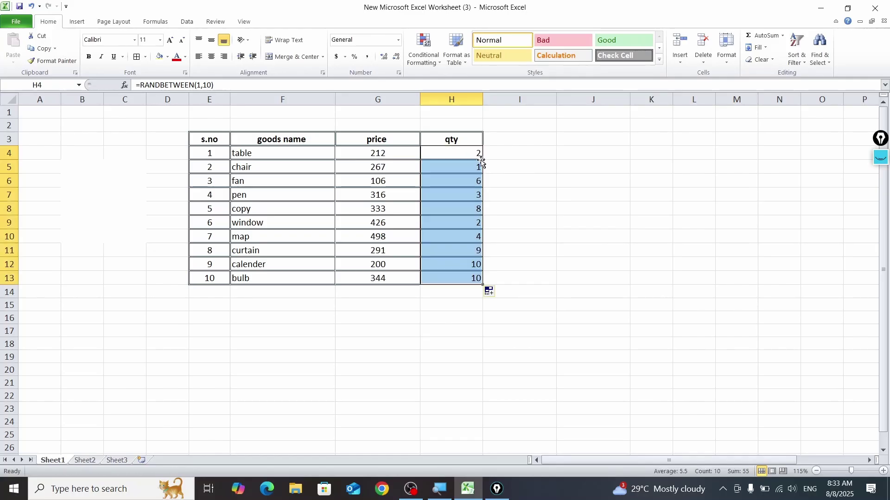
Step: Add a total amount header in I3, filled from the qty header for matching format, and begin a formula in I4
{"action": "left_click", "coordinate": [503, 139]}
{"action": "left_click", "coordinate": [471, 142]}
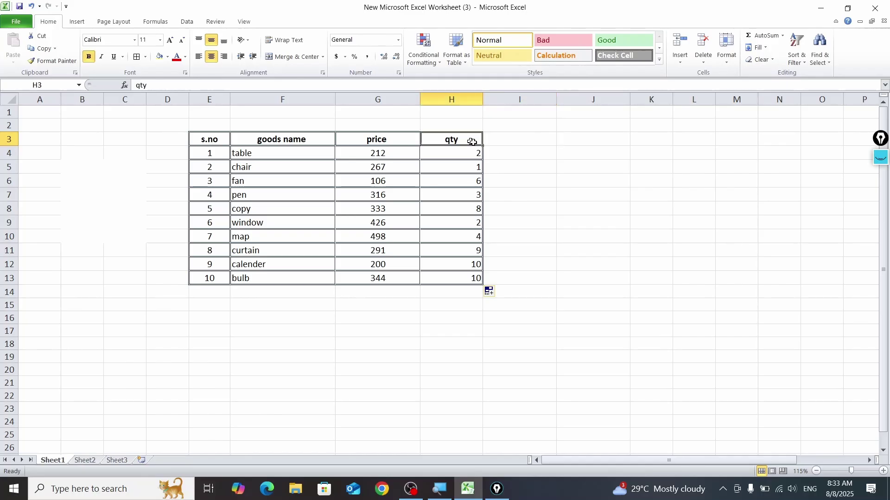
{"action": "left_click_drag", "start_coordinate": [483, 146], "coordinate": [524, 147]}
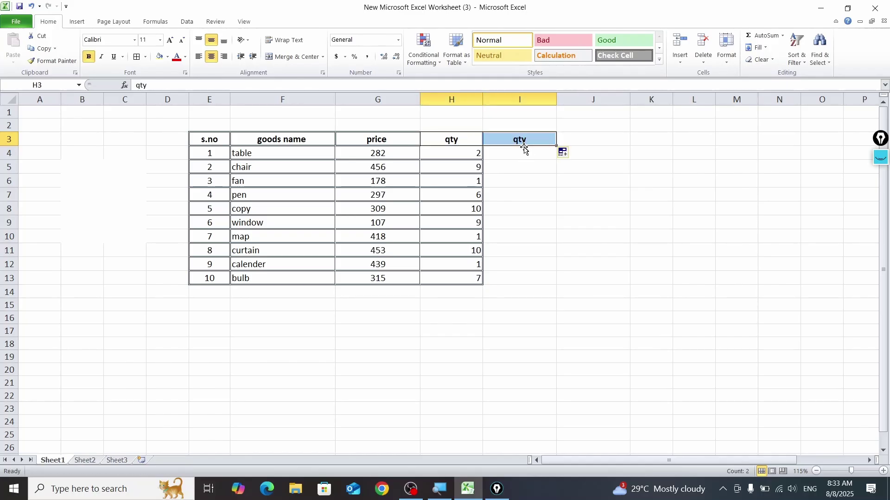
{"action": "left_click", "coordinate": [515, 142]}
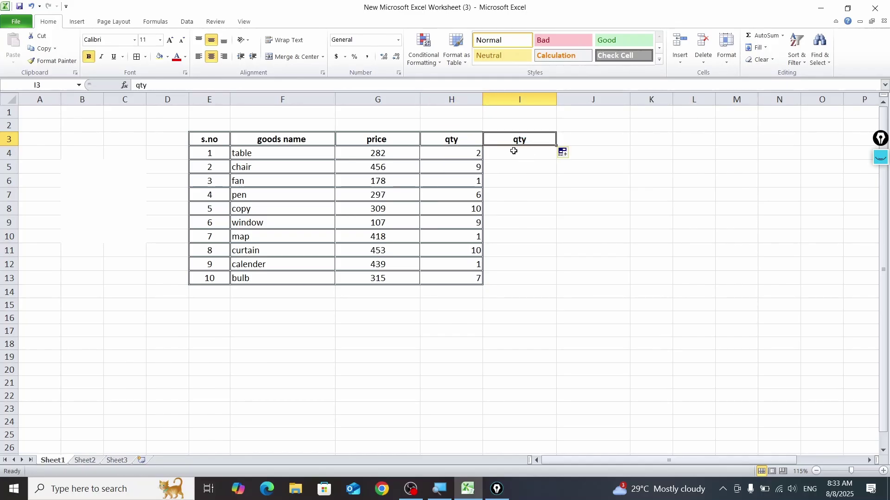
{"action": "type", "text": "to"}
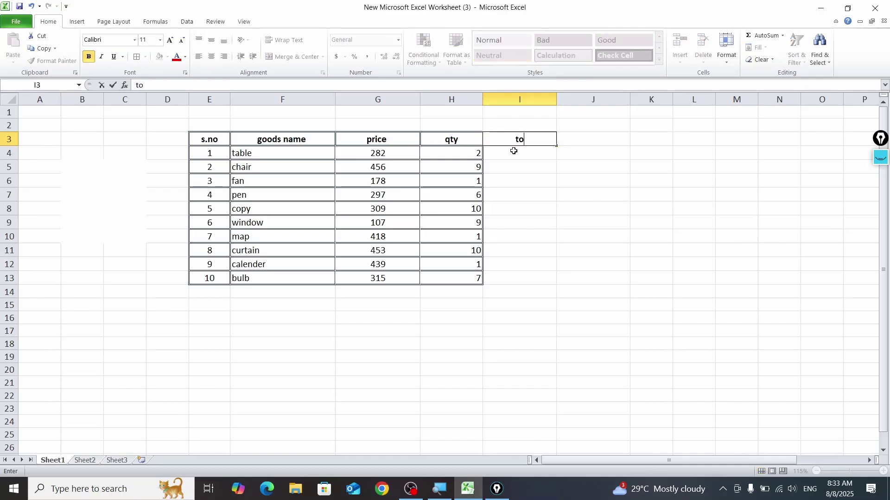
{"action": "type", "text": "tal amount"}
{"action": "key", "text": "Return"}
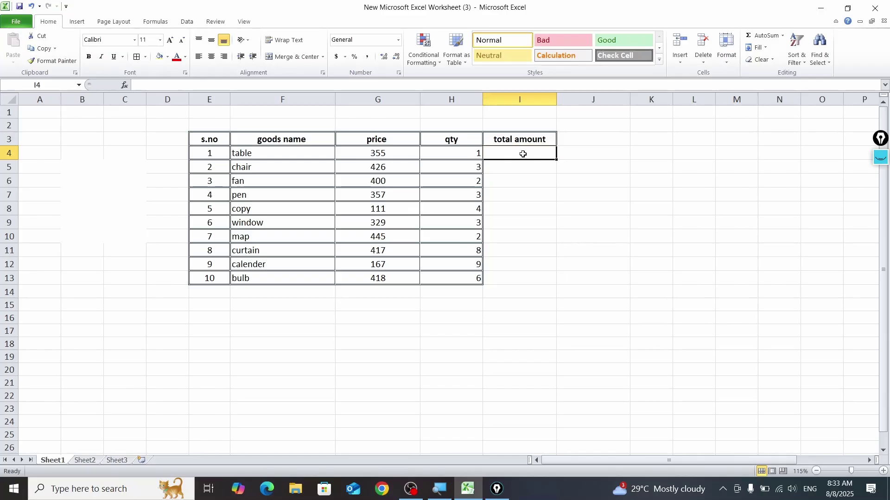
{"action": "type", "text": "="}
{"action": "left_click", "coordinate": [400, 153]}
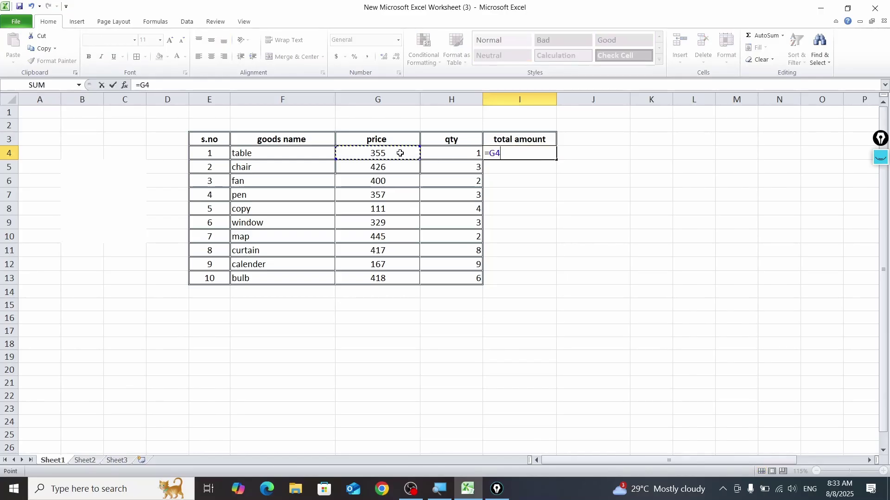
{"action": "type", "text": "*"}
{"action": "left_click", "coordinate": [456, 152]}
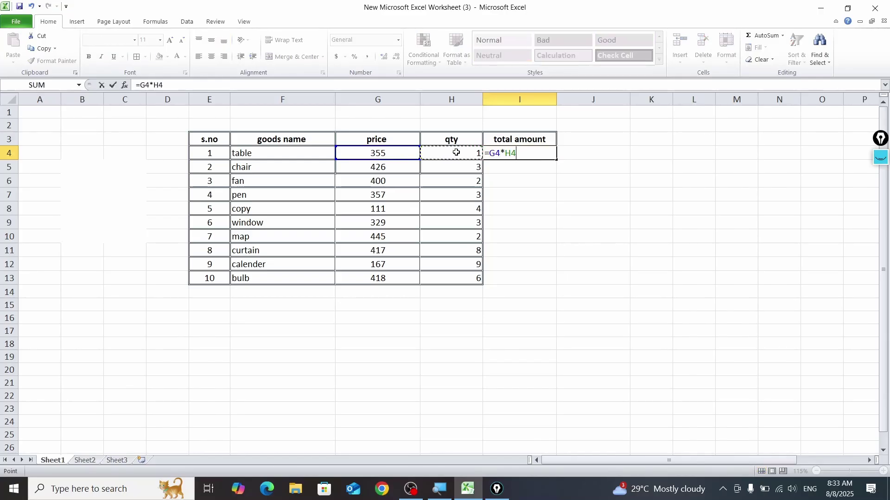
{"action": "key", "text": "BackSpace"}
{"action": "key", "text": "BackSpace"}
{"action": "key", "text": "BackSpace"}
{"action": "key", "text": "BackSpace"}
{"action": "key", "text": "BackSpace"}
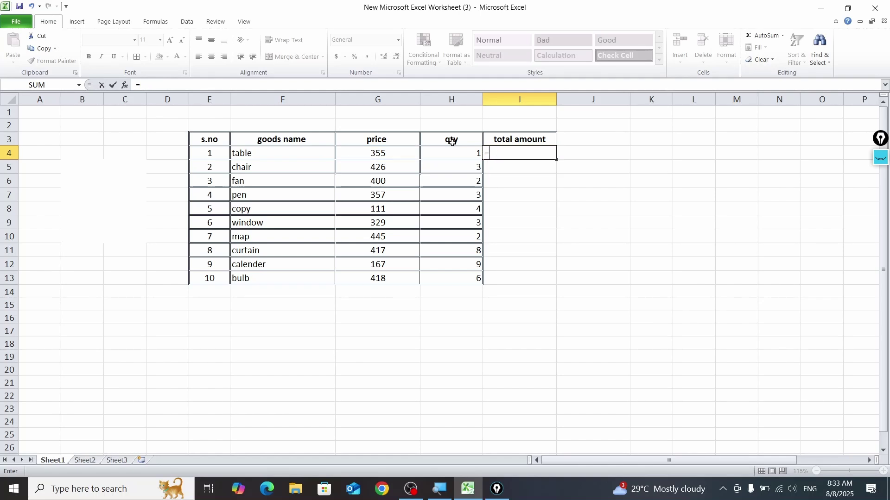
Step: Reference price cell G4 in the I4 formula and temporarily outline the formula bar entry with a freshly drawn annotation rectangle
{"action": "left_click", "coordinate": [392, 155]}
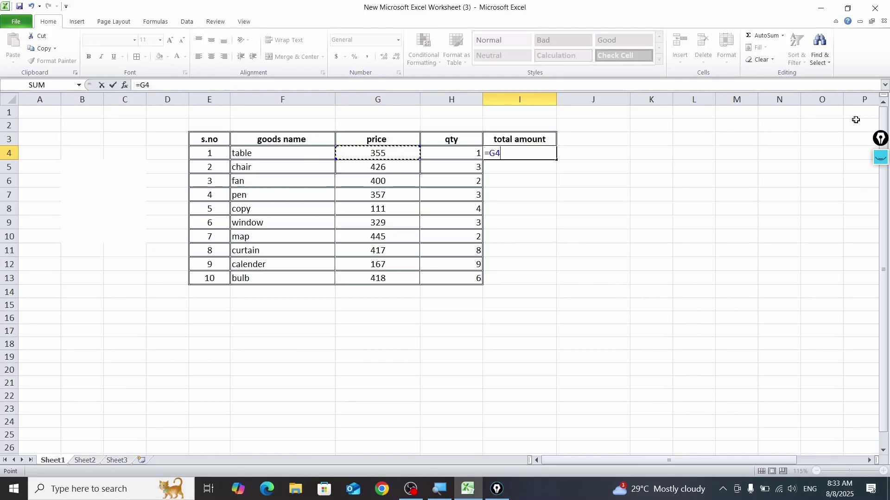
{"action": "left_click", "coordinate": [881, 158]}
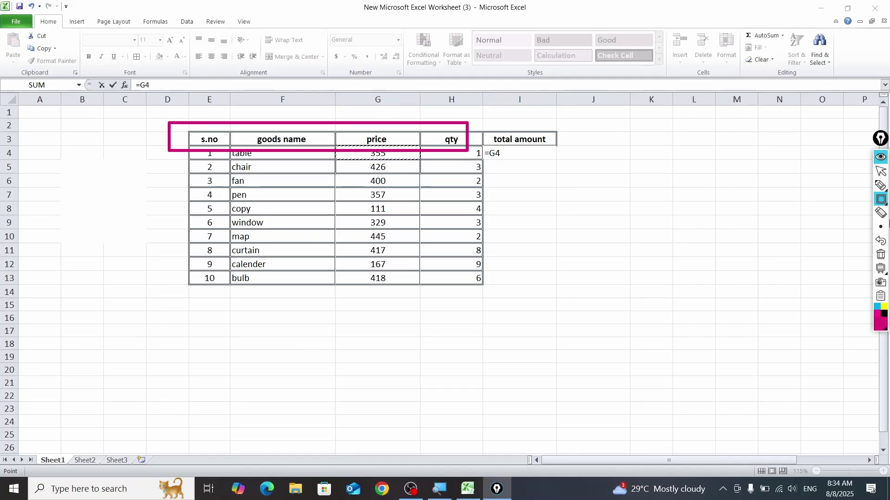
{"action": "left_click", "coordinate": [880, 255]}
{"action": "left_click", "coordinate": [880, 200]}
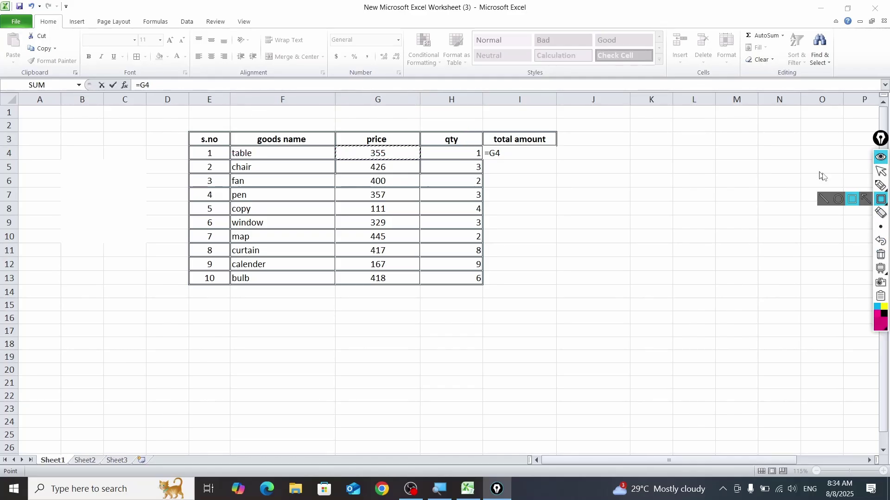
{"action": "left_click_drag", "start_coordinate": [128, 73], "coordinate": [180, 103]}
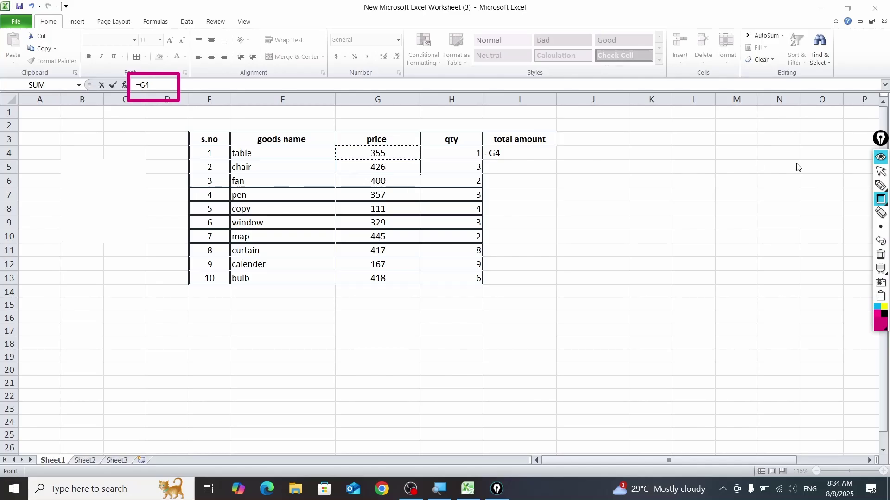
{"action": "left_click", "coordinate": [880, 158]}
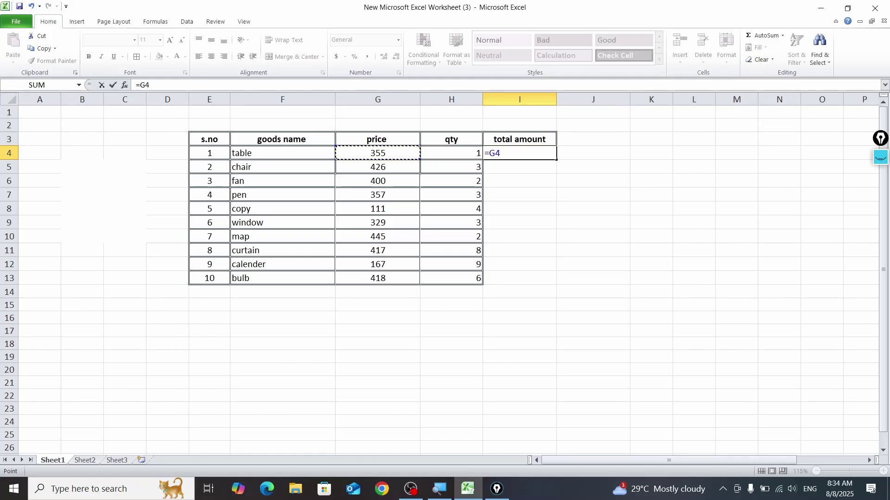
Step: Complete the total amount formula in I4 as =G4*H4
{"action": "type", "text": "*"}
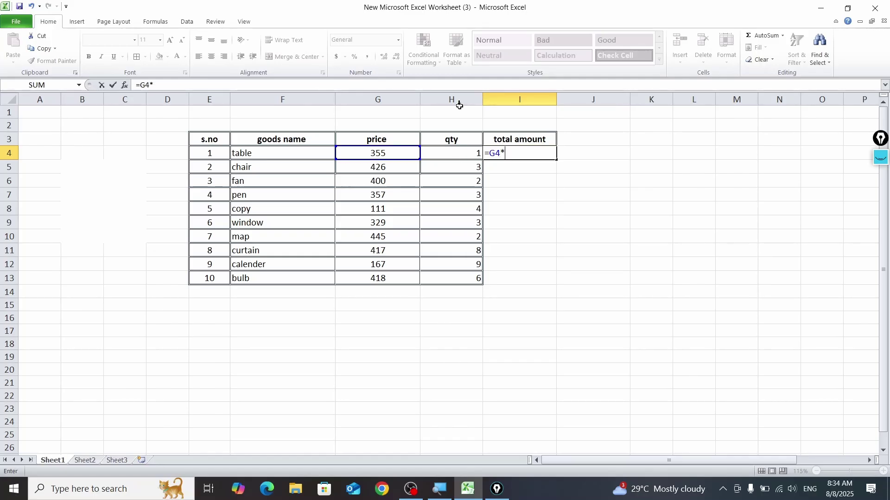
{"action": "left_click", "coordinate": [448, 153]}
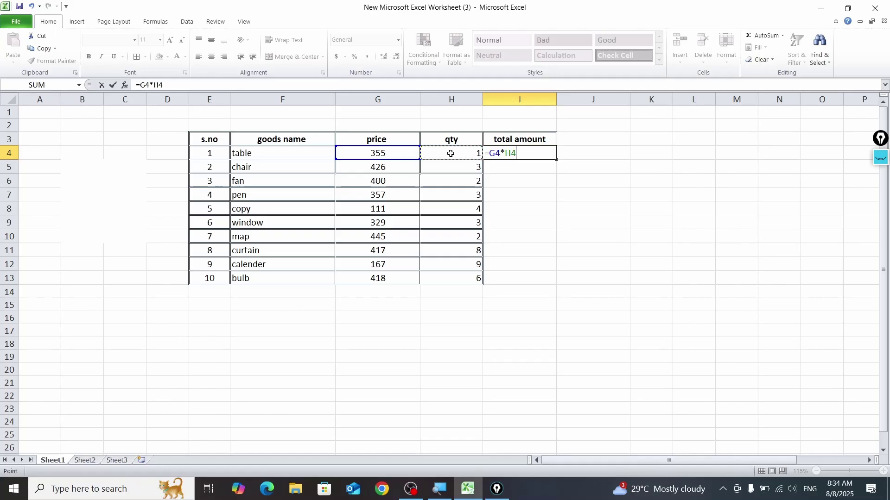
{"action": "key", "text": "Return"}
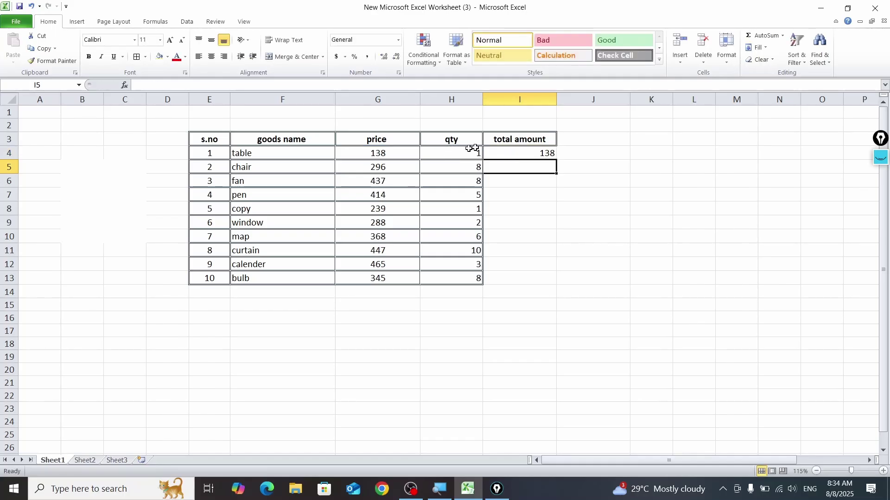
Step: Auto-fill the total amount formula from I4 down through I13
{"action": "left_click", "coordinate": [533, 152]}
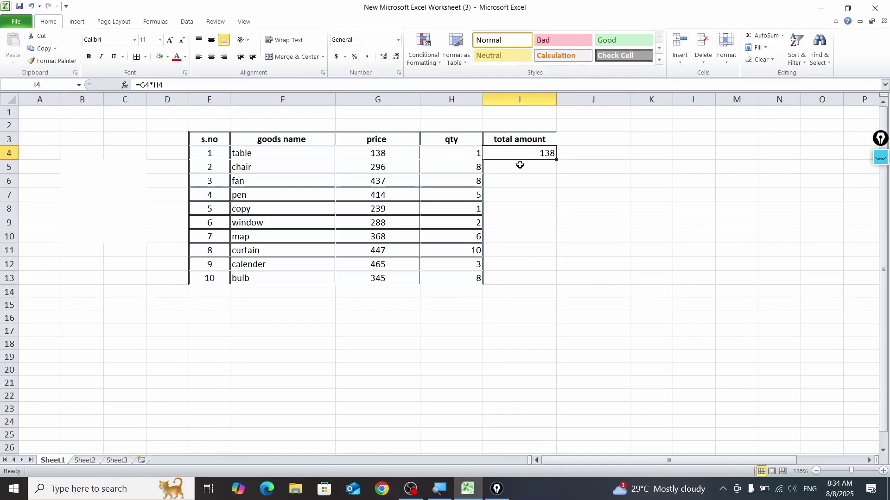
{"action": "double_click", "coordinate": [558, 162]}
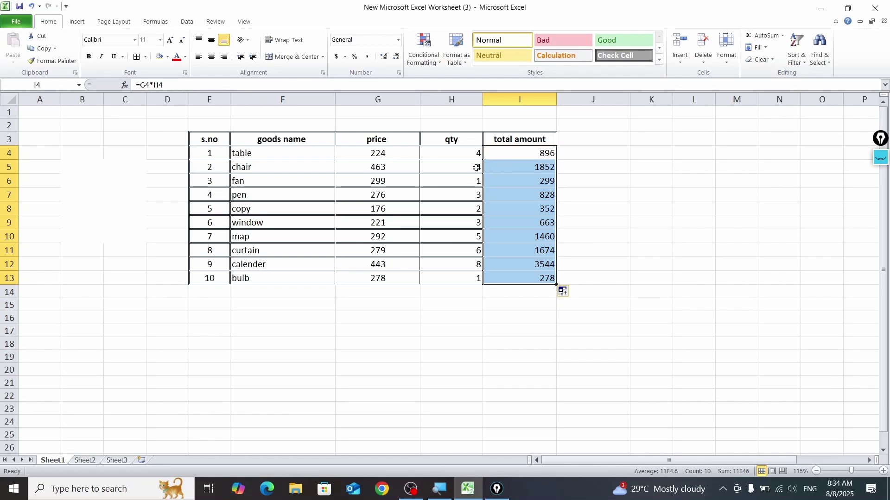
Step: Copy the bordered cell format of qty cell H9 onto total amount cells I4:I13 with Format Painter
{"action": "left_click", "coordinate": [455, 197]}
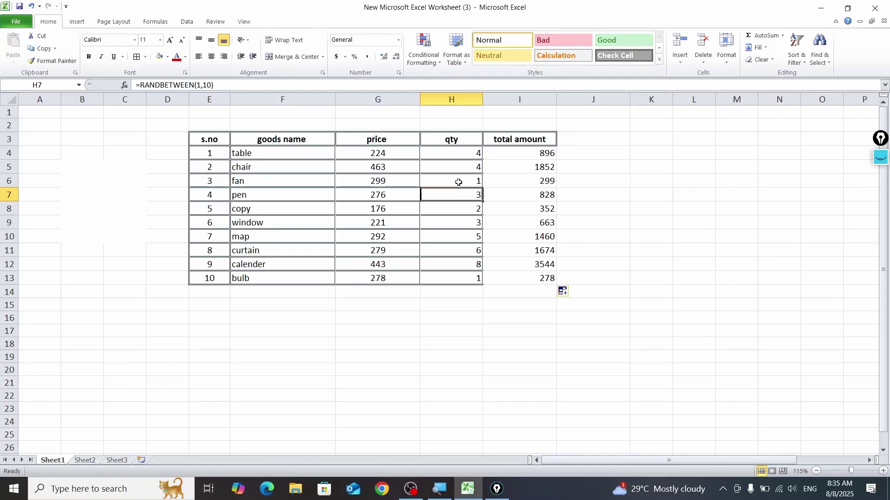
{"action": "left_click", "coordinate": [455, 226]}
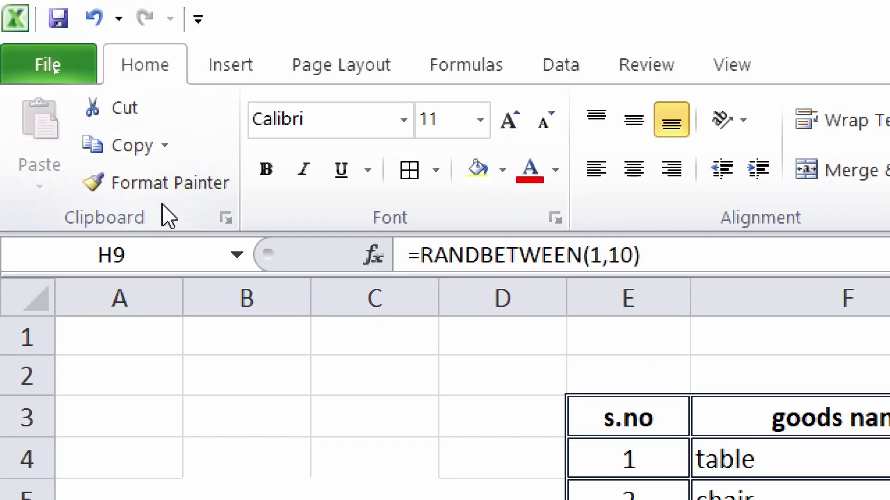
{"action": "left_click", "coordinate": [168, 185]}
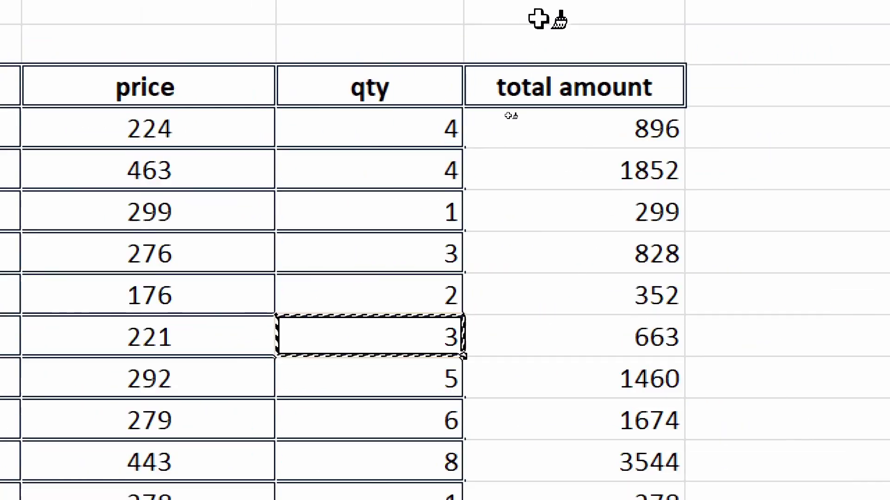
{"action": "mouse_move", "coordinate": [605, 169]}
{"action": "left_mouse_down"}
{"action": "mouse_move", "coordinate": [606, 499]}
{"action": "mouse_move", "coordinate": [607, 481]}
{"action": "left_mouse_up"}
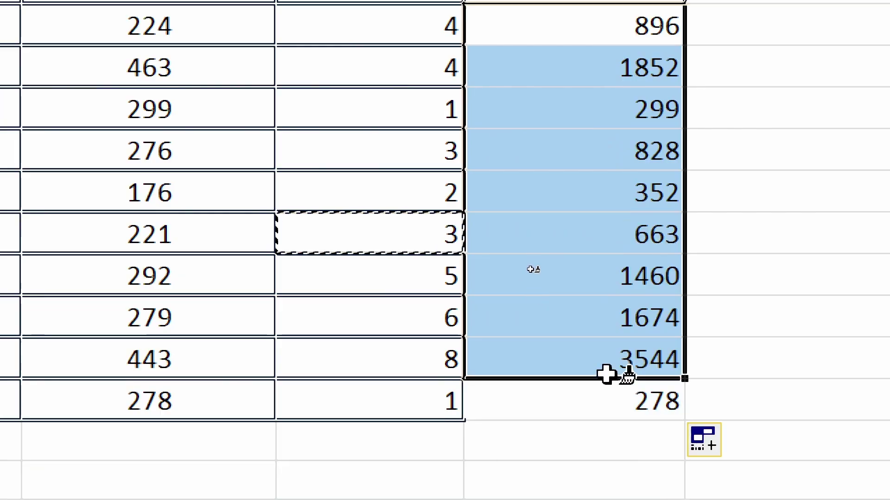
{"action": "left_click_drag", "start_coordinate": [607, 375], "coordinate": [620, 397]}
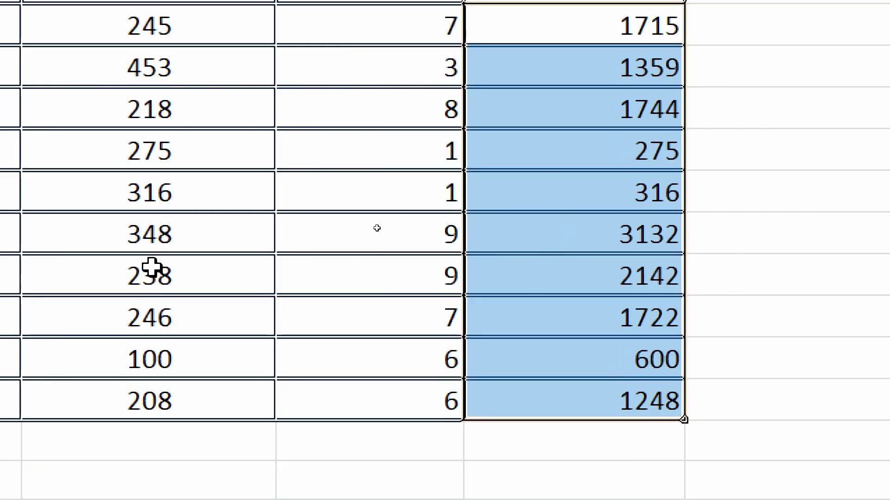
{"action": "left_click_drag", "start_coordinate": [203, 199], "coordinate": [204, 198]}
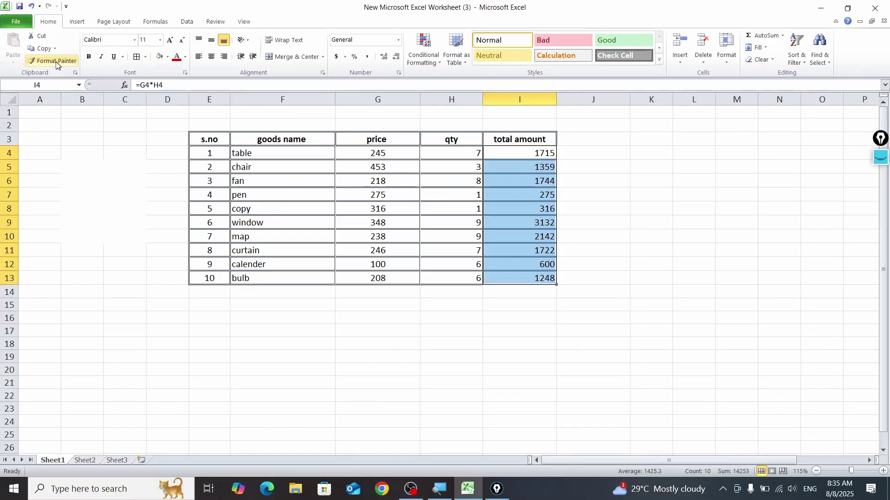
{"action": "left_click", "coordinate": [604, 185]}
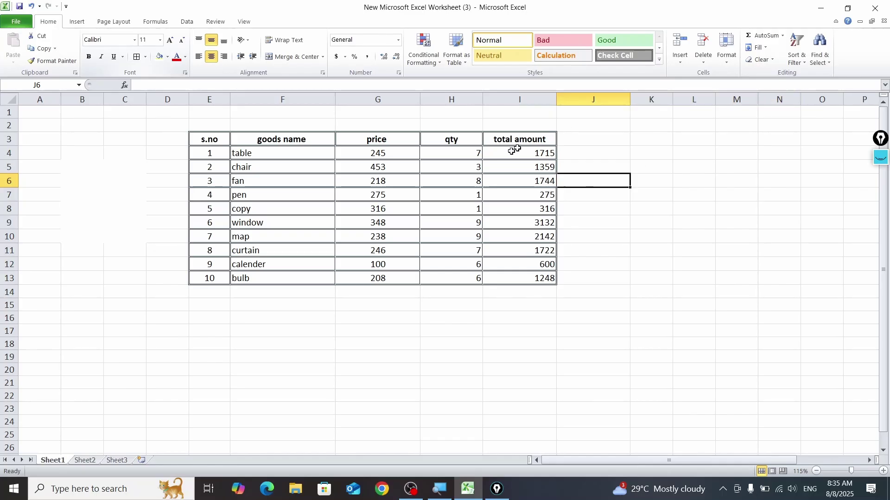
Step: Center the contents of the whole goods table E3:I13 horizontally
{"action": "left_click_drag", "start_coordinate": [221, 139], "coordinate": [532, 277]}
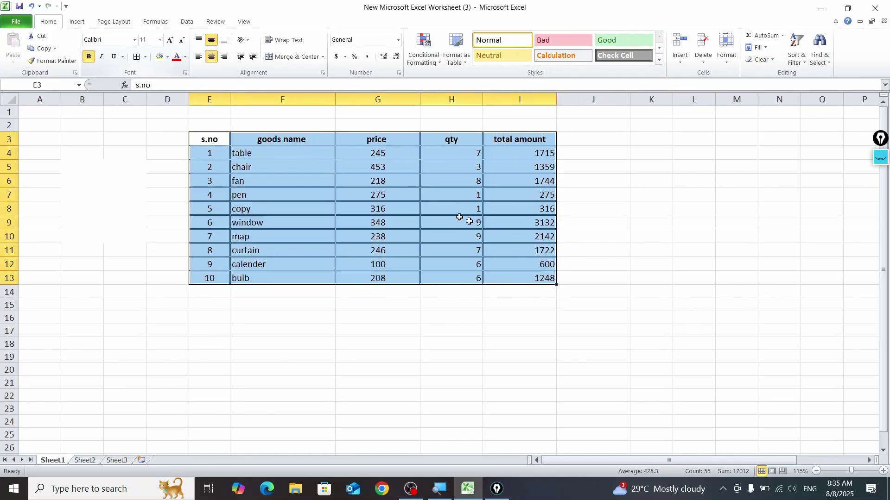
{"action": "left_click", "coordinate": [209, 60]}
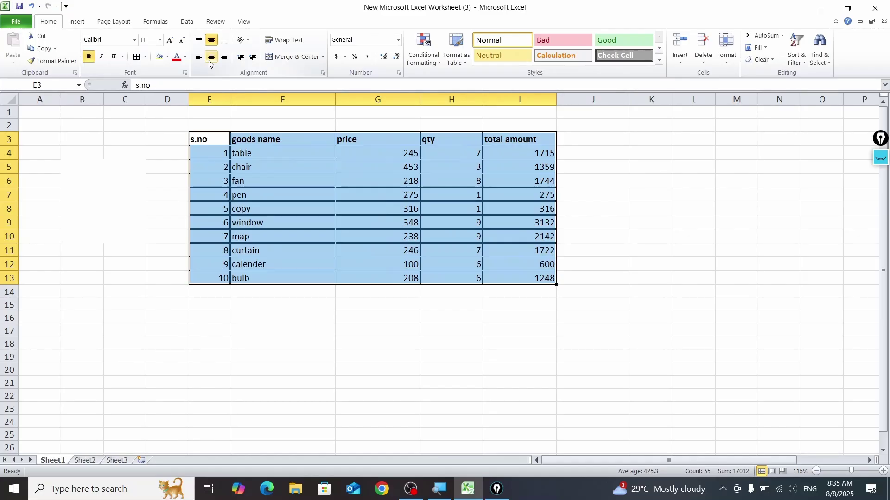
{"action": "left_click", "coordinate": [209, 61]}
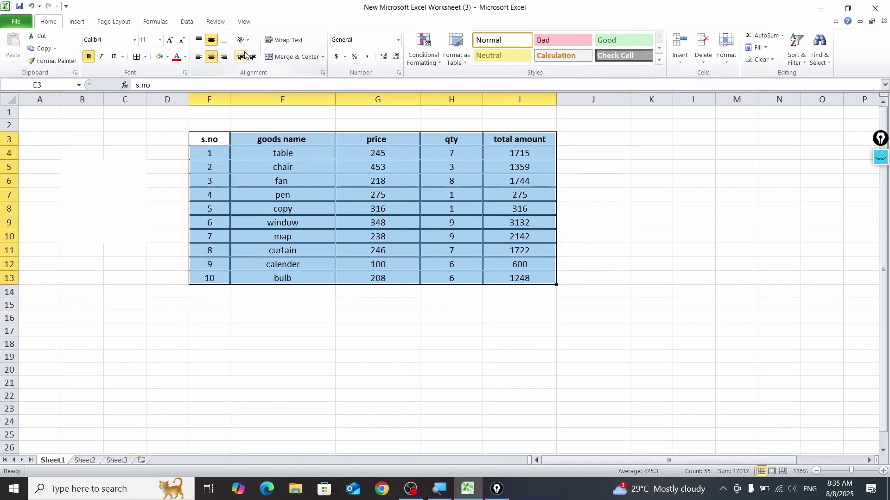
Step: Draw annotation rectangles around the formula bar entry and the alignment controls, and hide the annotation layer
{"action": "left_click", "coordinate": [880, 157]}
{"action": "left_click_drag", "start_coordinate": [128, 74], "coordinate": [179, 101]}
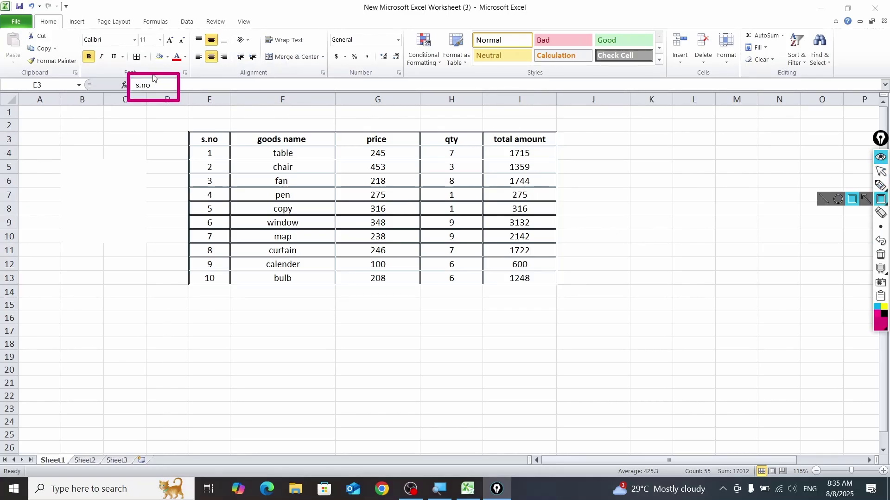
{"action": "mouse_move", "coordinate": [153, 75]}
{"action": "left_mouse_down"}
{"action": "mouse_move", "coordinate": [154, 28]}
{"action": "mouse_move", "coordinate": [250, 29]}
{"action": "left_mouse_up"}
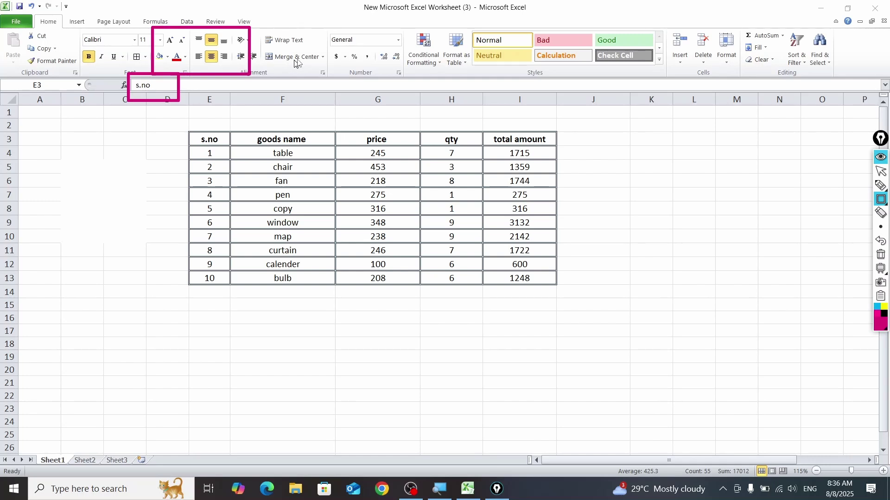
{"action": "left_click", "coordinate": [881, 158]}
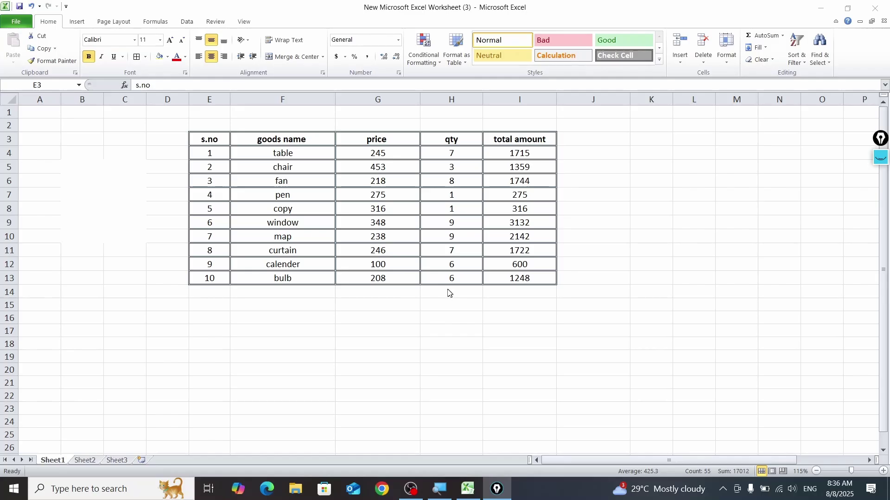
Step: Enter the label "total=" in cell G14 below the price column
{"action": "left_click", "coordinate": [380, 297]}
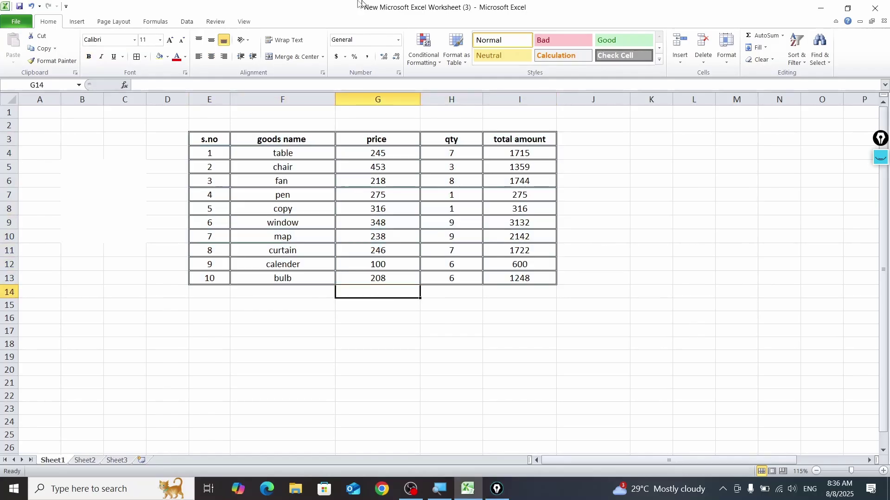
{"action": "type", "text": "tota"}
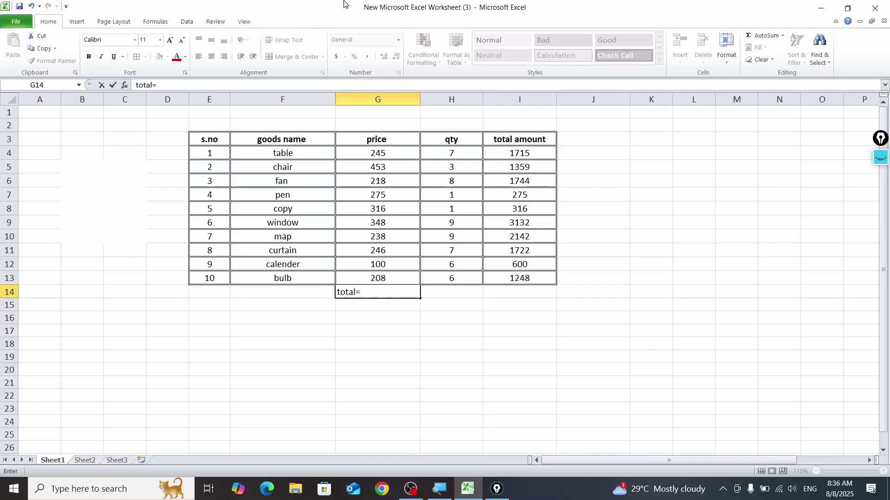
{"action": "type", "text": "l="}
{"action": "left_click", "coordinate": [460, 293]}
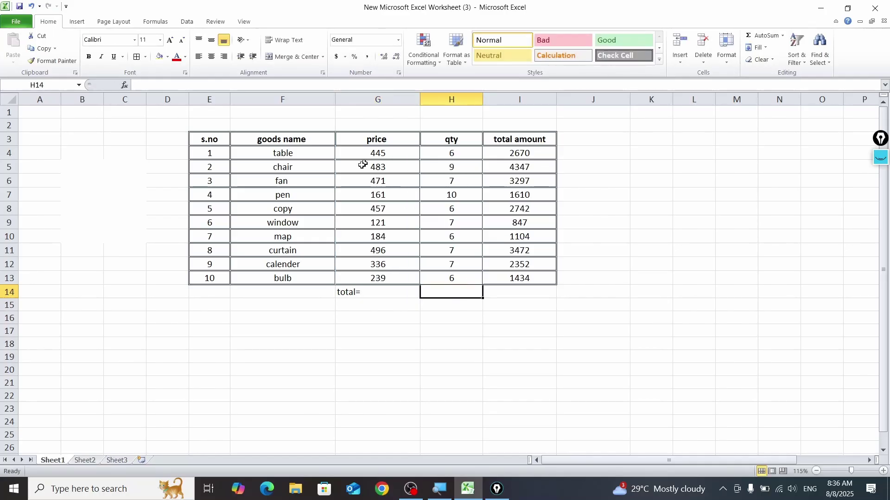
Step: Examine the random-number formulas in the price and qty columns and the blank cells under the table
{"action": "left_click", "coordinate": [394, 155]}
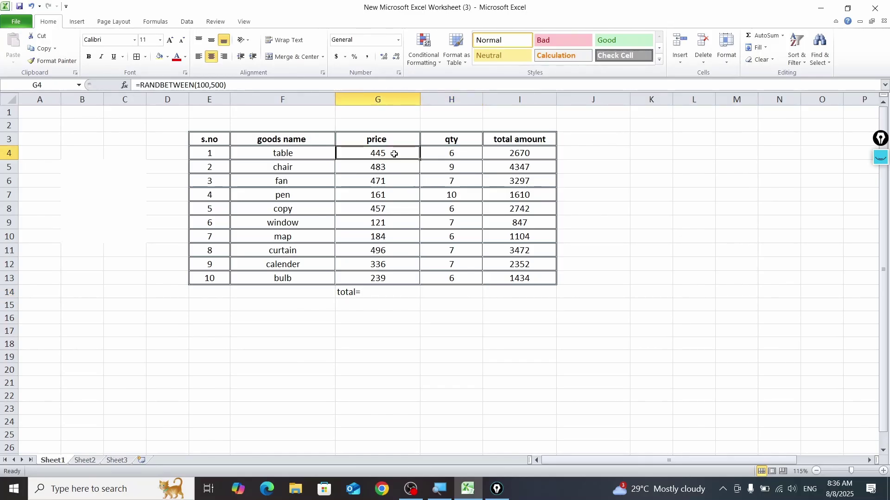
{"action": "left_click", "coordinate": [387, 184]}
{"action": "left_click", "coordinate": [428, 211]}
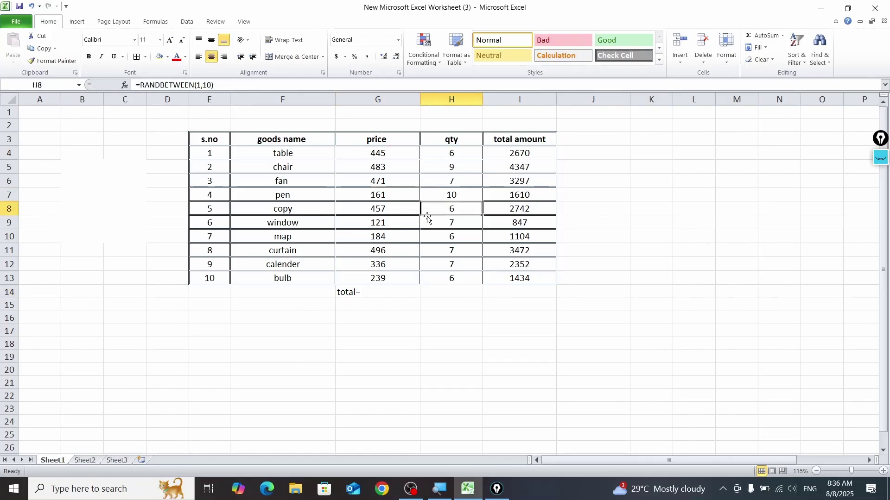
{"action": "key", "text": "ctrl+Down"}
{"action": "left_click", "coordinate": [603, 218]}
{"action": "left_click", "coordinate": [473, 205]}
{"action": "key", "text": "ctrl+Down"}
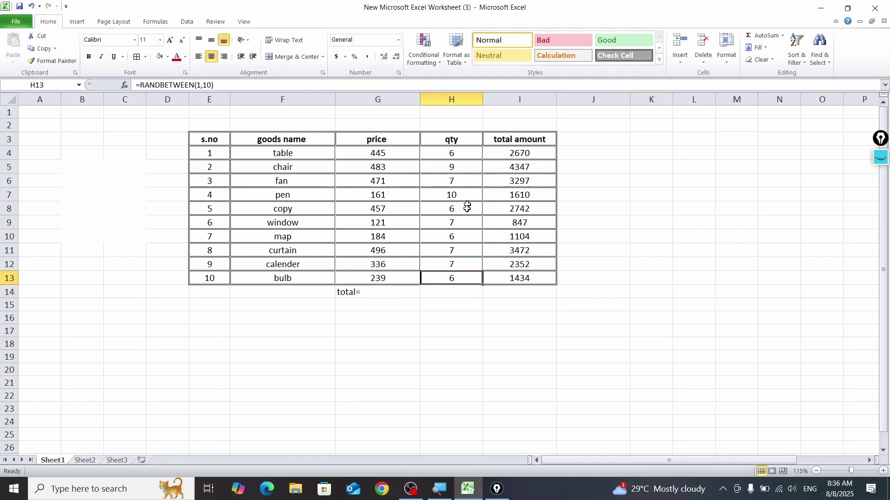
{"action": "left_click", "coordinate": [408, 292]}
{"action": "left_click", "coordinate": [490, 301]}
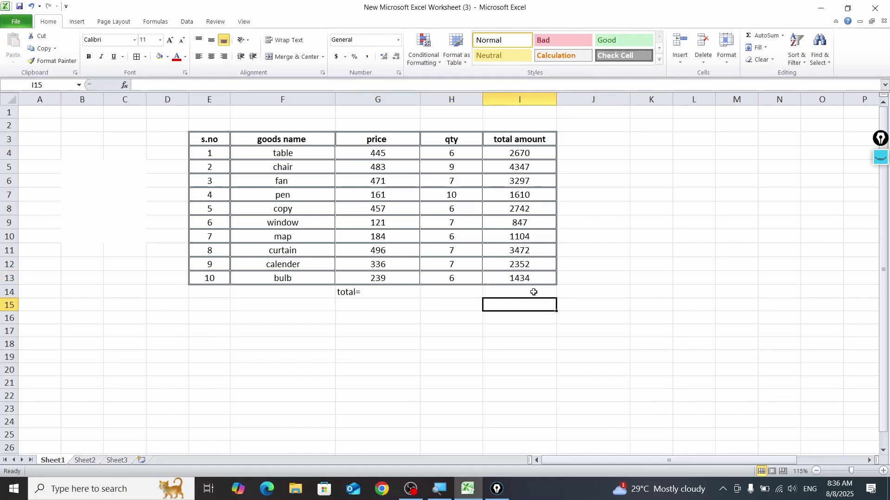
{"action": "left_click", "coordinate": [534, 292]}
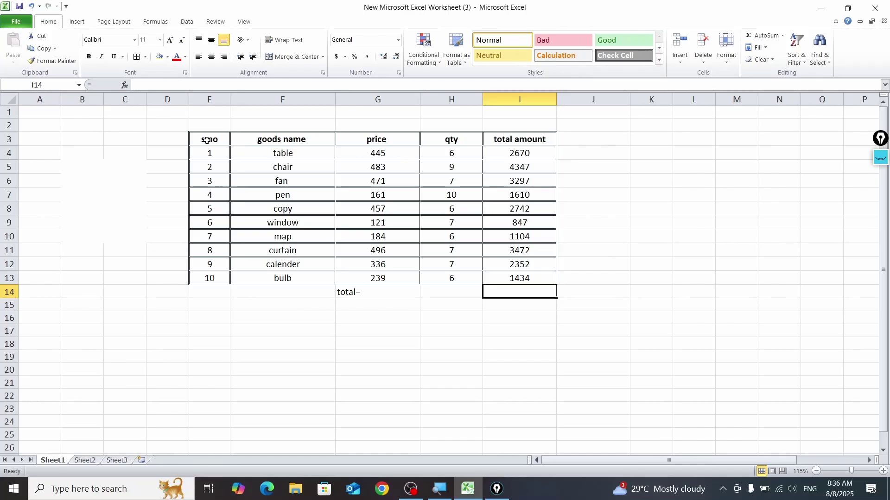
Step: Copy the whole goods table including the total row, range E3:I14
{"action": "left_click_drag", "start_coordinate": [207, 140], "coordinate": [532, 287]}
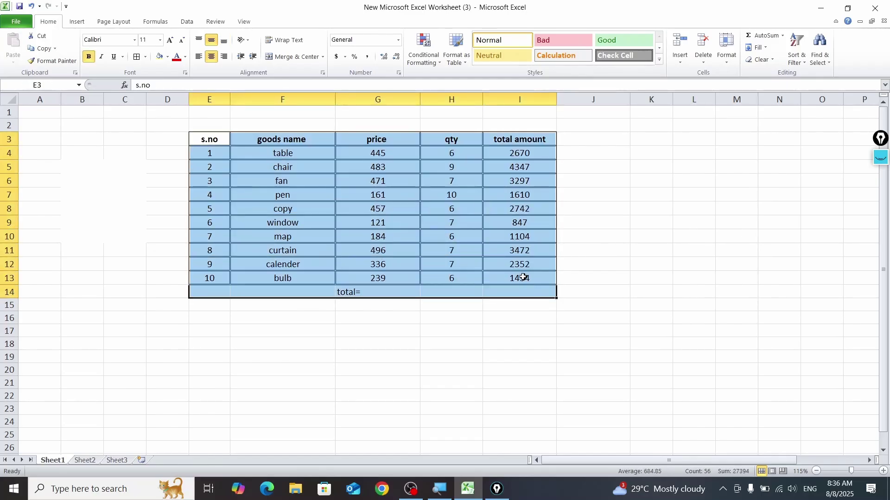
{"action": "key", "text": "ctrl+c"}
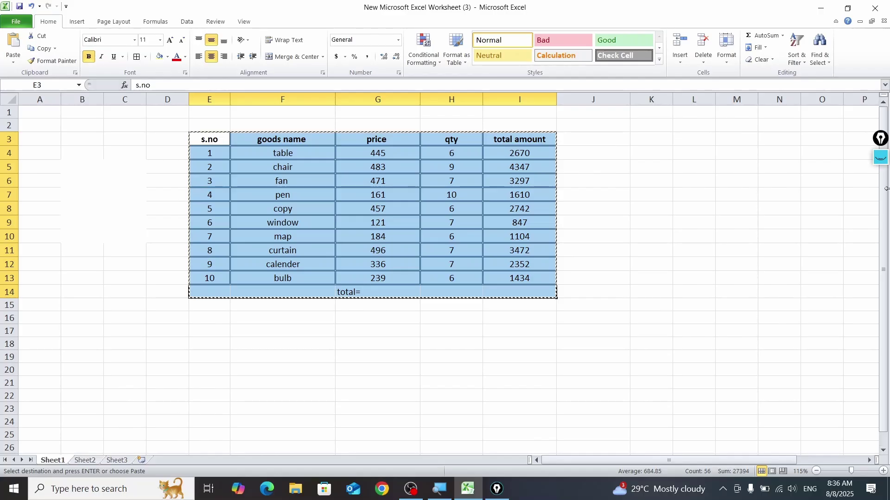
Step: Show the annotation layer, outline the Sheet1 and Sheet2 names with a rectangle, and hide the layer again
{"action": "left_click", "coordinate": [880, 161]}
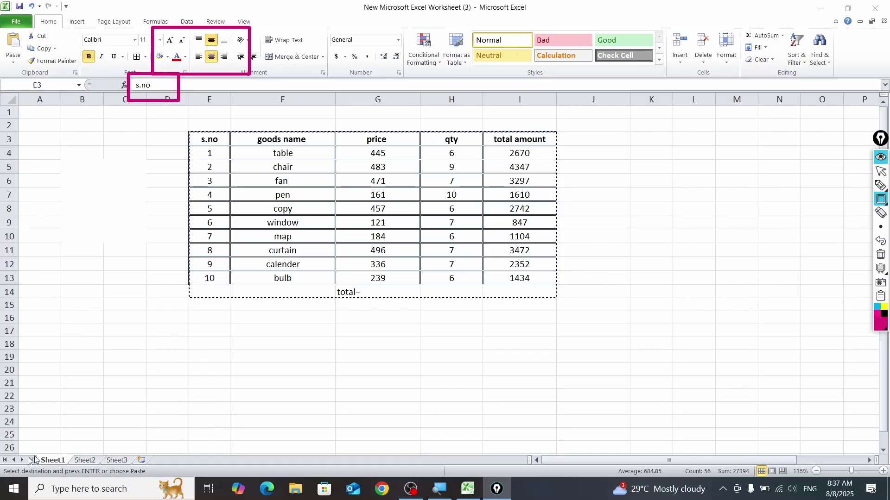
{"action": "left_click_drag", "start_coordinate": [21, 445], "coordinate": [100, 471]}
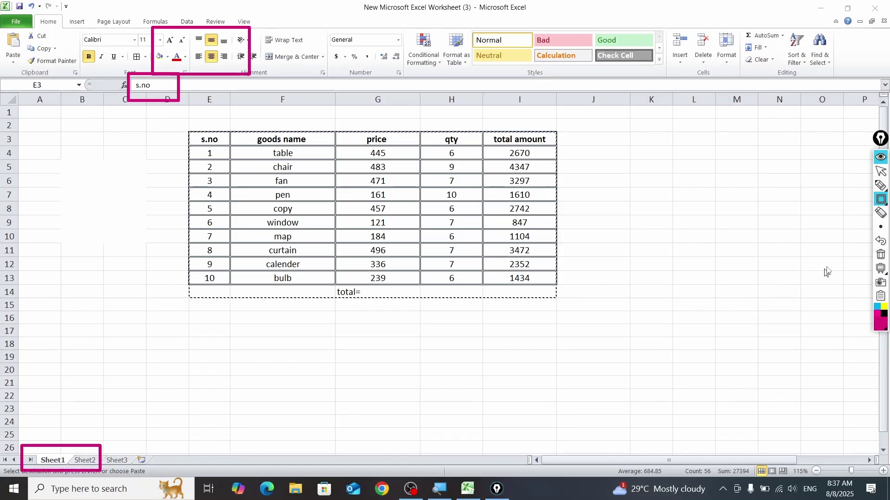
{"action": "left_click", "coordinate": [881, 157]}
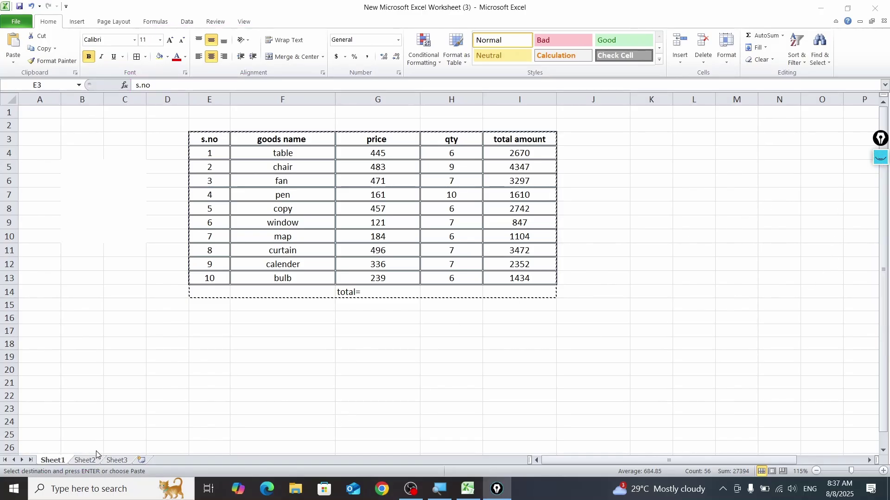
Step: Paste the copied table into Sheet2 starting at E4, keeping values only
{"action": "left_click", "coordinate": [83, 461]}
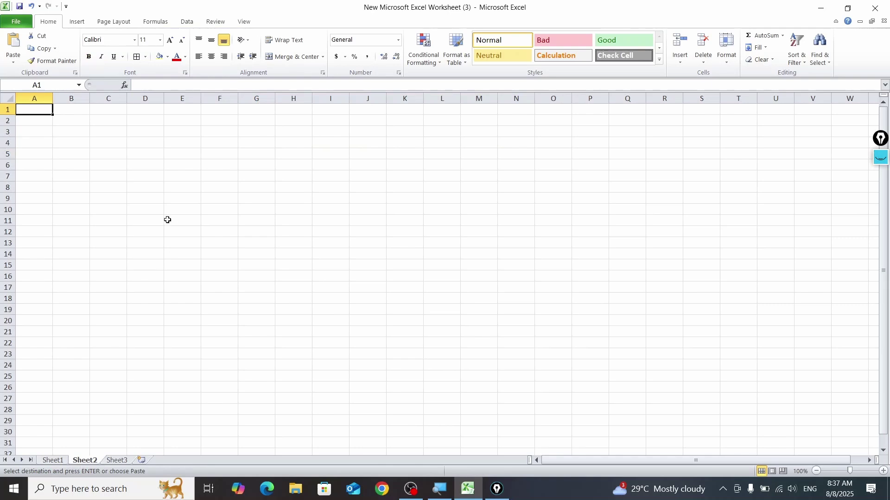
{"action": "left_click", "coordinate": [174, 144]}
{"action": "key", "text": "ctrl+v"}
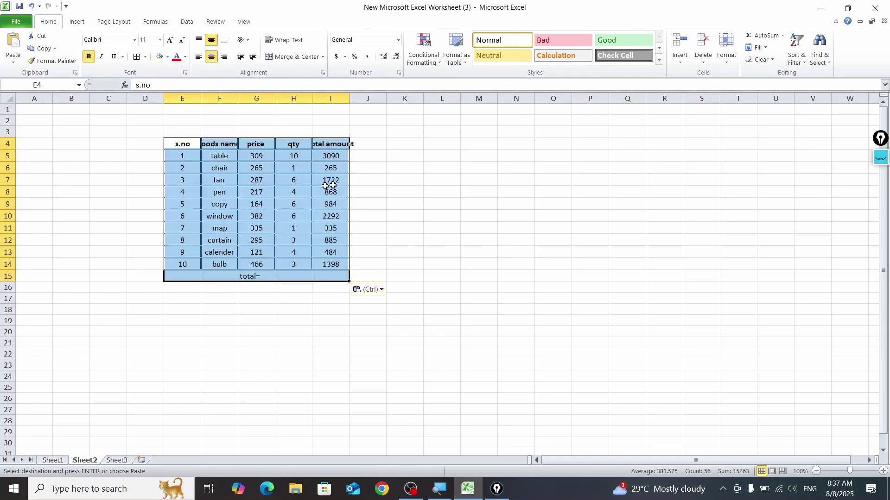
{"action": "left_click", "coordinate": [364, 291]}
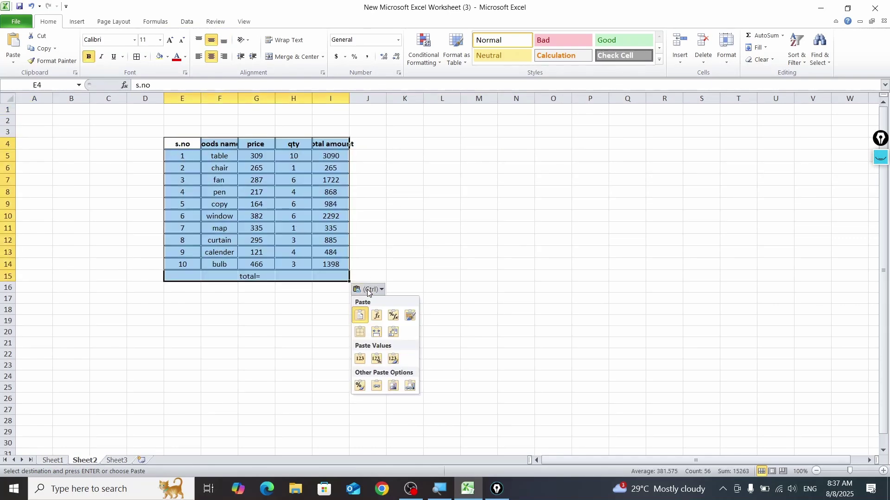
{"action": "left_click", "coordinate": [361, 360]}
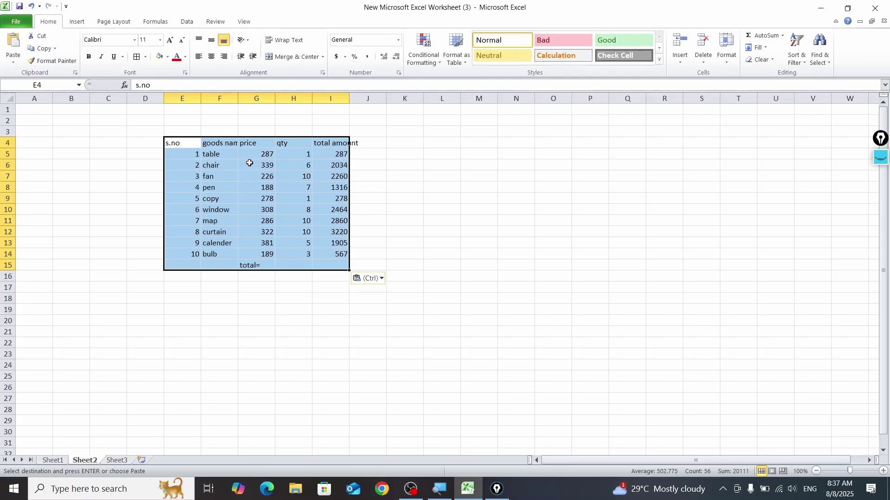
Step: Add two new worksheets to the end of the workbook
{"action": "left_click", "coordinate": [49, 461]}
{"action": "left_click", "coordinate": [83, 460]}
{"action": "left_click", "coordinate": [142, 461]}
{"action": "left_click", "coordinate": [173, 461]}
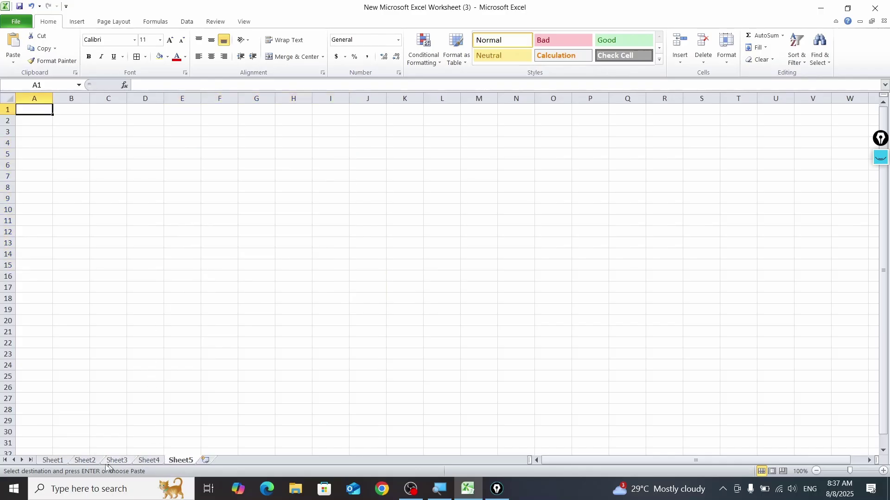
Step: Compare the original table on Sheet1 with the values-only copy on Sheet2
{"action": "left_click", "coordinate": [61, 460]}
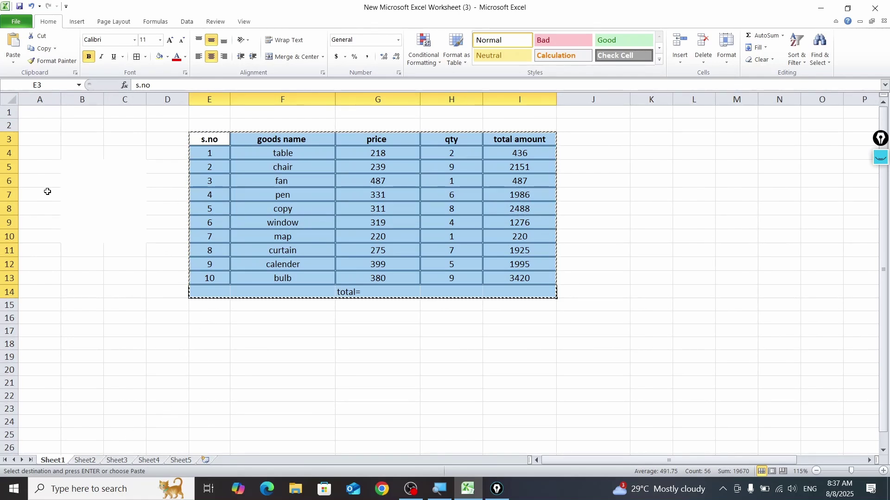
{"action": "left_click", "coordinate": [86, 462]}
{"action": "key", "text": "ctrl+v"}
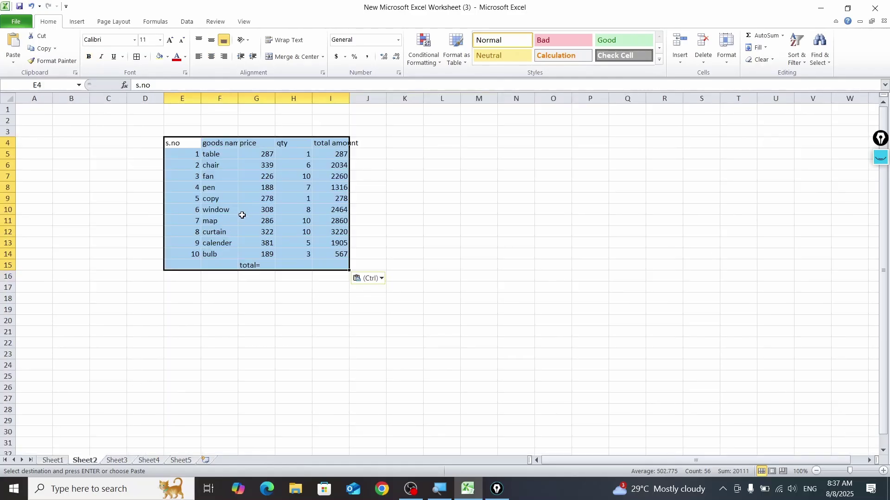
Step: Apply the double-line borders to all cells of the pasted table E4:I15 on Sheet2
{"action": "left_click", "coordinate": [137, 57]}
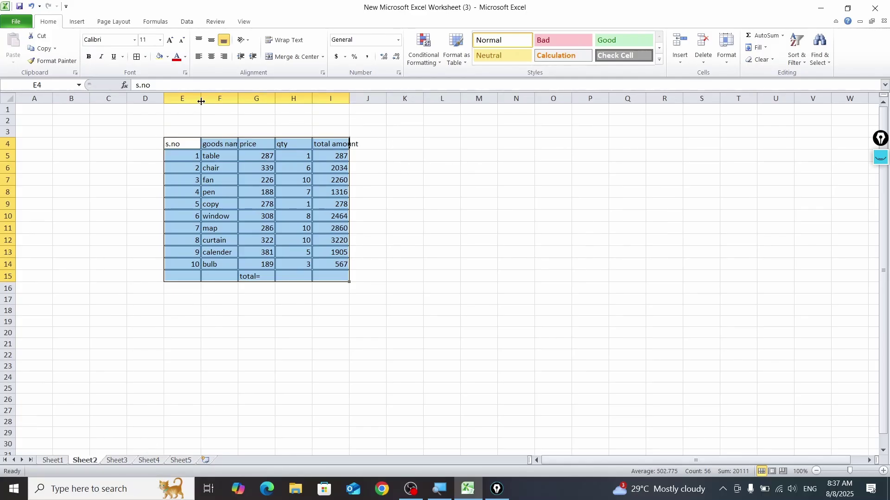
Step: Try widening the table's columns by hand, and undo the last width changes
{"action": "left_click_drag", "start_coordinate": [202, 101], "coordinate": [305, 99]}
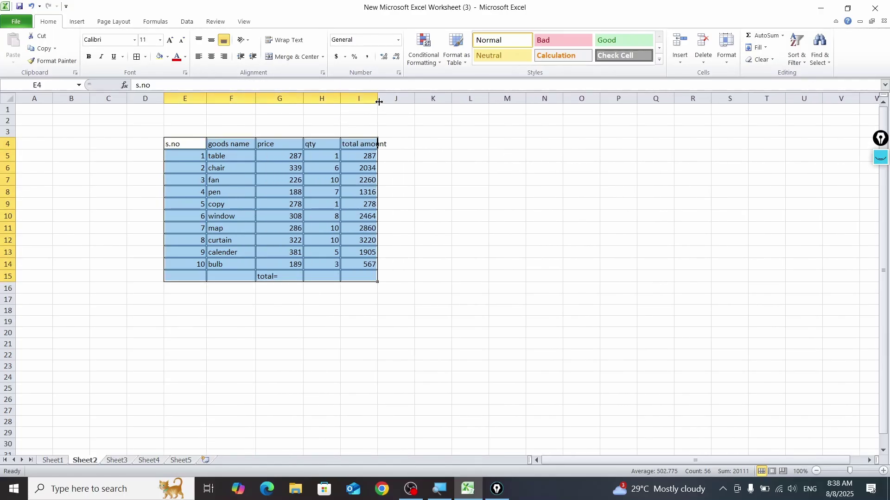
{"action": "left_click_drag", "start_coordinate": [379, 101], "coordinate": [387, 103]}
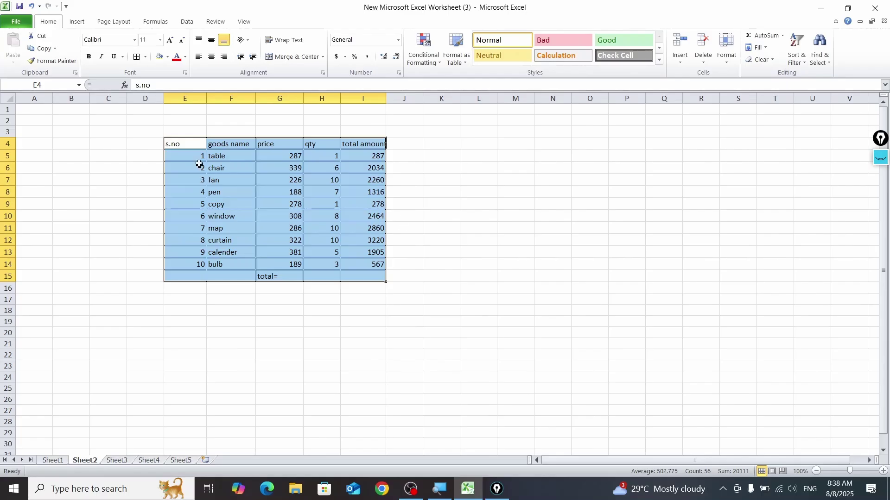
{"action": "key", "text": "ctrl+z"}
{"action": "key", "text": "ctrl+z"}
{"action": "key", "text": "ctrl+z"}
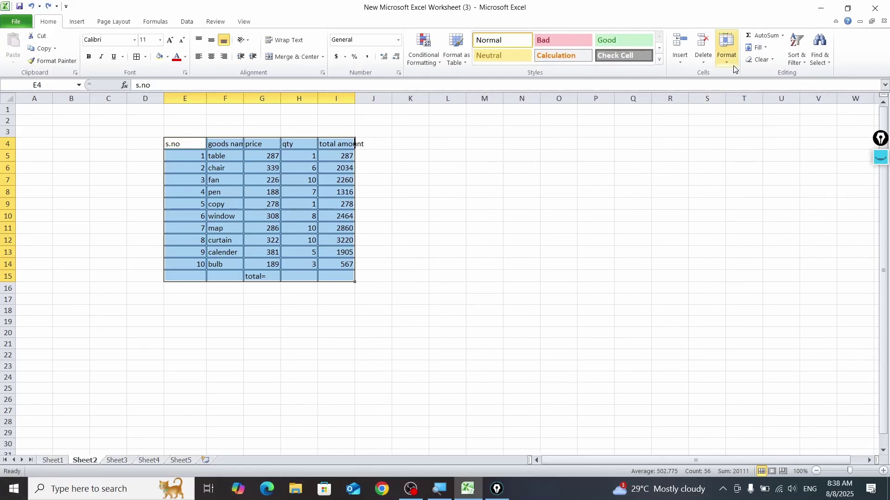
Step: Clear the old annotations, outline the Format command with a rectangle, and clear and hide the annotation layer again
{"action": "left_click", "coordinate": [885, 162]}
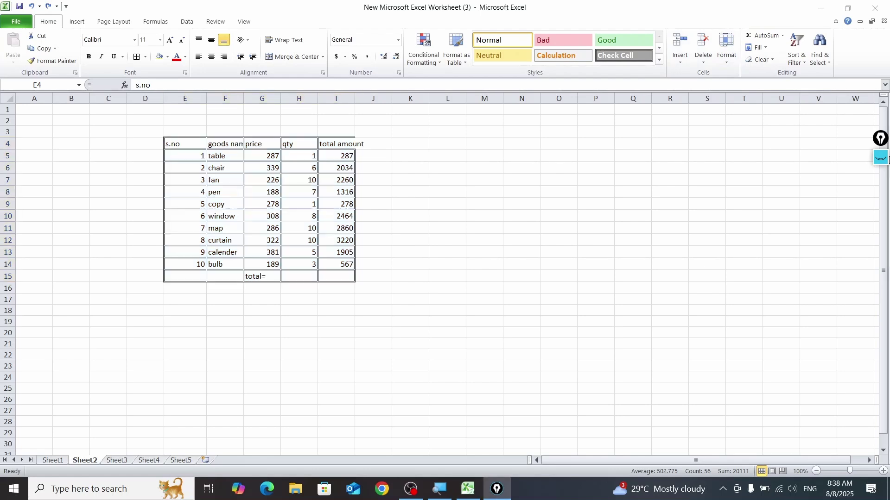
{"action": "left_click", "coordinate": [884, 163]}
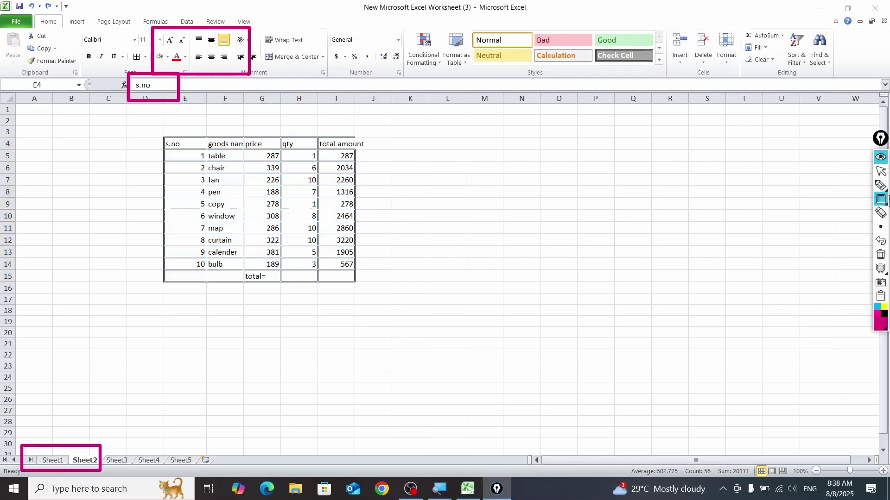
{"action": "left_click", "coordinate": [883, 256]}
{"action": "left_click_drag", "start_coordinate": [712, 30], "coordinate": [744, 75]}
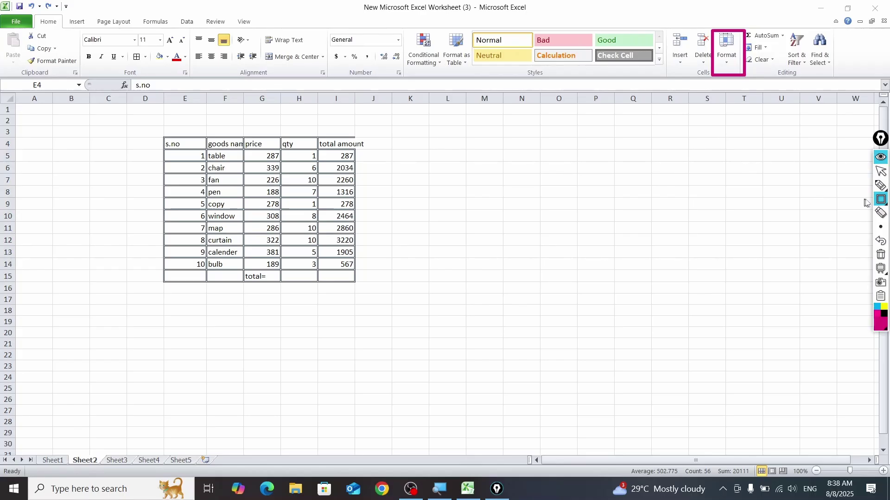
{"action": "left_click", "coordinate": [881, 254]}
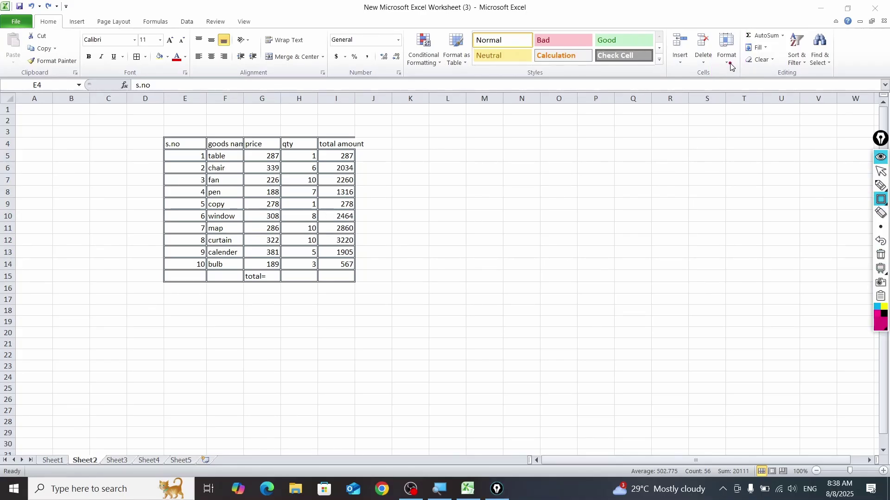
{"action": "left_click", "coordinate": [880, 160]}
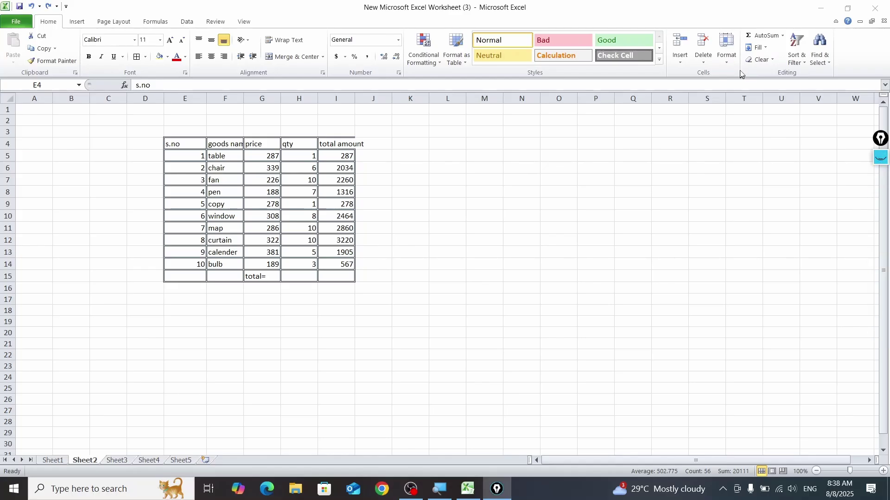
Step: AutoFit the row heights and the column widths of the selected table on Sheet2
{"action": "left_click", "coordinate": [730, 60]}
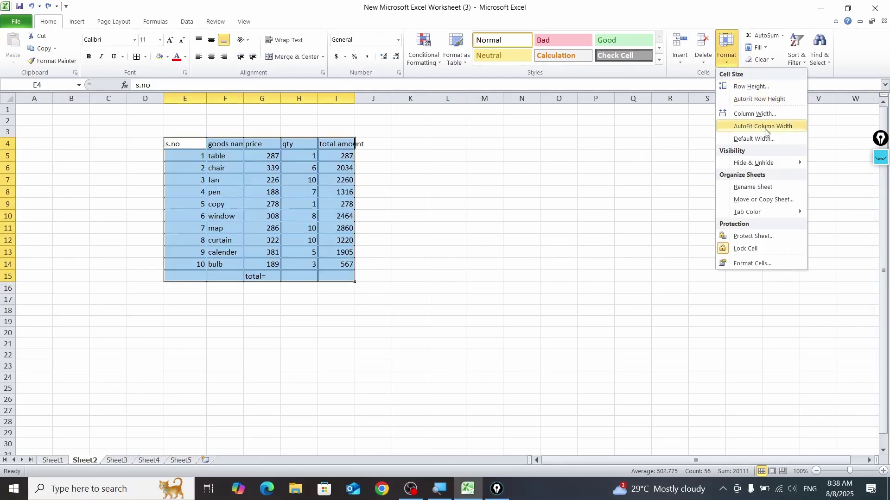
{"action": "left_click", "coordinate": [758, 100]}
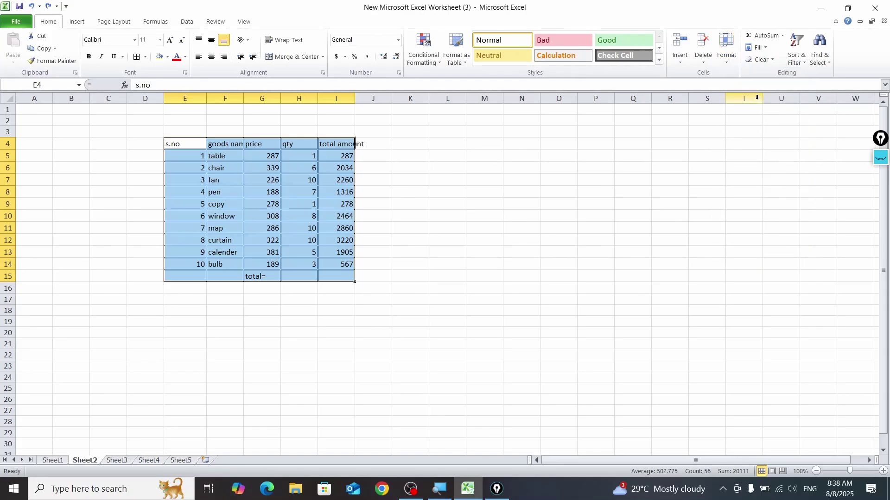
{"action": "left_click", "coordinate": [726, 55]}
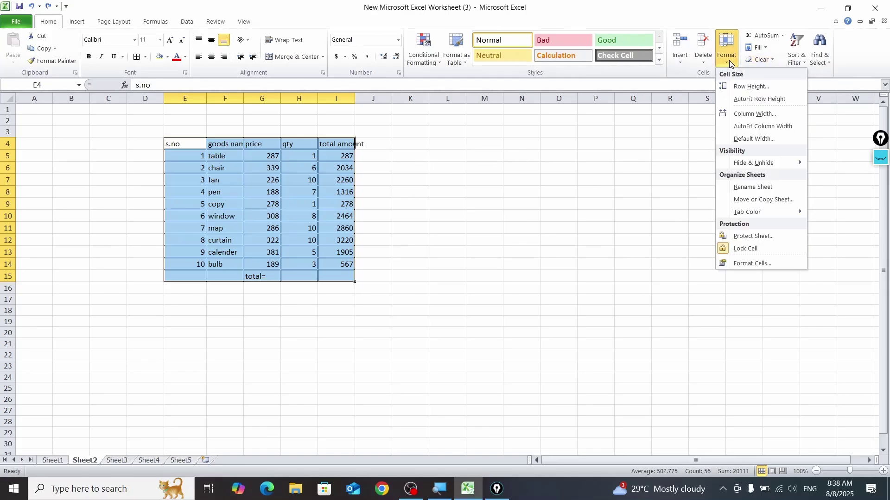
{"action": "left_click", "coordinate": [767, 127]}
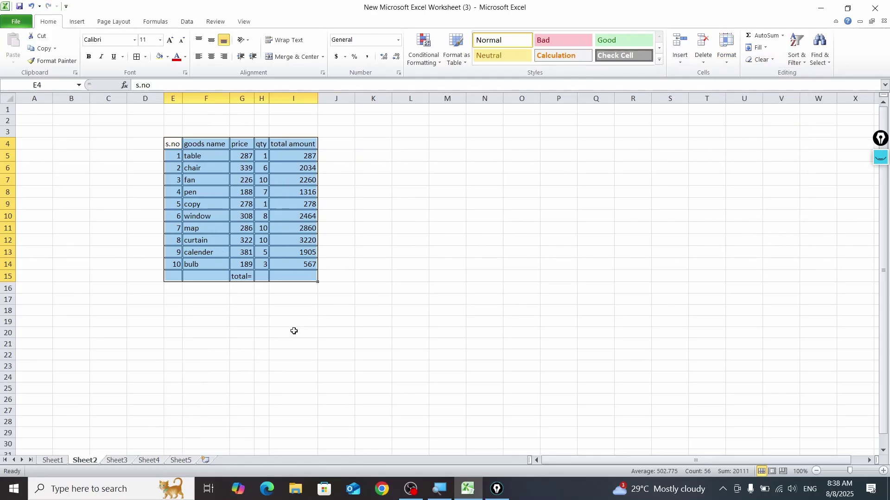
{"action": "left_click", "coordinate": [279, 347]}
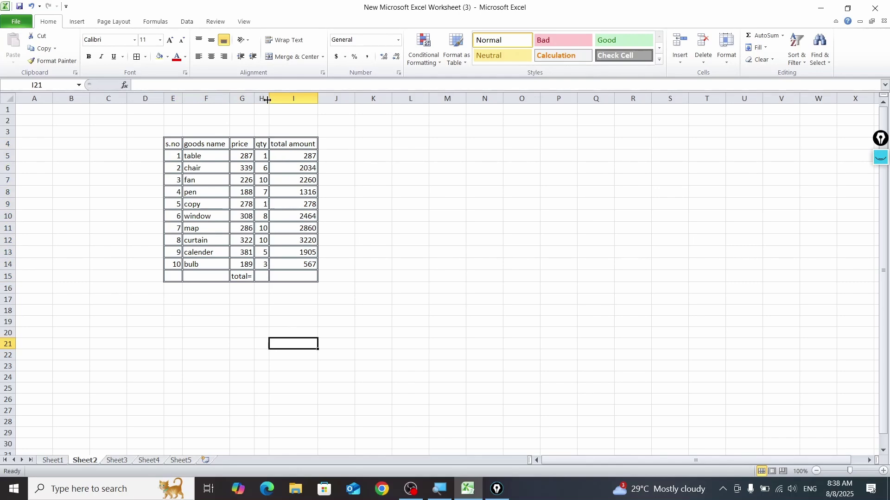
Step: Make the header cells E4:I4 bold and increase their font size to 20
{"action": "left_click_drag", "start_coordinate": [177, 145], "coordinate": [318, 147]}
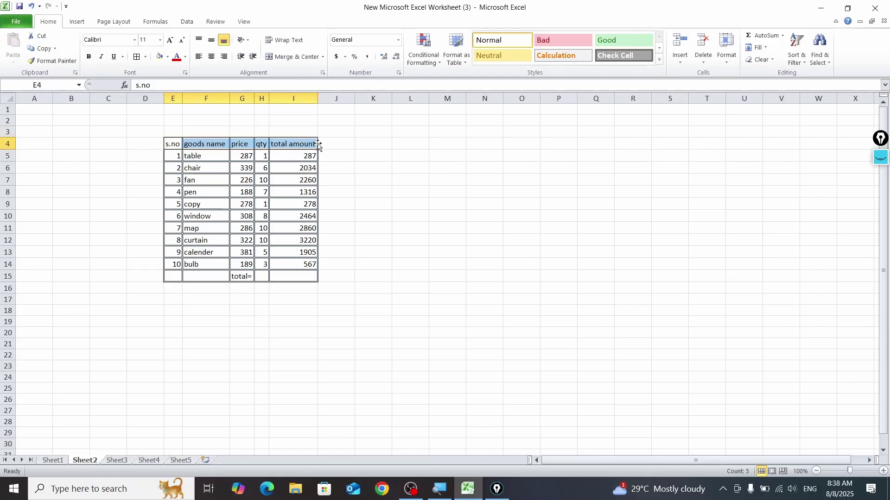
{"action": "left_click", "coordinate": [88, 56]}
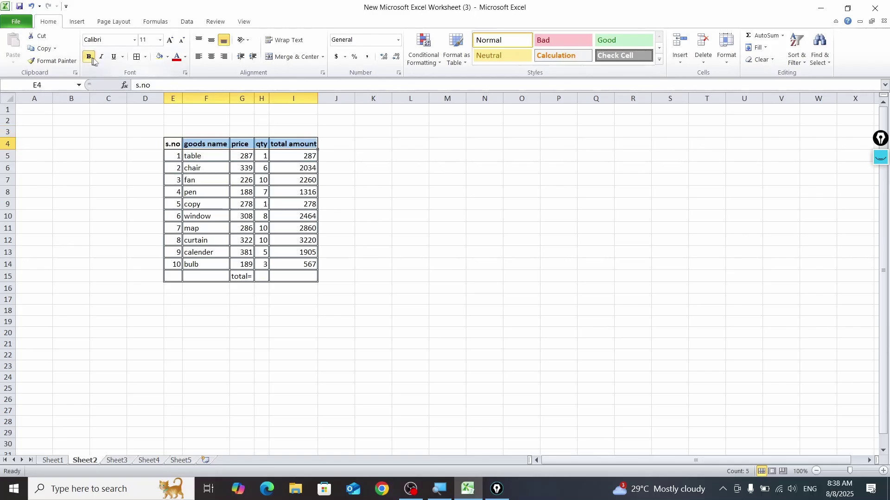
{"action": "left_click", "coordinate": [170, 40]}
{"action": "left_click", "coordinate": [170, 40]}
{"action": "left_click", "coordinate": [170, 40]}
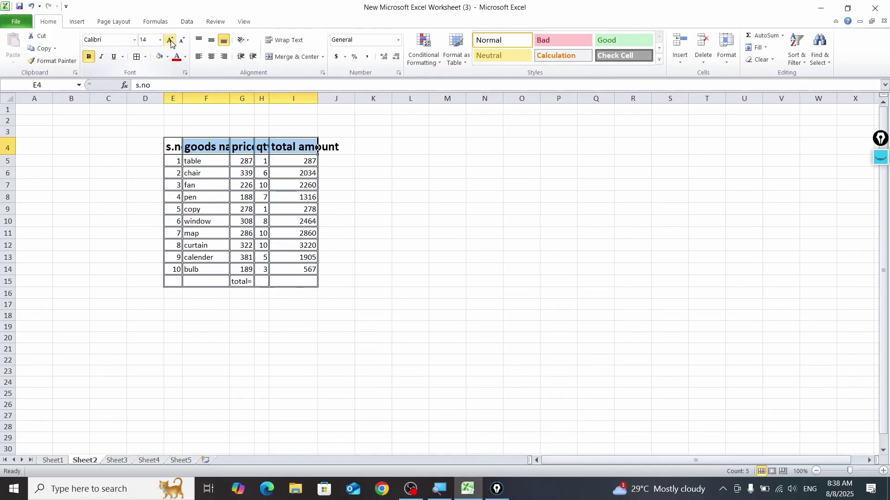
{"action": "left_click", "coordinate": [170, 41]}
{"action": "left_click", "coordinate": [170, 41]}
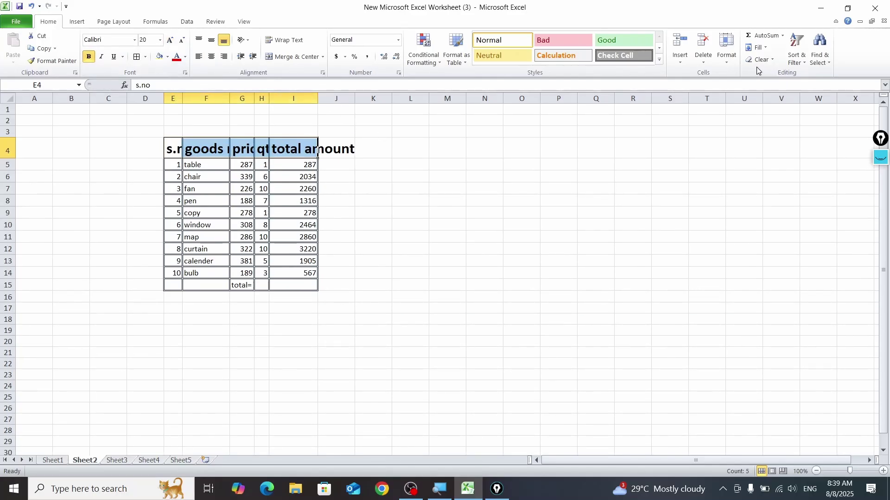
Step: AutoFit the column widths to the enlarged header texts in E4:I4
{"action": "left_click", "coordinate": [726, 51]}
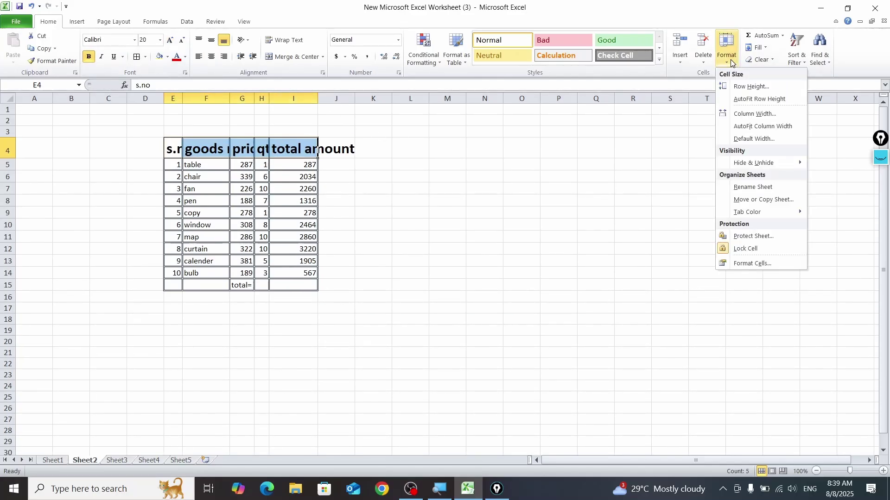
{"action": "left_click", "coordinate": [759, 127]}
{"action": "left_click", "coordinate": [600, 261]}
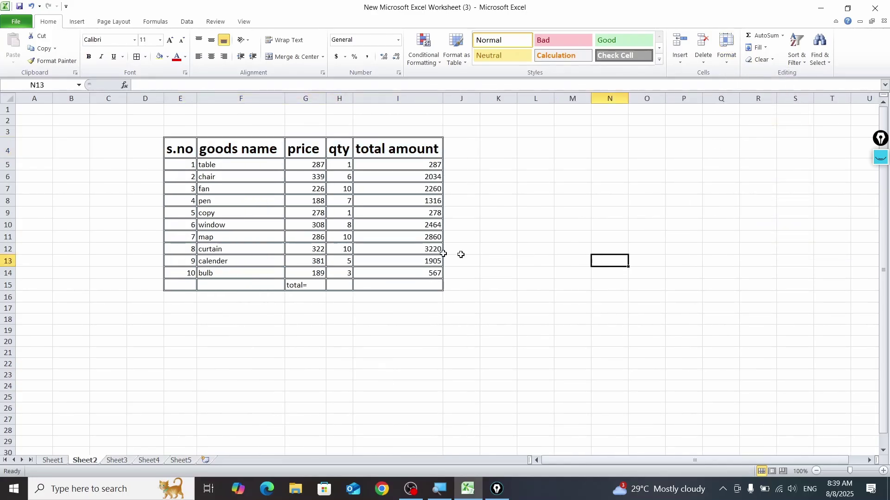
Step: Select the table E4:I15, outline the text alignment options with a rectangle annotation, and hide the annotation layer
{"action": "left_click_drag", "start_coordinate": [184, 146], "coordinate": [406, 283]}
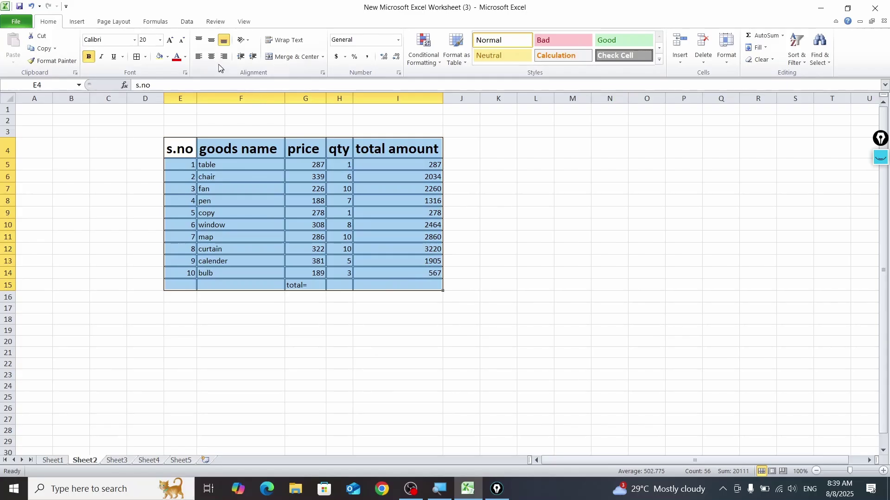
{"action": "left_click", "coordinate": [880, 157]}
{"action": "left_click", "coordinate": [884, 200]}
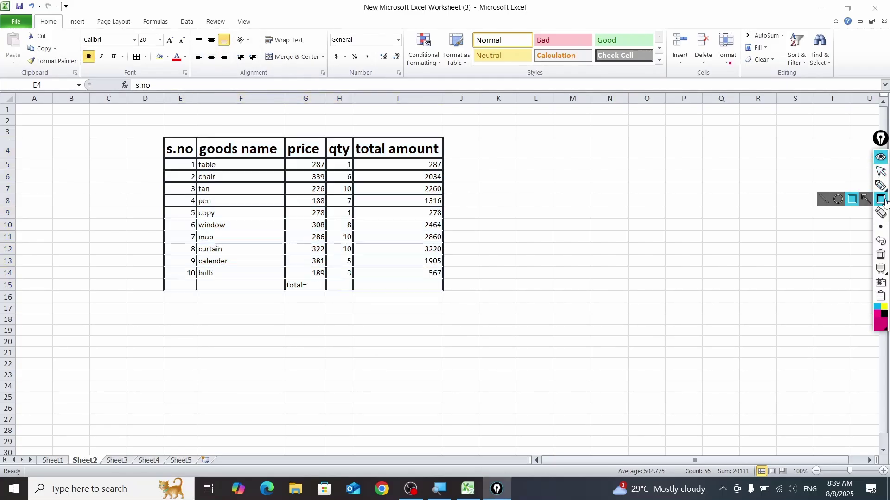
{"action": "mouse_move", "coordinate": [192, 27]}
{"action": "left_mouse_down"}
{"action": "mouse_move", "coordinate": [249, 73]}
{"action": "mouse_move", "coordinate": [234, 71]}
{"action": "left_mouse_up"}
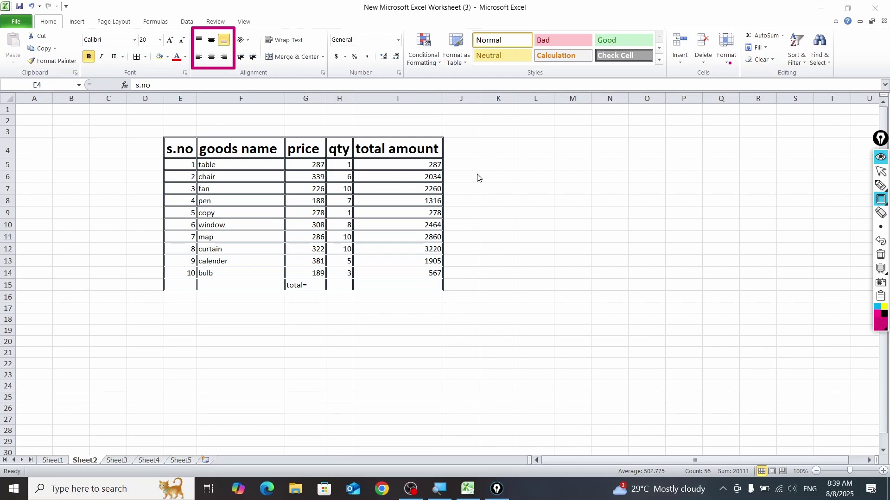
{"action": "left_click", "coordinate": [874, 158]}
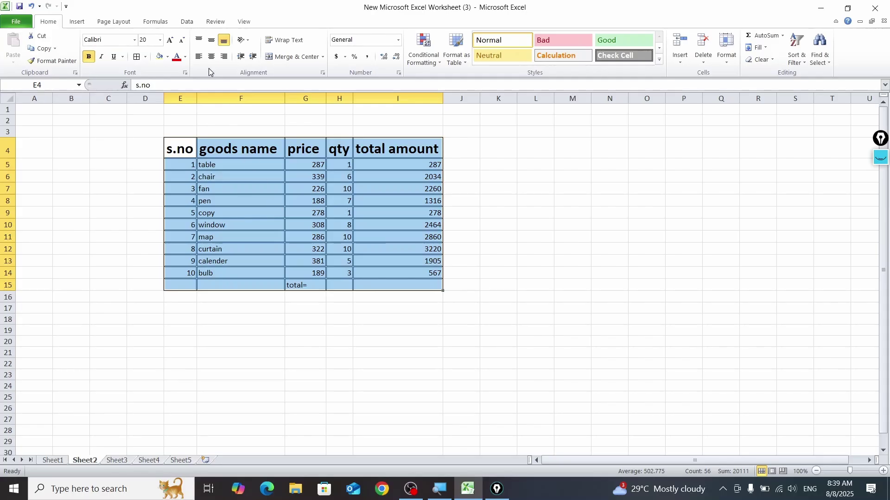
Step: Center the contents of the table E4:I15 horizontally and align them to the middle vertically
{"action": "left_click", "coordinate": [211, 56]}
{"action": "left_click", "coordinate": [212, 40]}
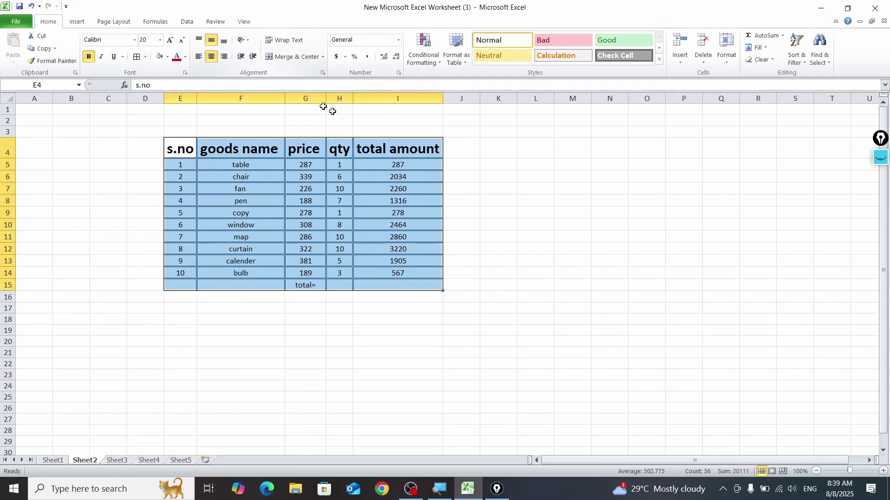
{"action": "left_click", "coordinate": [460, 330]}
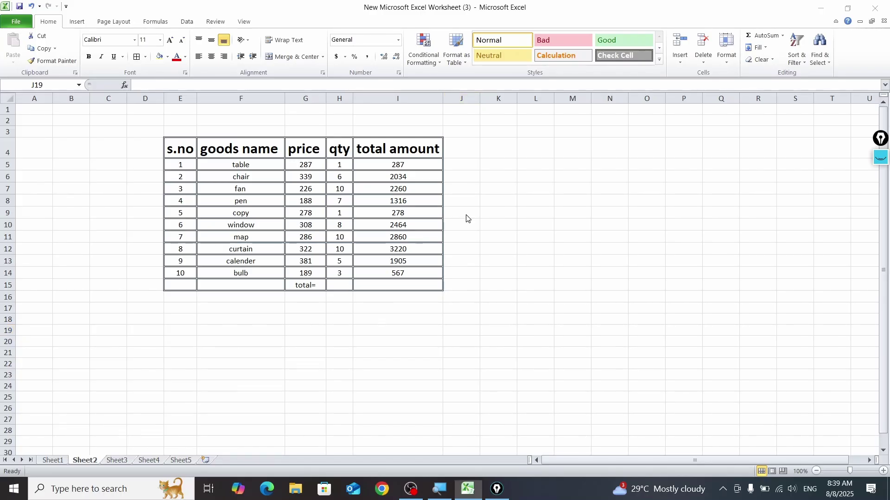
Step: Enter a formula in H15 that adds the quantities H5 through H14 cell by cell, and clear it again
{"action": "key", "text": "super"}
{"action": "left_click", "coordinate": [500, 288]}
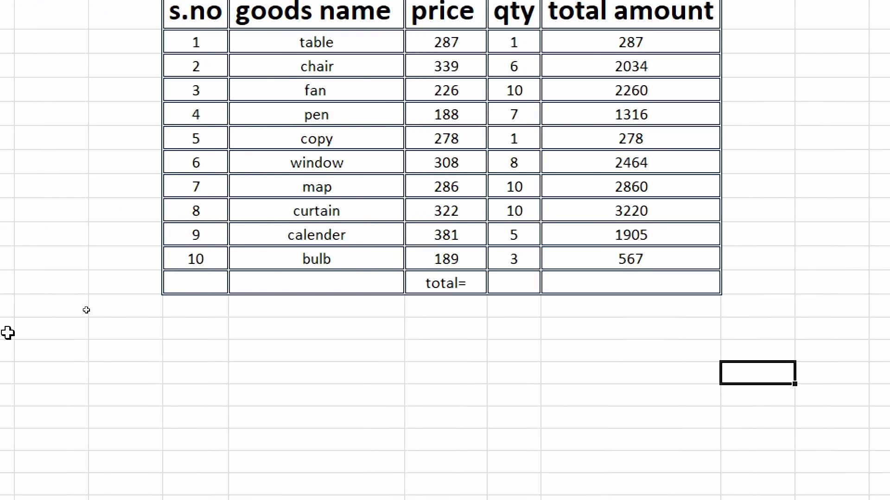
{"action": "left_click", "coordinate": [542, 281]}
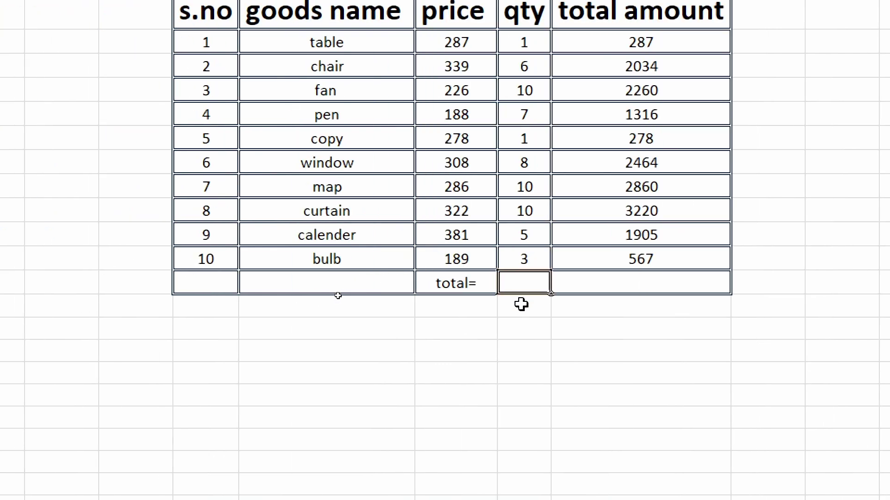
{"action": "type", "text": "="}
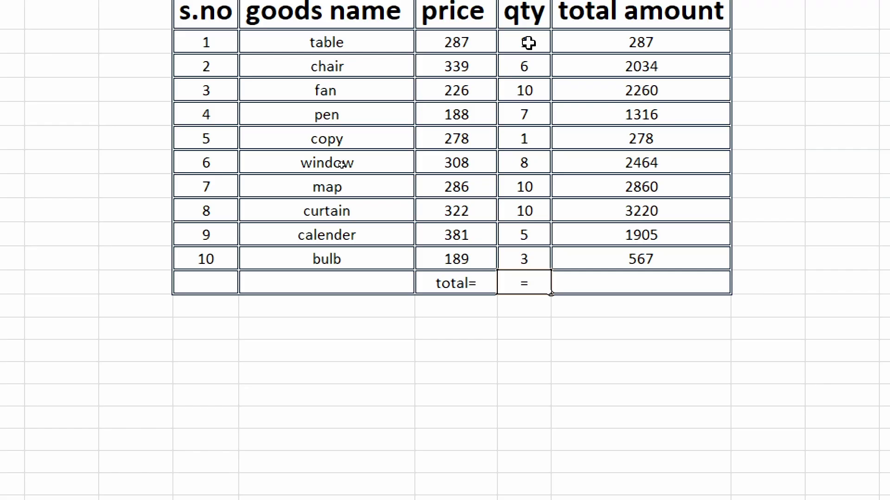
{"action": "left_click", "coordinate": [528, 43]}
{"action": "type", "text": "+"}
{"action": "left_click", "coordinate": [528, 66]}
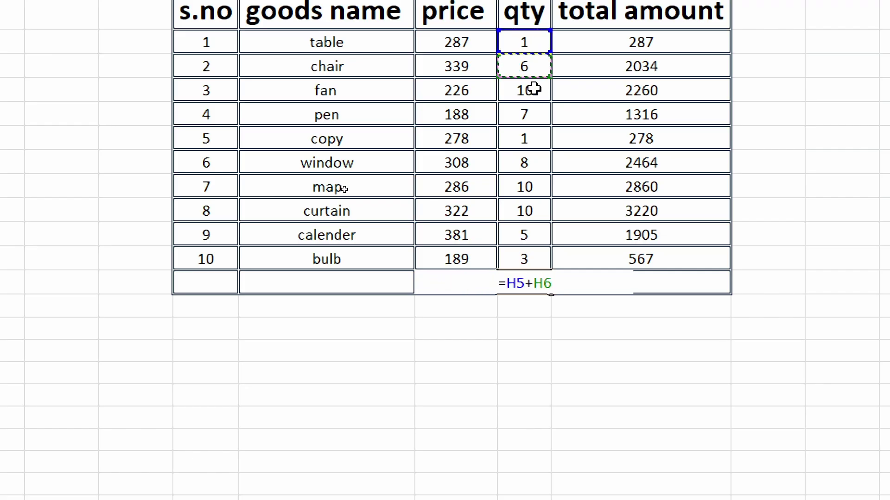
{"action": "type", "text": "+"}
{"action": "left_click", "coordinate": [534, 91]}
{"action": "type", "text": "+"}
{"action": "left_click", "coordinate": [535, 120]}
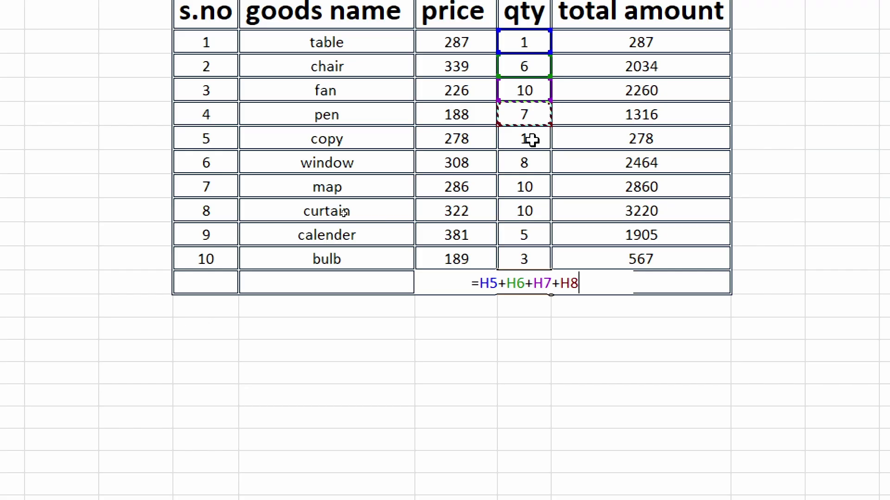
{"action": "type", "text": "+"}
{"action": "left_click", "coordinate": [533, 163]}
{"action": "type", "text": "+"}
{"action": "left_click", "coordinate": [533, 139]}
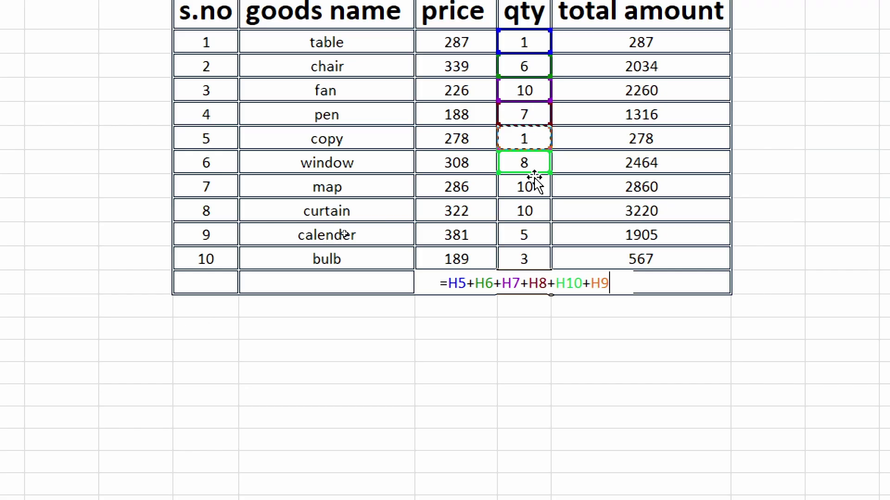
{"action": "type", "text": "+"}
{"action": "left_click", "coordinate": [533, 187]}
{"action": "type", "text": "+"}
{"action": "left_click", "coordinate": [536, 211]}
{"action": "type", "text": "+"}
{"action": "left_click", "coordinate": [541, 235]}
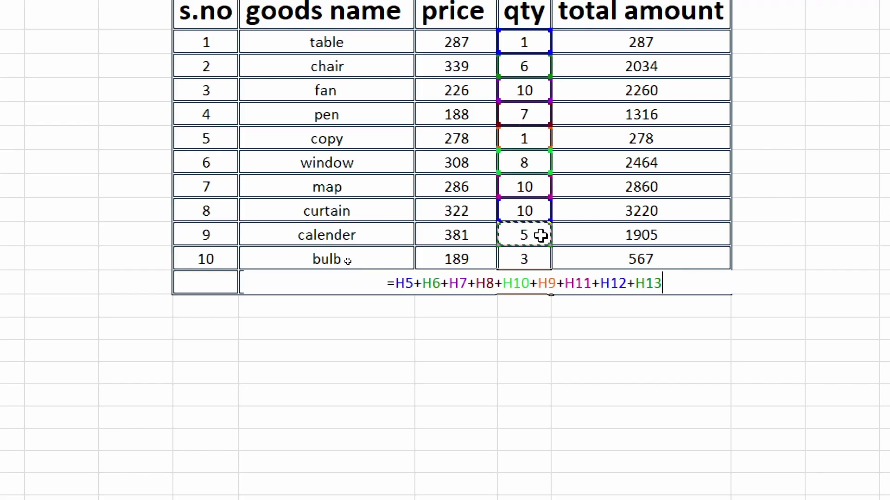
{"action": "type", "text": "+"}
{"action": "left_click", "coordinate": [536, 256]}
{"action": "key", "text": "Return"}
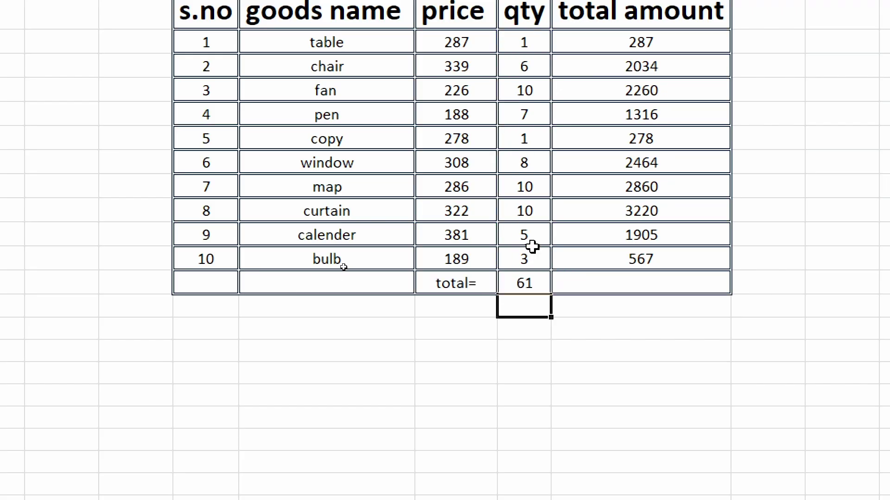
{"action": "left_click", "coordinate": [530, 283]}
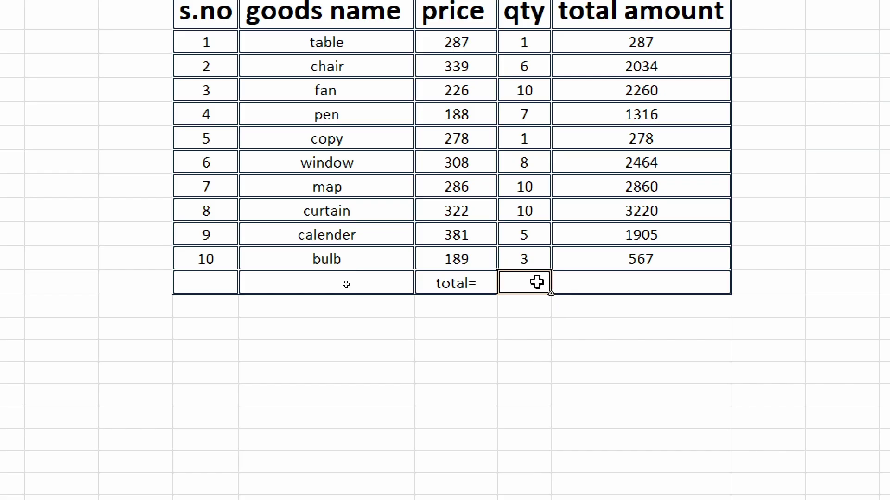
Step: Enter the formula =SUM(H5:H14) in H15 to total the quantities
{"action": "type", "text": "="}
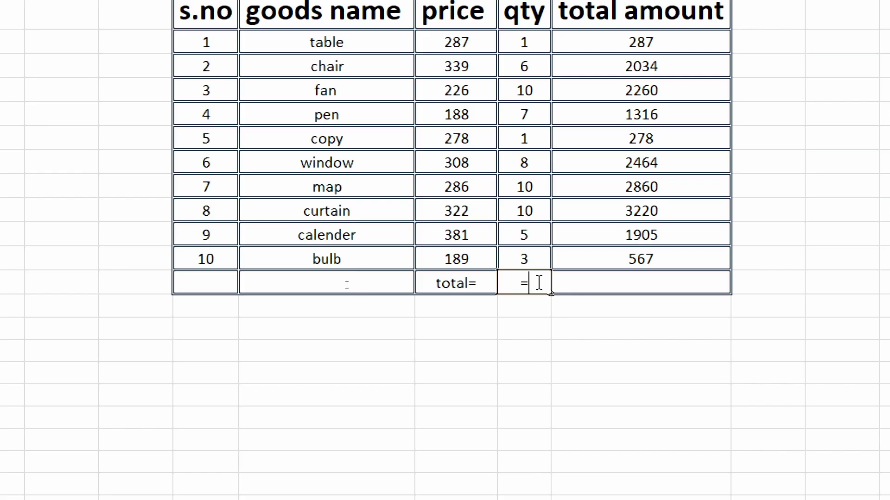
{"action": "type", "text": "sum"}
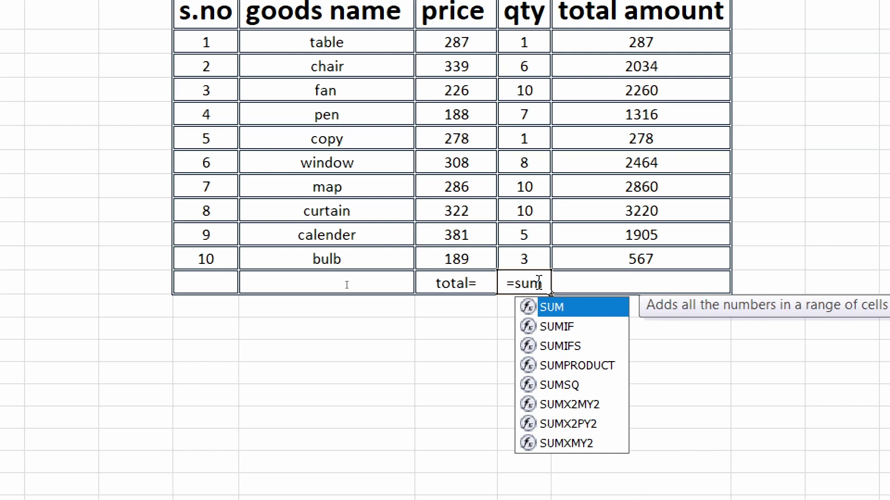
{"action": "type", "text": "("}
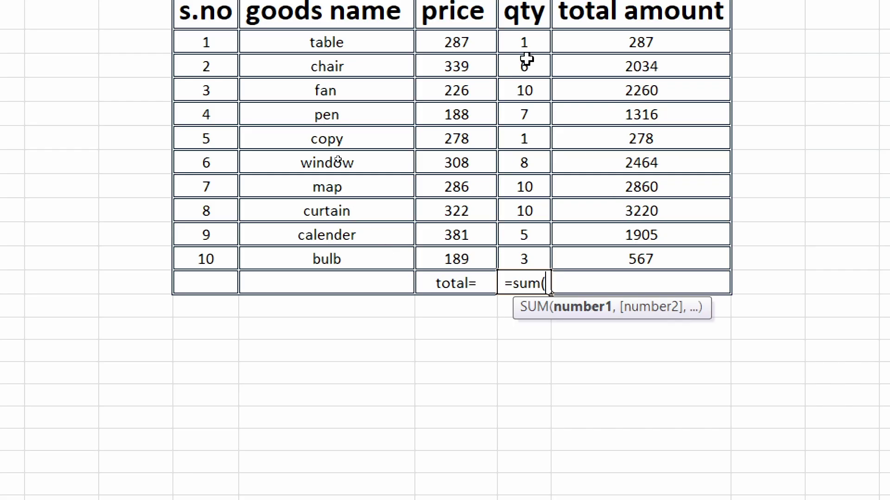
{"action": "left_click_drag", "start_coordinate": [524, 49], "coordinate": [540, 273]}
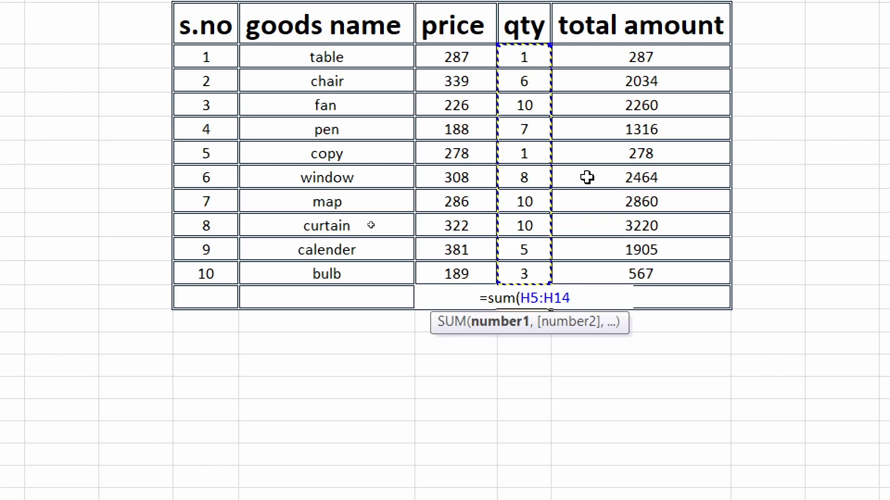
{"action": "type", "text": ")"}
{"action": "key", "text": "Return"}
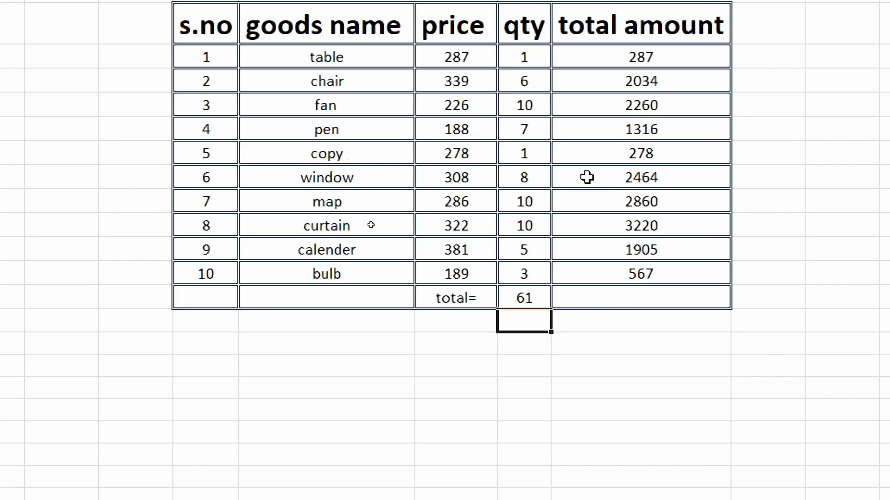
Step: Fill the quantity total formula from H15 across into I15, and clear I15 again
{"action": "left_click", "coordinate": [524, 299]}
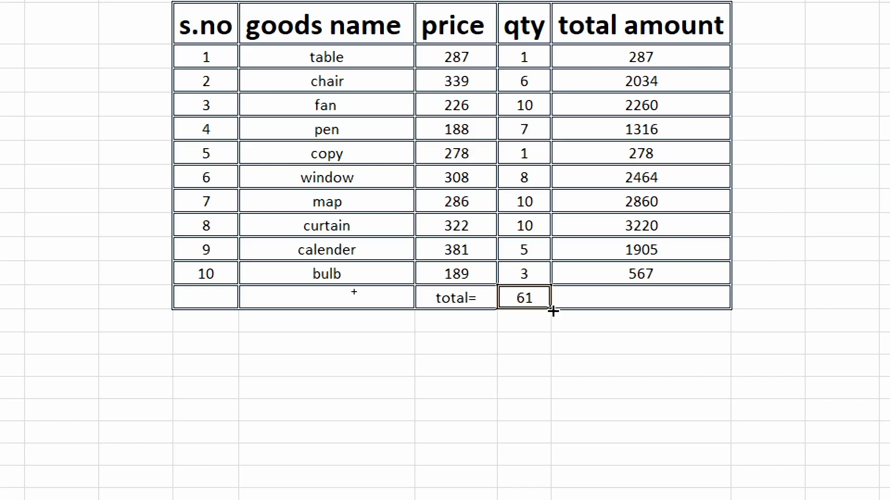
{"action": "left_click_drag", "start_coordinate": [552, 310], "coordinate": [681, 311]}
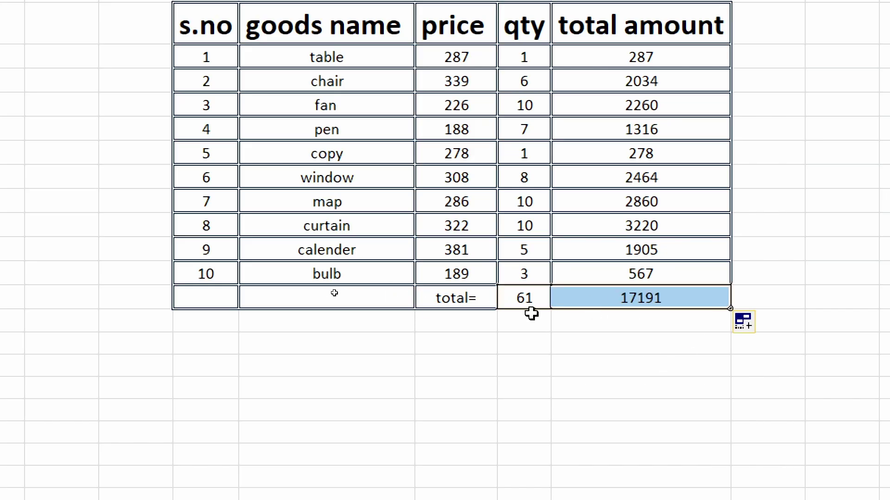
{"action": "key", "text": "Delete"}
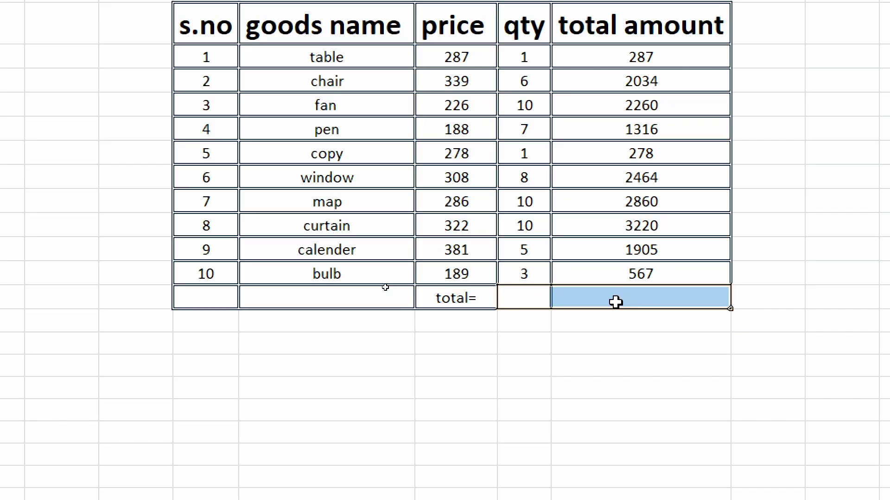
{"action": "key", "text": "ctrl+z"}
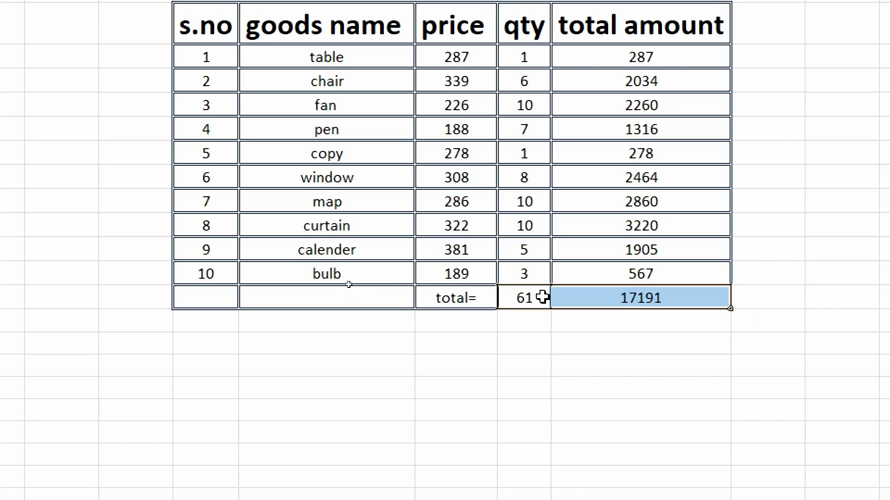
{"action": "left_click", "coordinate": [669, 295]}
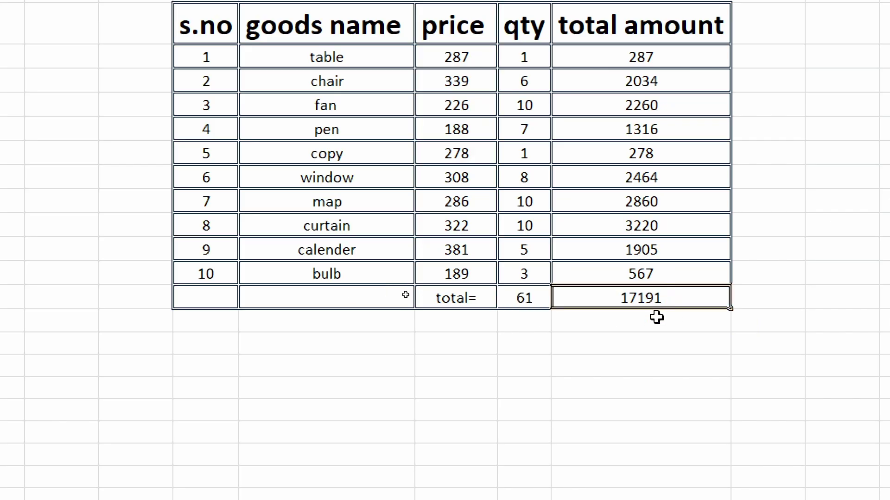
{"action": "key", "text": "Delete"}
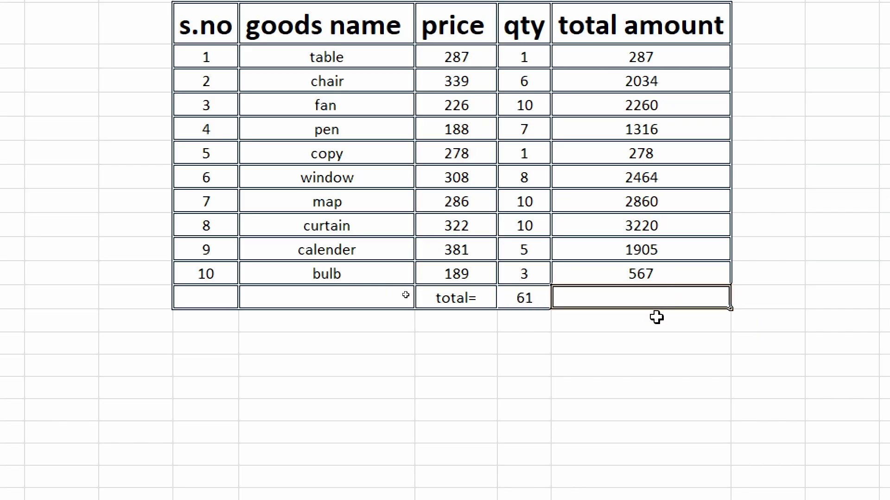
Step: Copy the total formula in H15, paste it into I15, and clear I15 again
{"action": "left_click", "coordinate": [518, 297]}
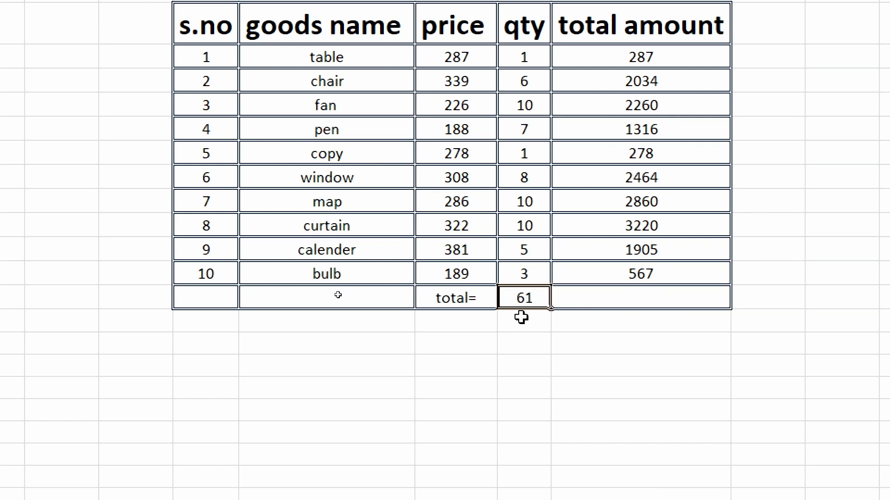
{"action": "left_click", "coordinate": [624, 292]}
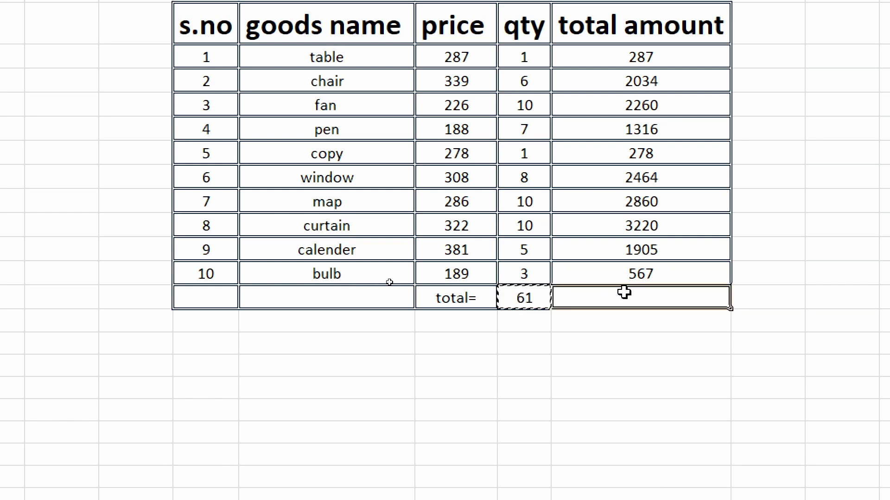
{"action": "type", "text": "17191"}
{"action": "left_click", "coordinate": [645, 358]}
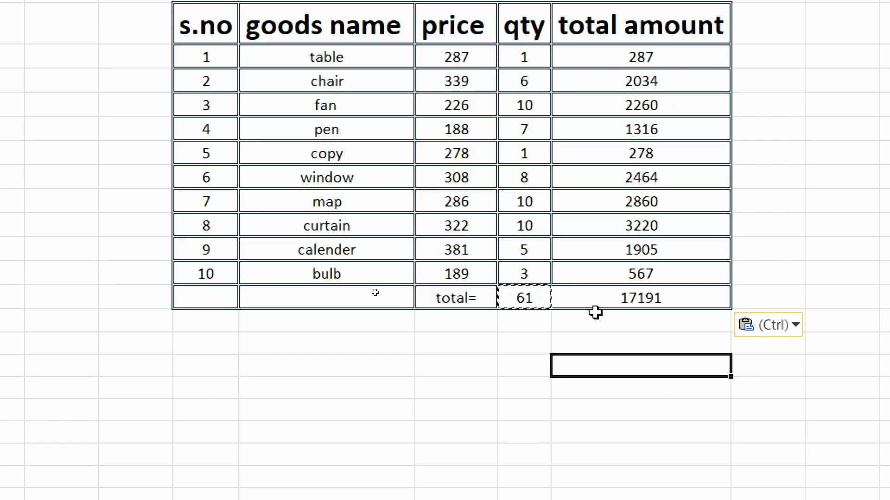
{"action": "left_click", "coordinate": [611, 302]}
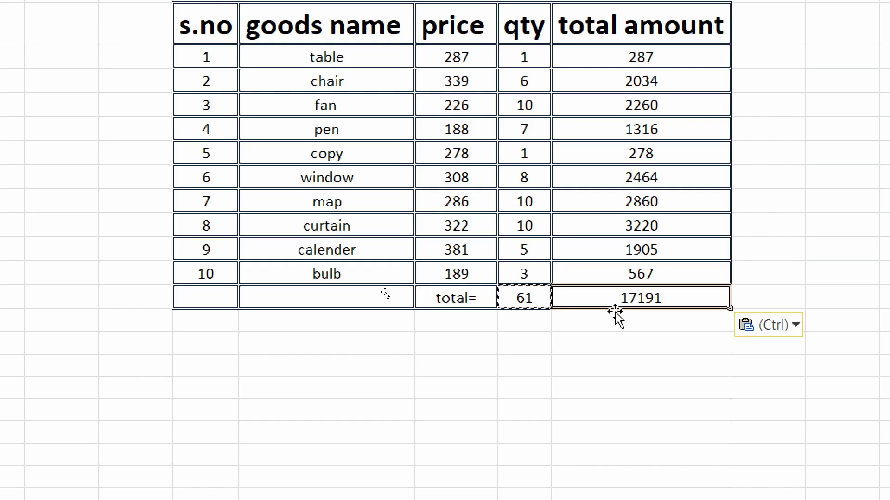
{"action": "key", "text": "Delete"}
Step: Repeat both ways of transferring the H15 formula to I15, by filling and by copying and pasting, clearing I15 after each
{"action": "left_click", "coordinate": [526, 296]}
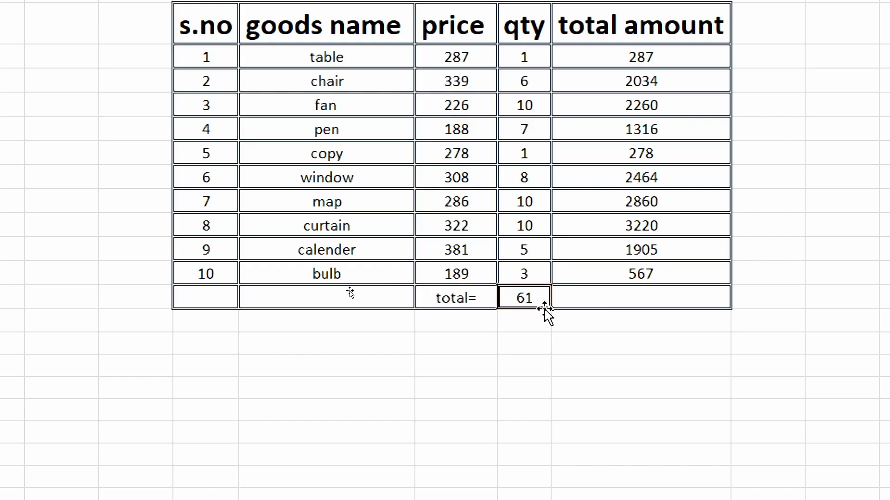
{"action": "left_click_drag", "start_coordinate": [558, 310], "coordinate": [670, 312]}
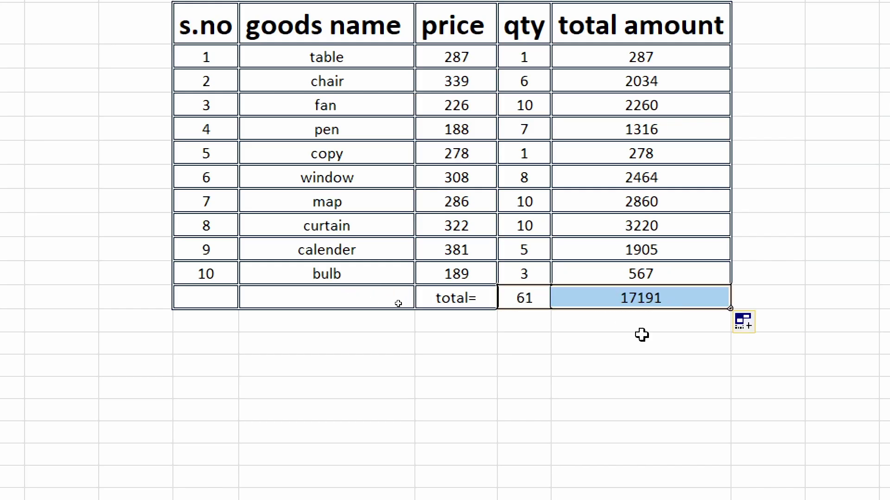
{"action": "left_click", "coordinate": [645, 299]}
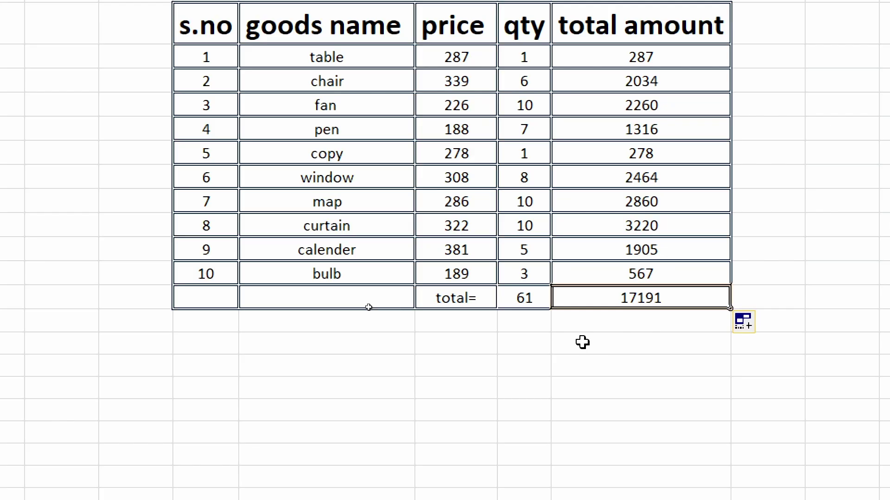
{"action": "key", "text": "Delete"}
{"action": "left_click", "coordinate": [523, 304]}
{"action": "key", "text": "ctrl+c"}
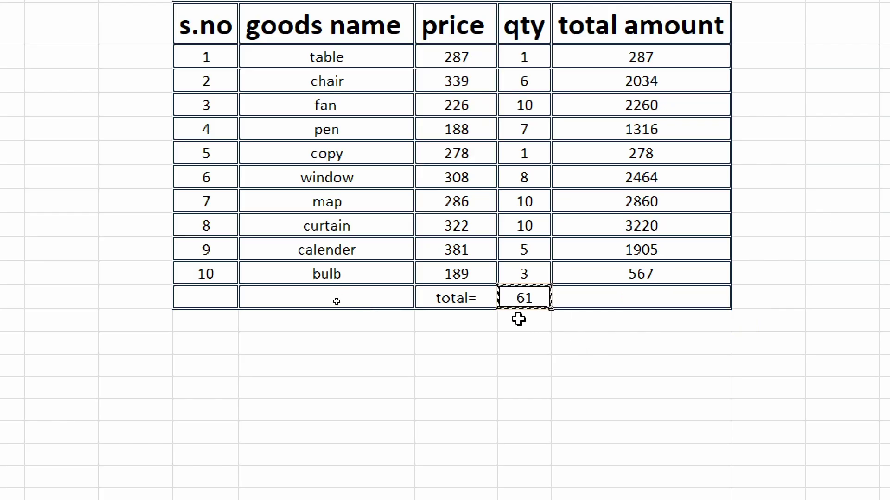
{"action": "left_click", "coordinate": [649, 288]}
{"action": "key", "text": "ctrl+v"}
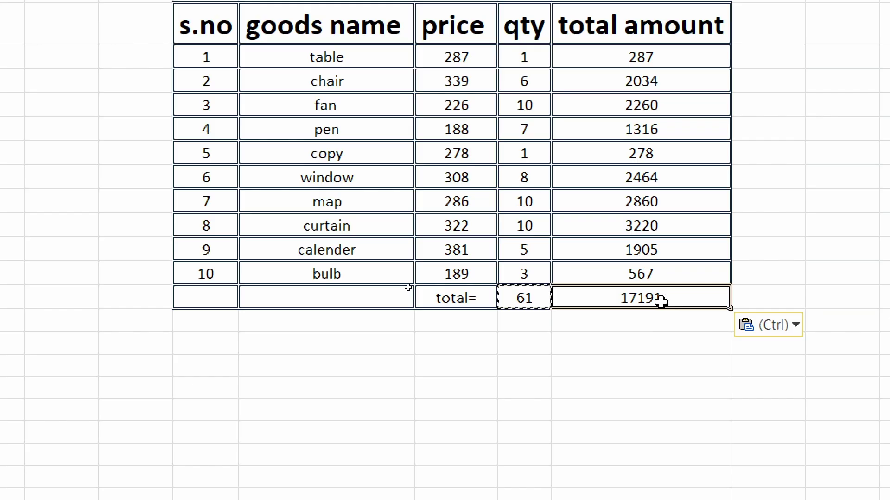
{"action": "key", "text": "Delete"}
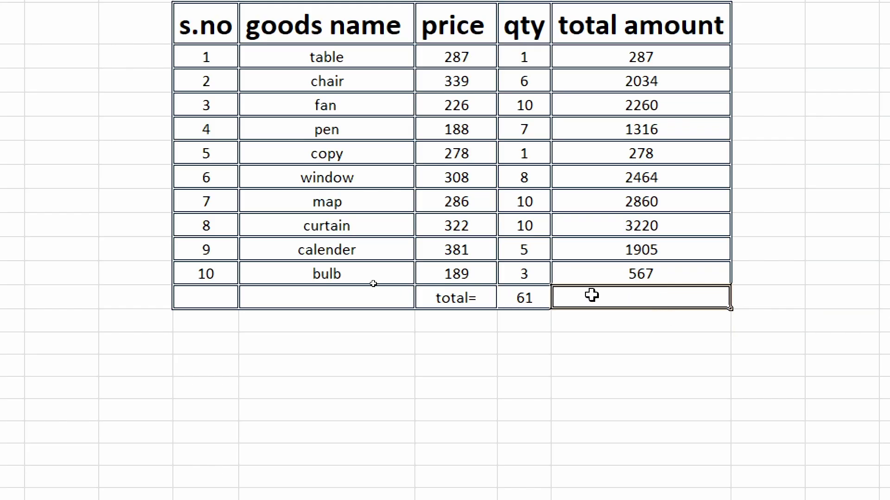
Step: Enter the formula =SUM(I5:I14) in I15 to total the amounts
{"action": "type", "text": "="}
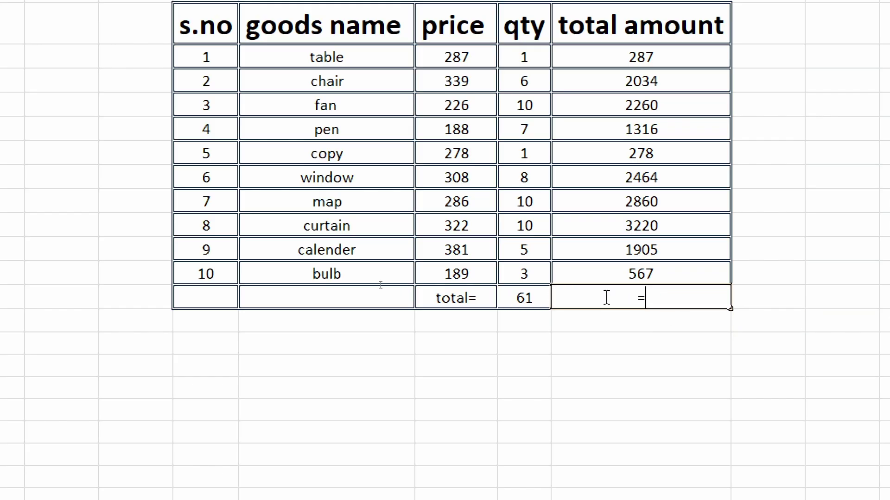
{"action": "type", "text": "sum"}
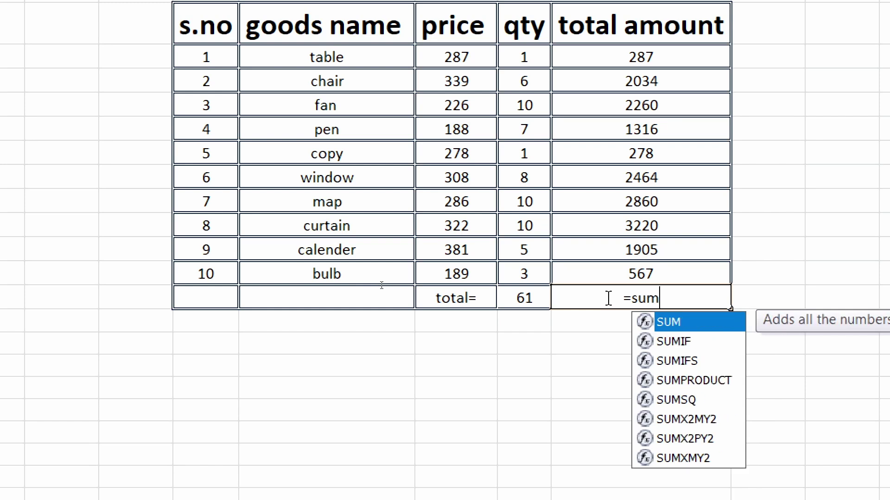
{"action": "type", "text": "("}
{"action": "left_click_drag", "start_coordinate": [666, 64], "coordinate": [676, 271]}
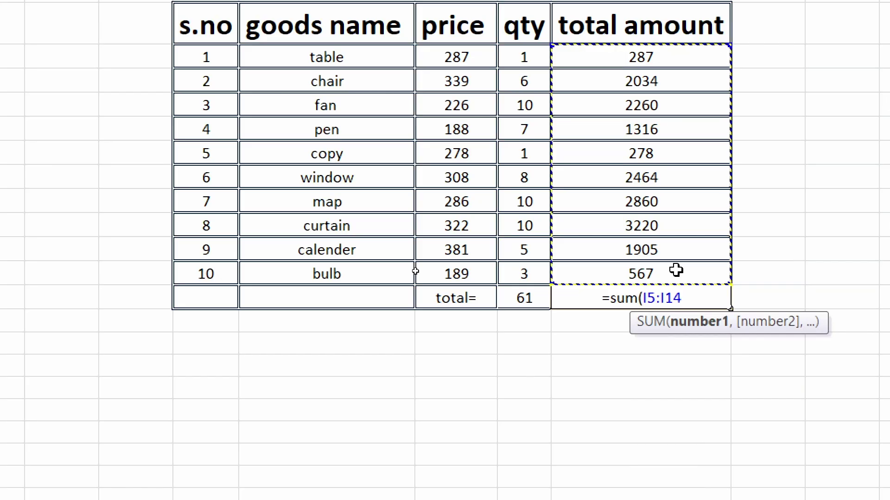
{"action": "type", "text": ")"}
{"action": "key", "text": "Return"}
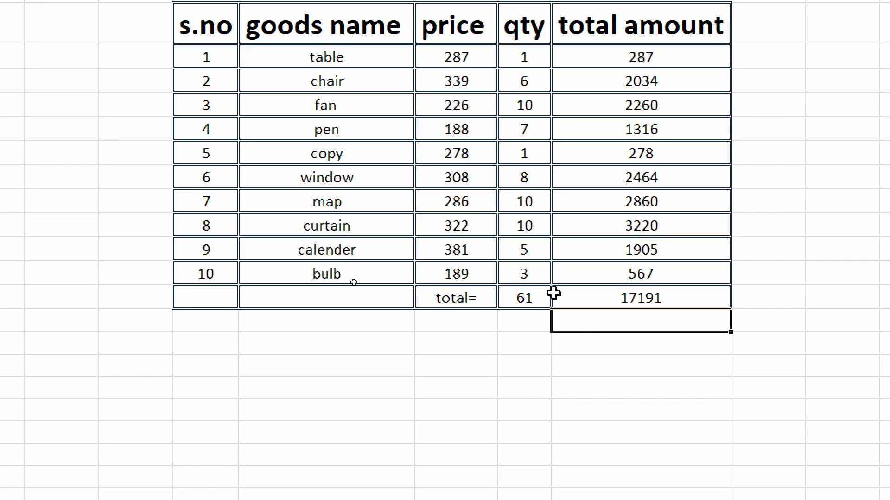
Step: Copy the totals H15:I15 and paste them as values only into H16:I16 below the table
{"action": "left_click_drag", "start_coordinate": [535, 301], "coordinate": [643, 310]}
{"action": "left_click", "coordinate": [620, 352]}
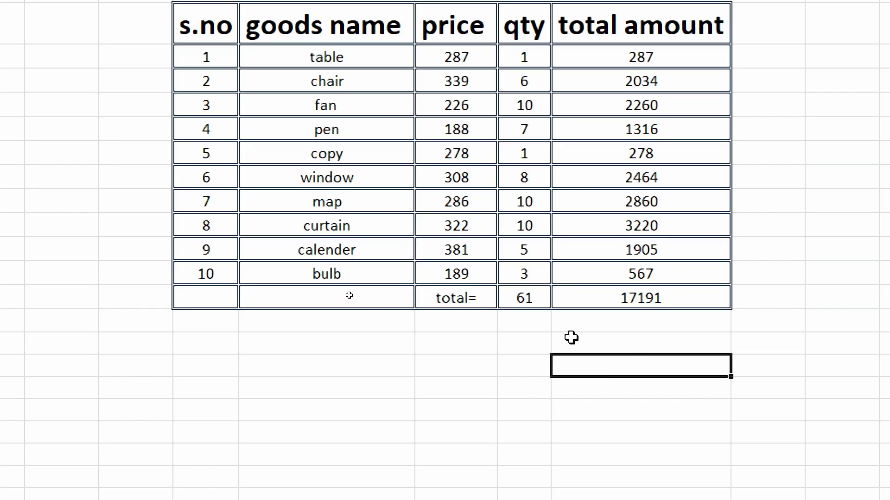
{"action": "left_click_drag", "start_coordinate": [532, 298], "coordinate": [556, 294]}
{"action": "key", "text": "ctrl+c"}
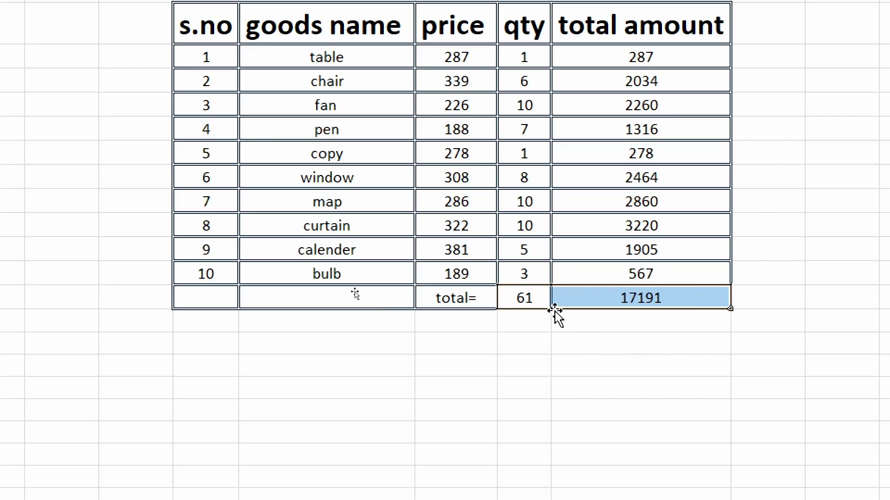
{"action": "left_click", "coordinate": [533, 323]}
{"action": "key", "text": "ctrl+v"}
{"action": "left_click", "coordinate": [642, 365]}
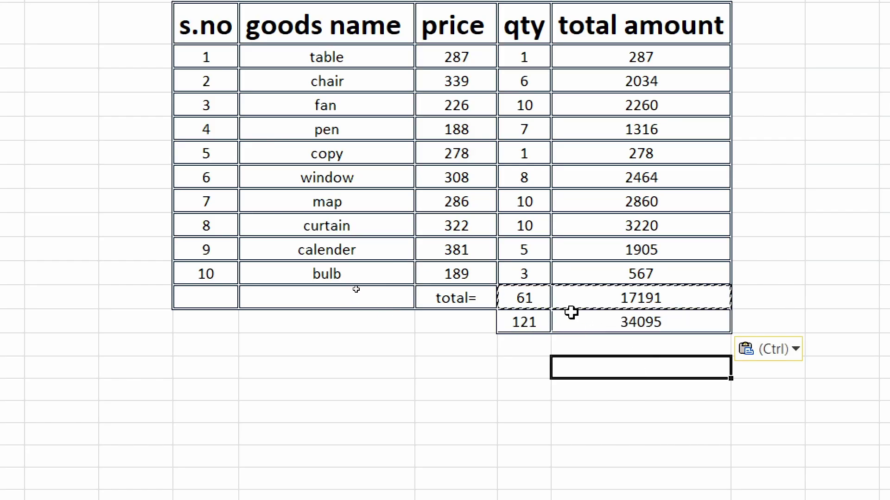
{"action": "left_click", "coordinate": [789, 351]}
{"action": "left_click", "coordinate": [755, 473]}
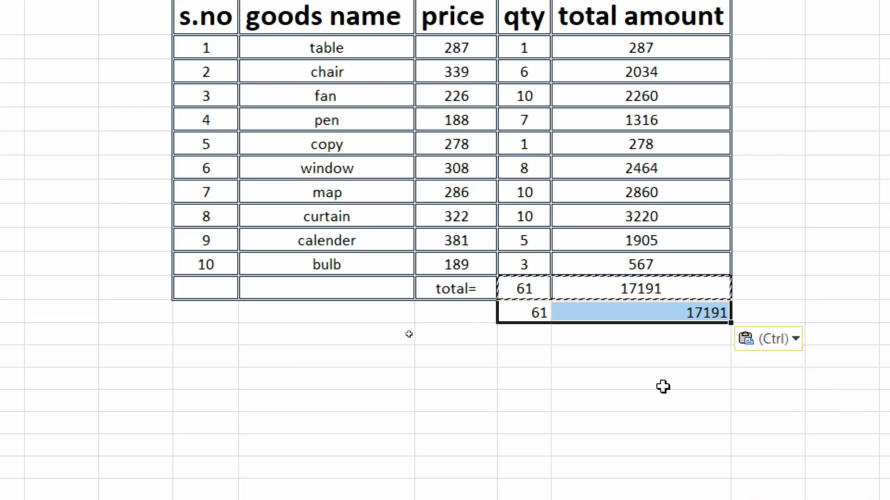
{"action": "left_click", "coordinate": [661, 387]}
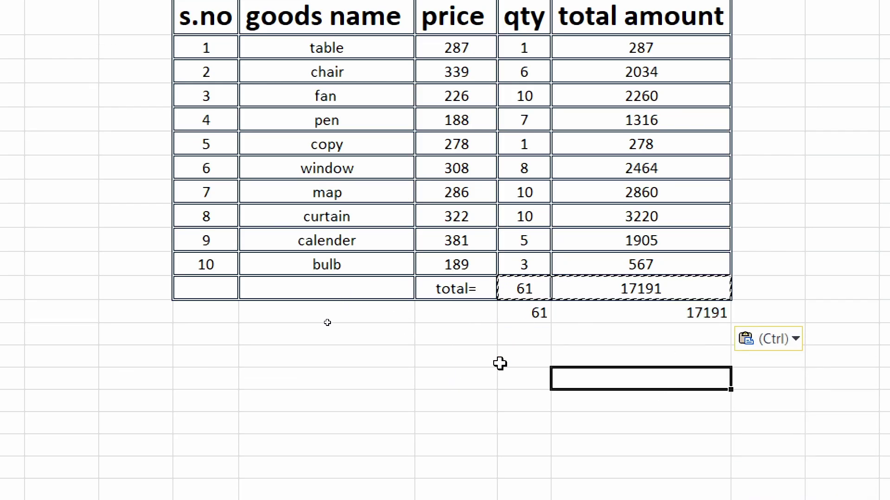
{"action": "key", "text": "Escape"}
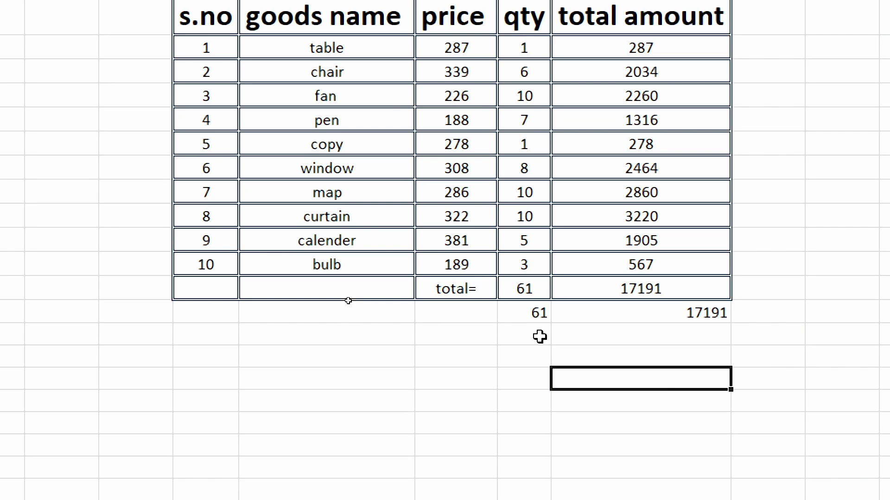
Step: Clear the total formulas from H15:I15 and select H15
{"action": "left_click_drag", "start_coordinate": [541, 288], "coordinate": [567, 288]}
{"action": "key", "text": "Delete"}
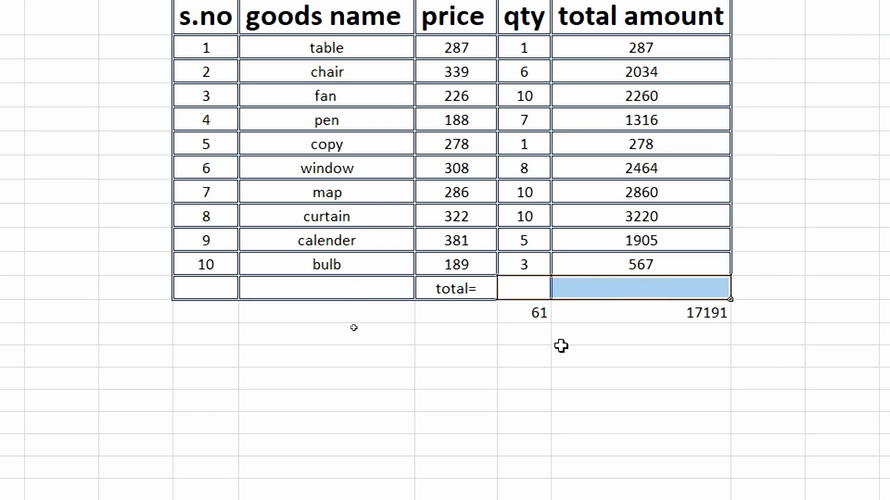
{"action": "left_click", "coordinate": [547, 378]}
{"action": "left_click", "coordinate": [540, 284]}
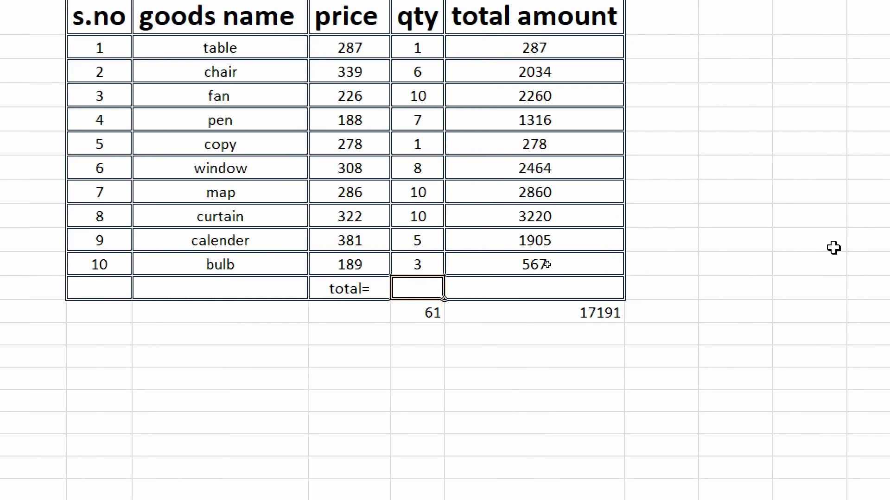
Step: Enter the note ALT+= in G19, below the table
{"action": "left_click", "coordinate": [350, 379]}
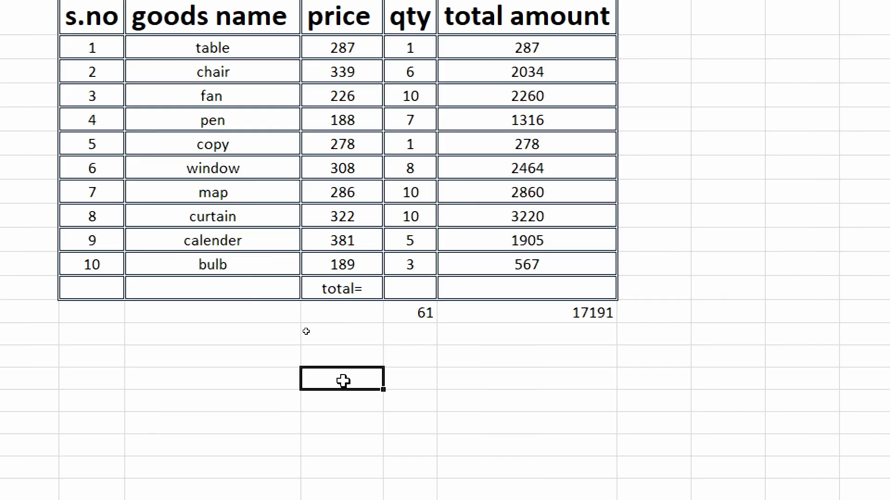
{"action": "type", "text": "a"}
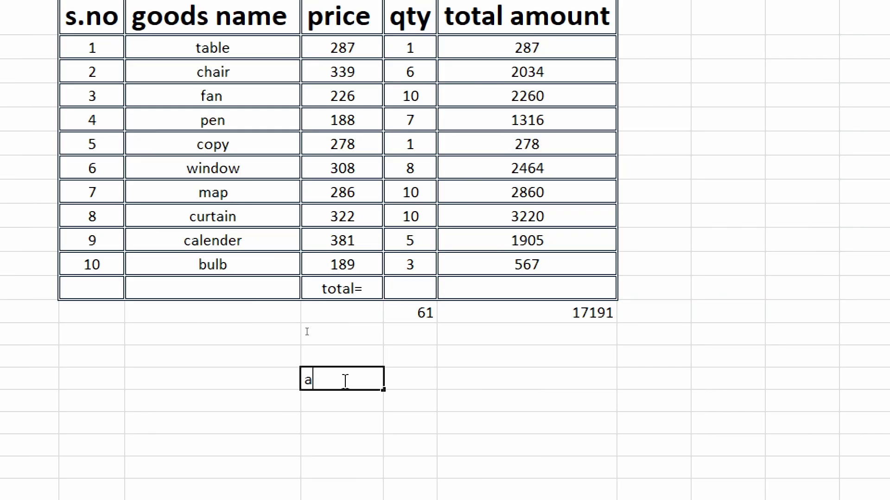
{"action": "key", "text": "BackSpace"}
{"action": "type", "text": "ALT"}
{"action": "type", "text": "+"}
{"action": "type", "text": "+"}
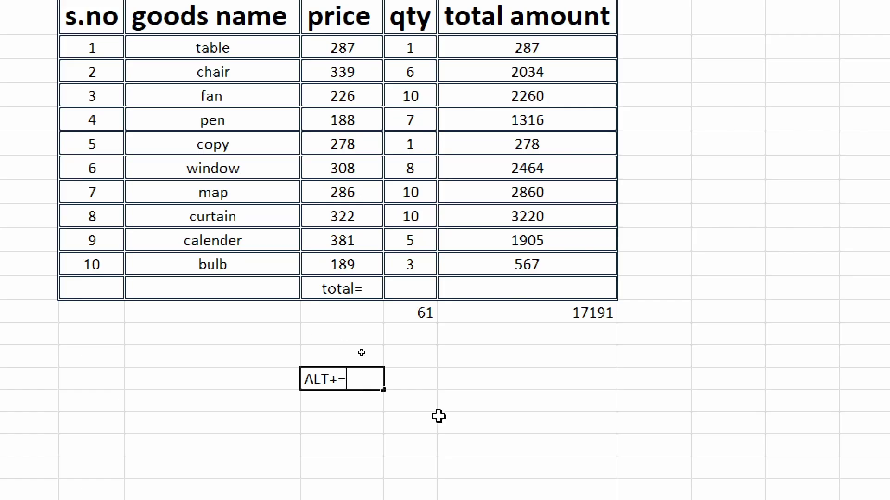
{"action": "left_click", "coordinate": [454, 428]}
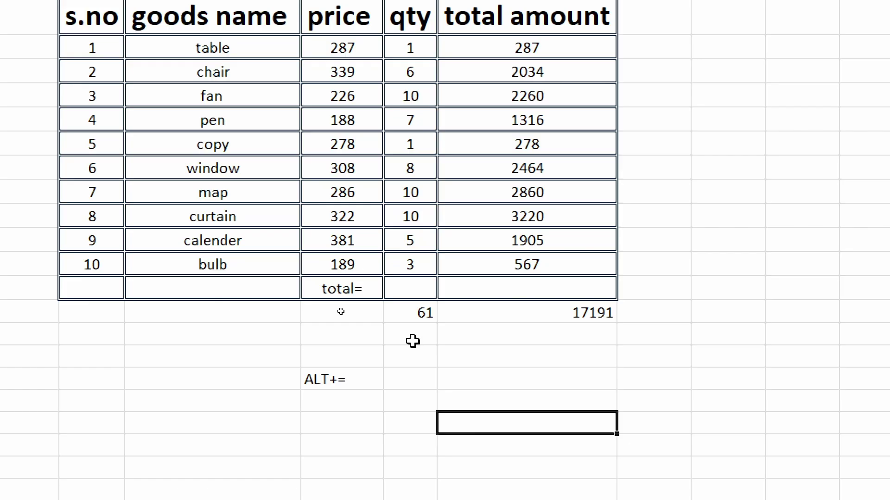
Step: Total the quantities in H15 and the amounts in I15 with AutoSum over rows 5 to 14
{"action": "left_click", "coordinate": [418, 296]}
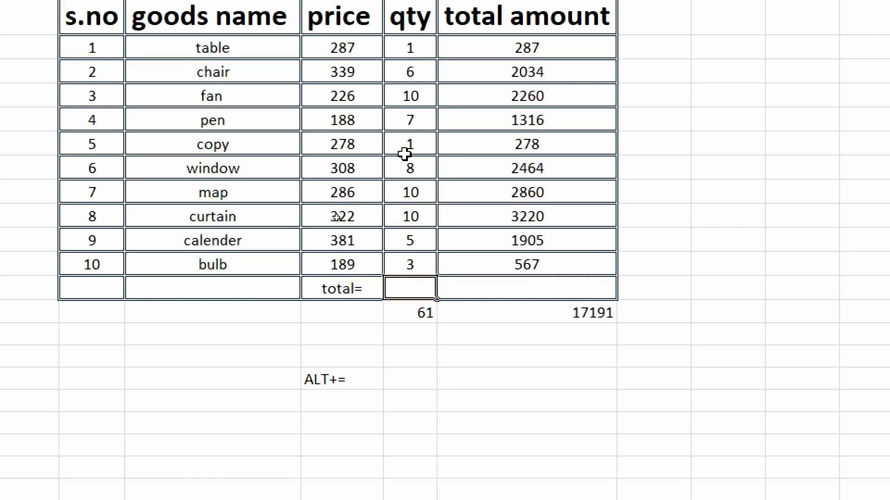
{"action": "key", "text": "alt+equal"}
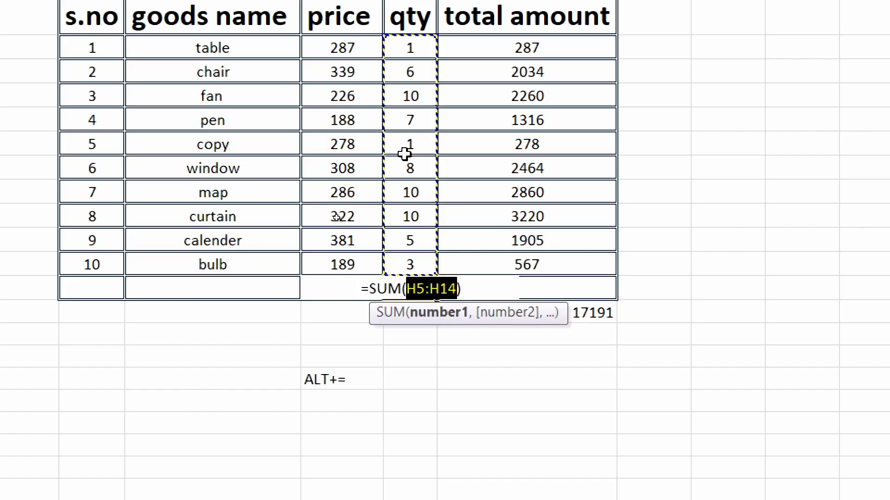
{"action": "key", "text": "Return"}
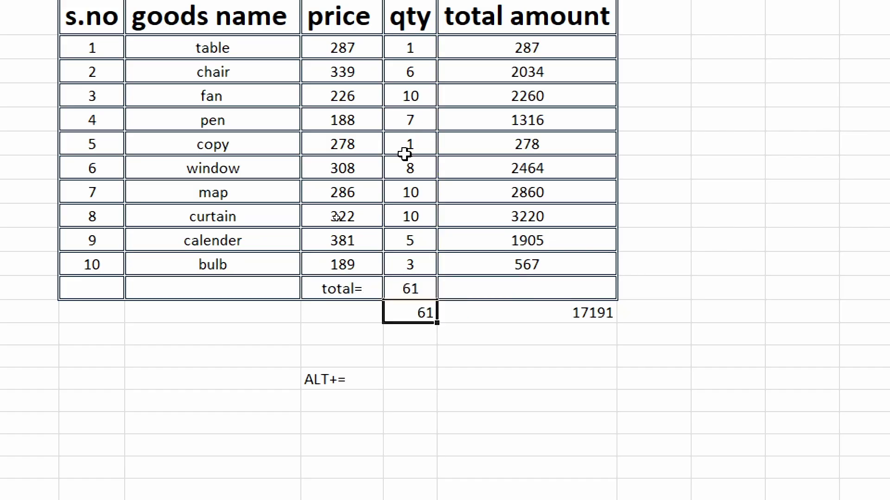
{"action": "left_click", "coordinate": [491, 288]}
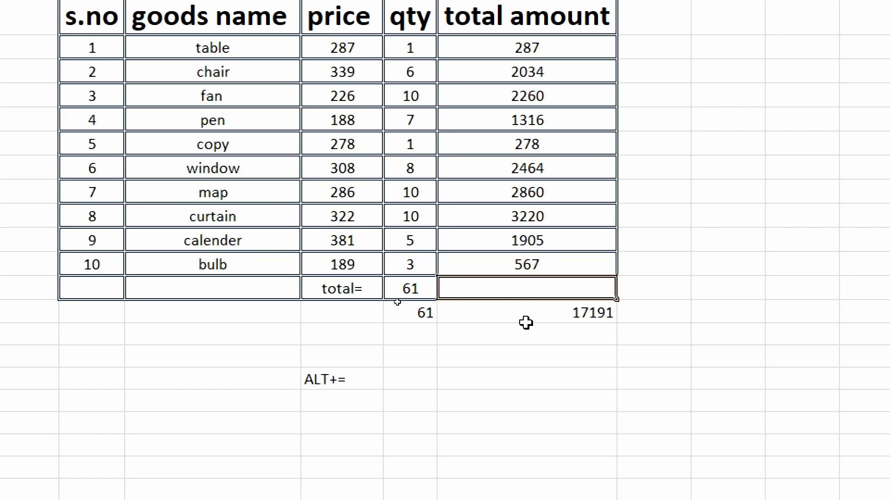
{"action": "key", "text": "alt+equal"}
{"action": "key", "text": "Return"}
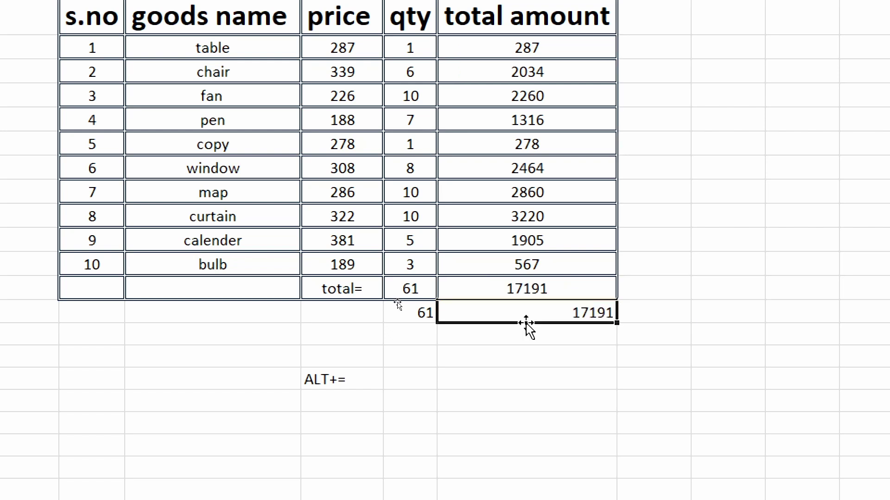
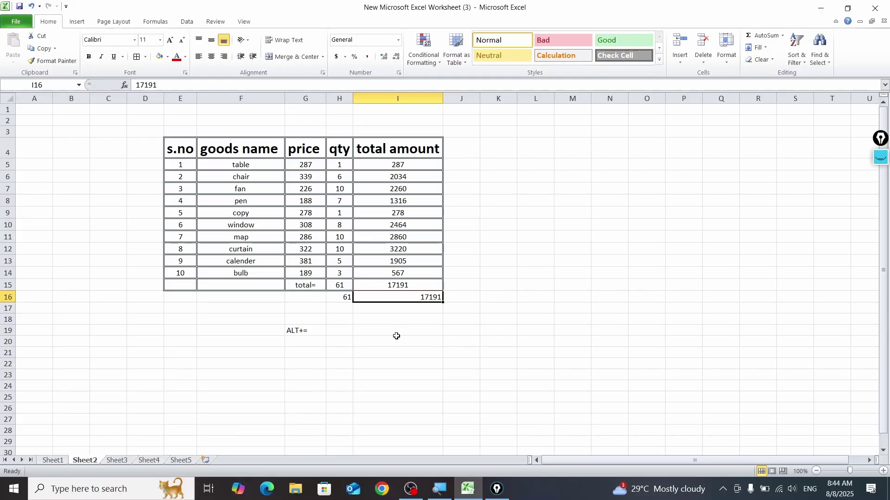
Step: Select E4:I16 and set the print options to A4 paper with Fit All Columns on One Page scaling
{"action": "left_click_drag", "start_coordinate": [181, 149], "coordinate": [440, 297]}
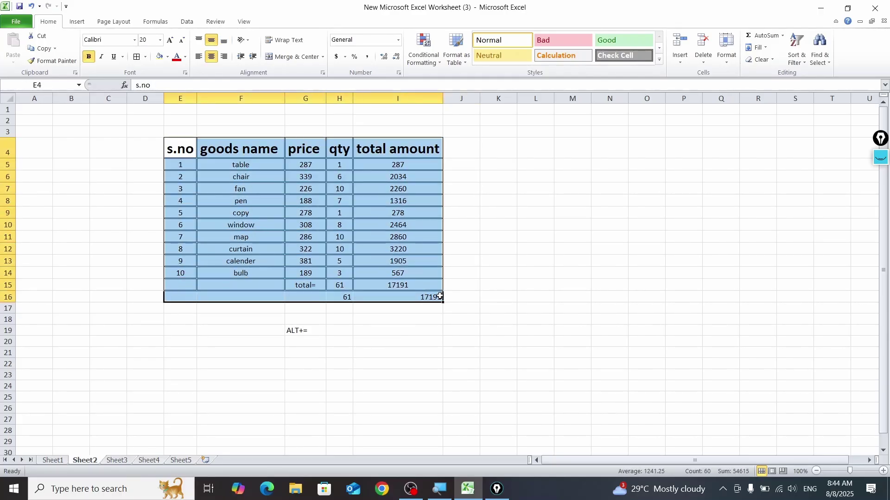
{"action": "key", "text": "ctrl+p"}
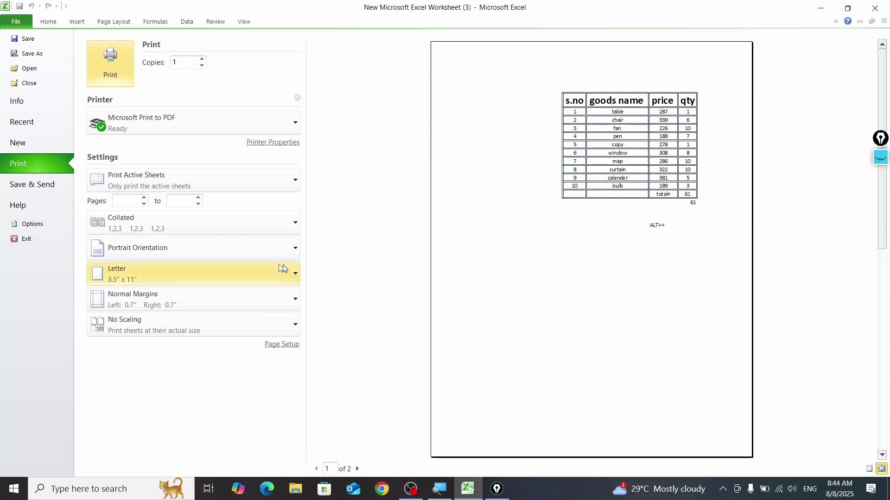
{"action": "left_click", "coordinate": [201, 270]}
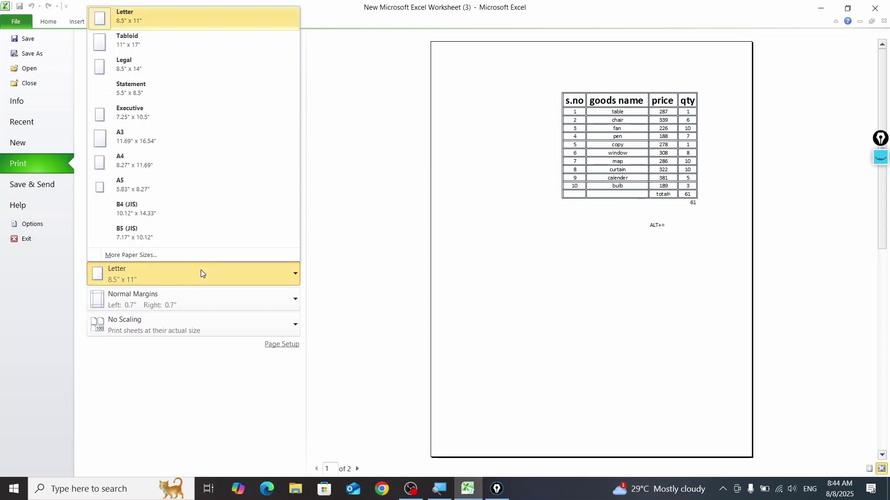
{"action": "left_click", "coordinate": [181, 160]}
{"action": "left_click", "coordinate": [174, 330]}
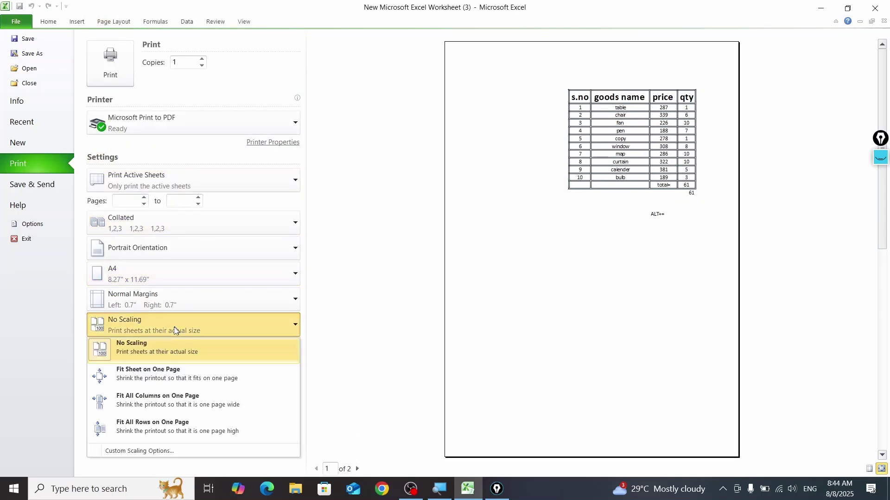
{"action": "left_click", "coordinate": [174, 401]}
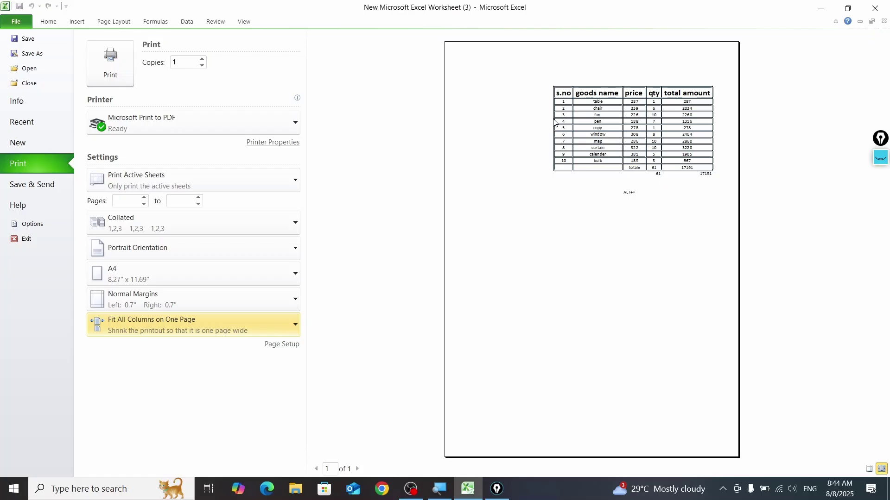
Step: Set the page scaling to 100% of normal size and return to the sheet, keeping the workbook open
{"action": "left_click", "coordinate": [282, 344]}
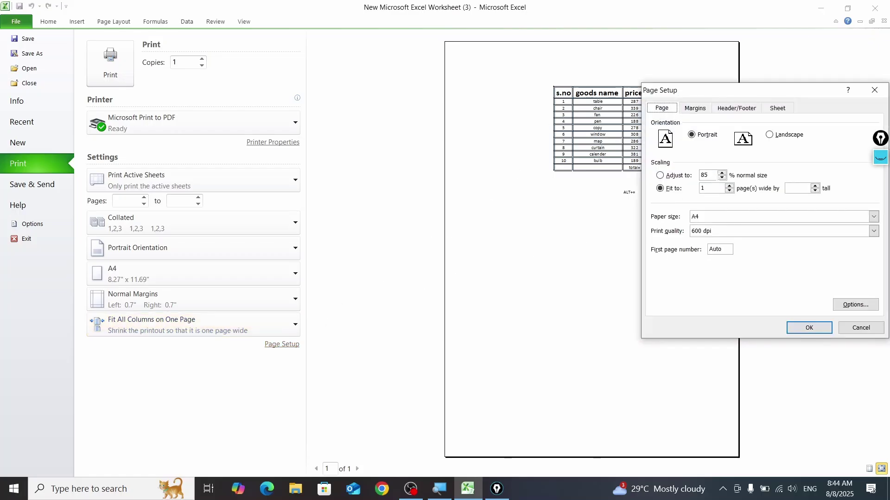
{"action": "left_click_drag", "start_coordinate": [713, 175], "coordinate": [699, 176]}
{"action": "type", "text": "100"}
{"action": "left_click", "coordinate": [806, 327]}
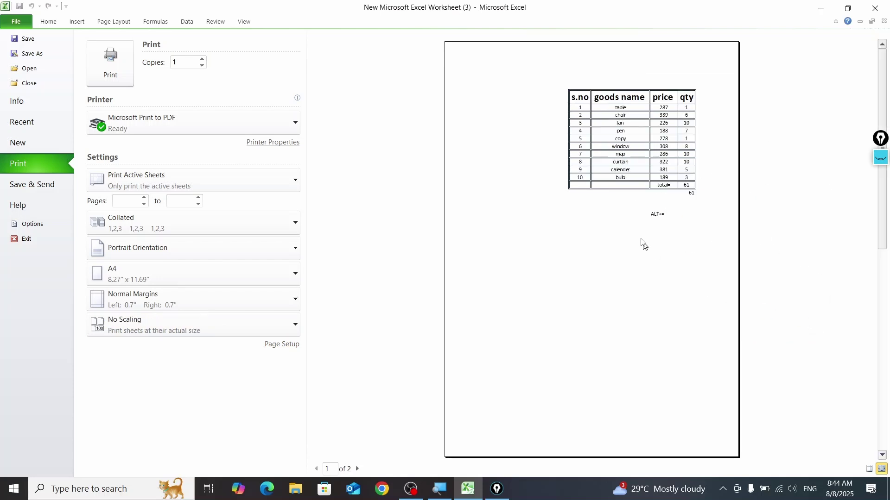
{"action": "left_click", "coordinate": [29, 239]}
{"action": "left_click", "coordinate": [491, 270]}
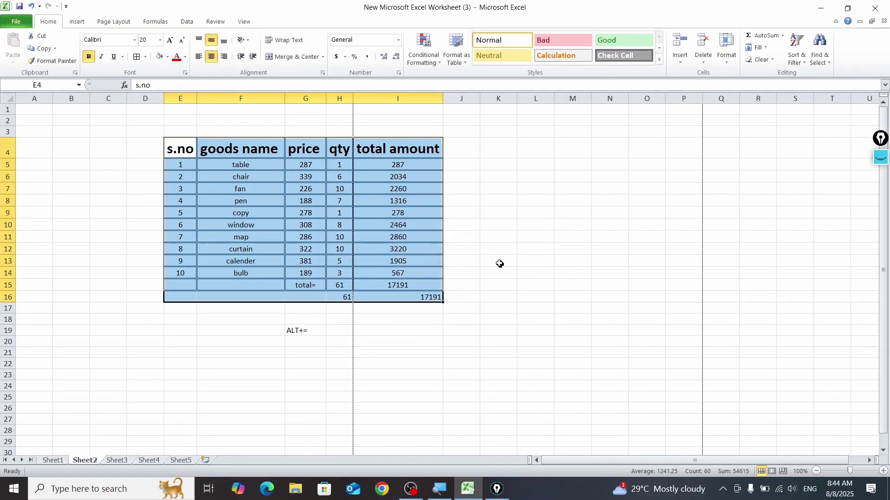
Step: Zoom the sheet out to examine the page break lines around the table, and restore the 100% zoom
{"action": "scroll", "coordinate": [454, 299], "scroll_direction": "down", "scroll_amount": 2}
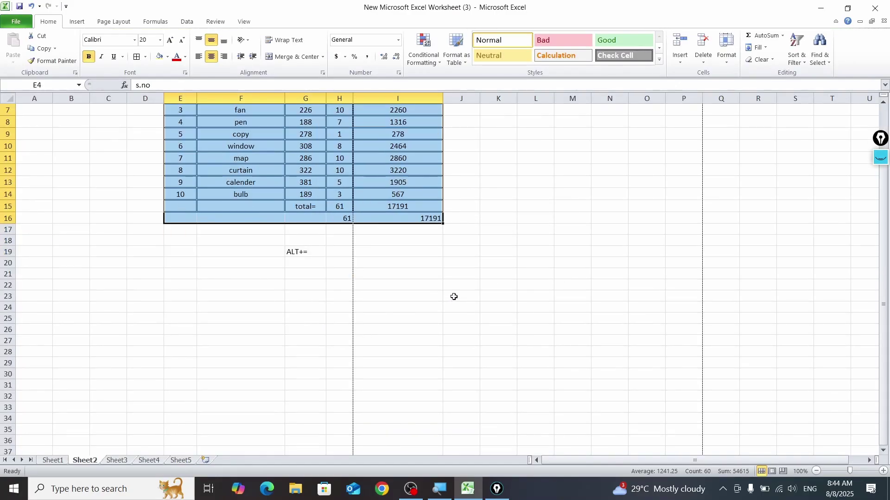
{"action": "key", "text": "ctrl+minus"}
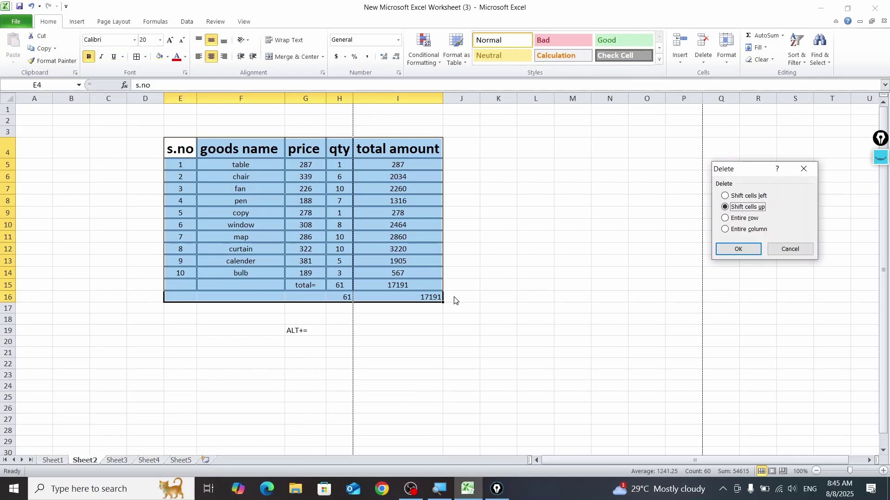
{"action": "left_click", "coordinate": [789, 248]}
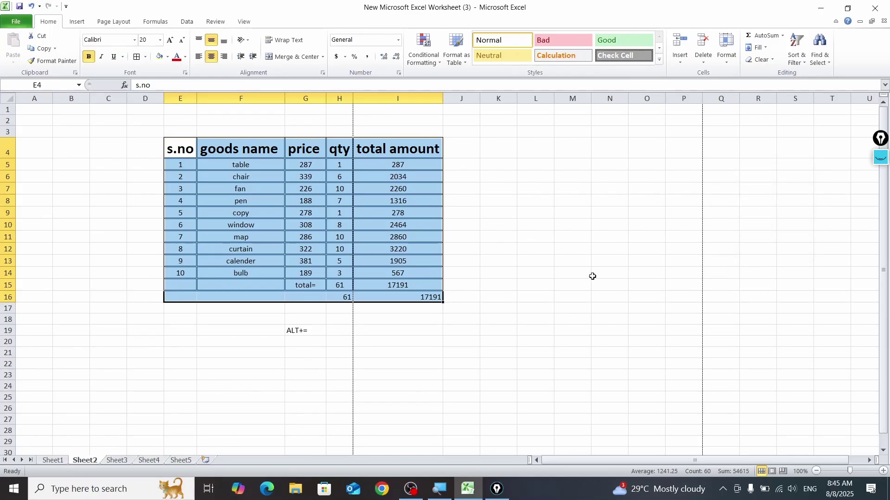
{"action": "scroll", "coordinate": [591, 276], "scroll_direction": "down", "scroll_amount": 5, "text": "ctrl"}
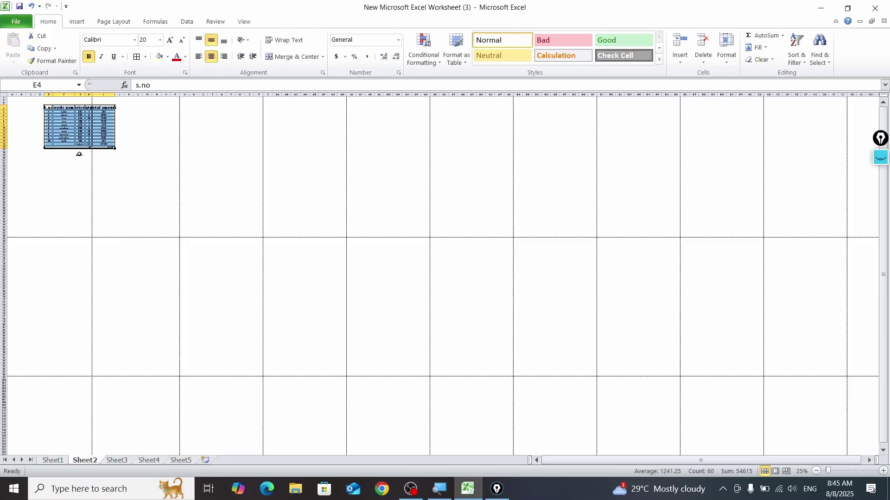
{"action": "scroll", "coordinate": [214, 227], "scroll_direction": "up", "scroll_amount": 3}
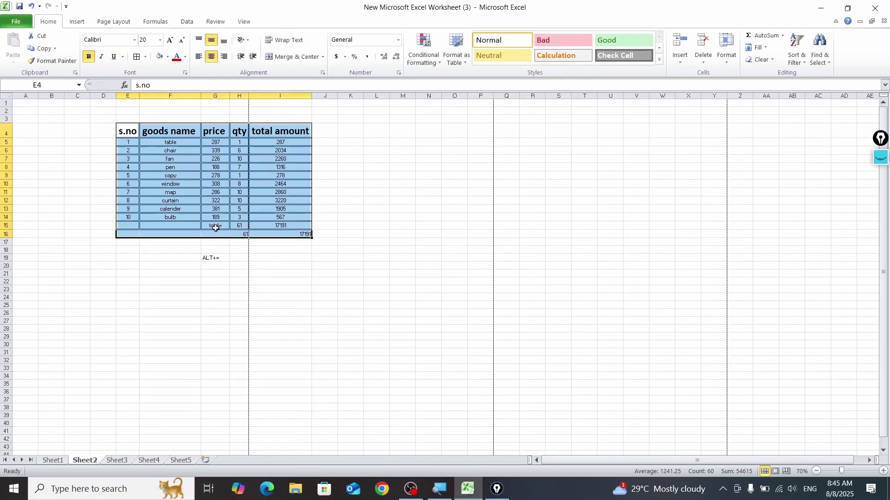
{"action": "scroll", "coordinate": [216, 228], "scroll_direction": "up", "scroll_amount": 2}
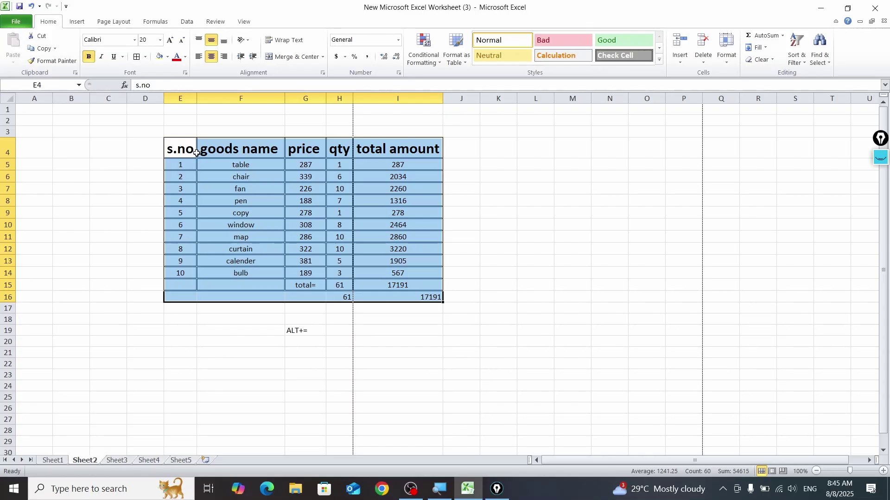
Step: Set the selected table range E4:I16 as the print area
{"action": "left_click", "coordinate": [113, 22]}
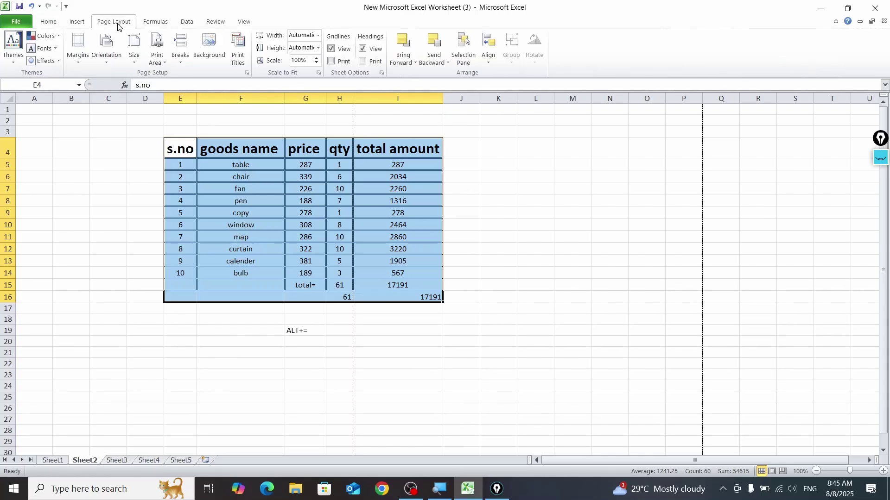
{"action": "left_click", "coordinate": [159, 64]}
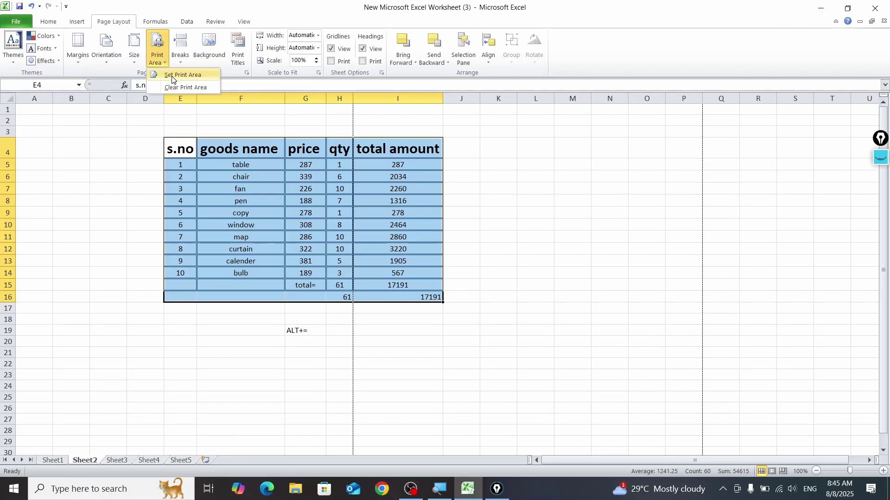
{"action": "left_click", "coordinate": [172, 75]}
{"action": "left_click", "coordinate": [538, 309]}
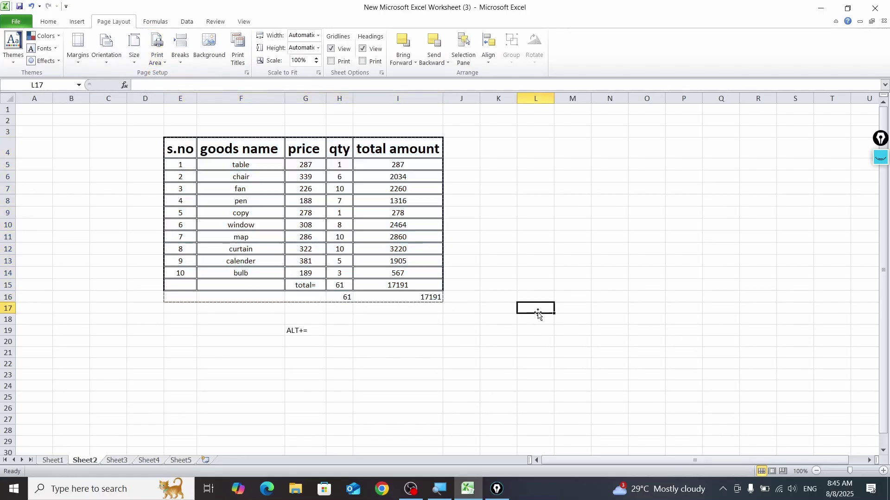
Step: Set a custom left print margin of 2.2" and return to the sheet, keeping the workbook open
{"action": "key", "text": "ctrl+p"}
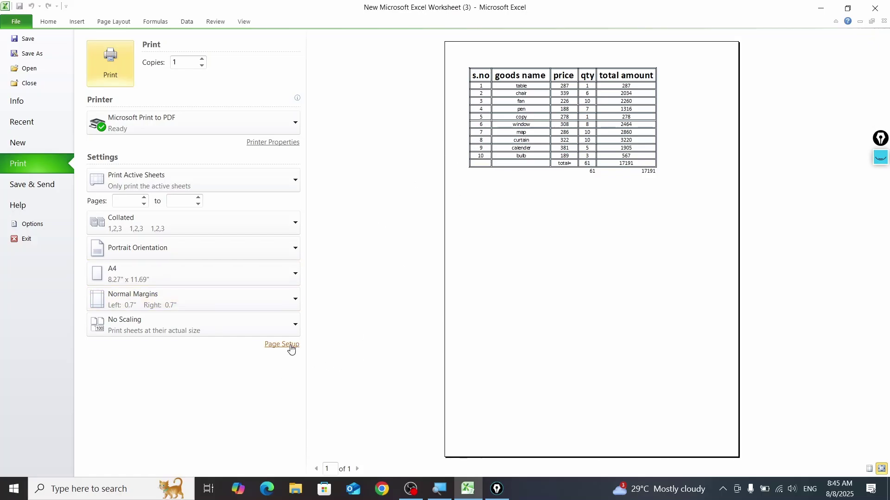
{"action": "left_click", "coordinate": [219, 300]}
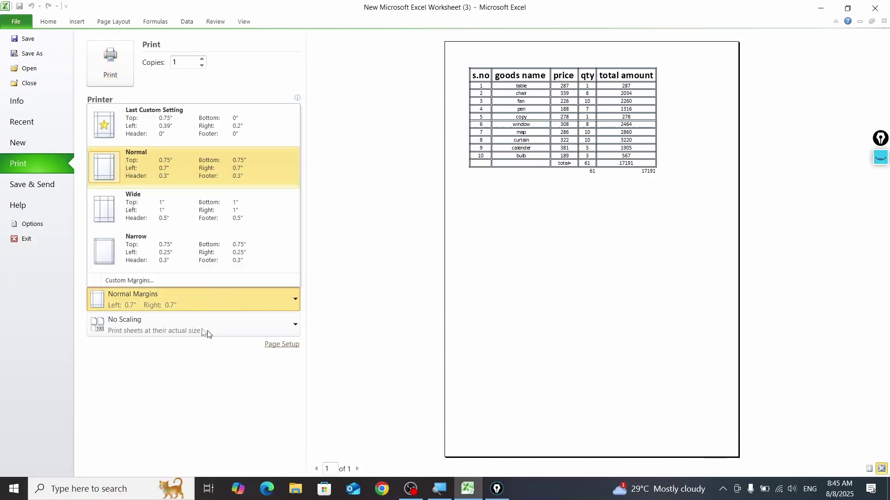
{"action": "left_click", "coordinate": [145, 280]}
{"action": "left_click", "coordinate": [712, 185]}
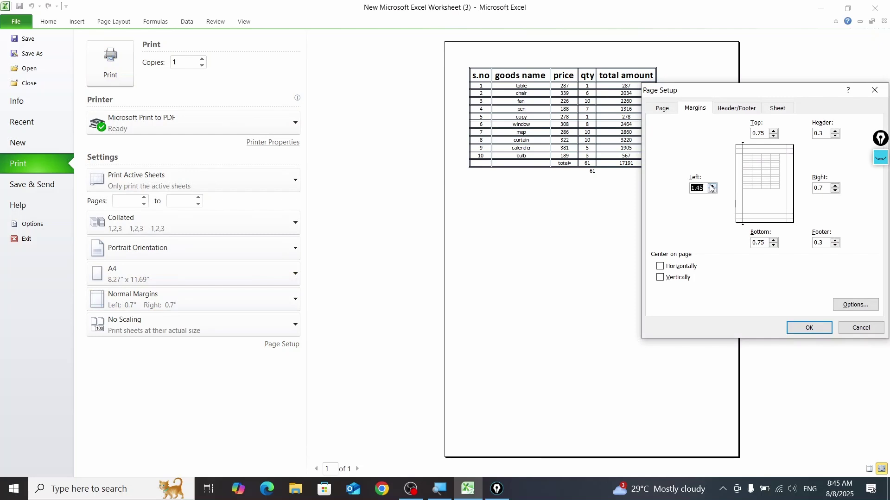
{"action": "left_click", "coordinate": [809, 327]}
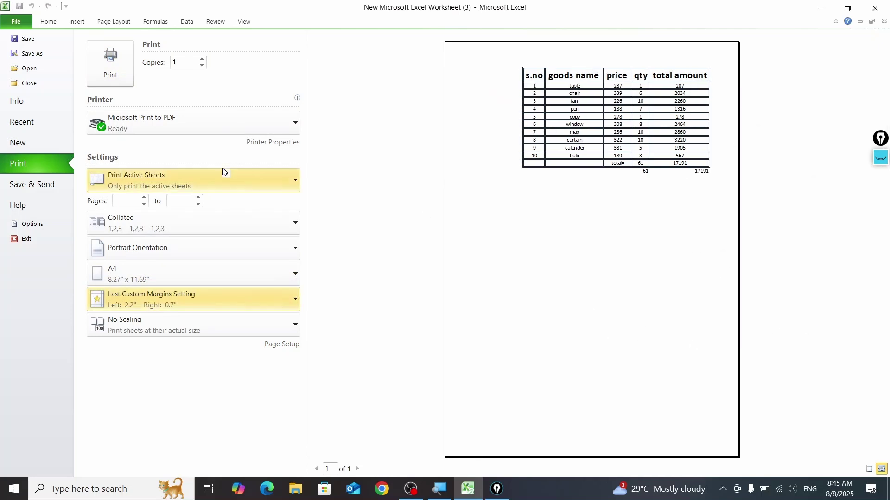
{"action": "left_click", "coordinate": [26, 239]}
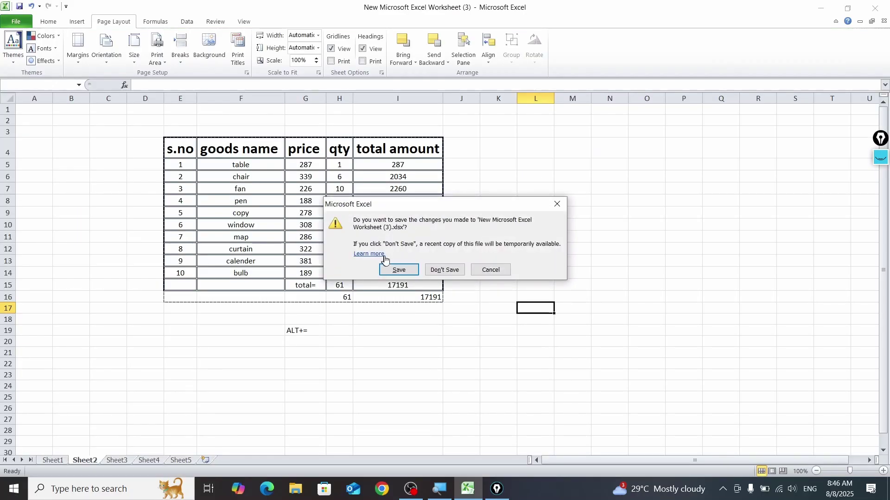
{"action": "left_click", "coordinate": [498, 270]}
Step: Widen column L slightly and open a blank whiteboard with the screen annotation tool
{"action": "left_click", "coordinate": [573, 189]}
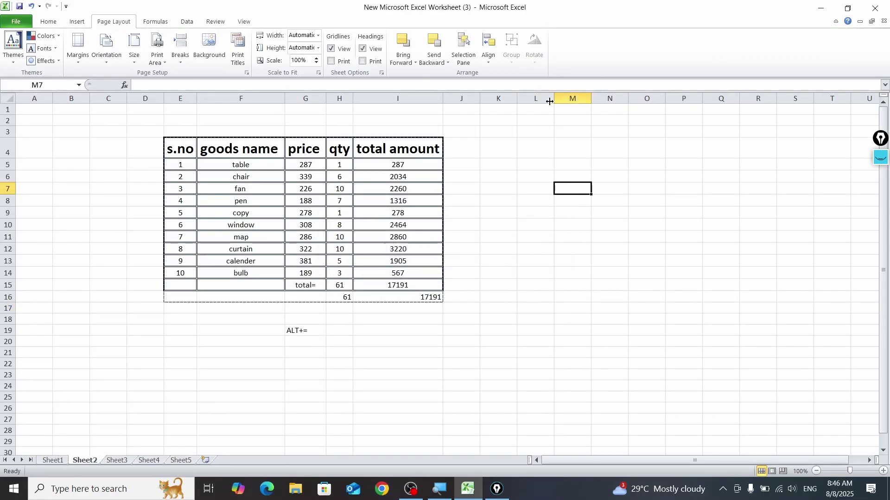
{"action": "left_click_drag", "start_coordinate": [554, 99], "coordinate": [560, 98]}
{"action": "left_click", "coordinate": [880, 157]}
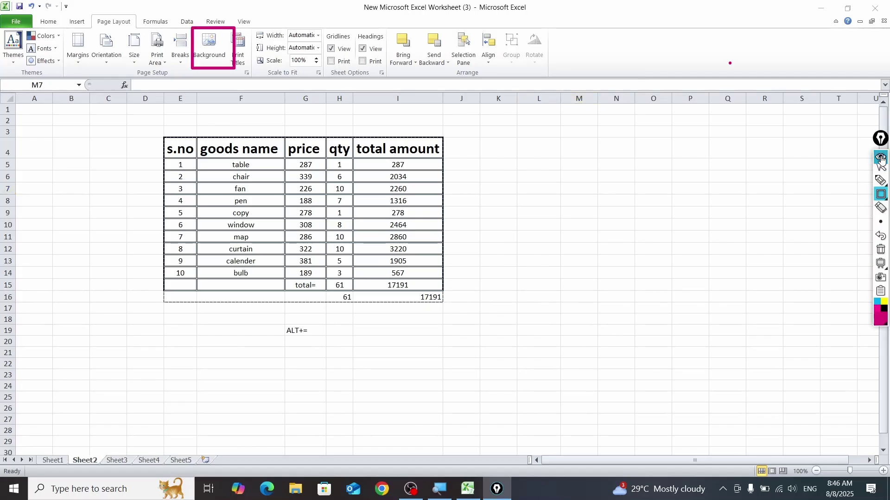
{"action": "left_click", "coordinate": [881, 269]}
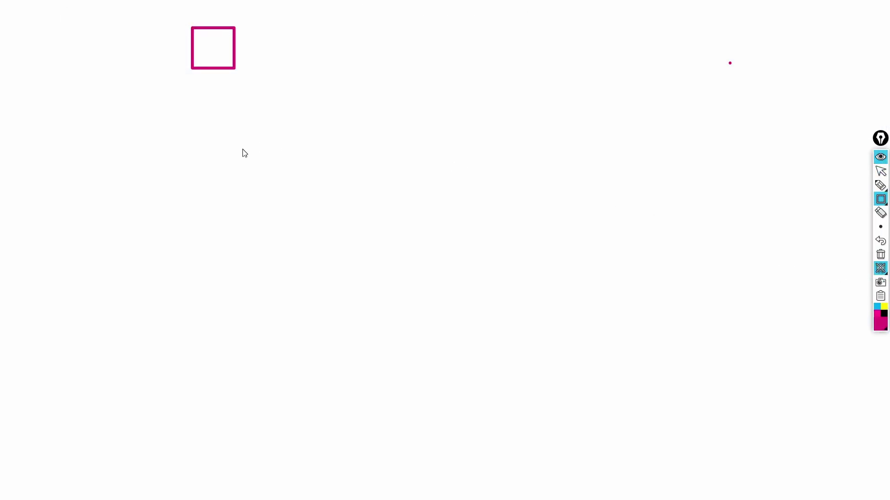
Step: Close the annotation whiteboard, hide the annotation drawings and toolbar, and return to working in Sheet2
{"action": "mouse_move", "coordinate": [880, 185]}
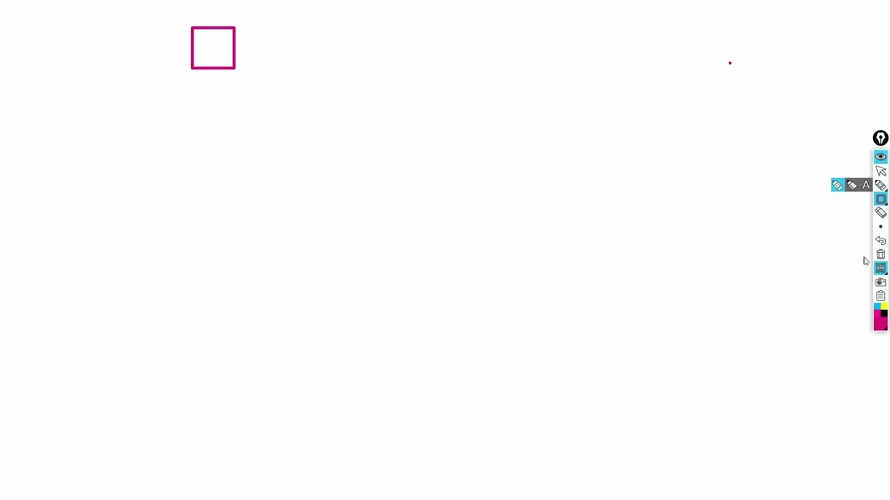
{"action": "mouse_move", "coordinate": [888, 234]}
{"action": "left_click", "coordinate": [880, 268]}
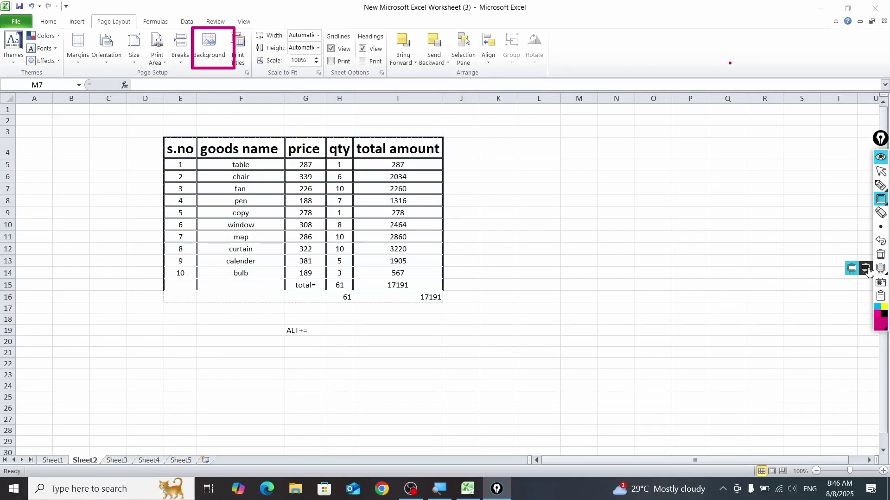
{"action": "left_click", "coordinate": [525, 162]}
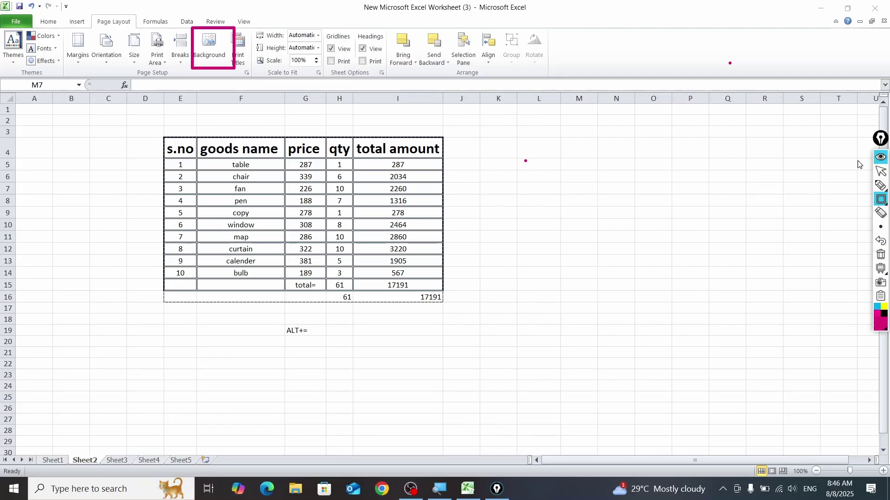
{"action": "left_click", "coordinate": [880, 157]}
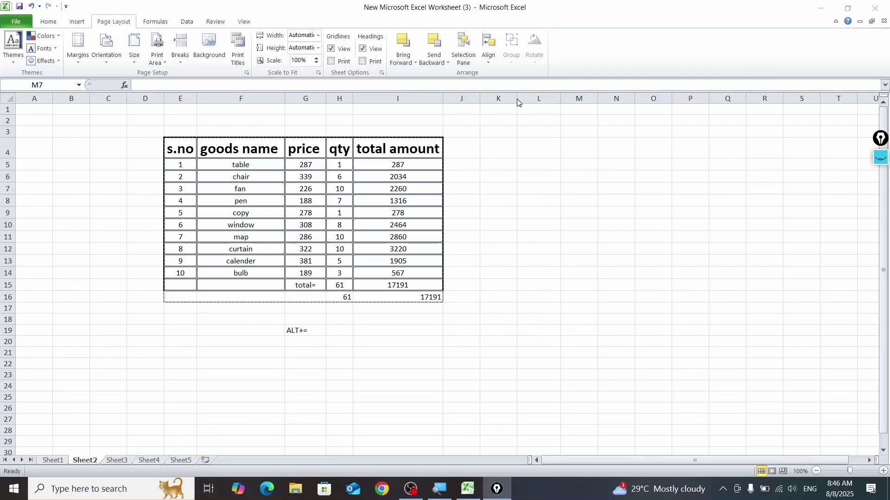
{"action": "left_click", "coordinate": [880, 158]}
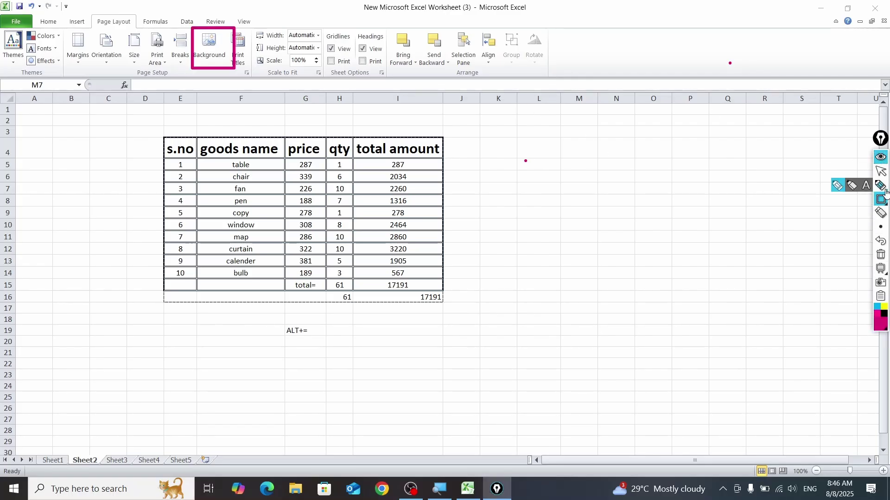
{"action": "left_click", "coordinate": [880, 157]}
{"action": "left_click", "coordinate": [578, 178]}
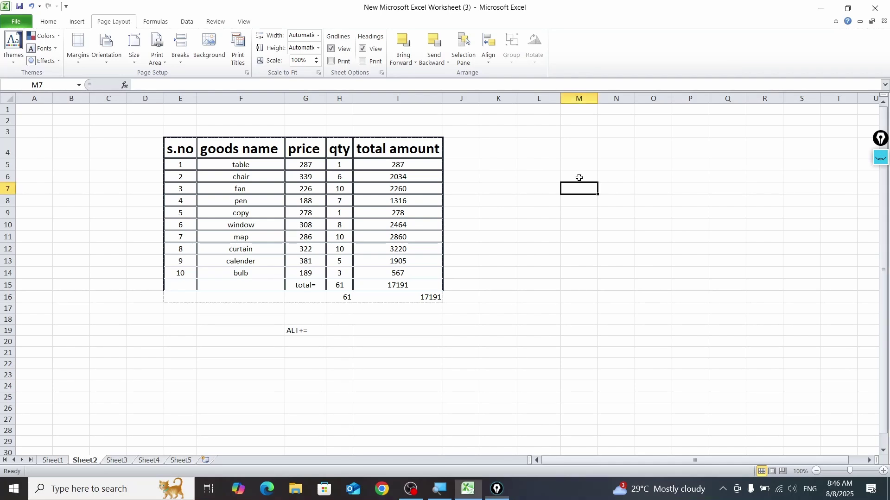
Step: Widen column L to several times its width and select cell L5
{"action": "left_click", "coordinate": [544, 171]}
{"action": "left_click_drag", "start_coordinate": [560, 99], "coordinate": [698, 99]}
{"action": "left_click", "coordinate": [554, 165]}
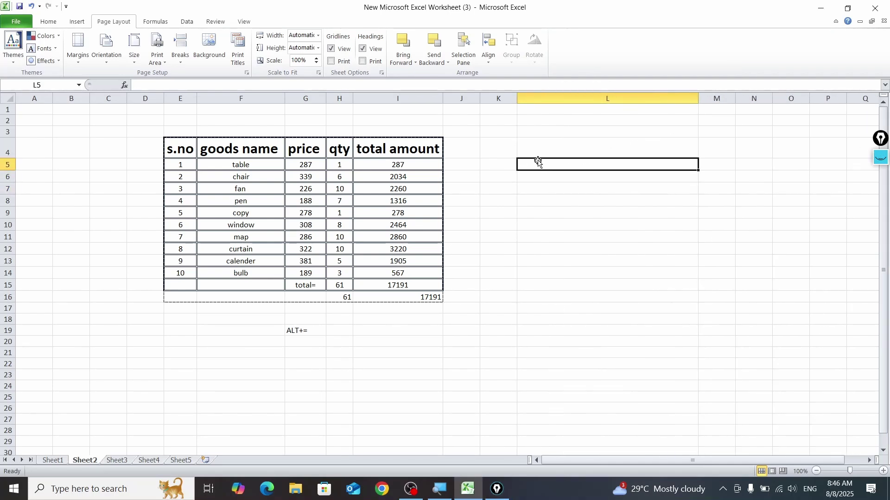
Step: Insert a large text box beside the goods table, spanning about columns K to N and rows 4 to 20
{"action": "left_click", "coordinate": [78, 24]}
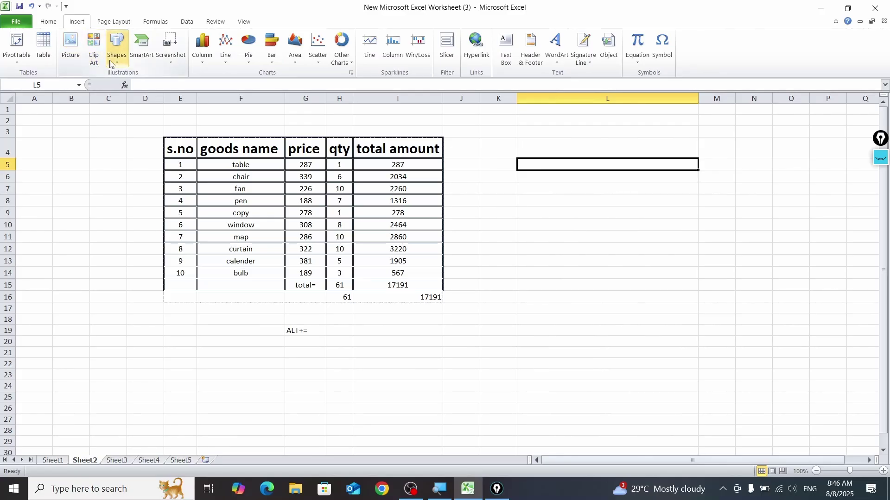
{"action": "left_click", "coordinate": [117, 46]}
{"action": "left_click", "coordinate": [113, 85]}
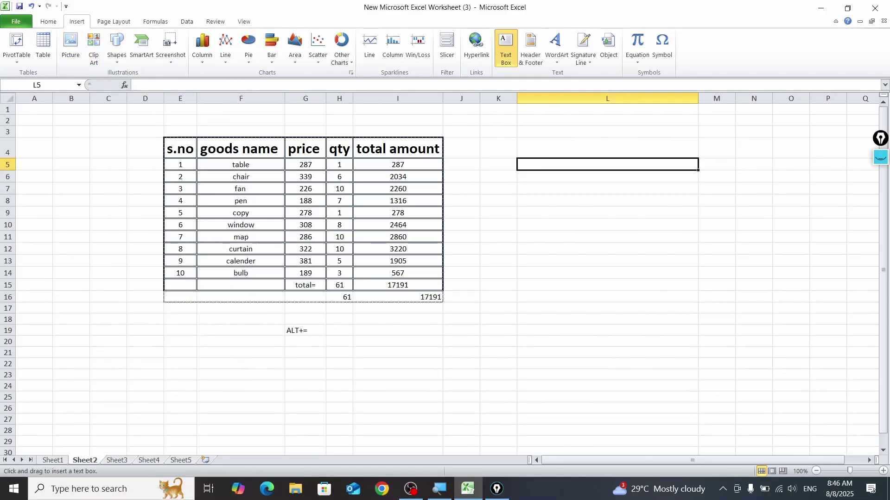
{"action": "left_click_drag", "start_coordinate": [496, 139], "coordinate": [779, 341]}
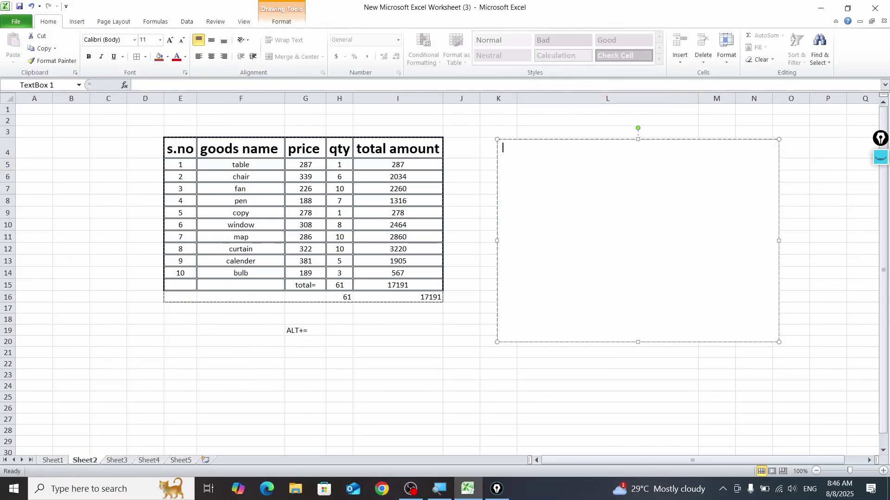
Step: Write three numbered lines in the text box: "1.MULTIPLE TIPE OF BORDERS IN EXCEL", "2.BOLD" and "3.ARRANGEMENT OF DATA"
{"action": "type", "text": "1.MULTIPLE TIPE OF BORDERS"}
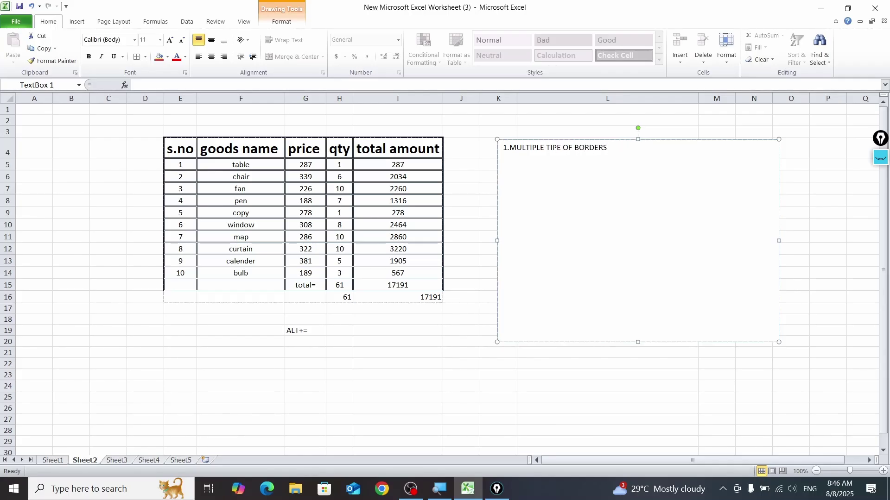
{"action": "type", "text": " IN"}
{"action": "type", "text": " EXCEL"}
{"action": "type", "text": "2.BOLD"}
{"action": "type", "text": "3"}
{"action": "type", "text": ".ARRA"}
{"action": "type", "text": "NGE"}
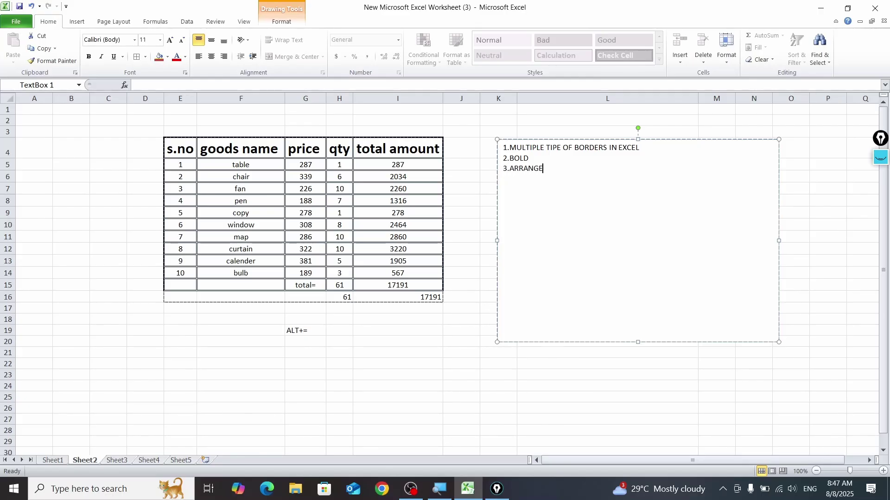
{"action": "type", "text": "MENT OF DATA"}
Step: Continue the list in the text box with the lines "4.SUM" and "5.PRINT"
{"action": "type", "text": "64"}
{"action": "key", "text": "BackSpace"}
{"action": "type", "text": "UM"}
{"action": "type", "text": "PRINT"}
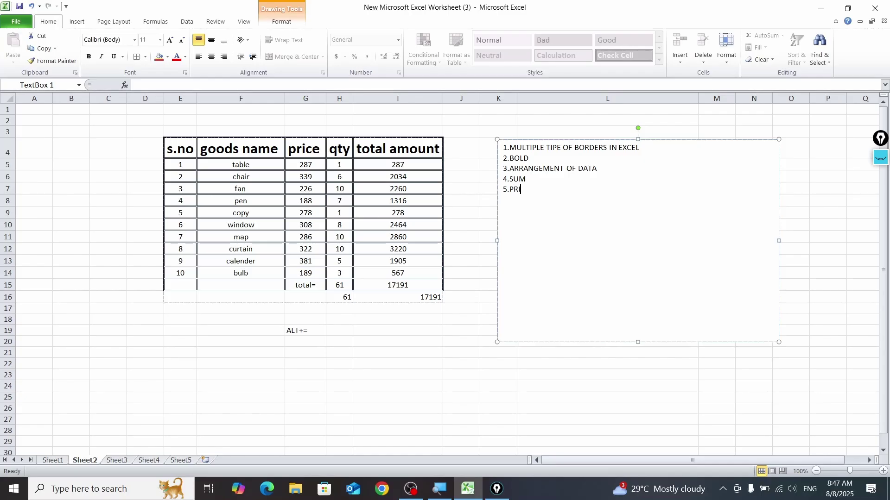